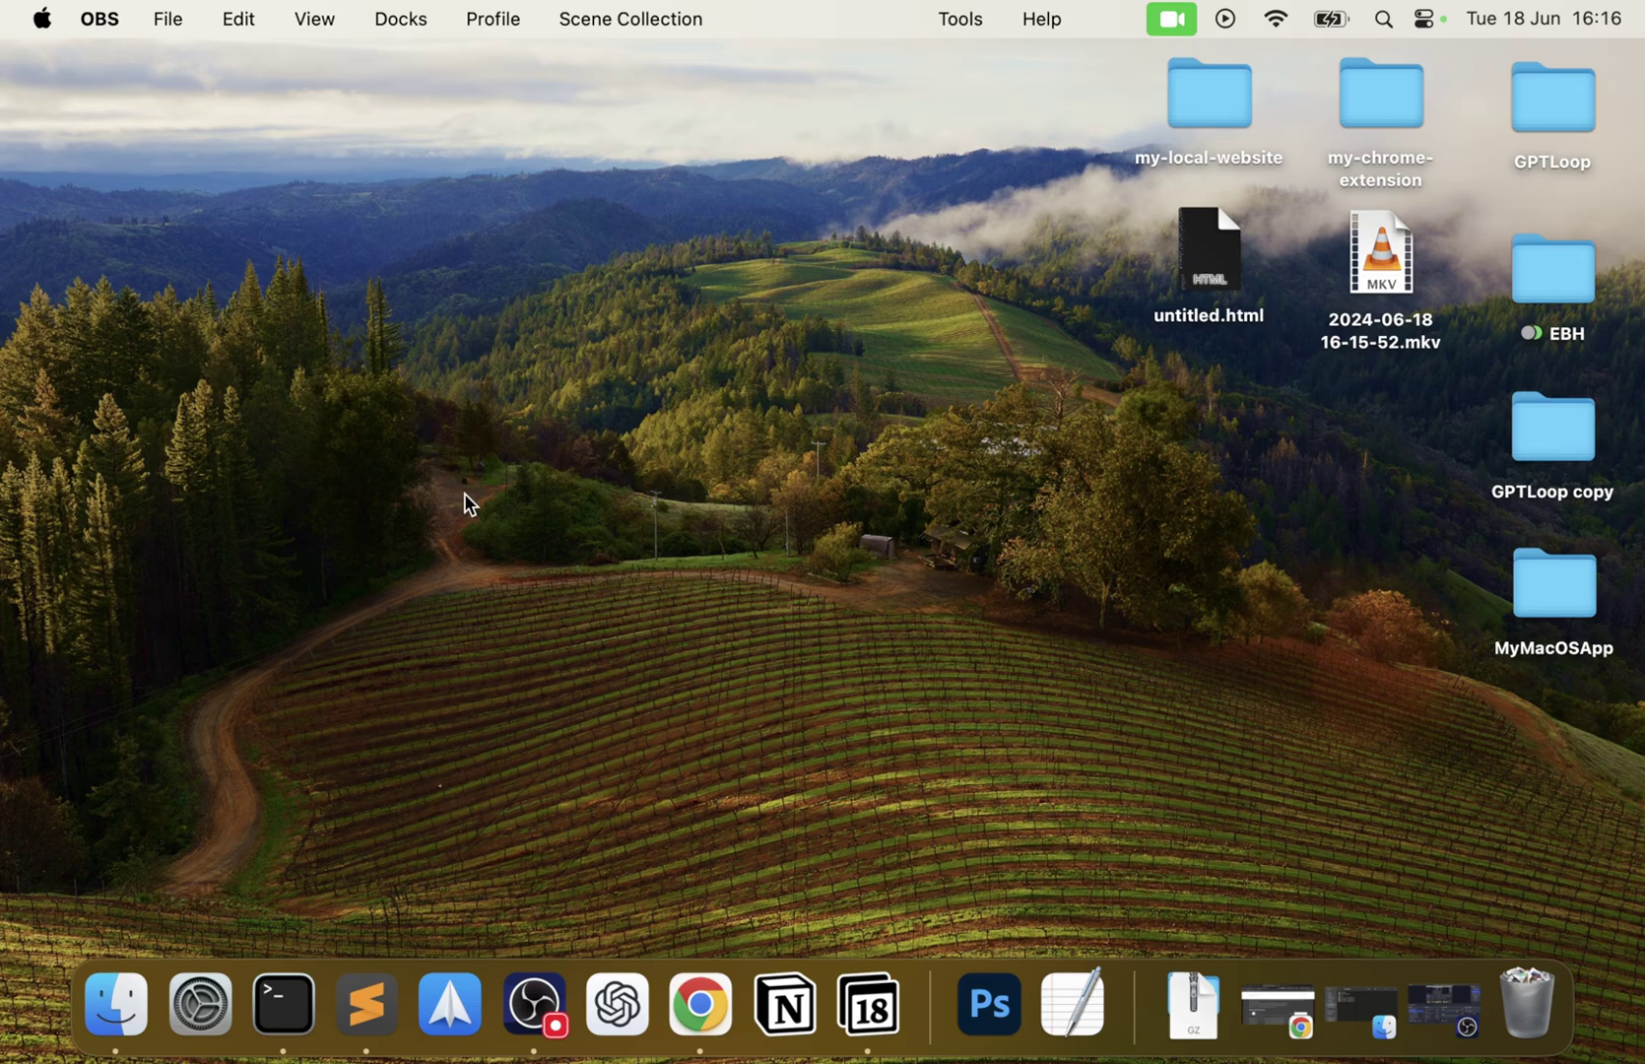
Switch to Chrome and download the macOS build of Ryujinx 1.1.1334 from ryujinx.org, checking it in the recent downloads.
left_click(1280, 977)
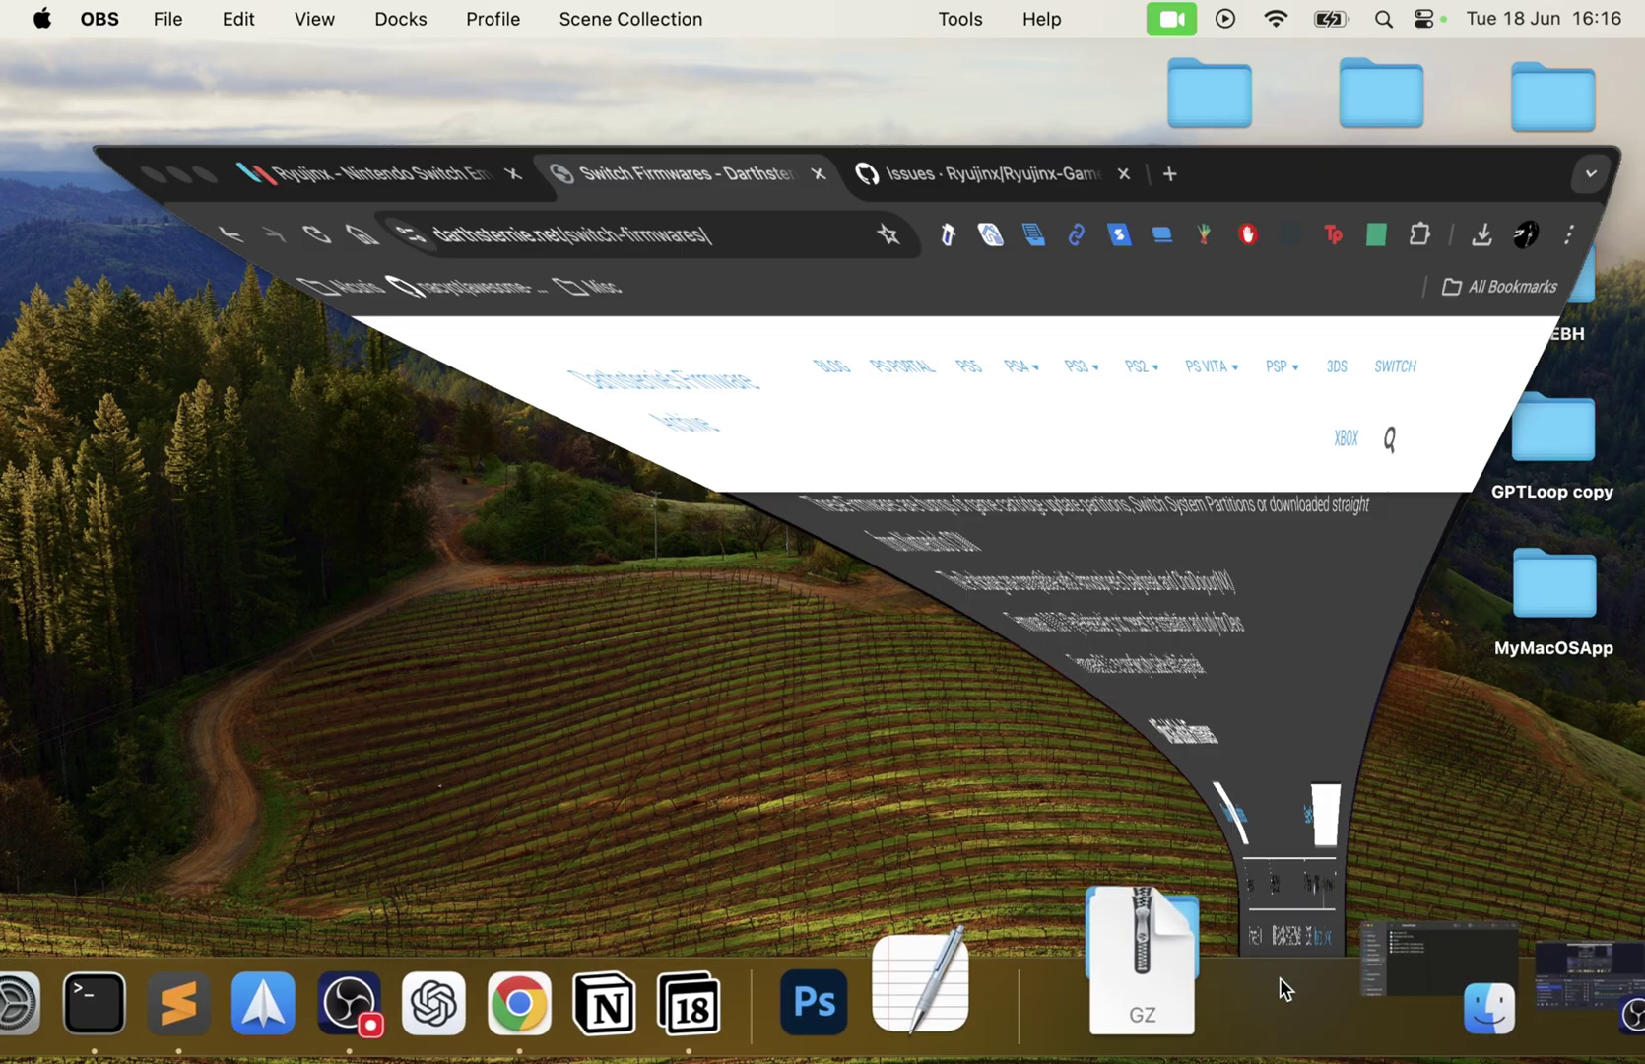
left_click(306, 87)
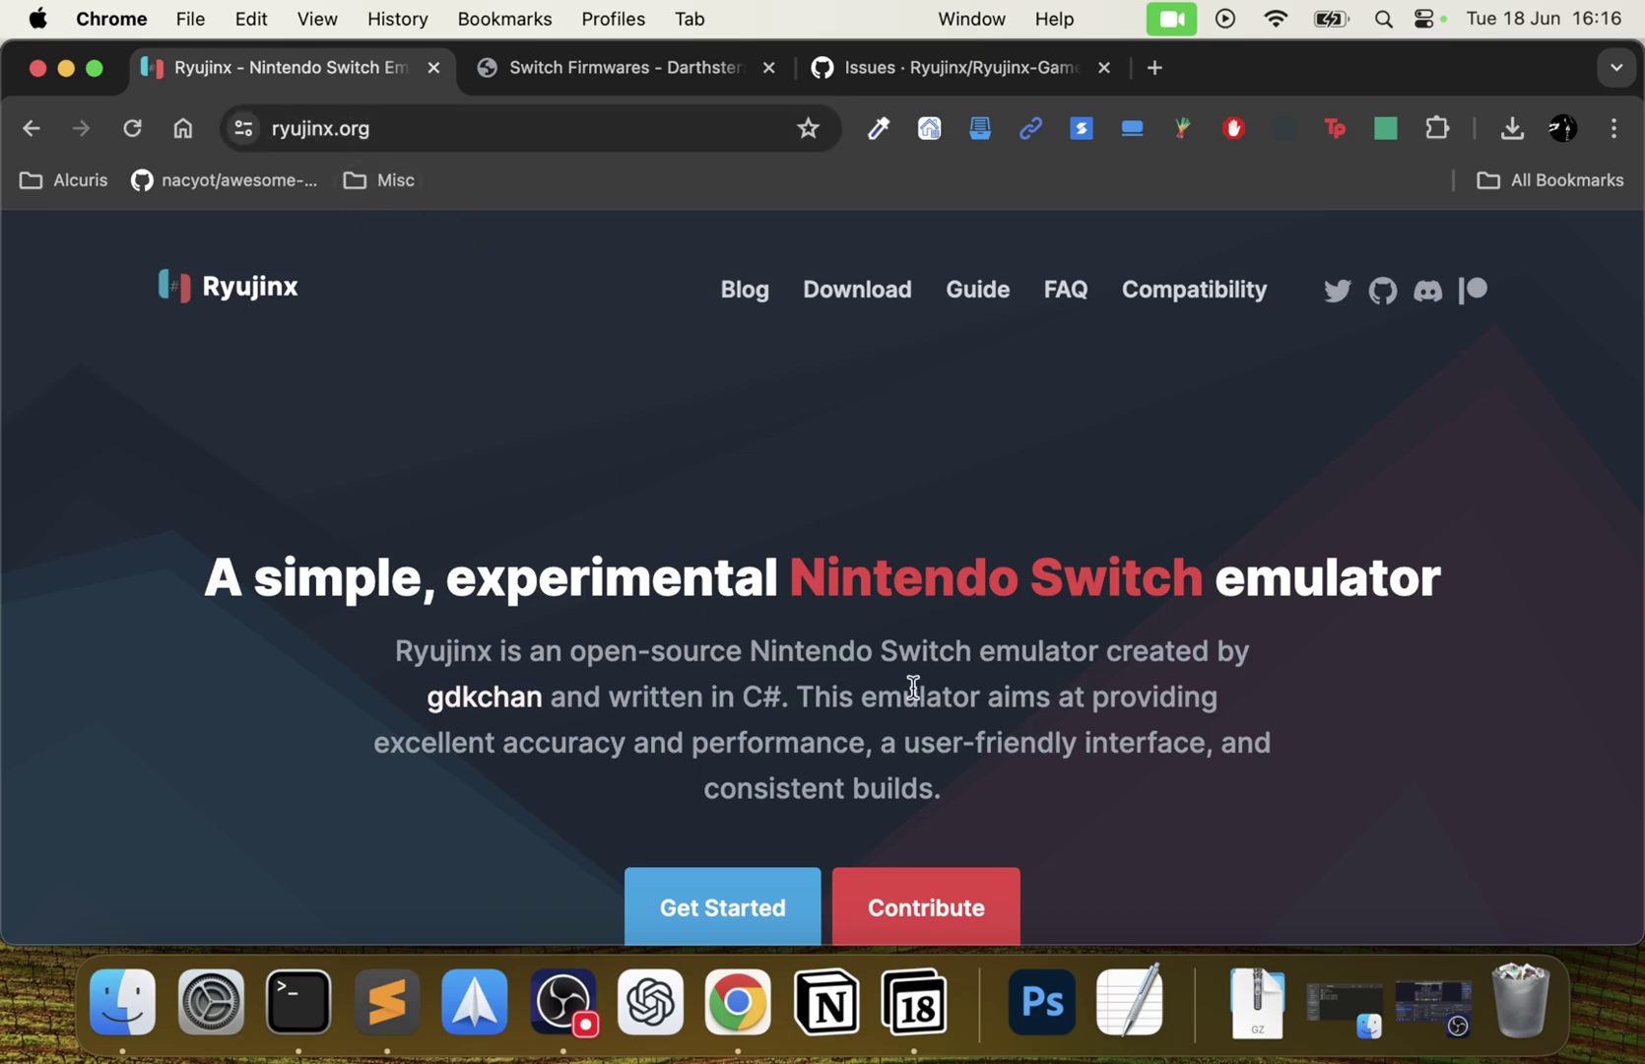
left_click(872, 307)
scroll(813, 621, "down", 3)
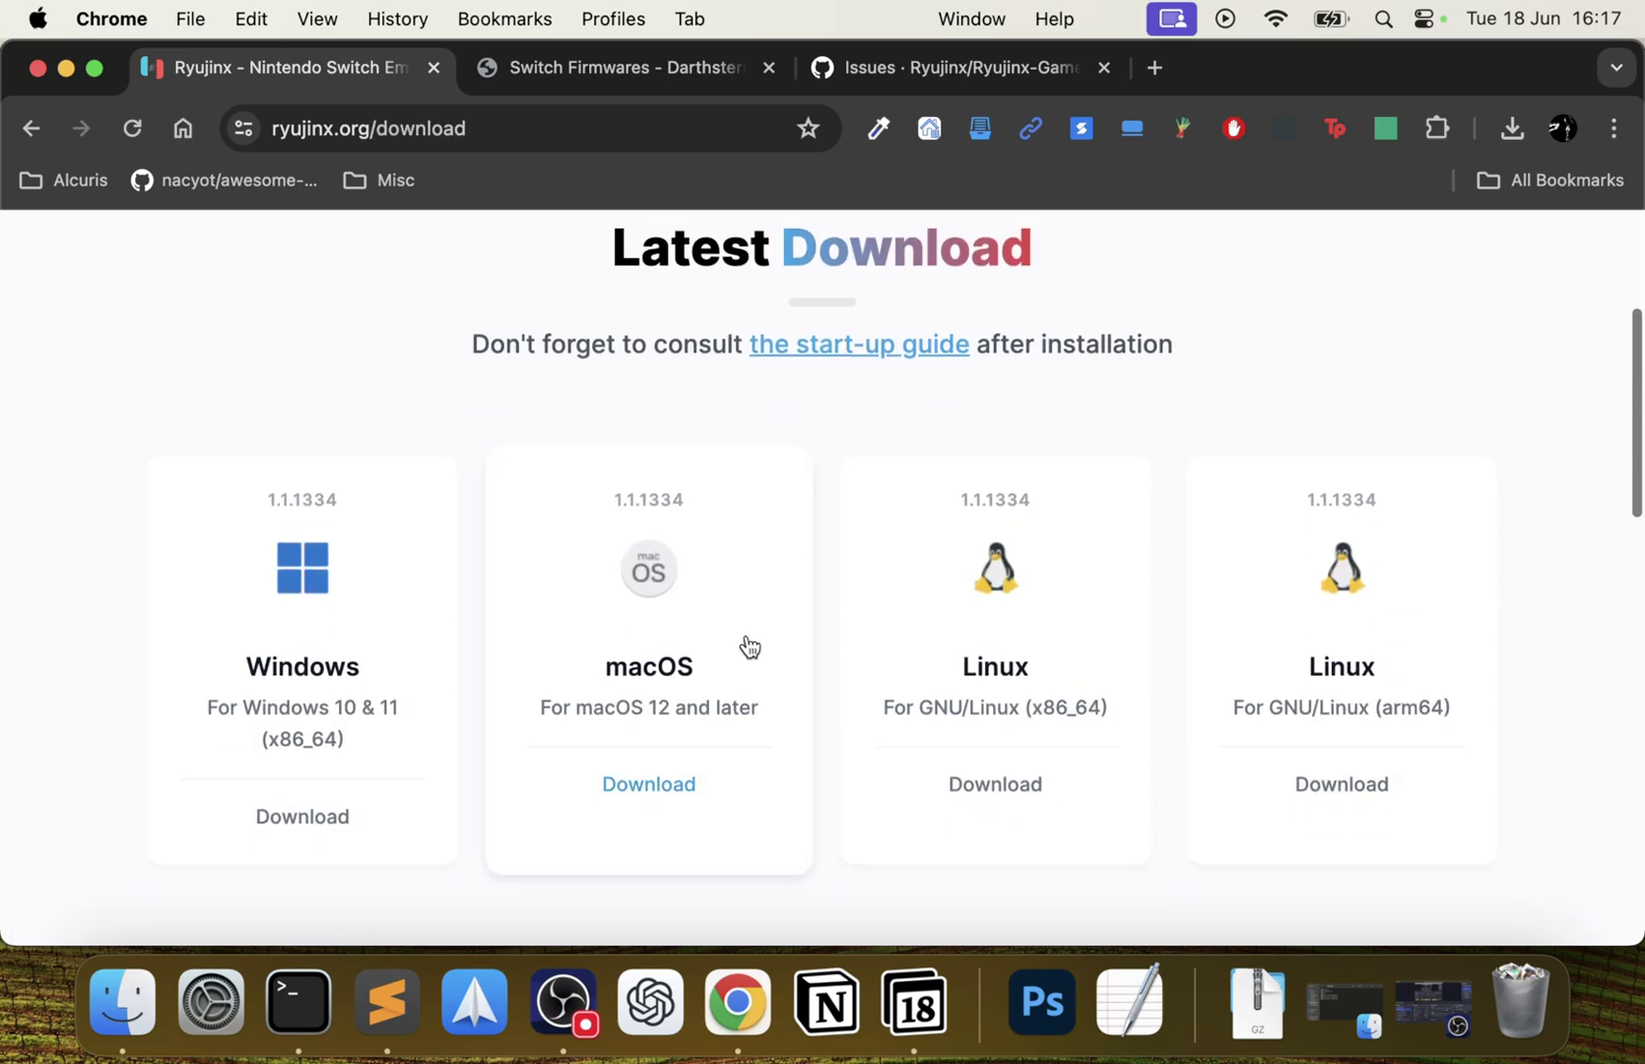
left_click(658, 818)
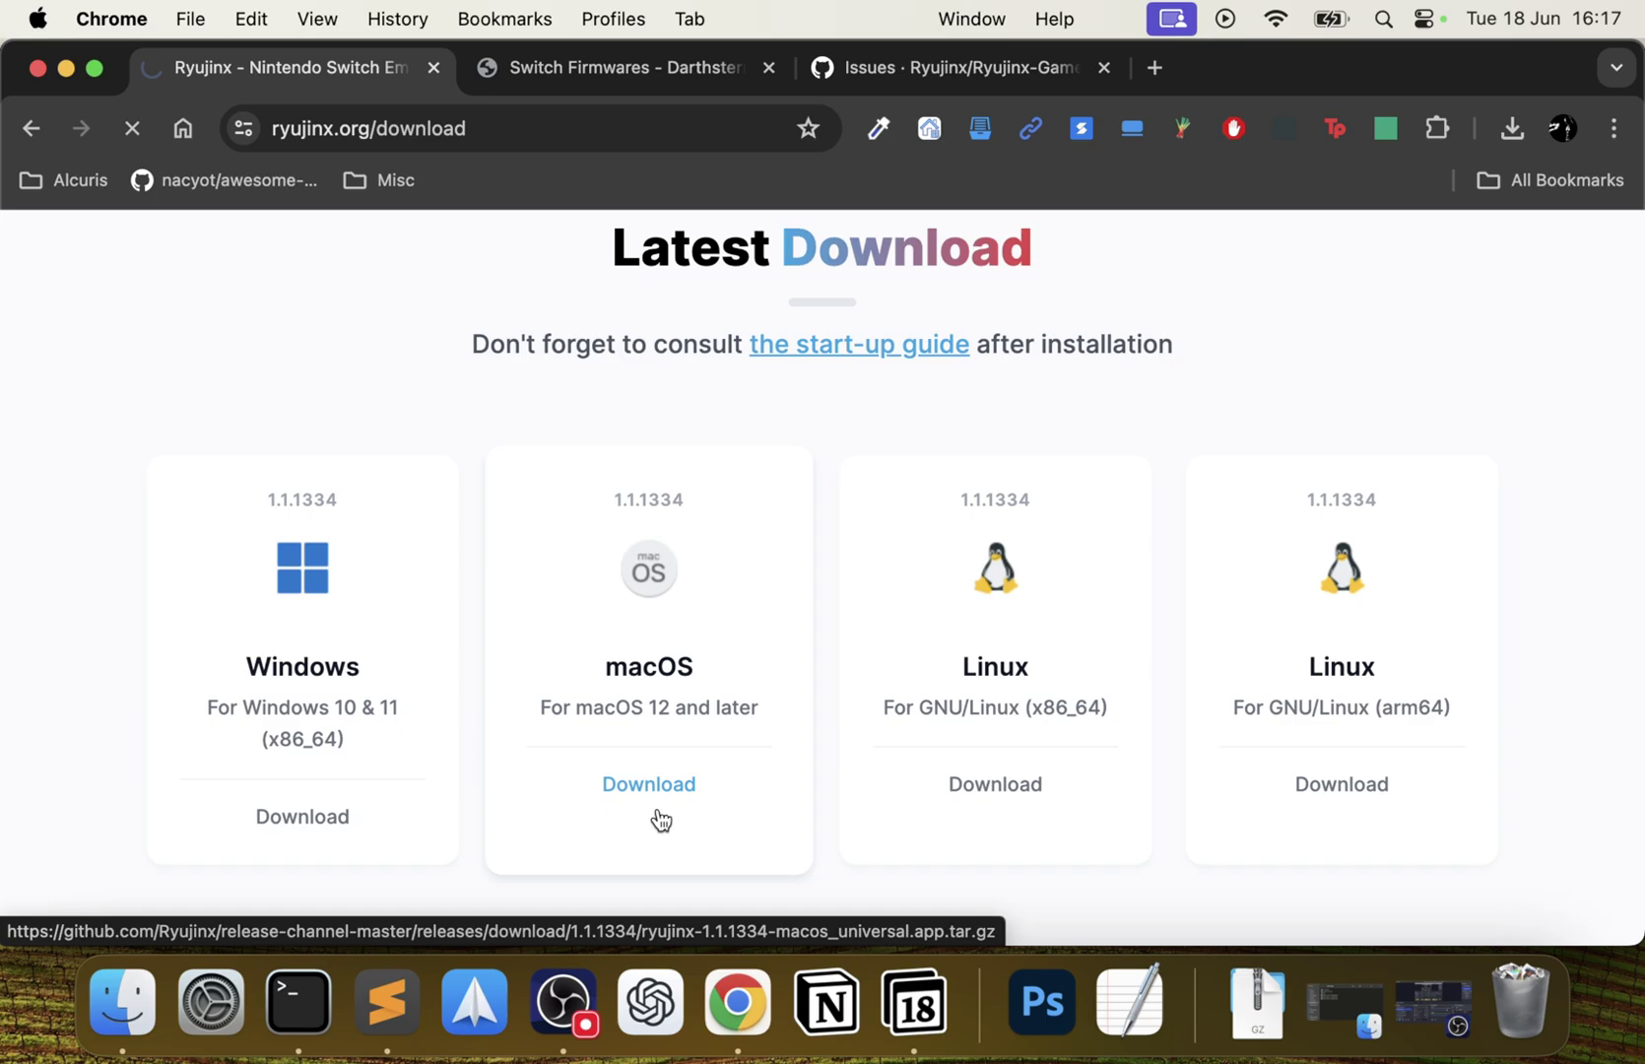
left_click(1513, 132)
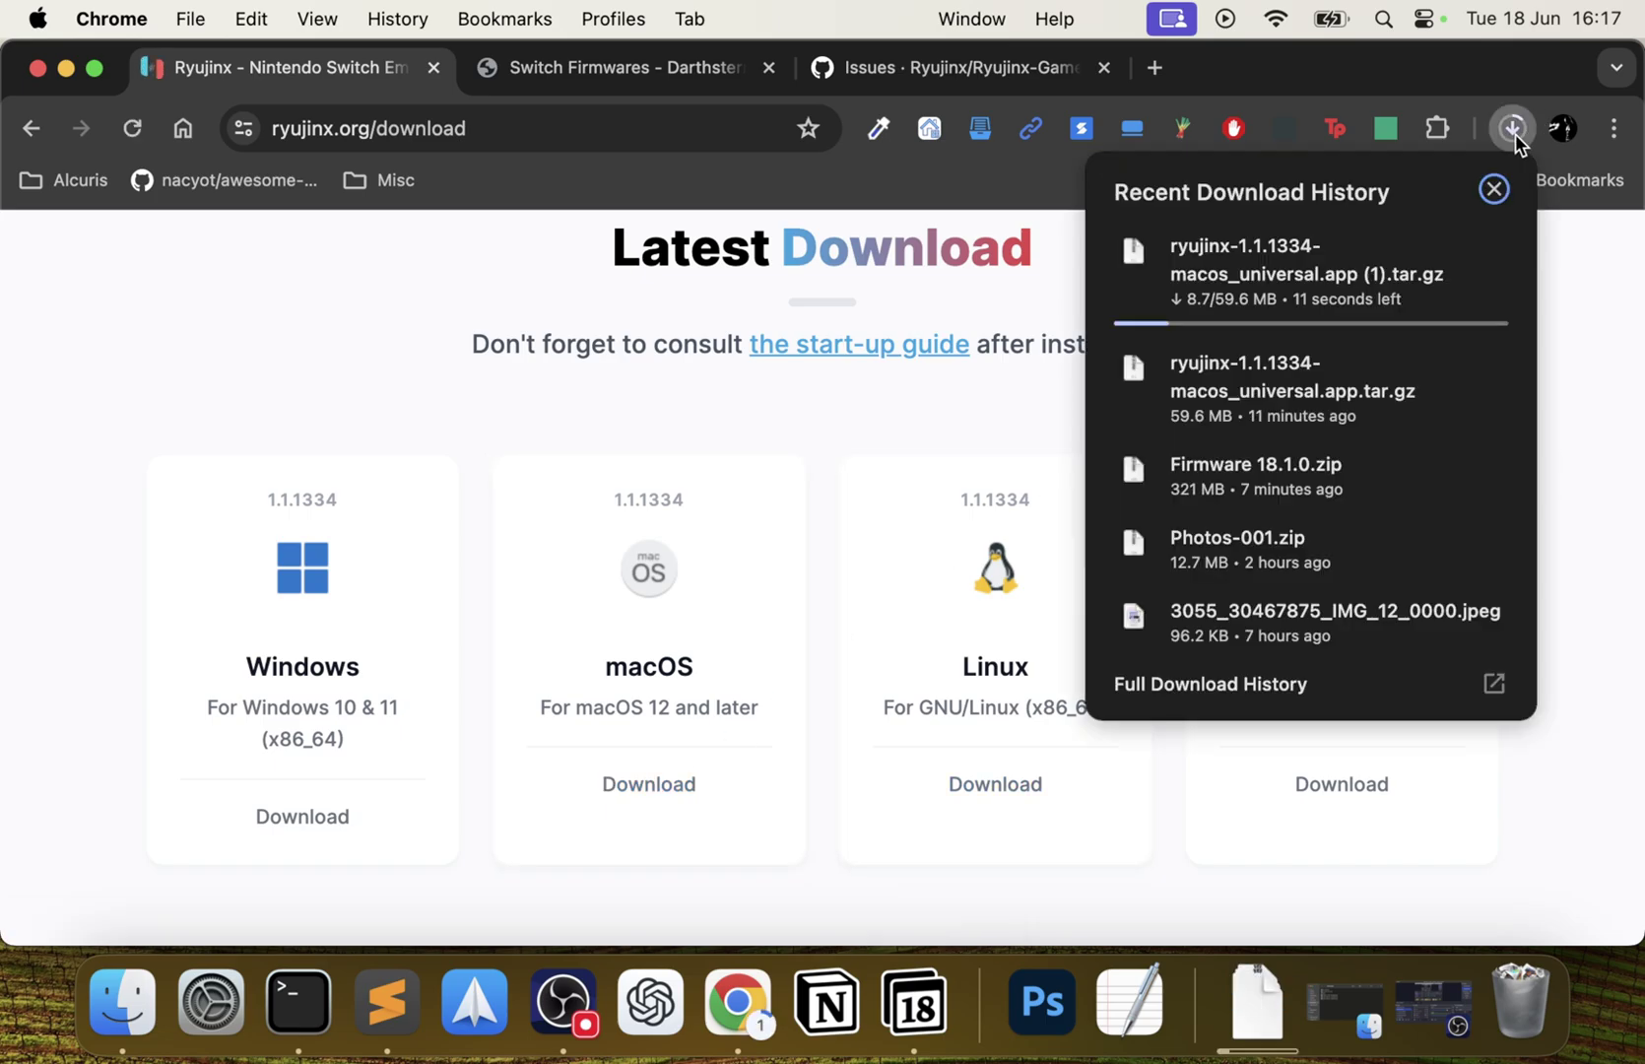
left_click(1495, 190)
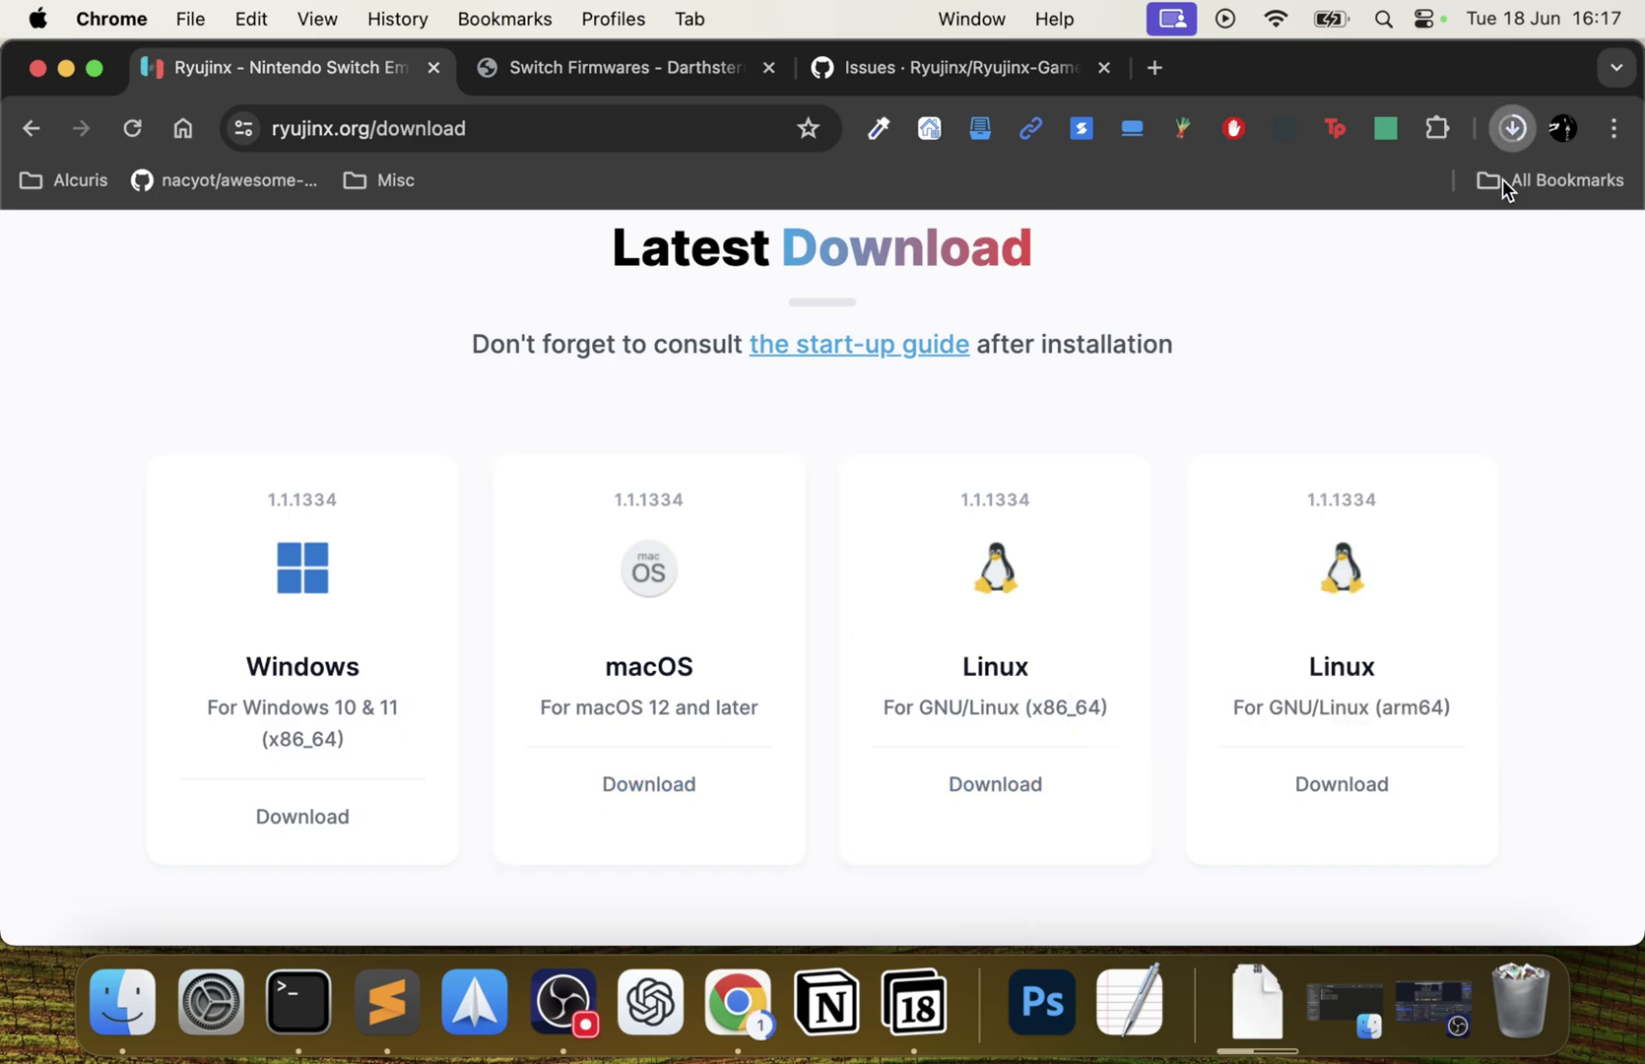
Start the Archive.org download of Firmware 18.1.0 from Darthsternie's Firmware Archive, and cancel that download.
left_click(655, 78)
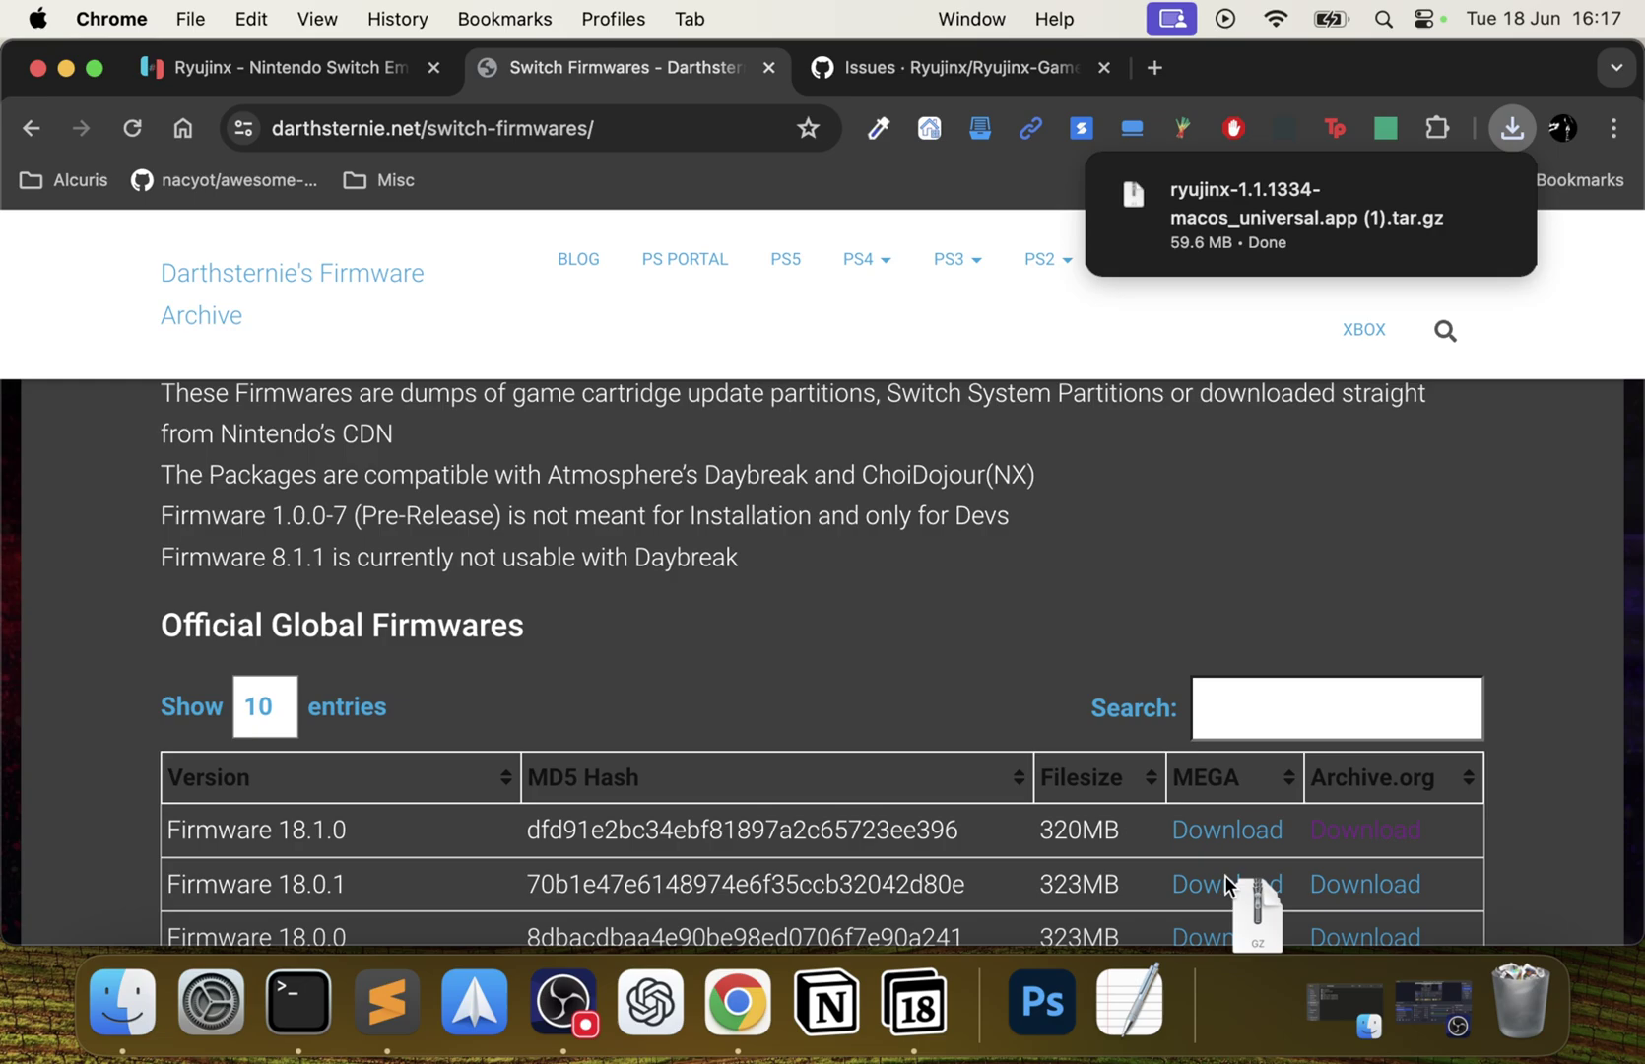
mouse_move(1313, 246)
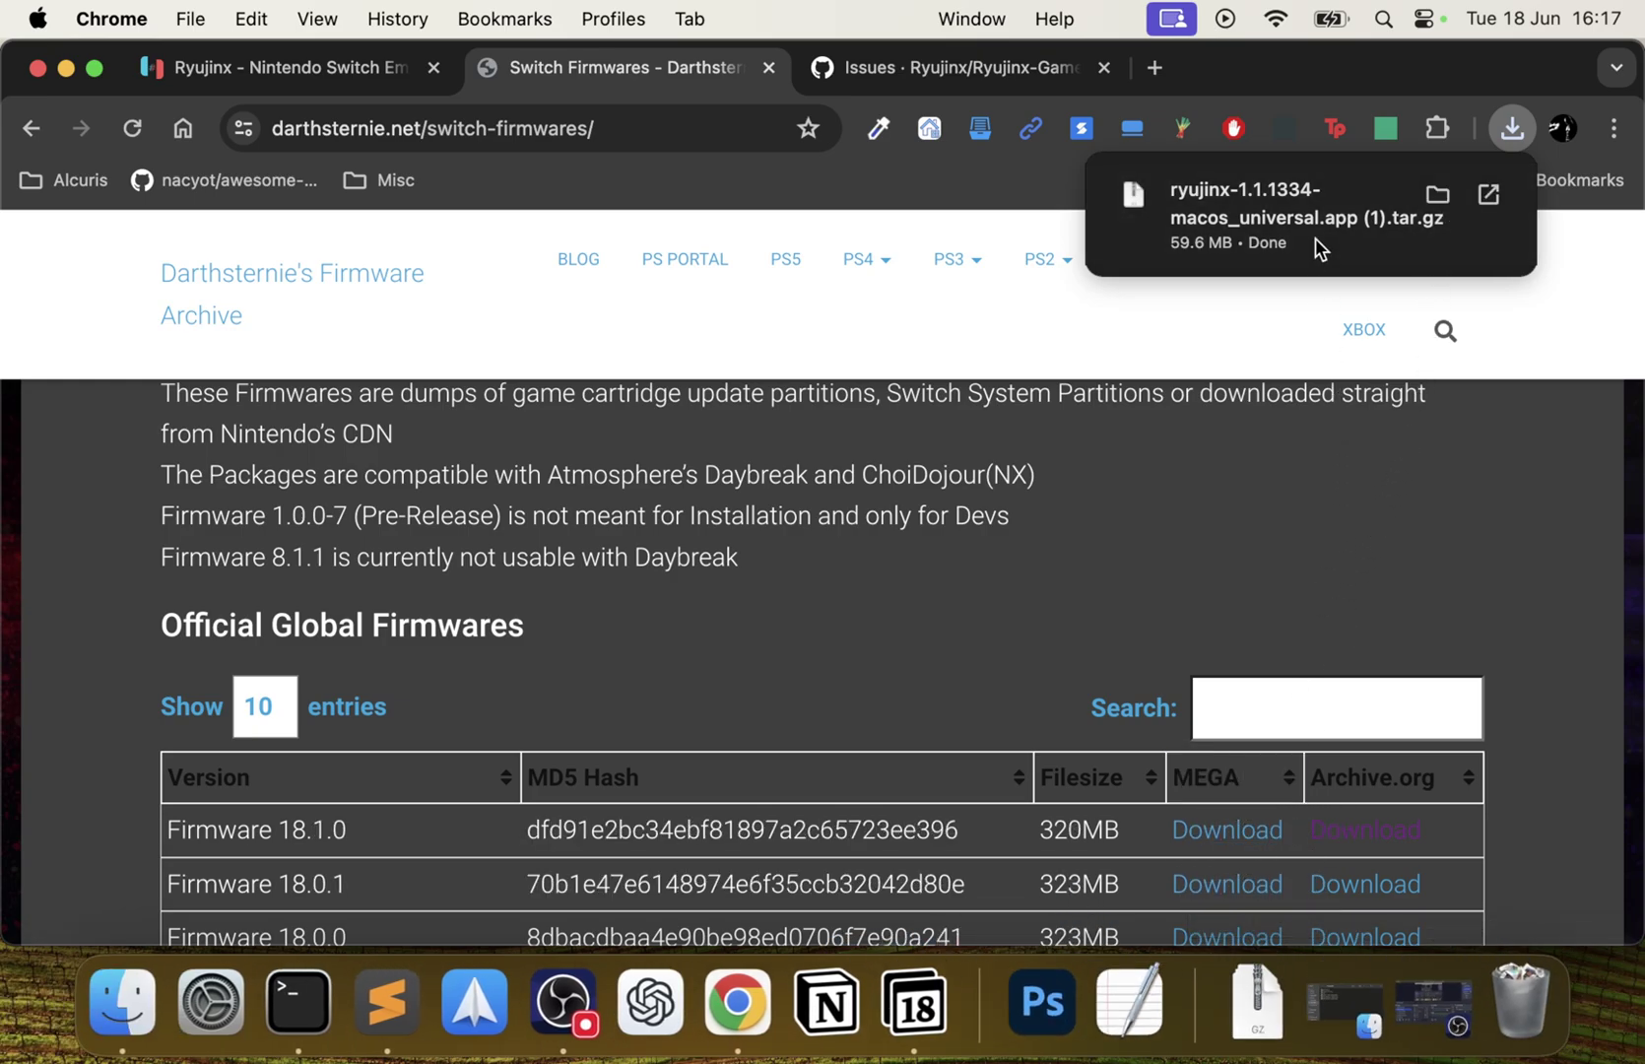
scroll(1024, 520, "down", 3)
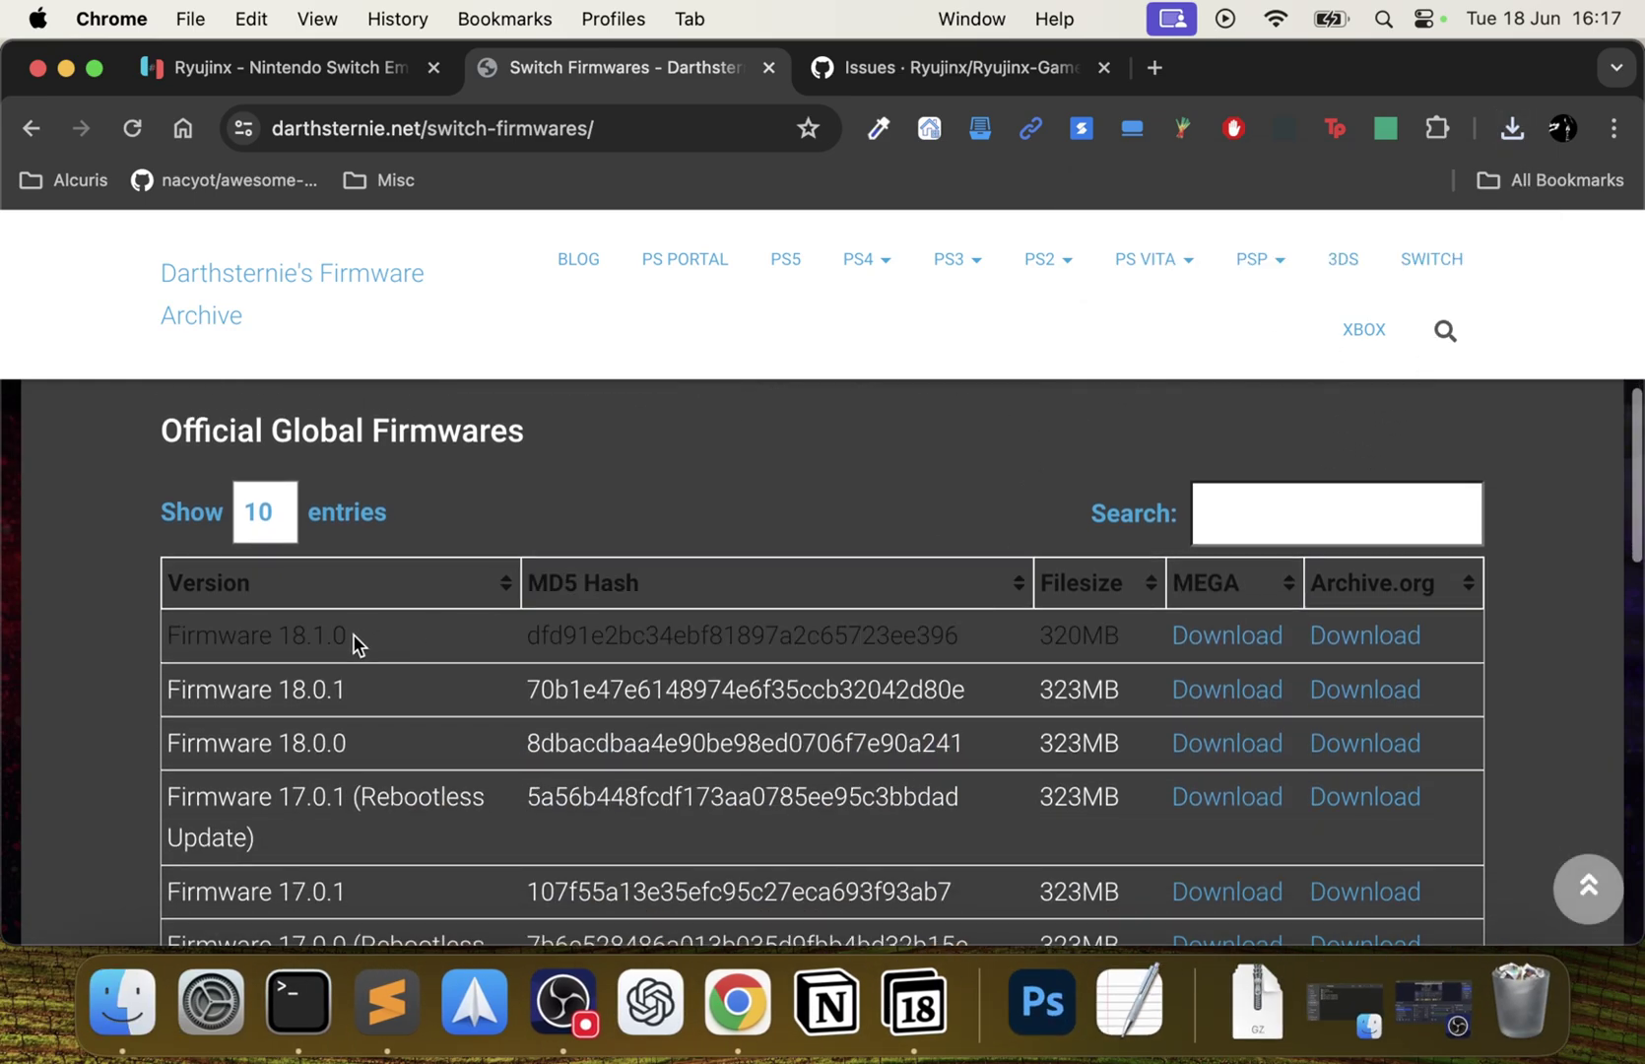
left_click(1374, 642)
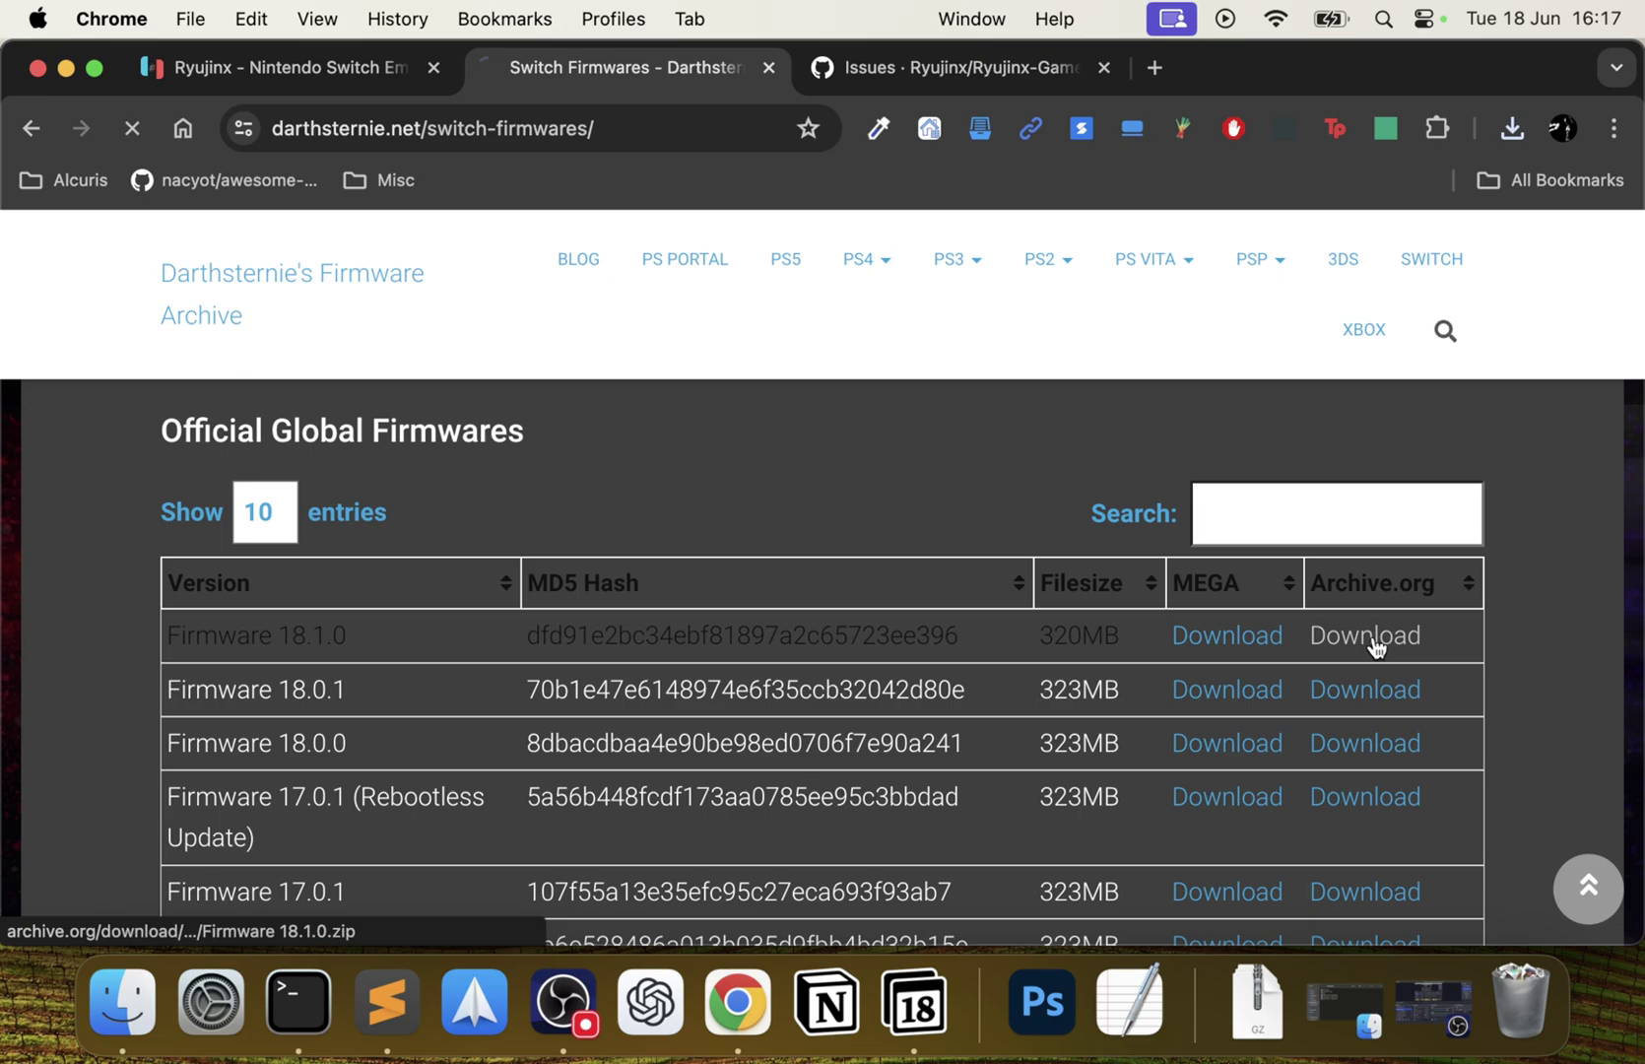
left_click(1512, 138)
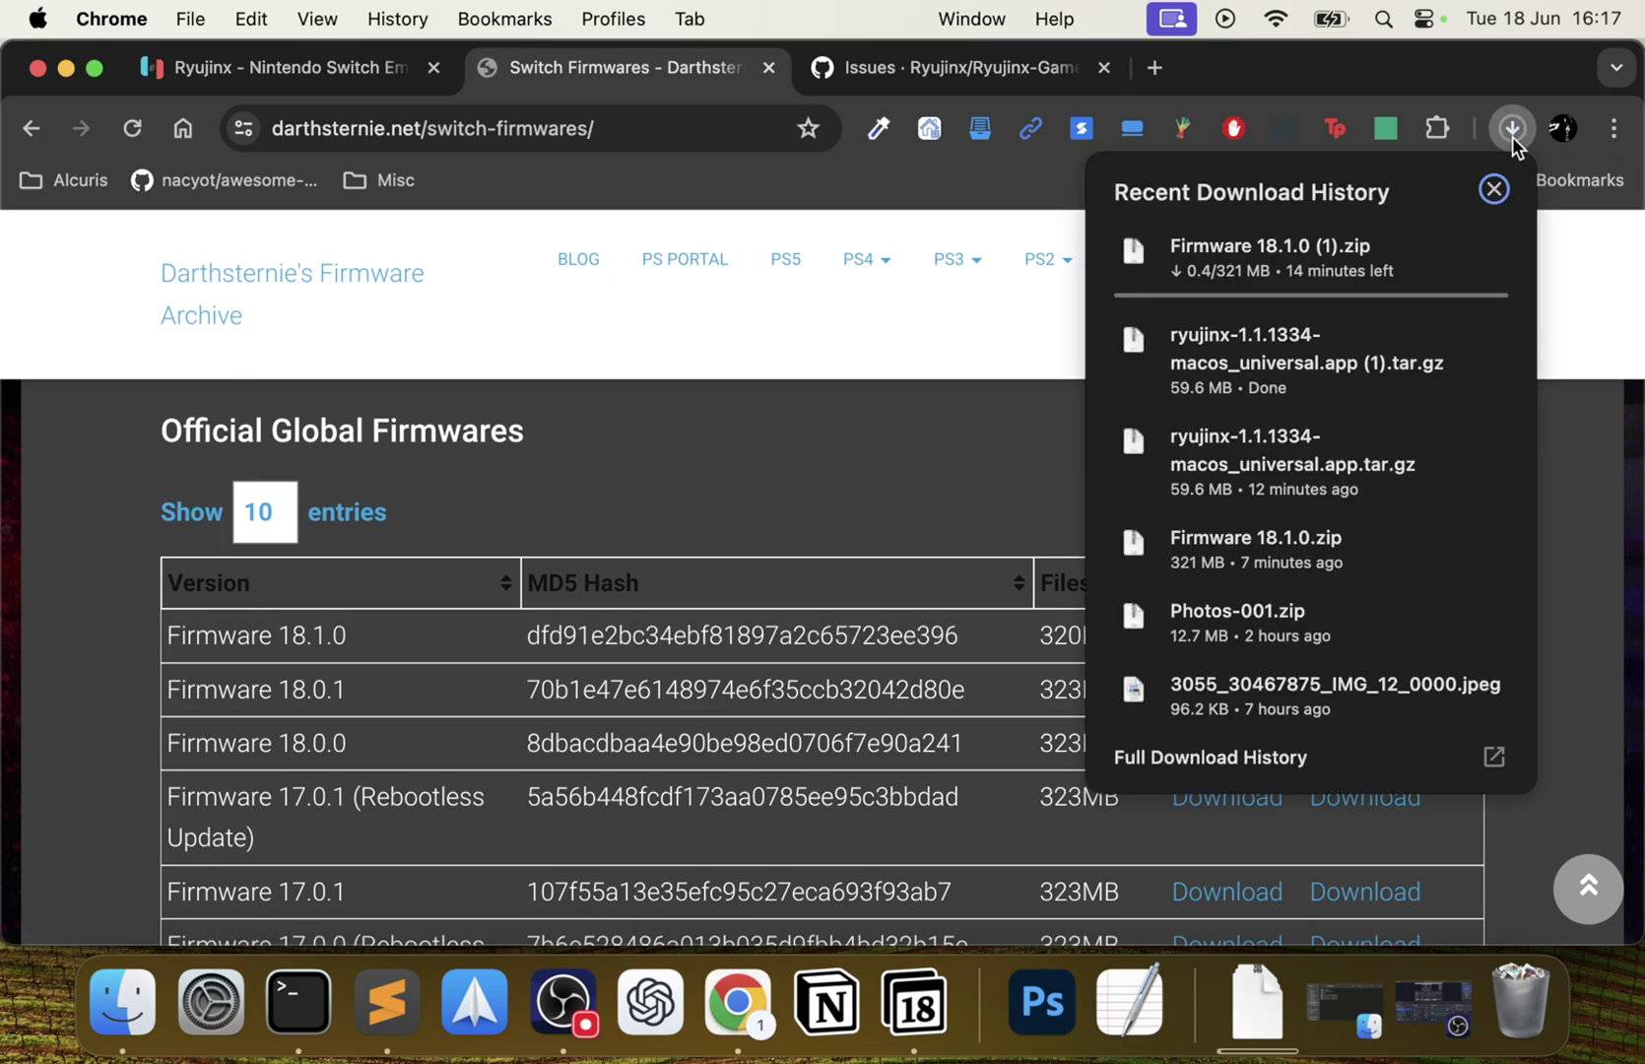
left_click(1489, 249)
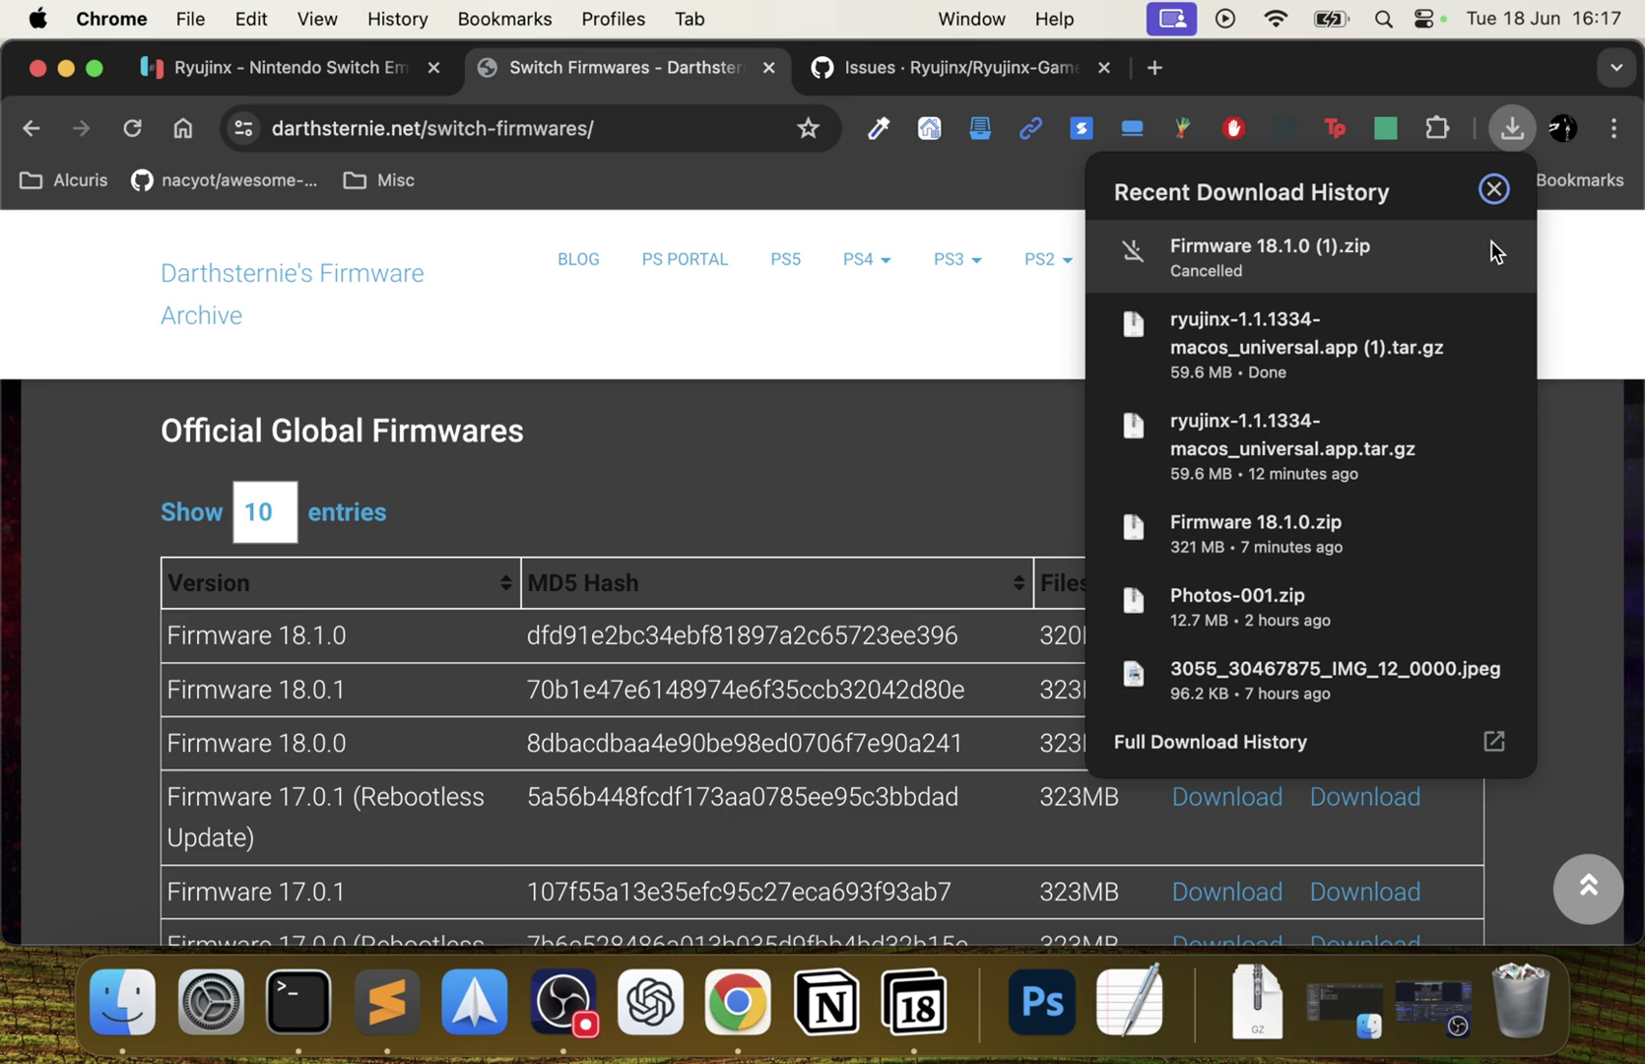
left_click(1489, 191)
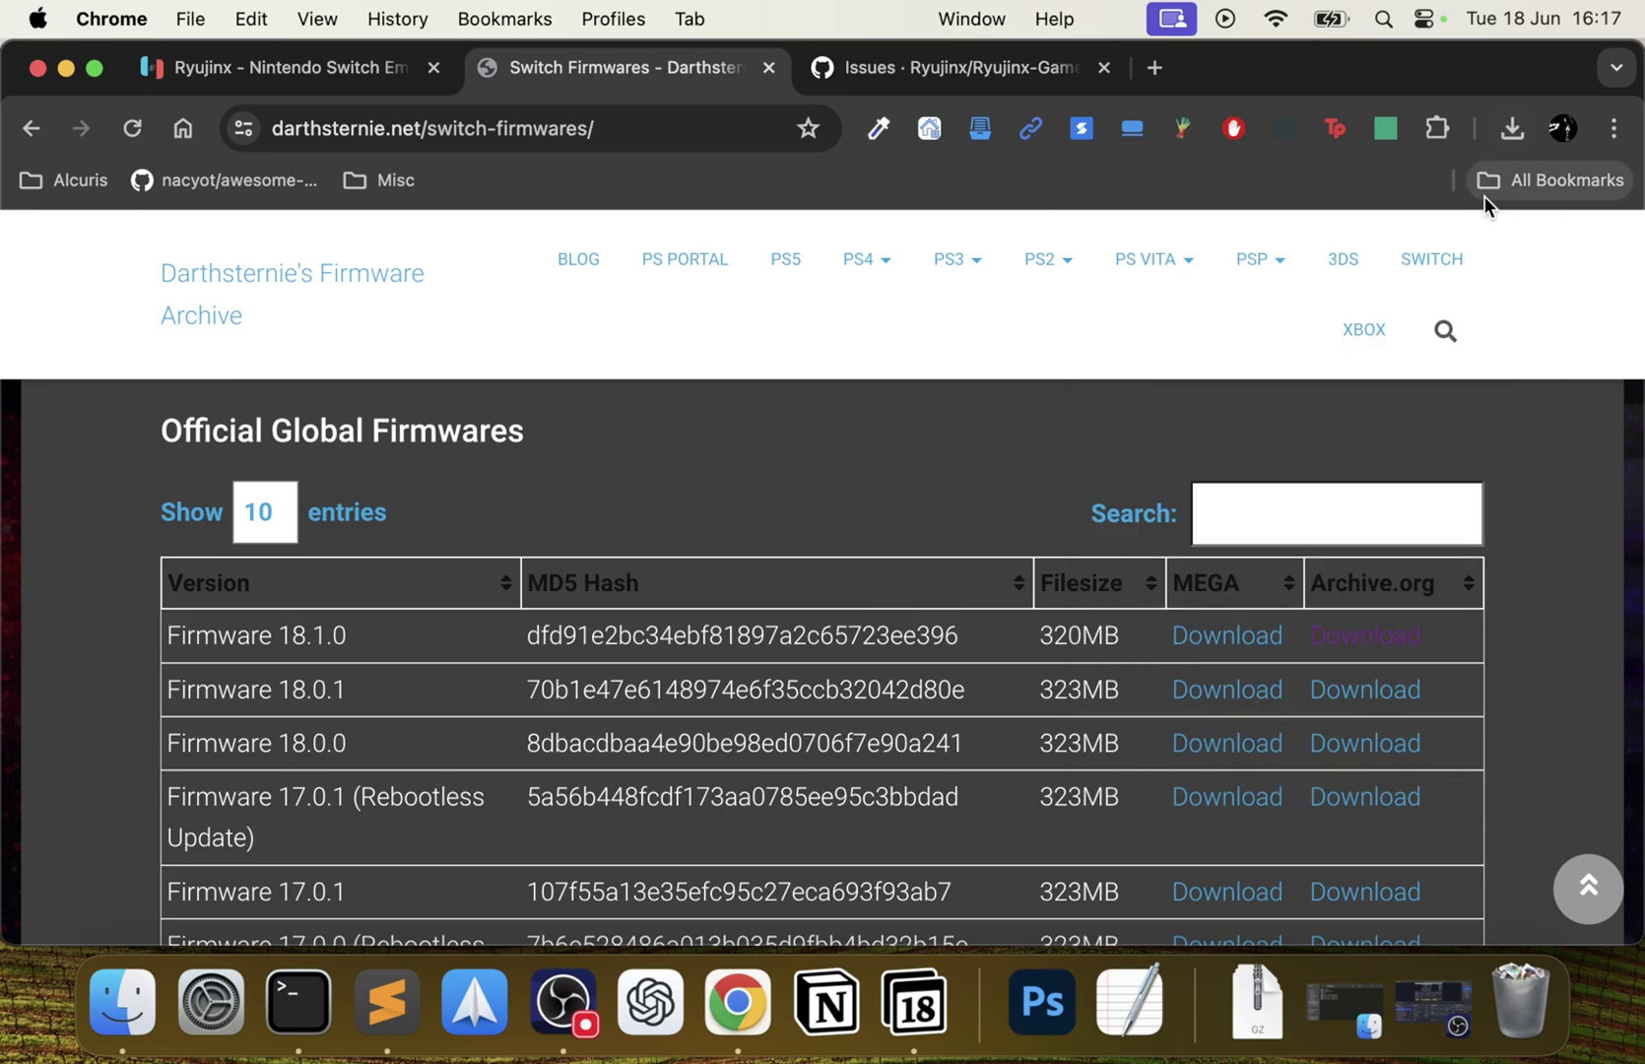
Search the open issues of the Ryujinx-Games-List repository on GitHub for "super mario wonder".
left_click(933, 76)
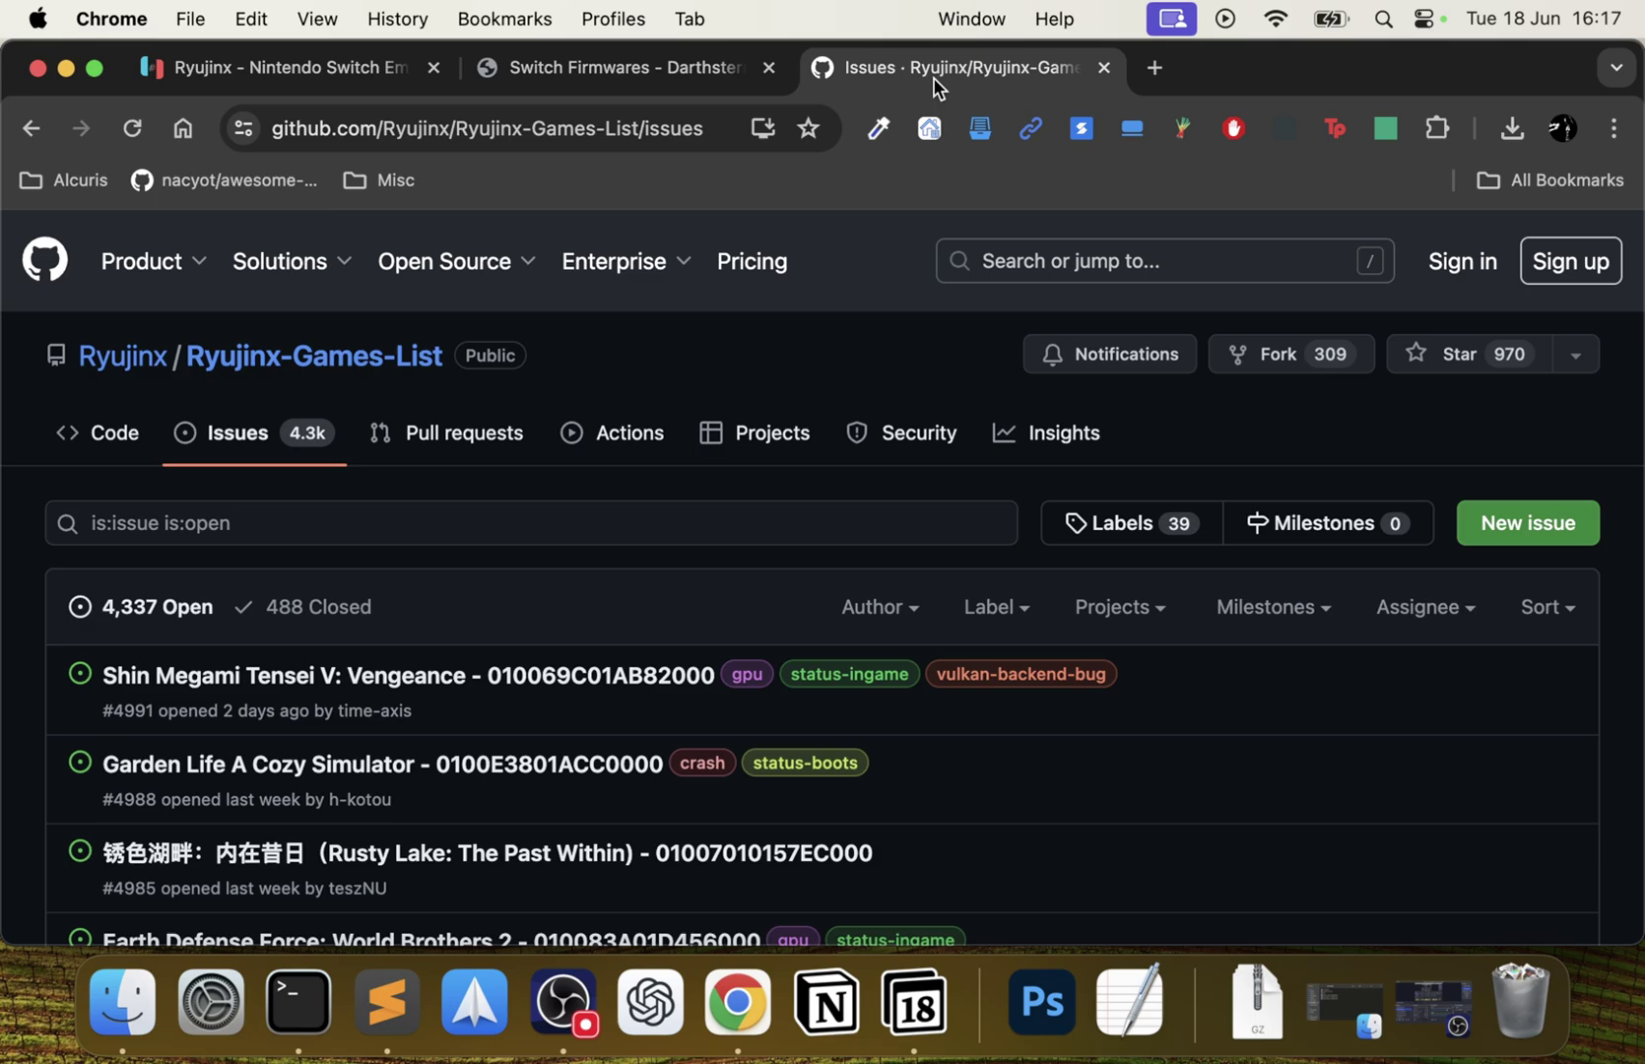
left_click(387, 527)
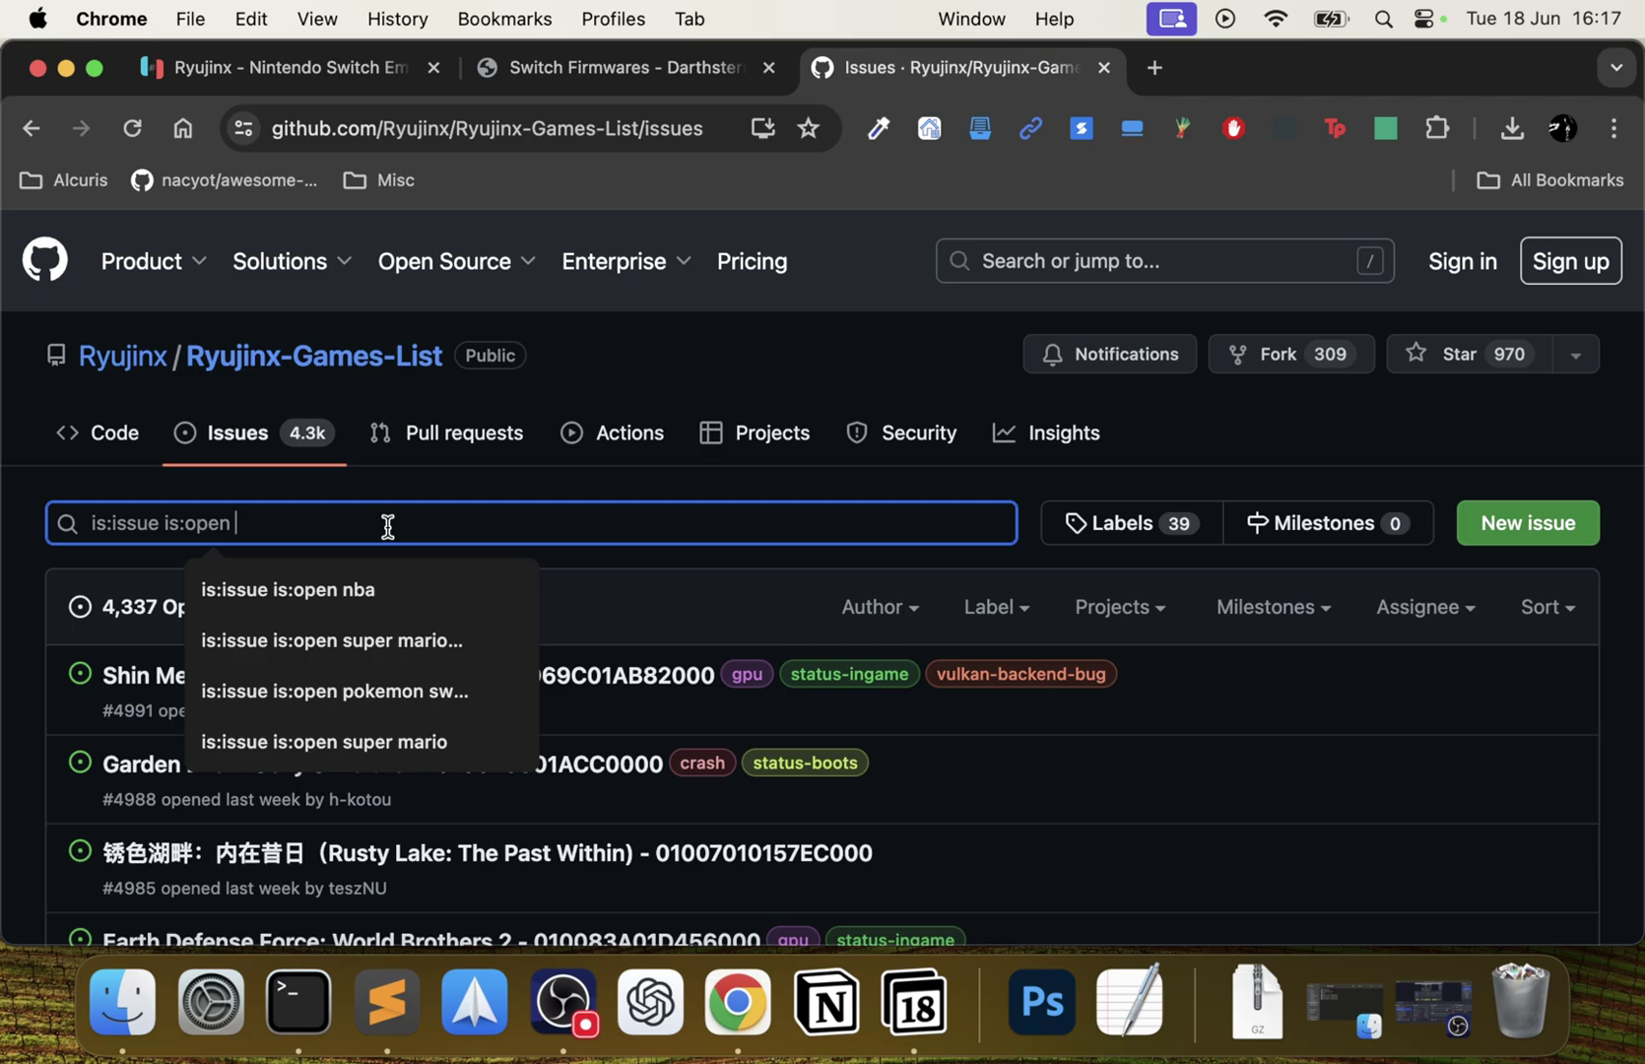
type("super")
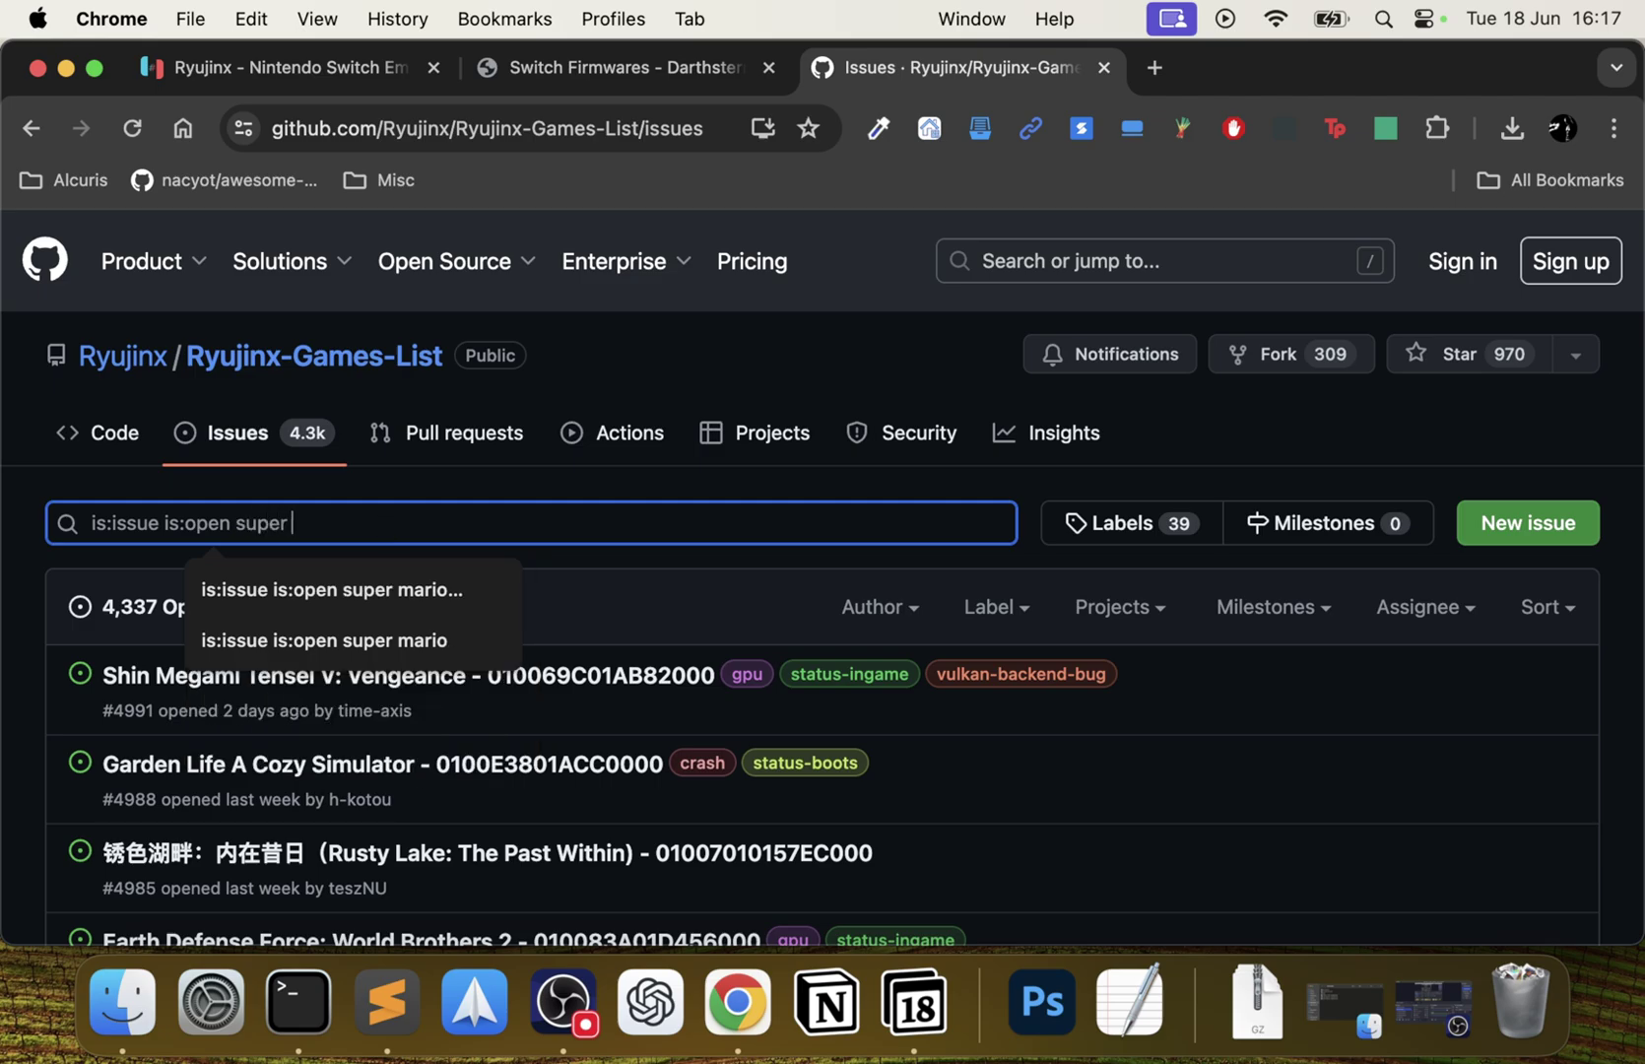
key("BackSpace")
key("BackSpace")
key("BackSpace")
key("BackSpace")
key("BackSpace")
key("BackSpace")
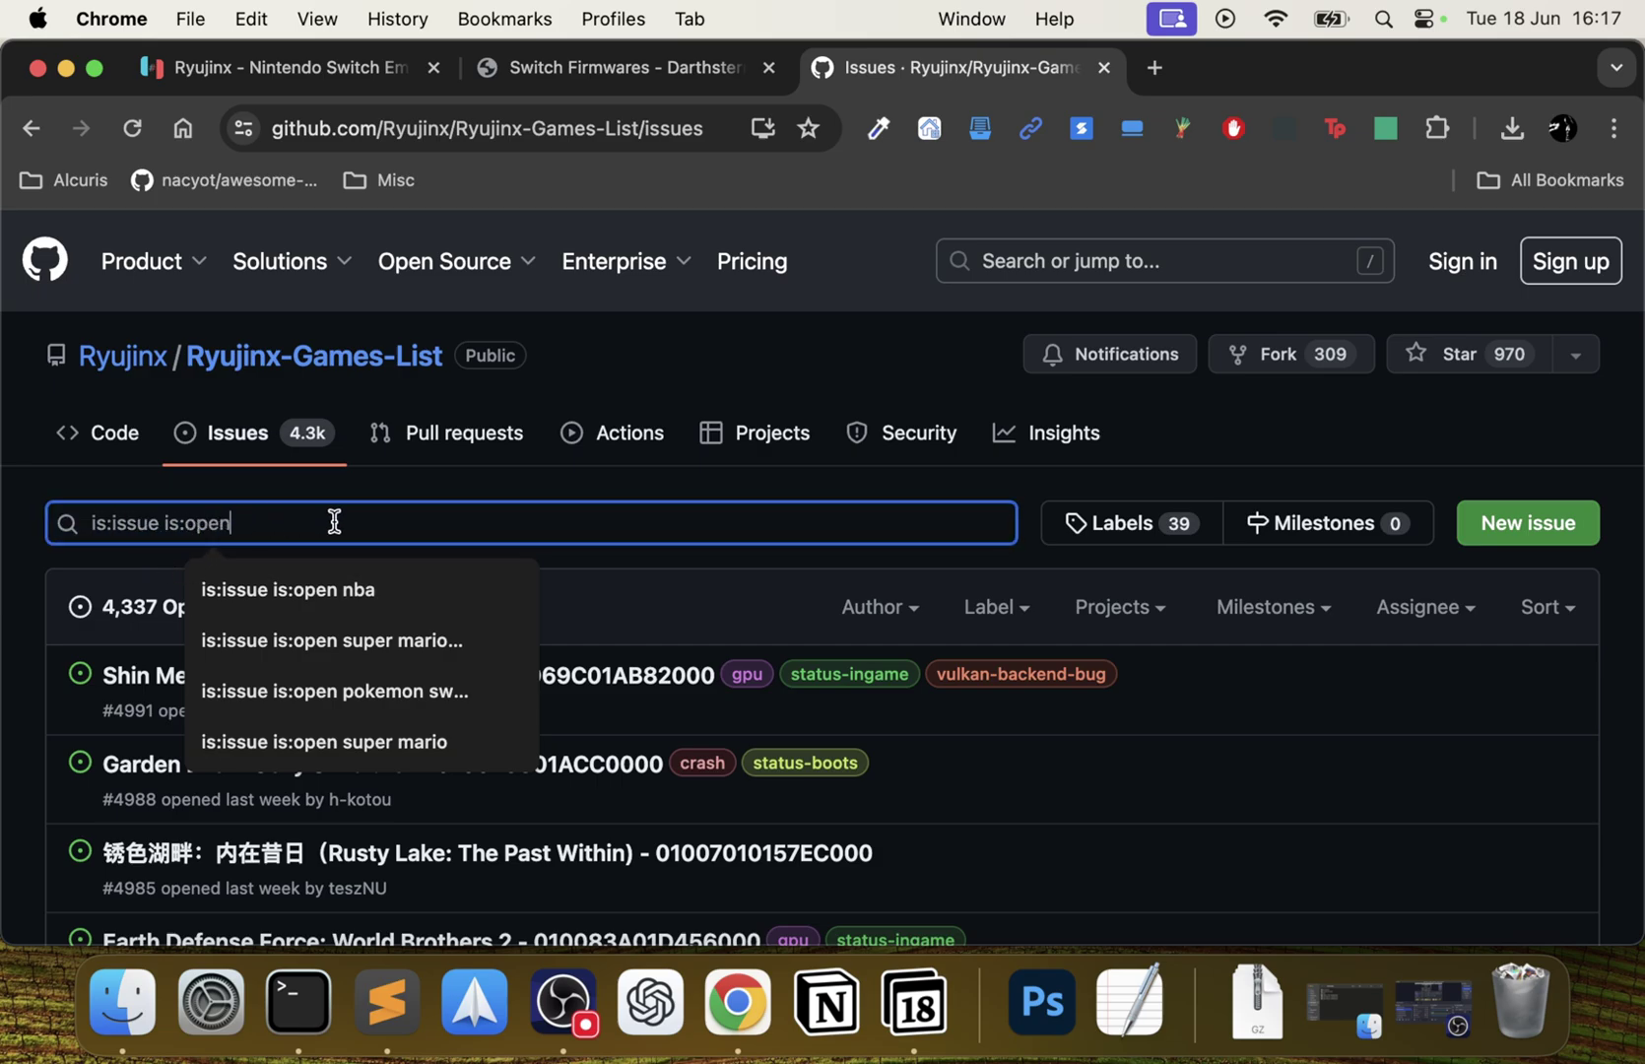
type("super mario")
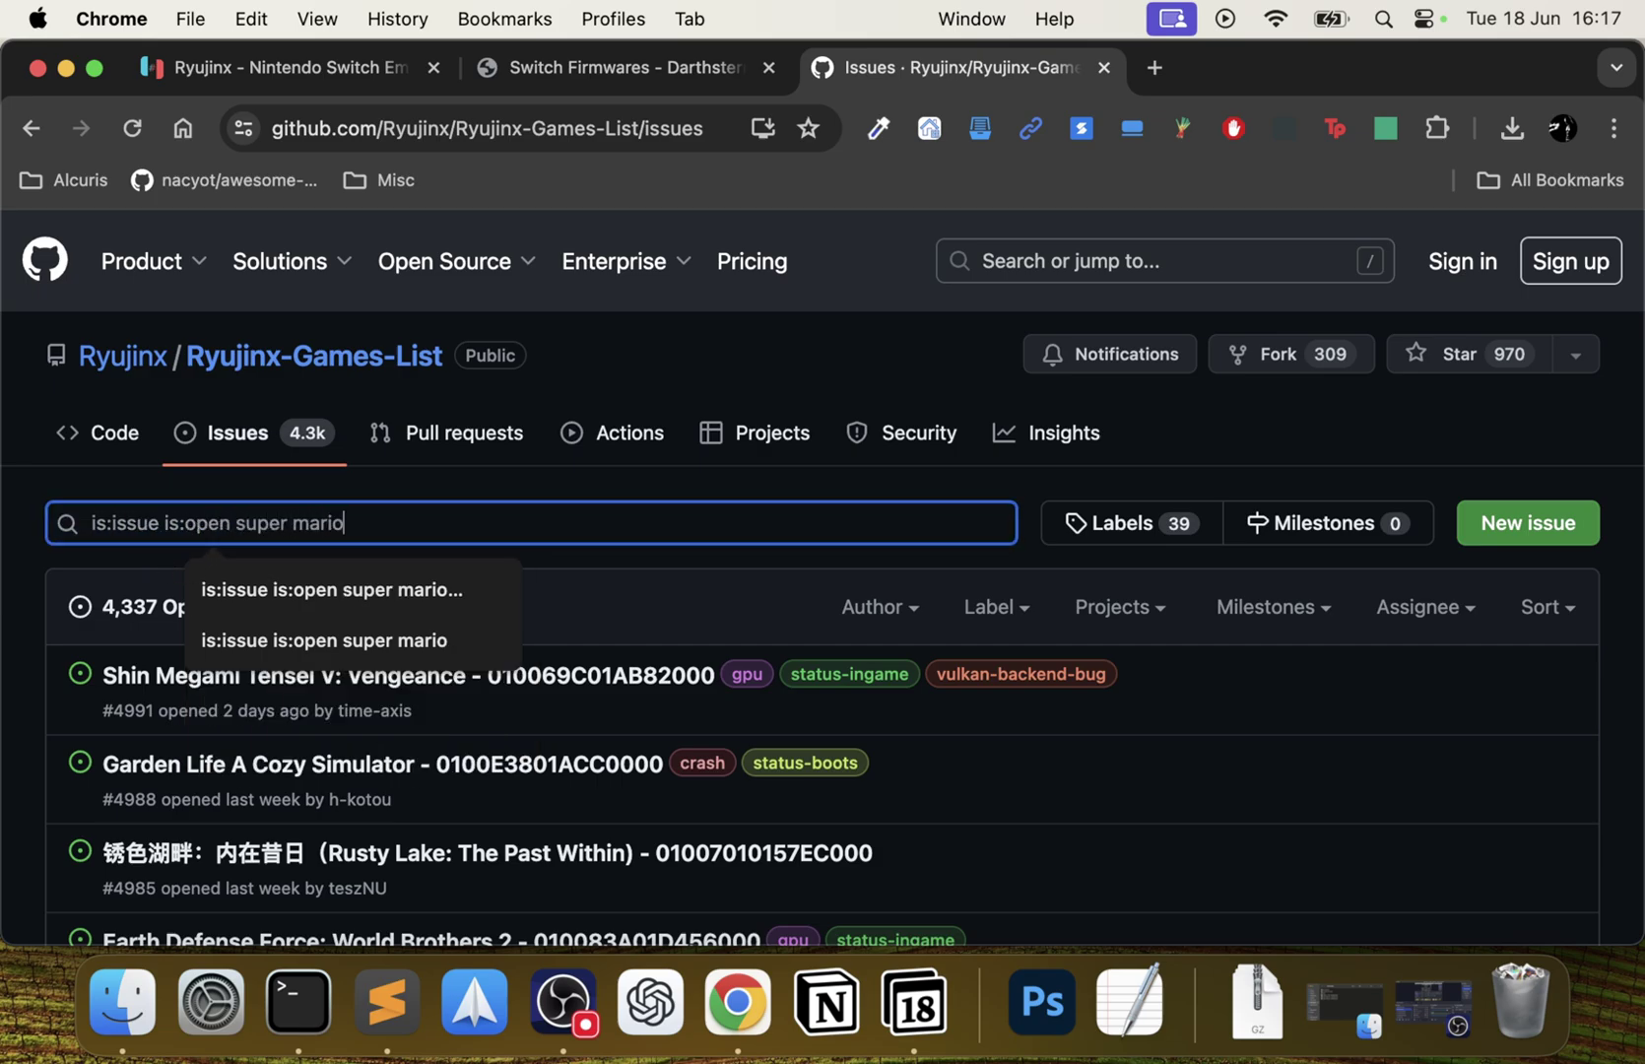
type("  wonde")
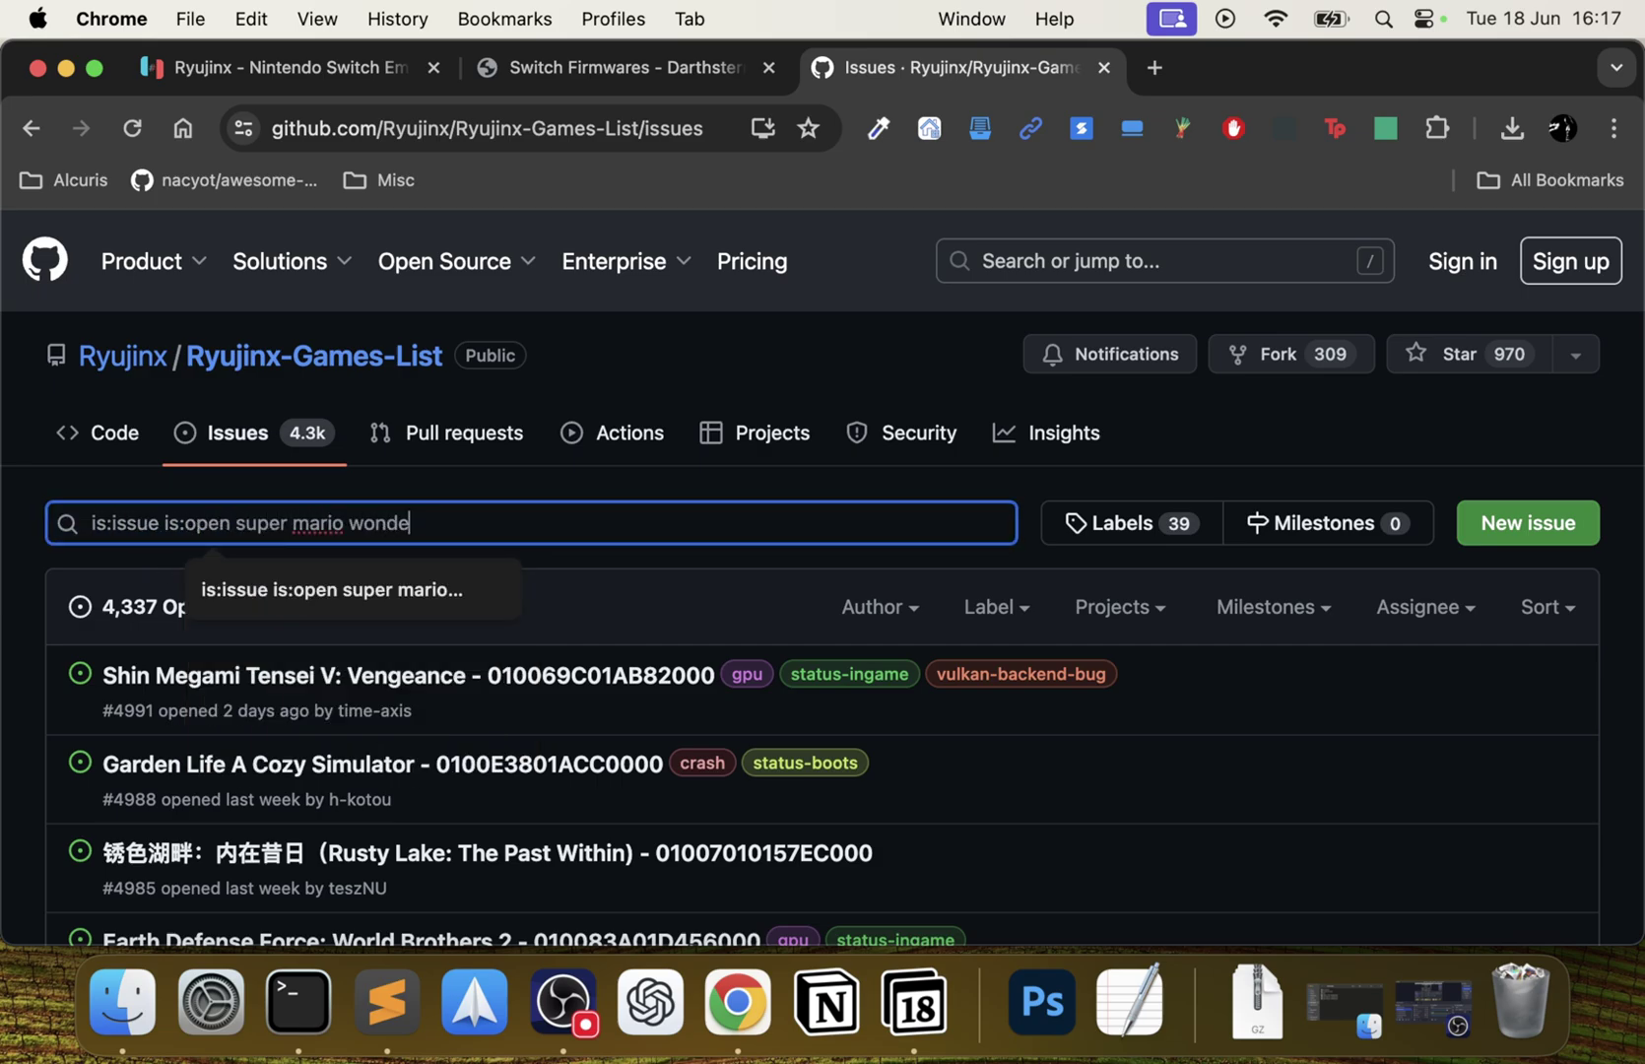
type("r")
key("Return")
scroll(402, 629, "down", 3)
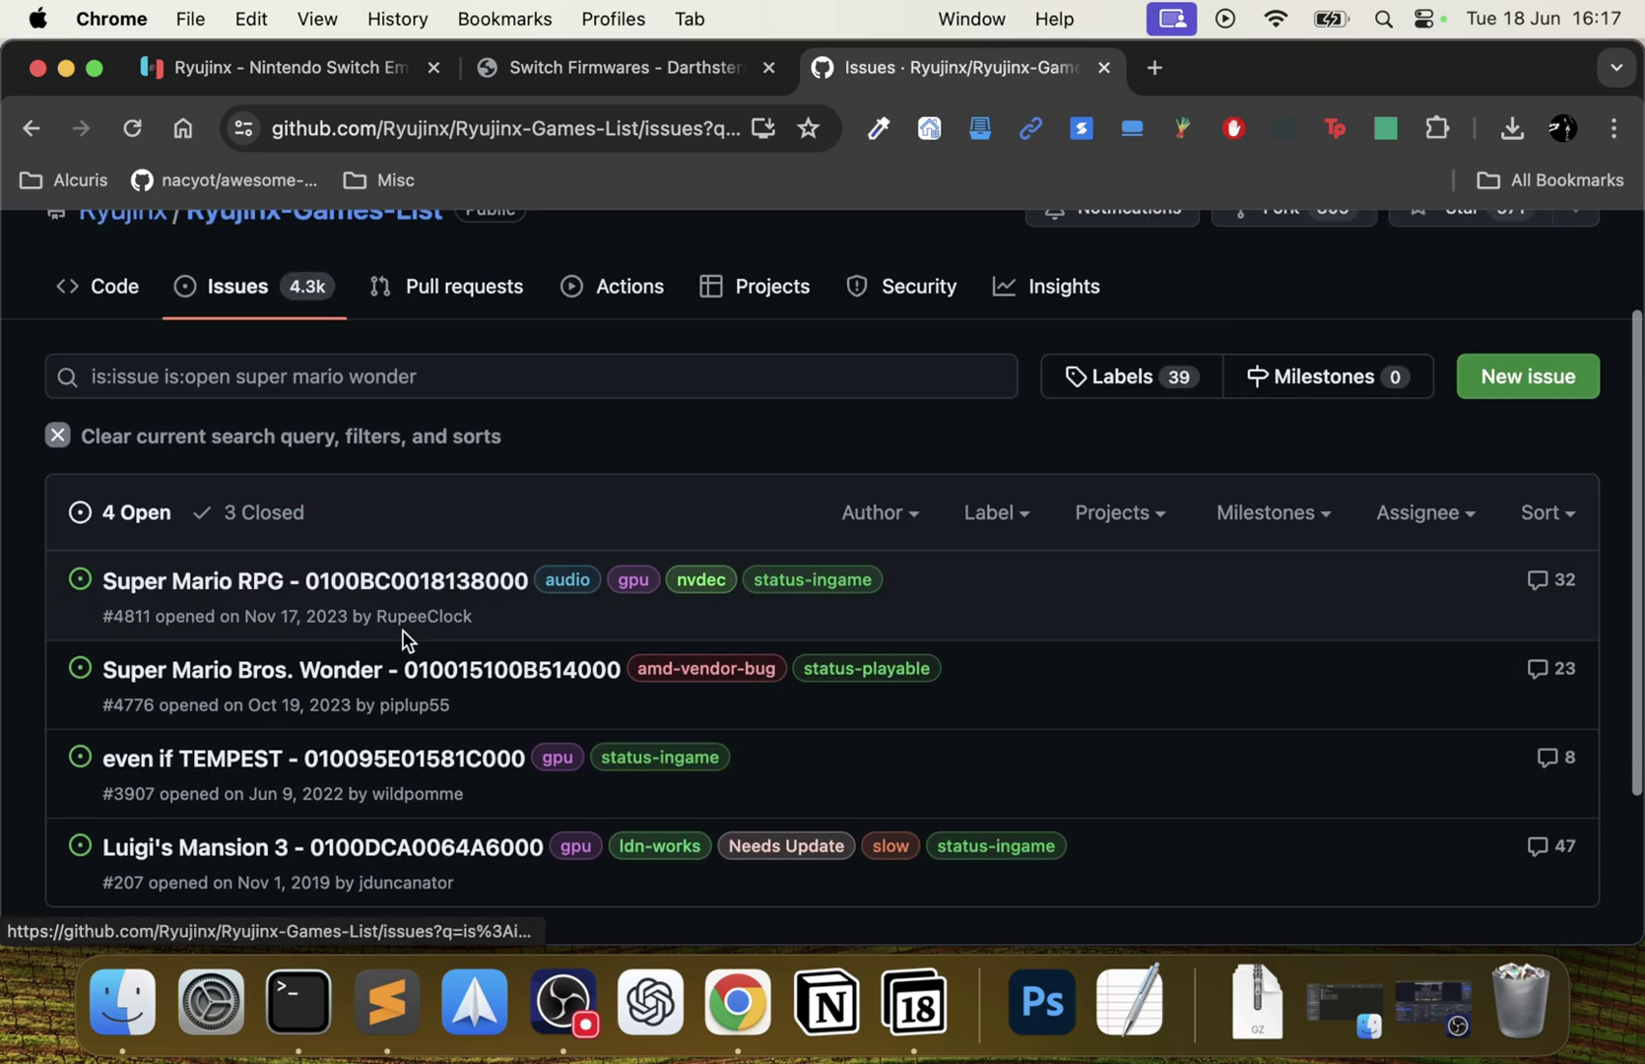
Open the Super Mario Bros. Wonder issue and examine its hardware specs, game state and issue notes.
left_click(382, 668)
scroll(383, 655, "down", 5)
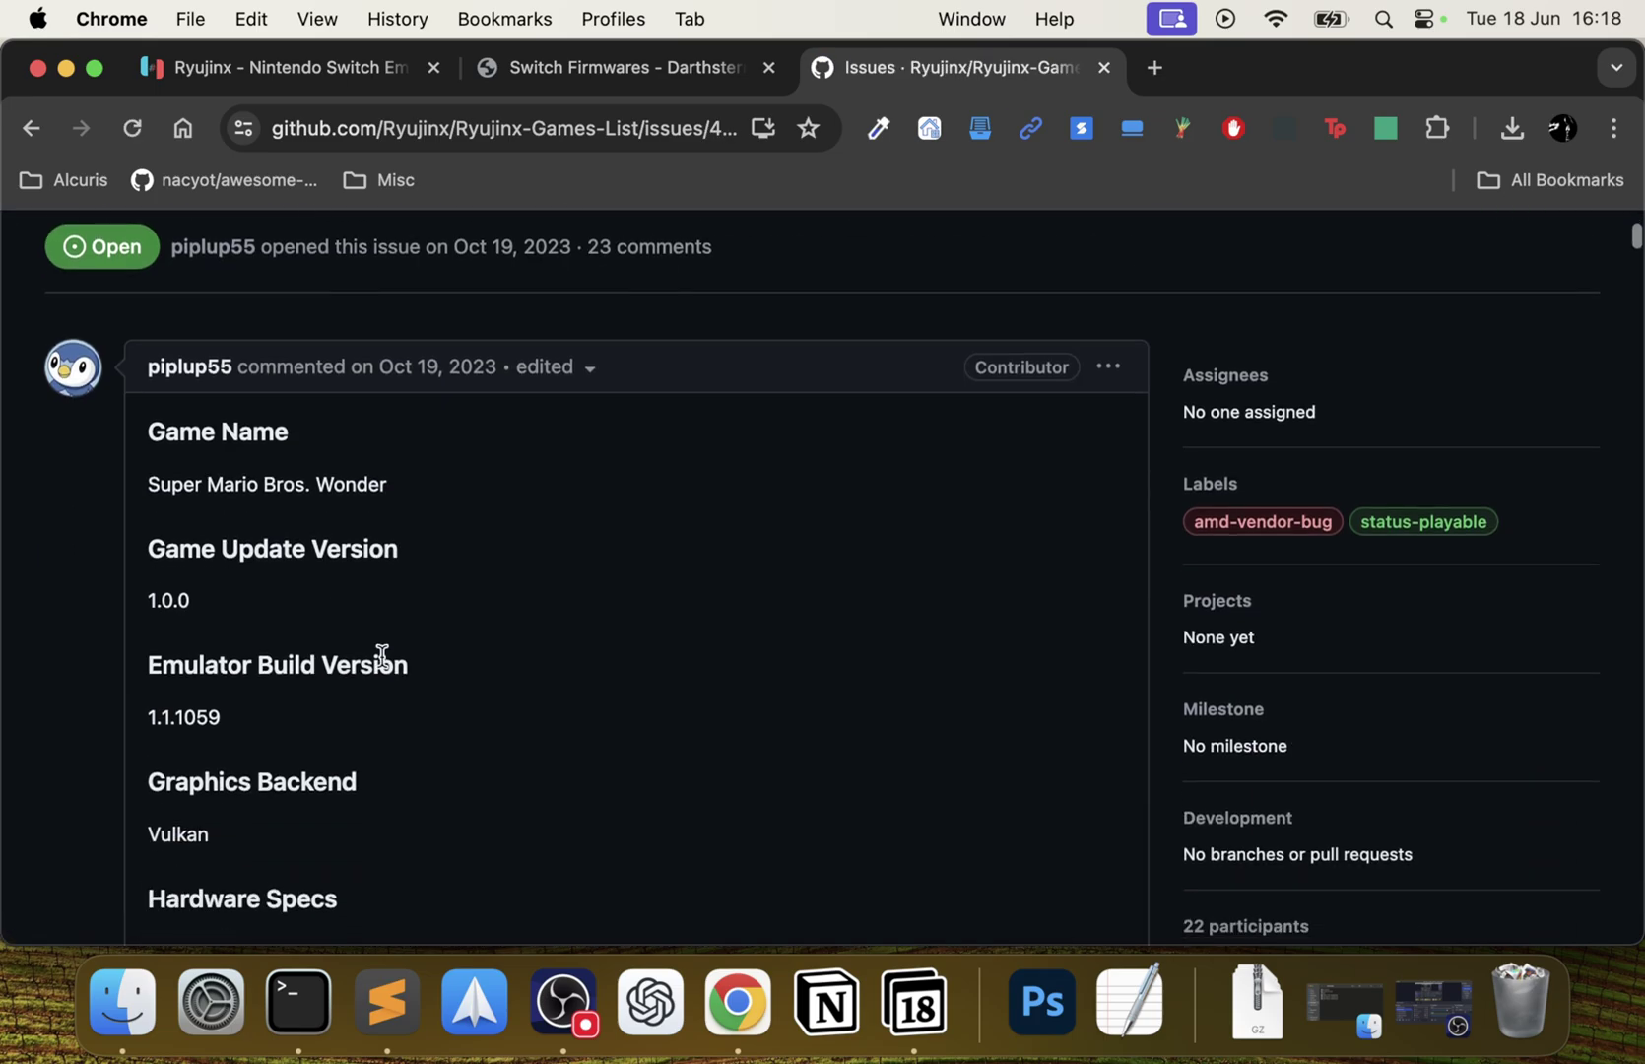
scroll(381, 655, "down", 5)
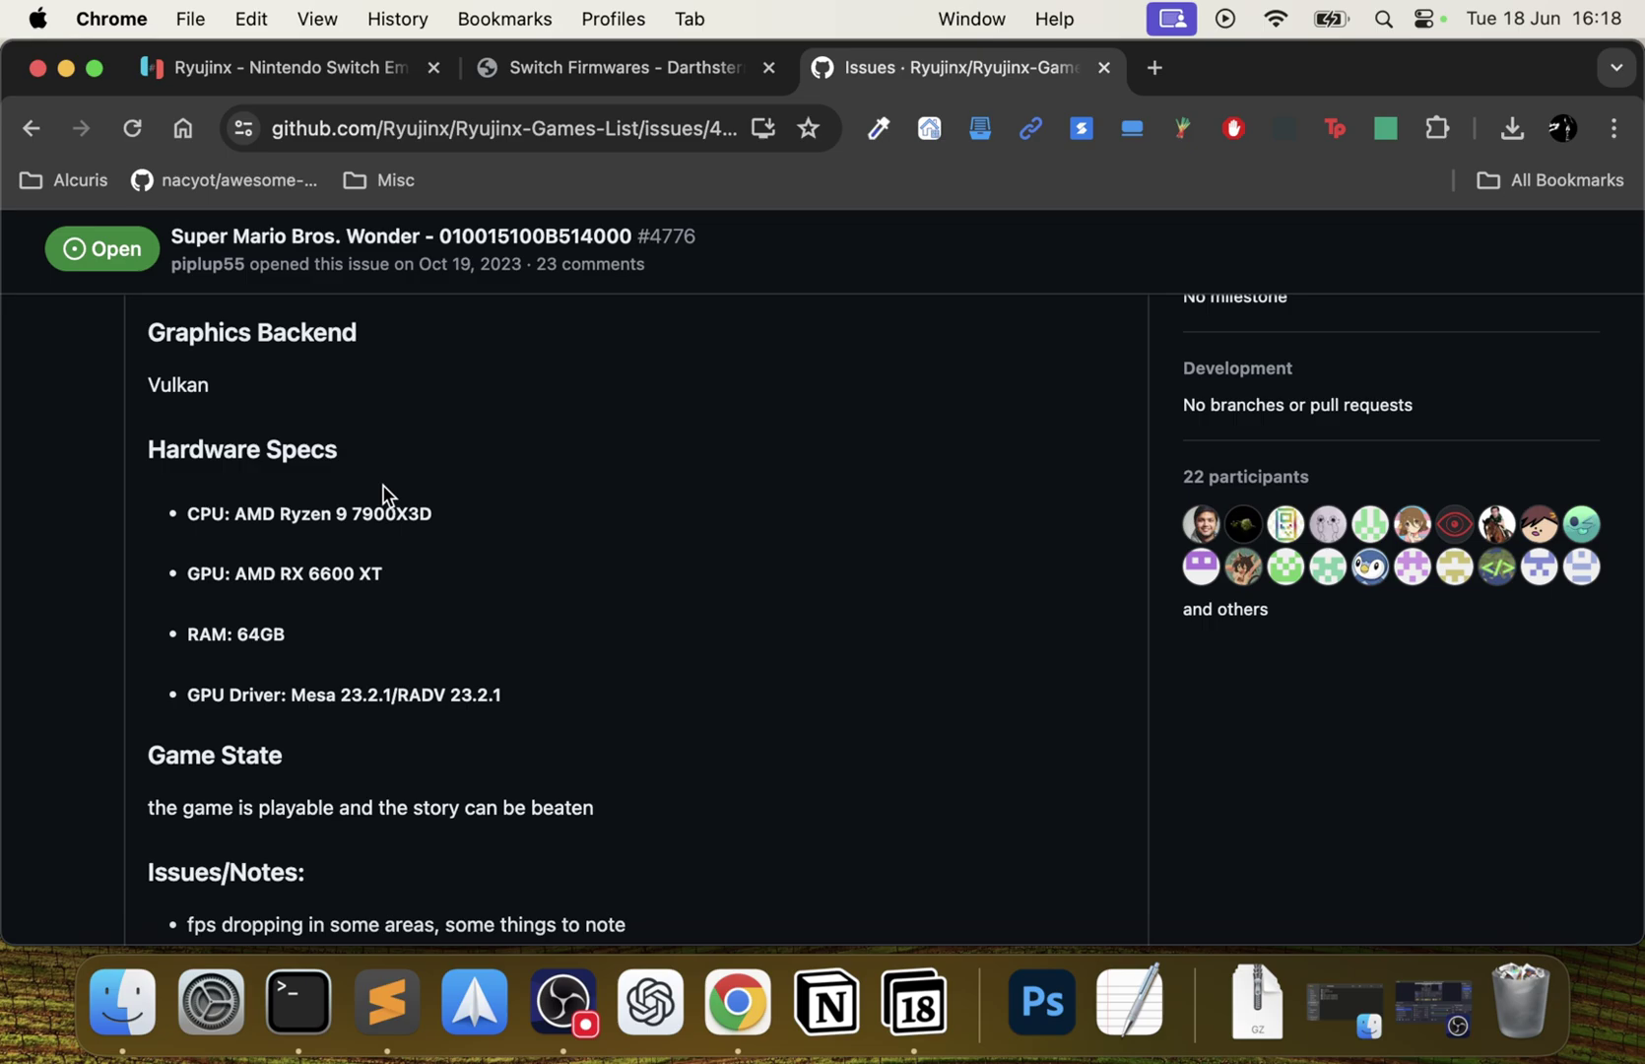
left_click_drag(247, 540, 532, 774)
left_click(616, 693)
scroll(616, 691, "down", 1)
scroll(617, 690, "up", 3)
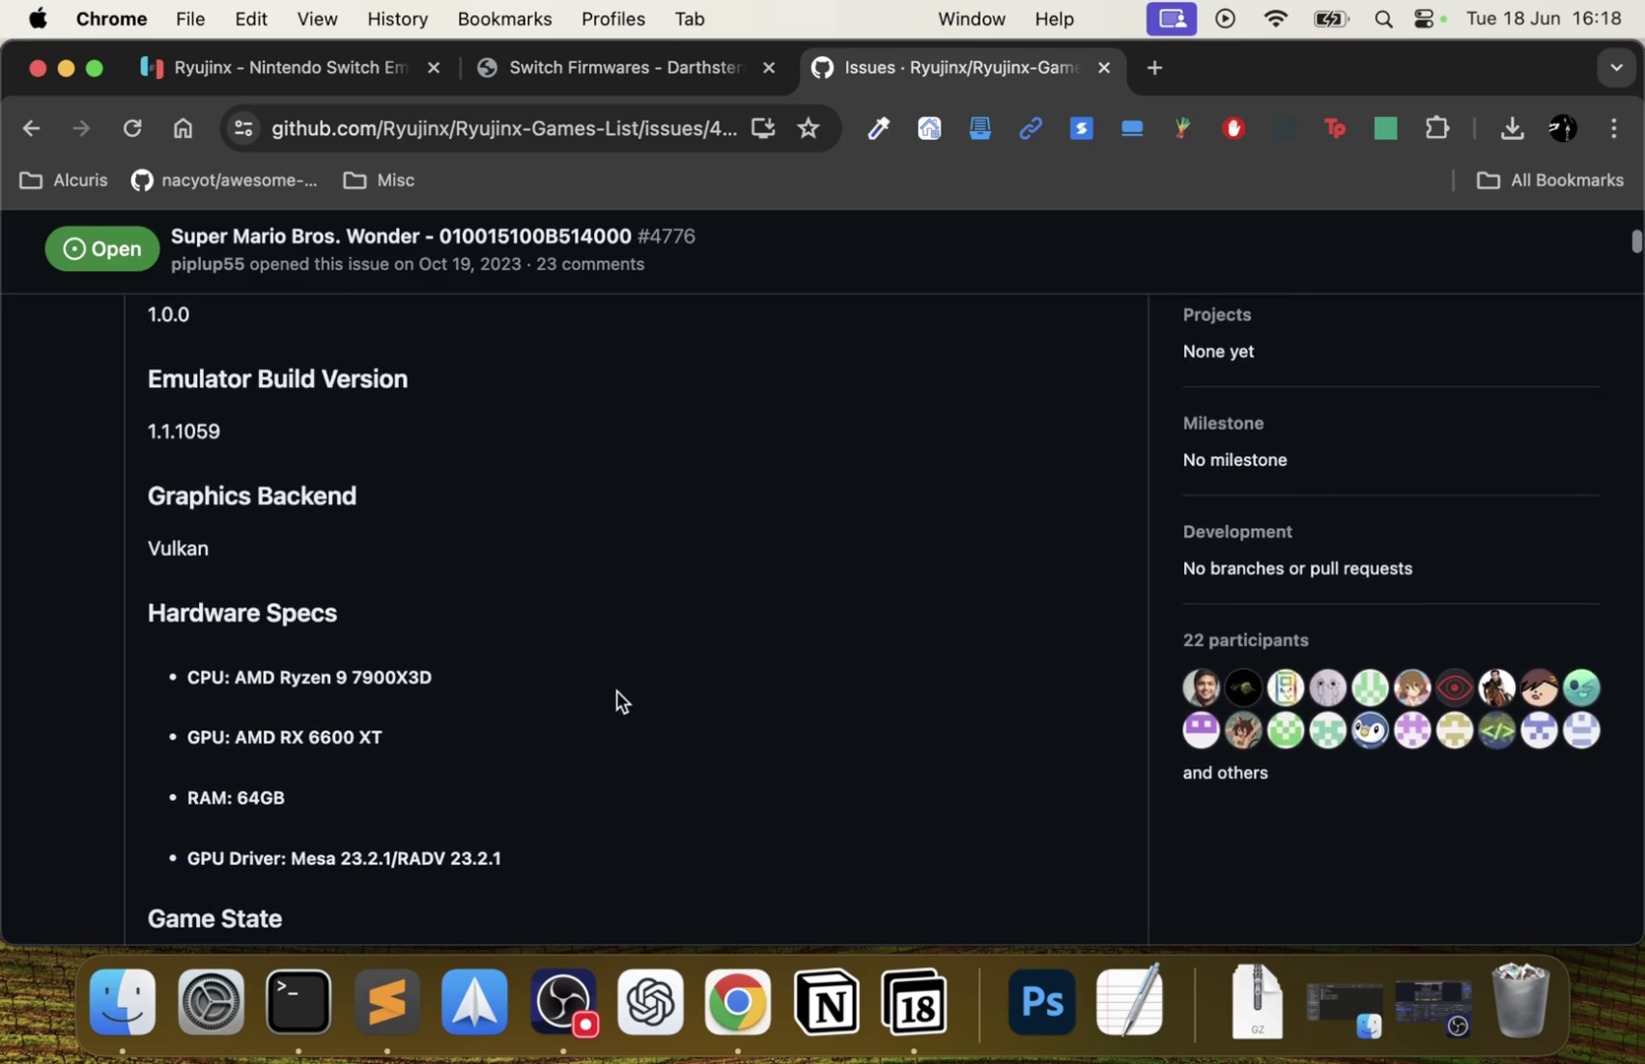
scroll(617, 691, "down", 5)
scroll(617, 691, "down", 2)
scroll(617, 690, "up", 2)
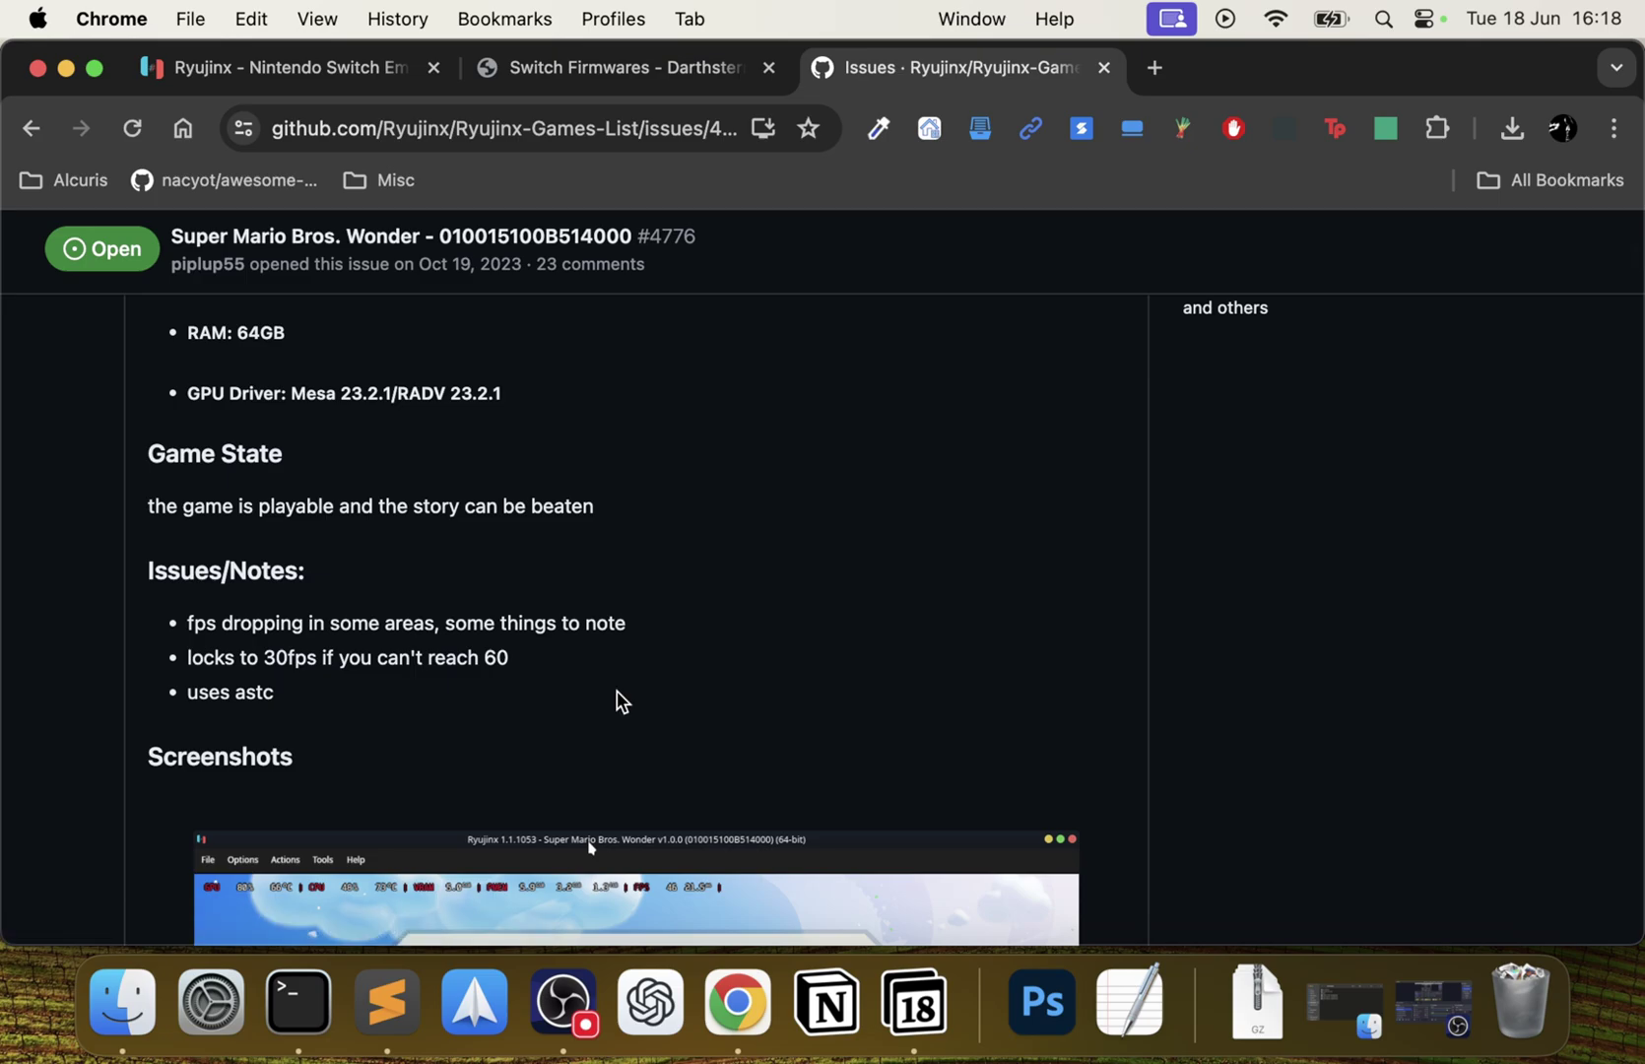
scroll(617, 690, "down", 1)
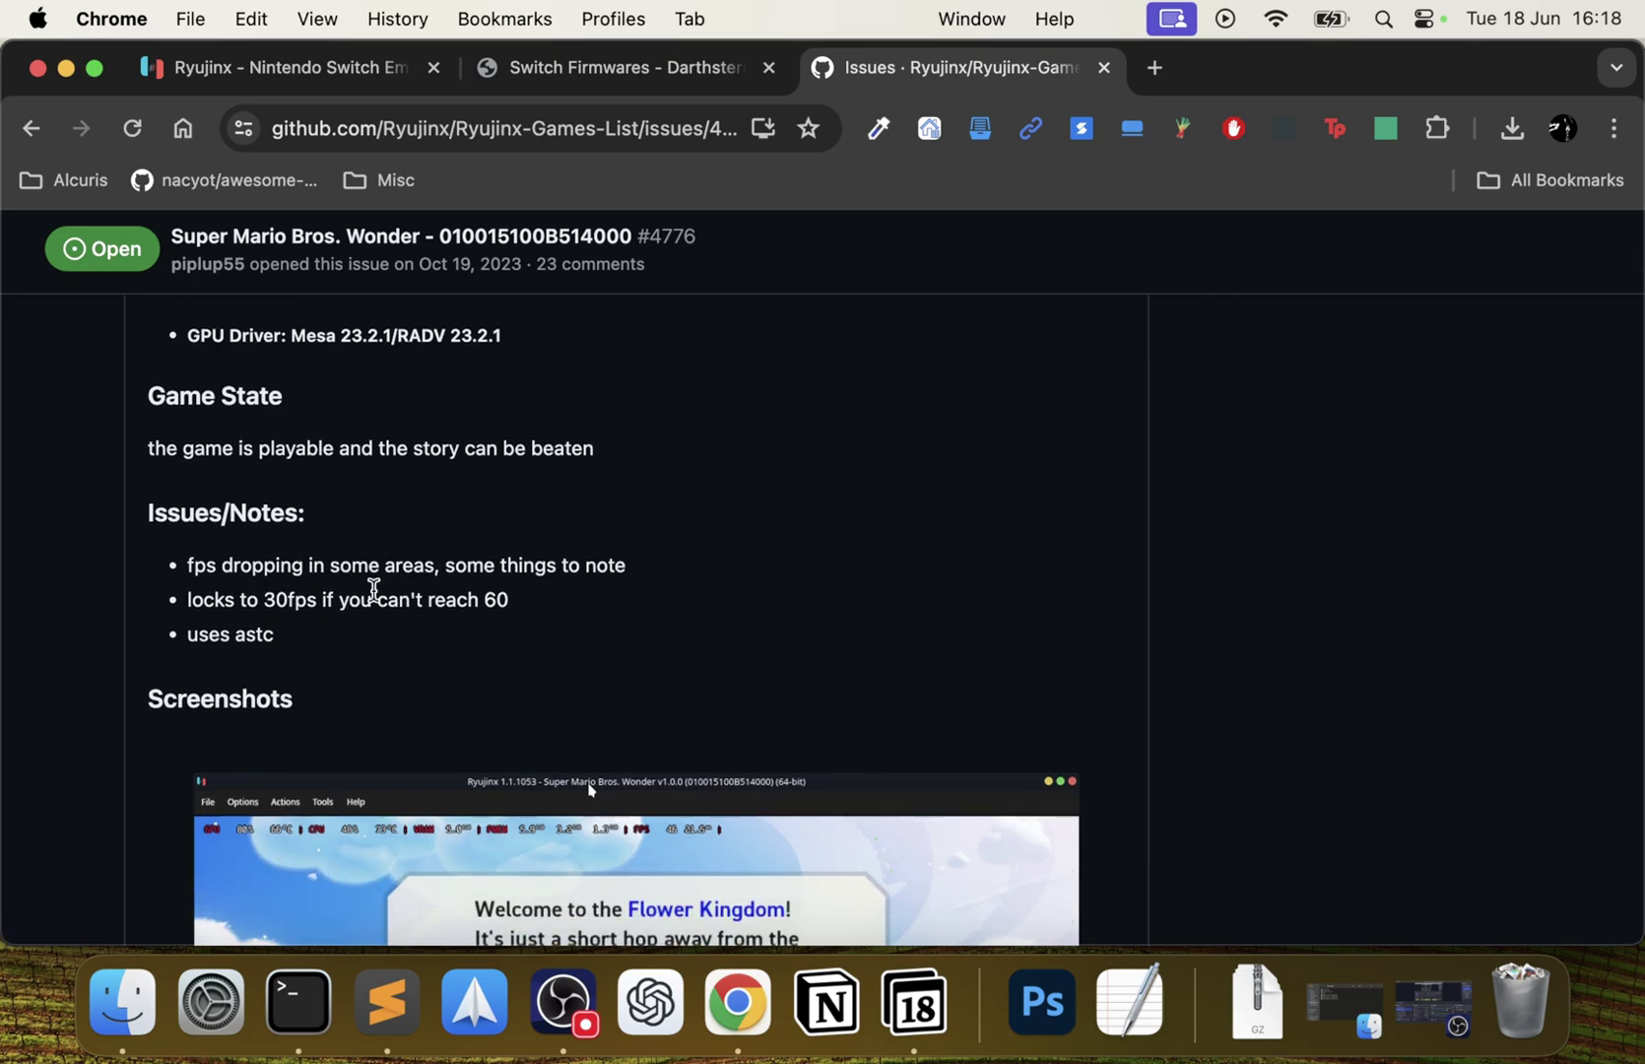
left_click_drag(187, 599, 429, 620)
left_click(430, 621)
scroll(708, 638, "down", 2)
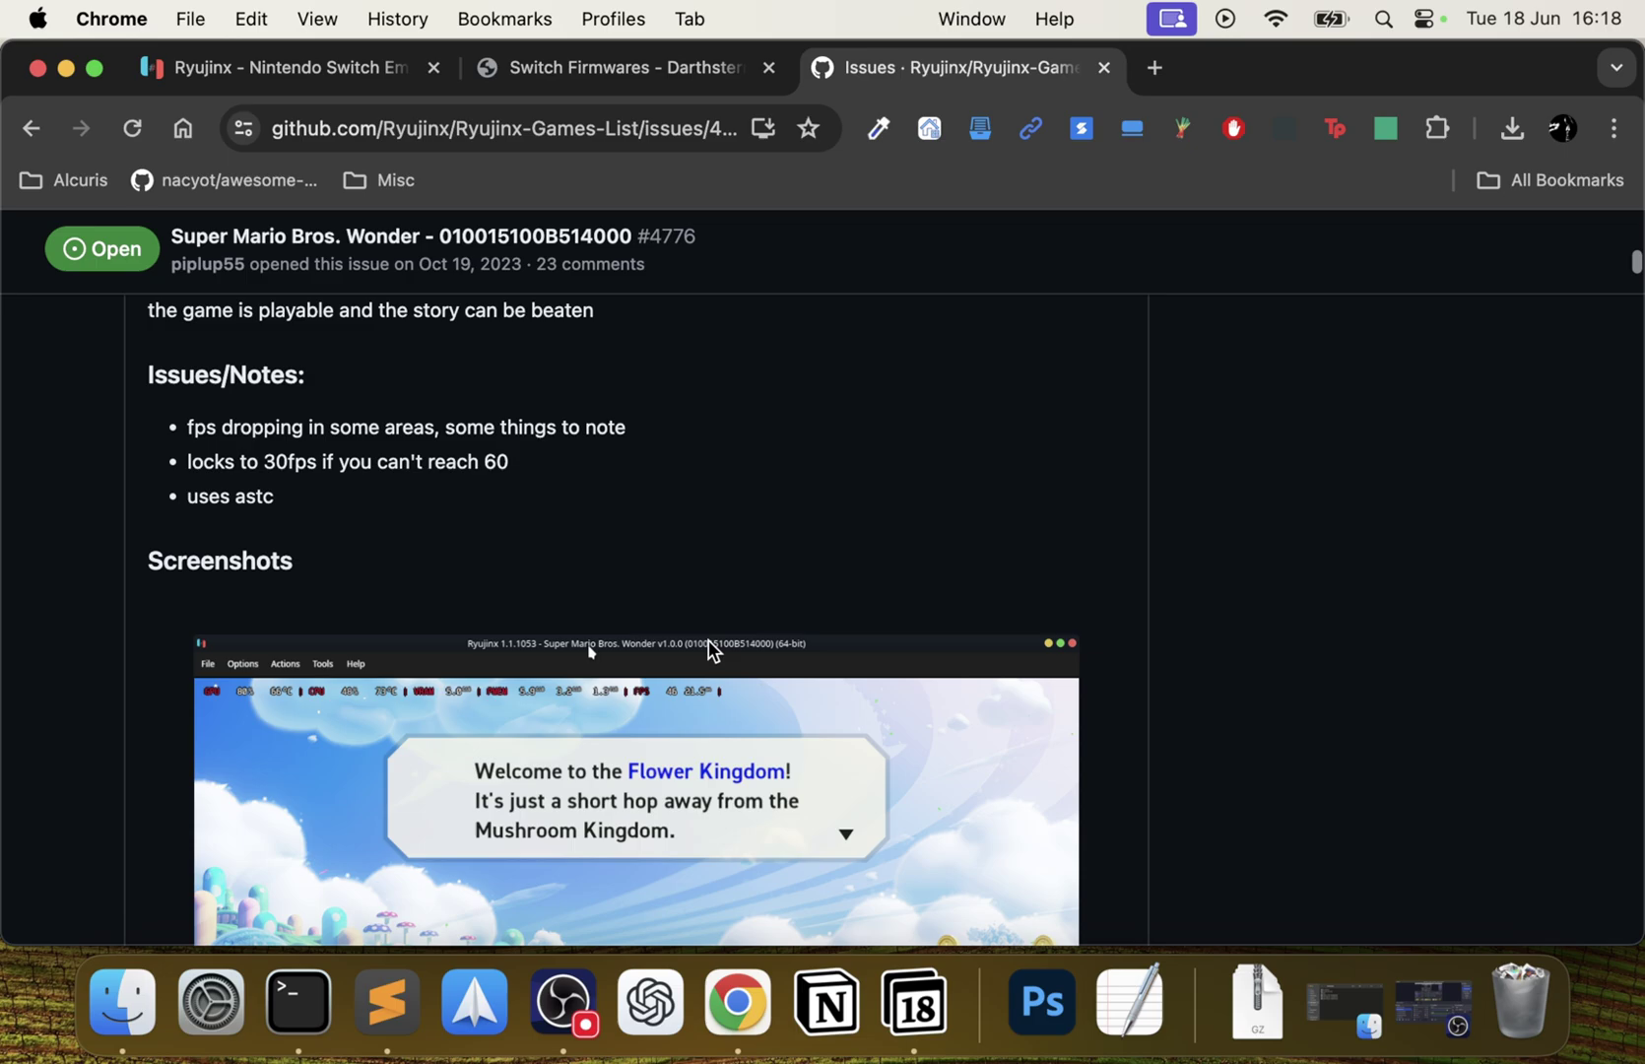
Read through the comments and gameplay screenshots in the Super Mario Bros. Wonder issue for other users' performance reports.
scroll(708, 640, "down", 15)
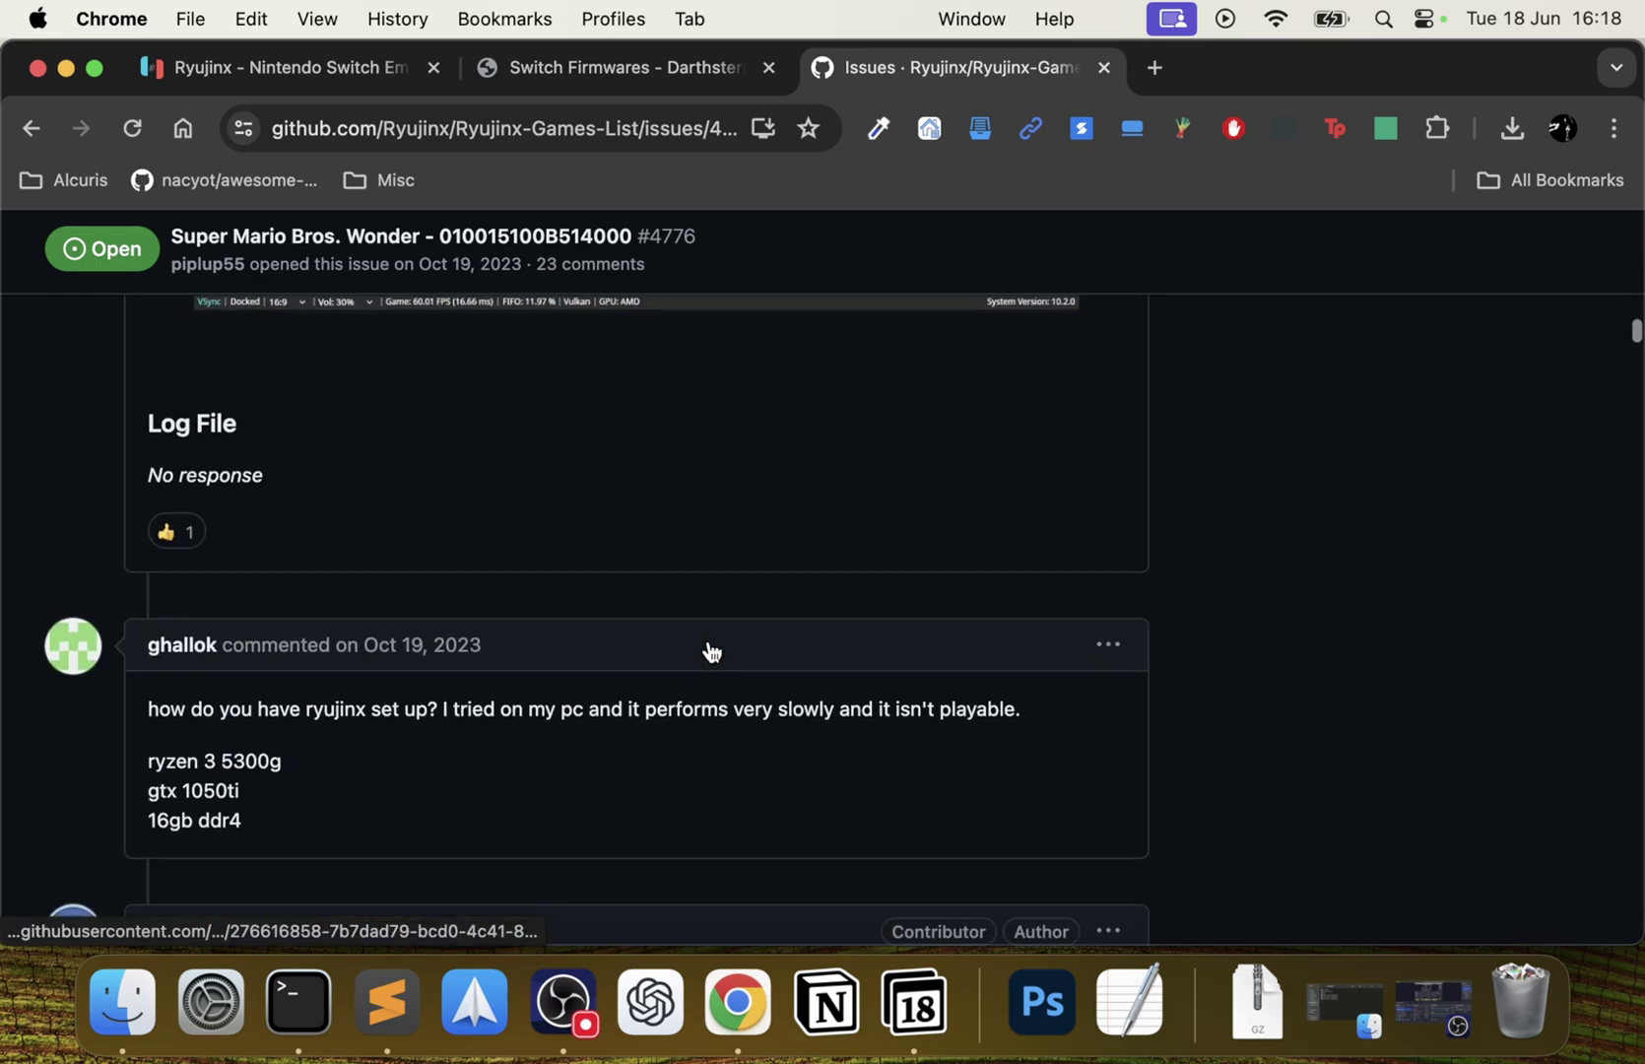
scroll(711, 650, "down", 3)
scroll(708, 641, "down", 7)
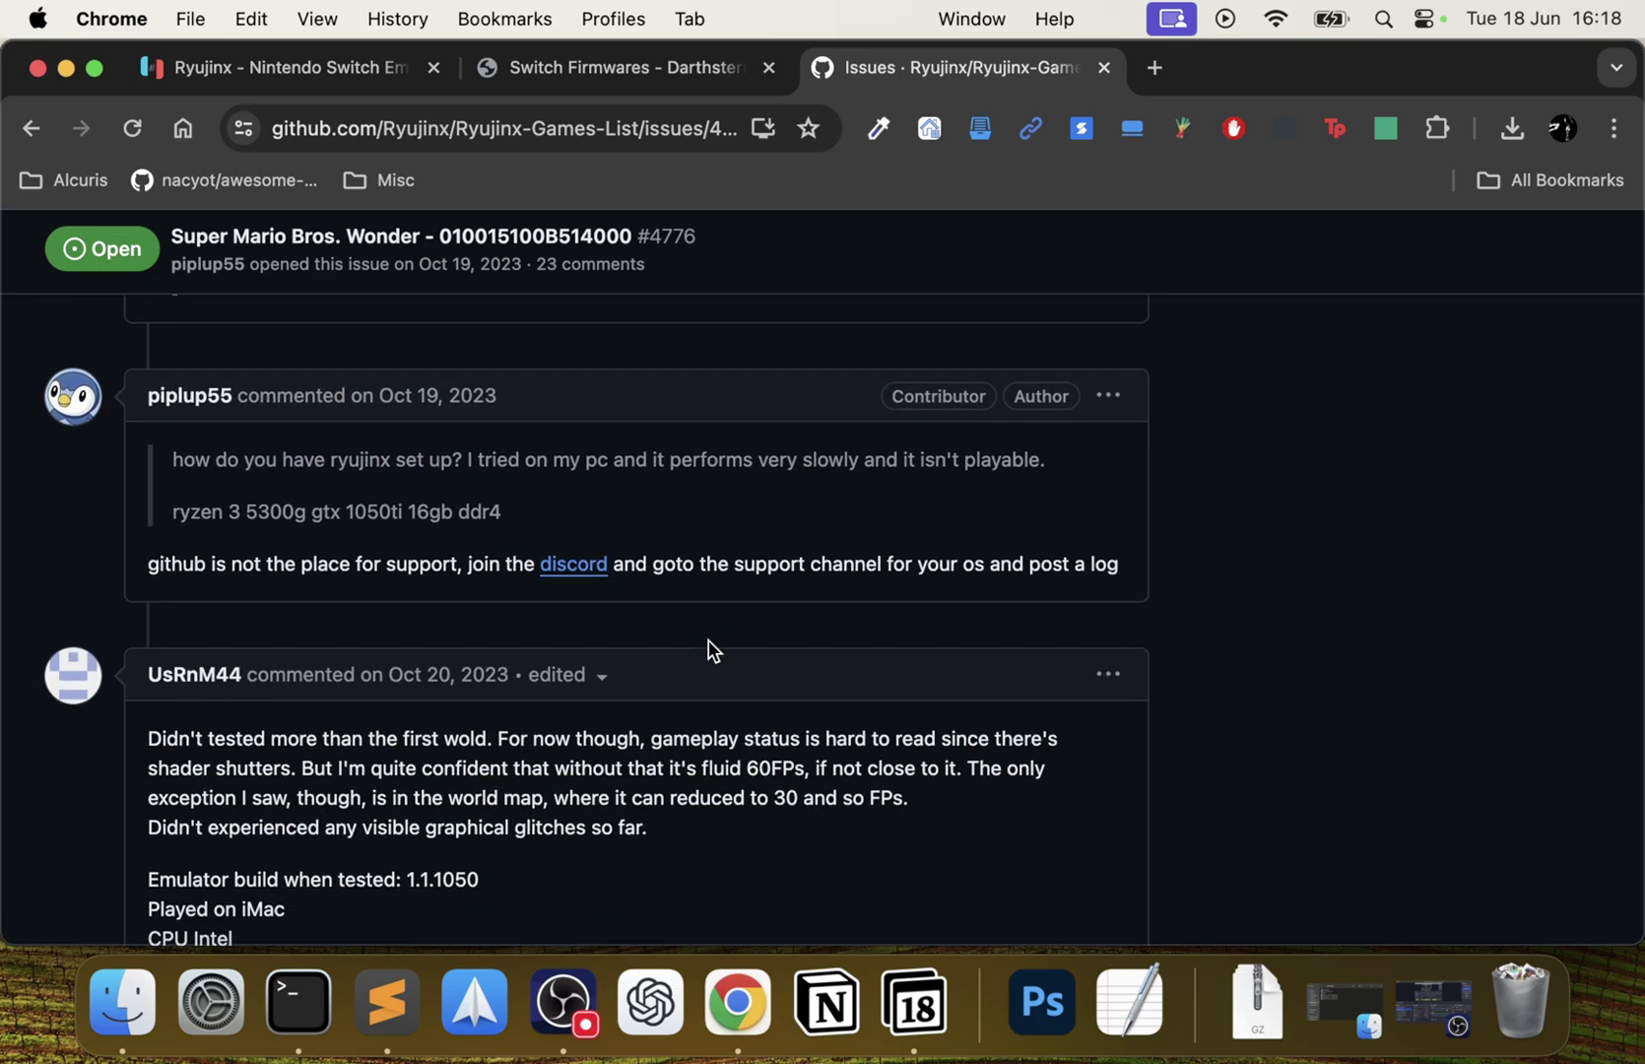
scroll(709, 648, "down", 6)
scroll(709, 649, "down", 9)
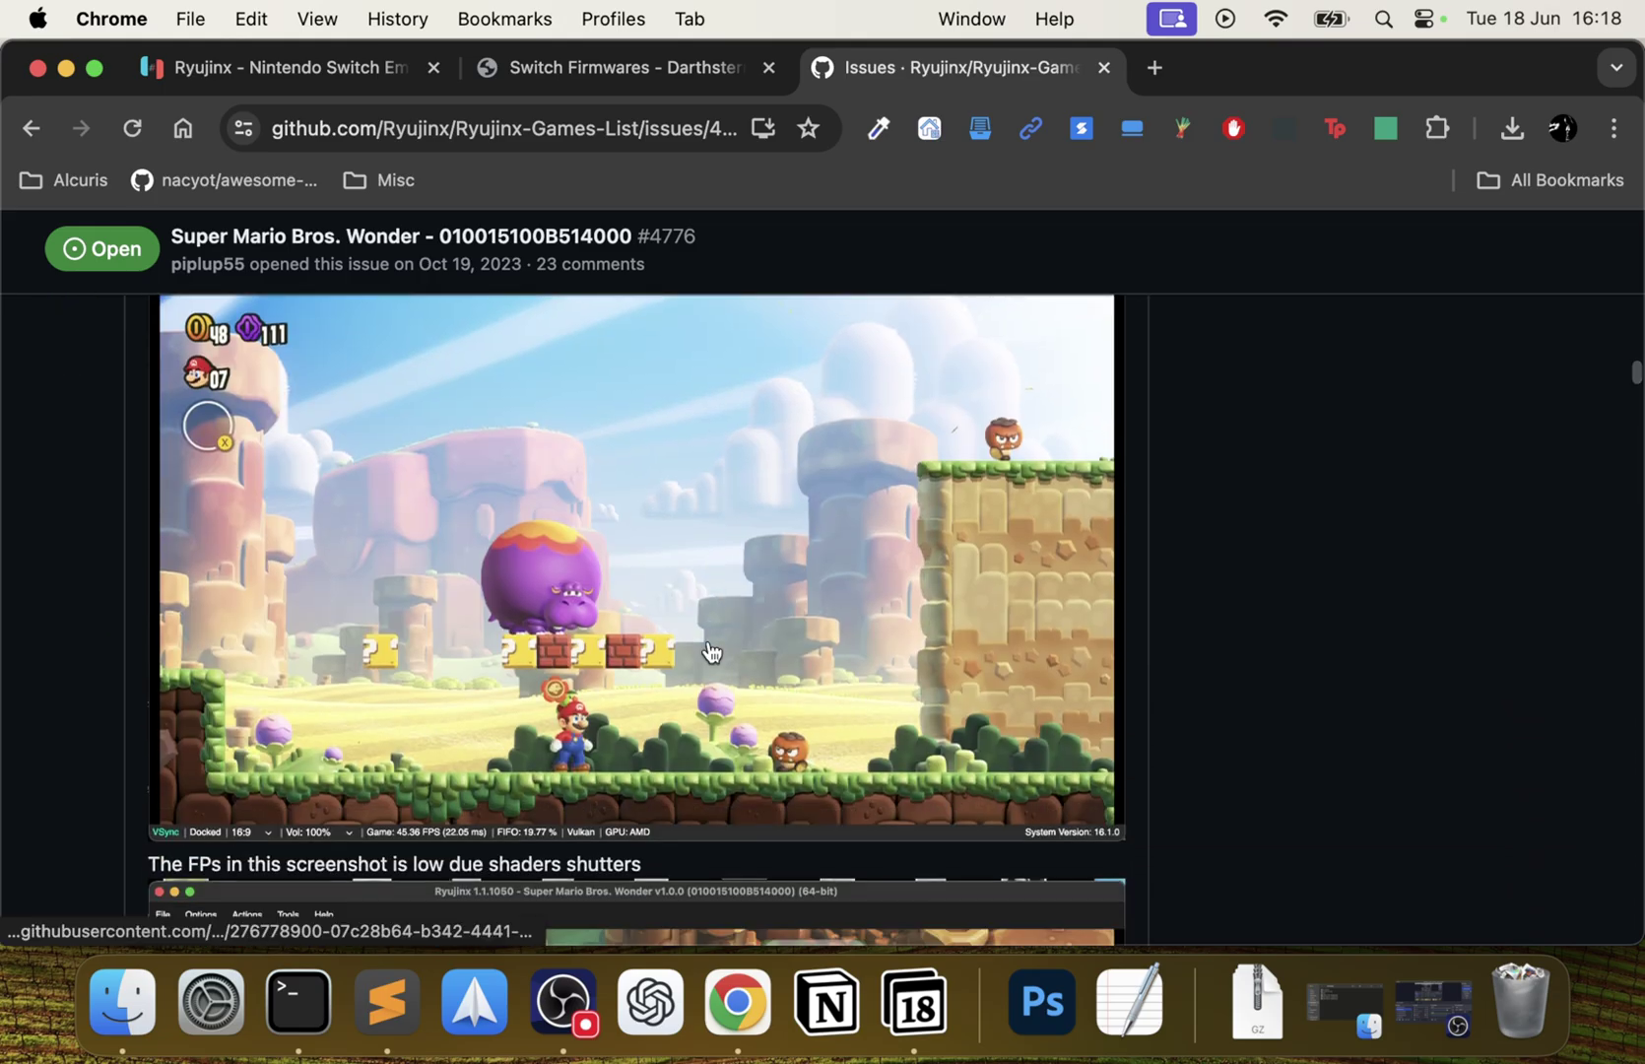
scroll(708, 650, "down", 14)
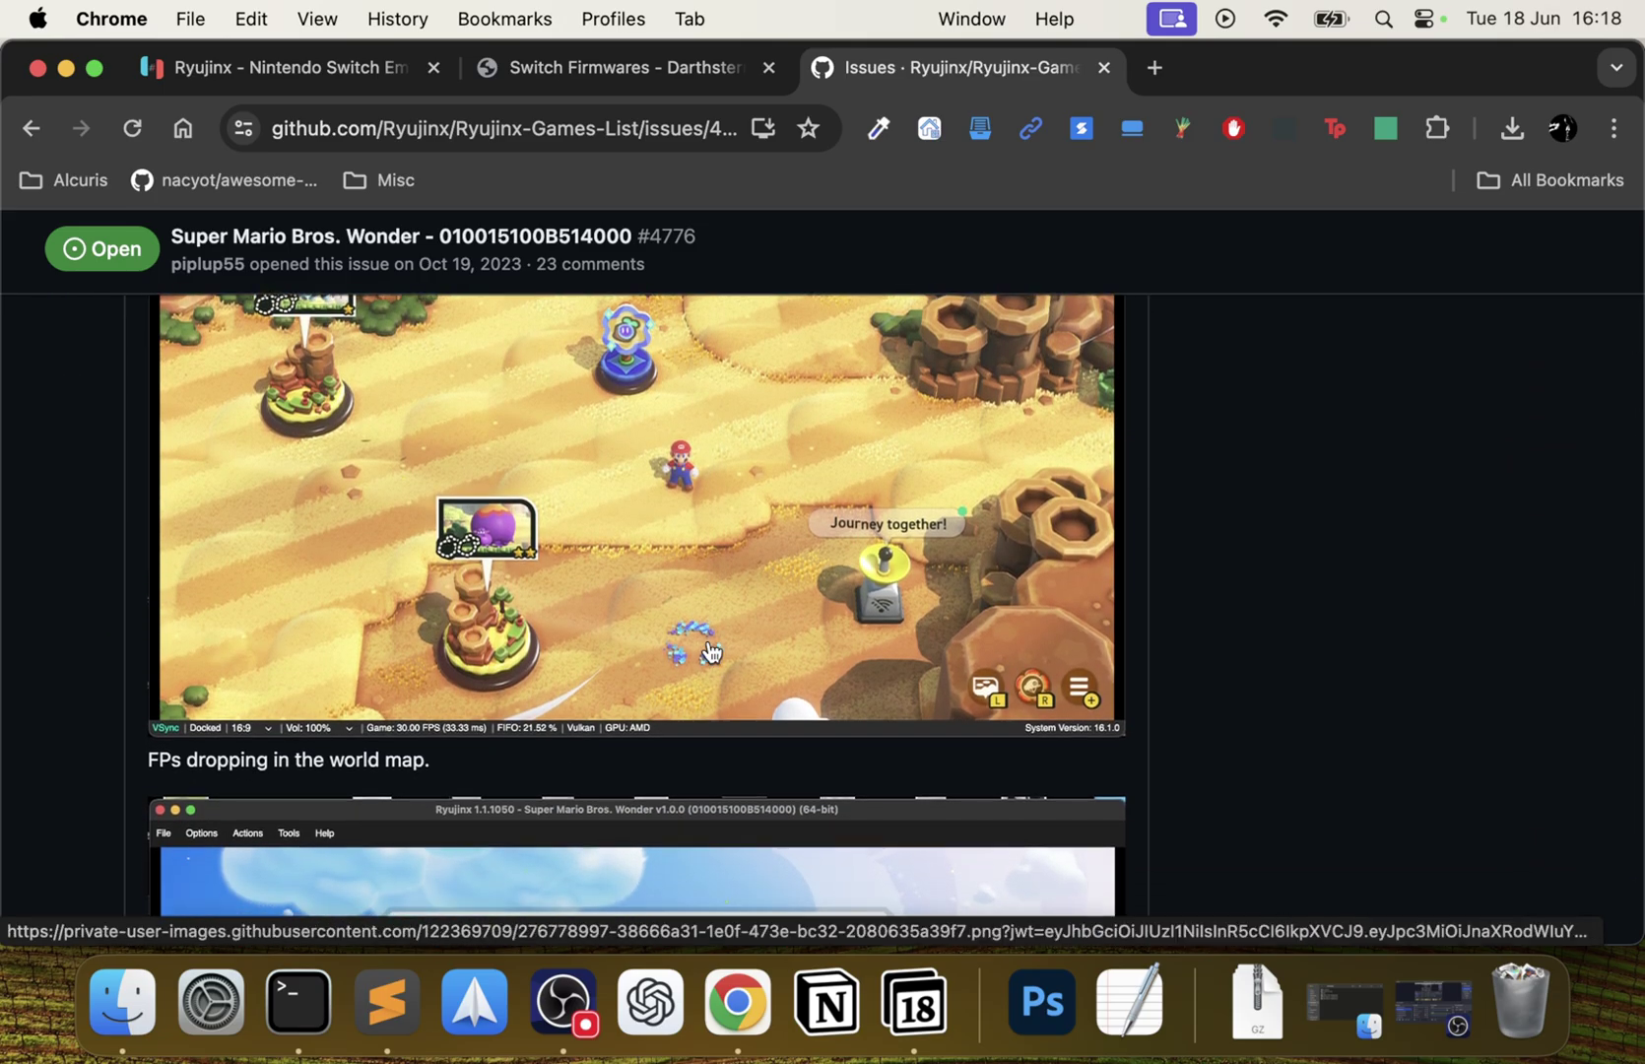
scroll(710, 650, "up", 20)
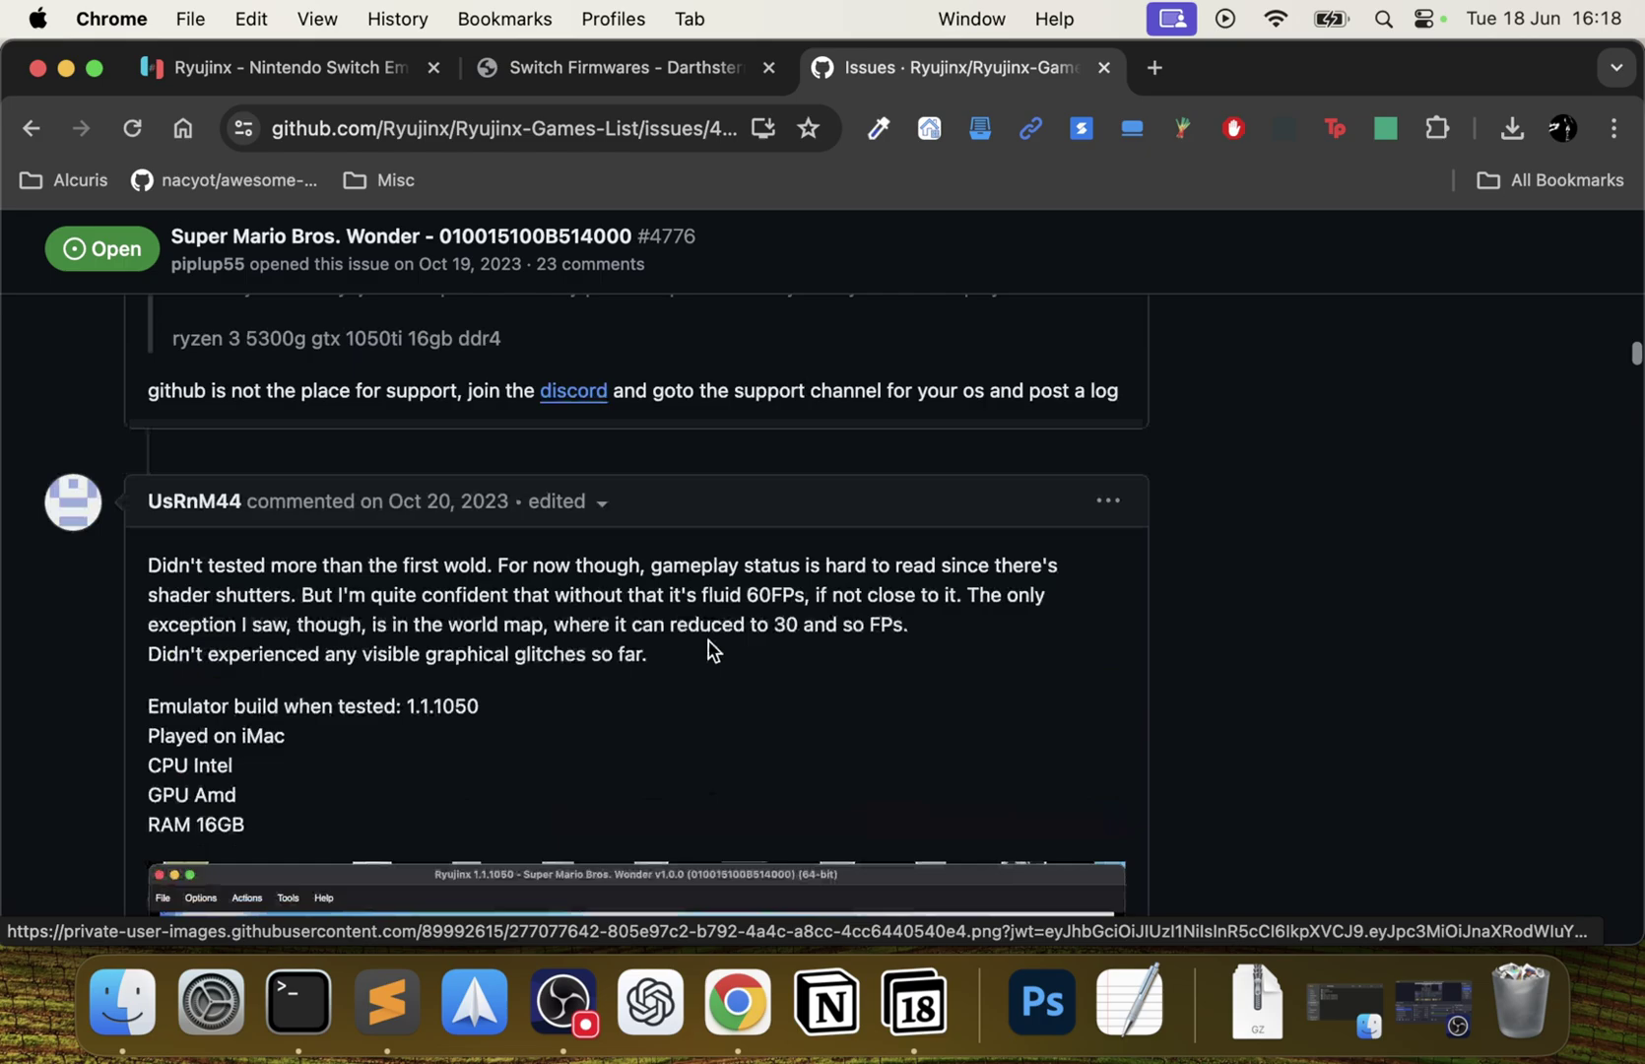
Check the description of the status-playable label on the Super Mario Bros. Wonder issue and review the version details.
scroll(708, 645, "down", 8)
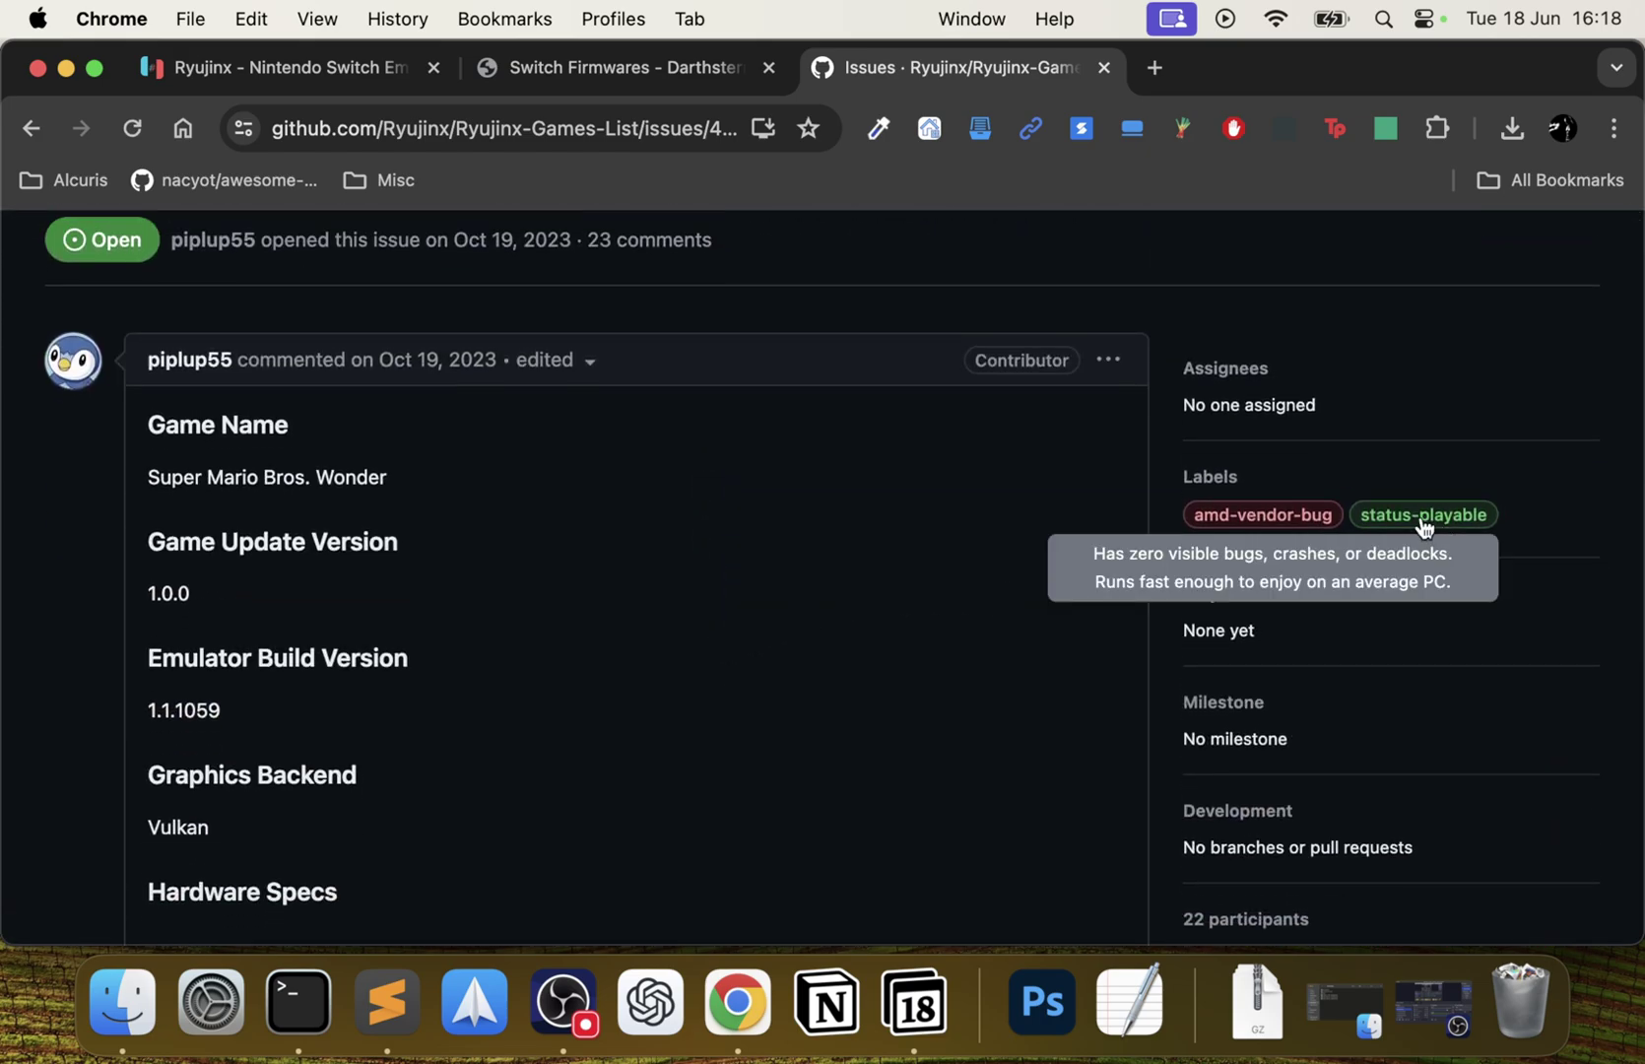
scroll(769, 689, "down", 3)
scroll(768, 698, "down", 2)
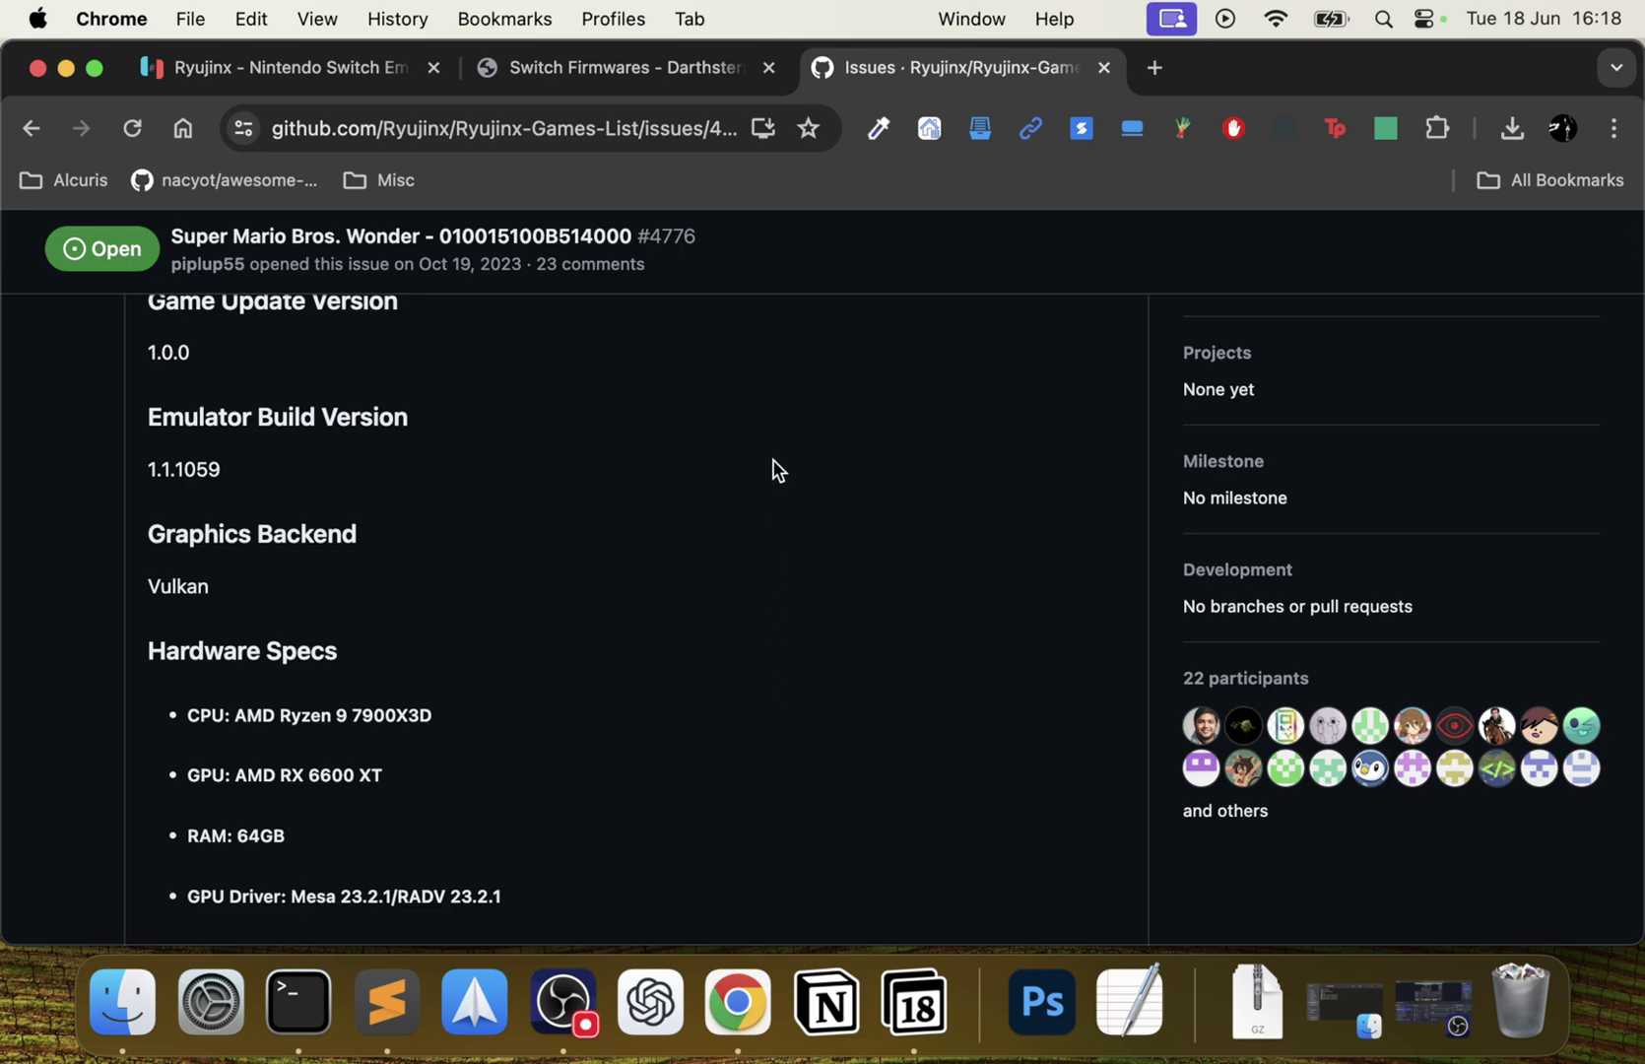
Minimize the browser and switch to the Finder window showing the Downloads folder.
left_click(65, 69)
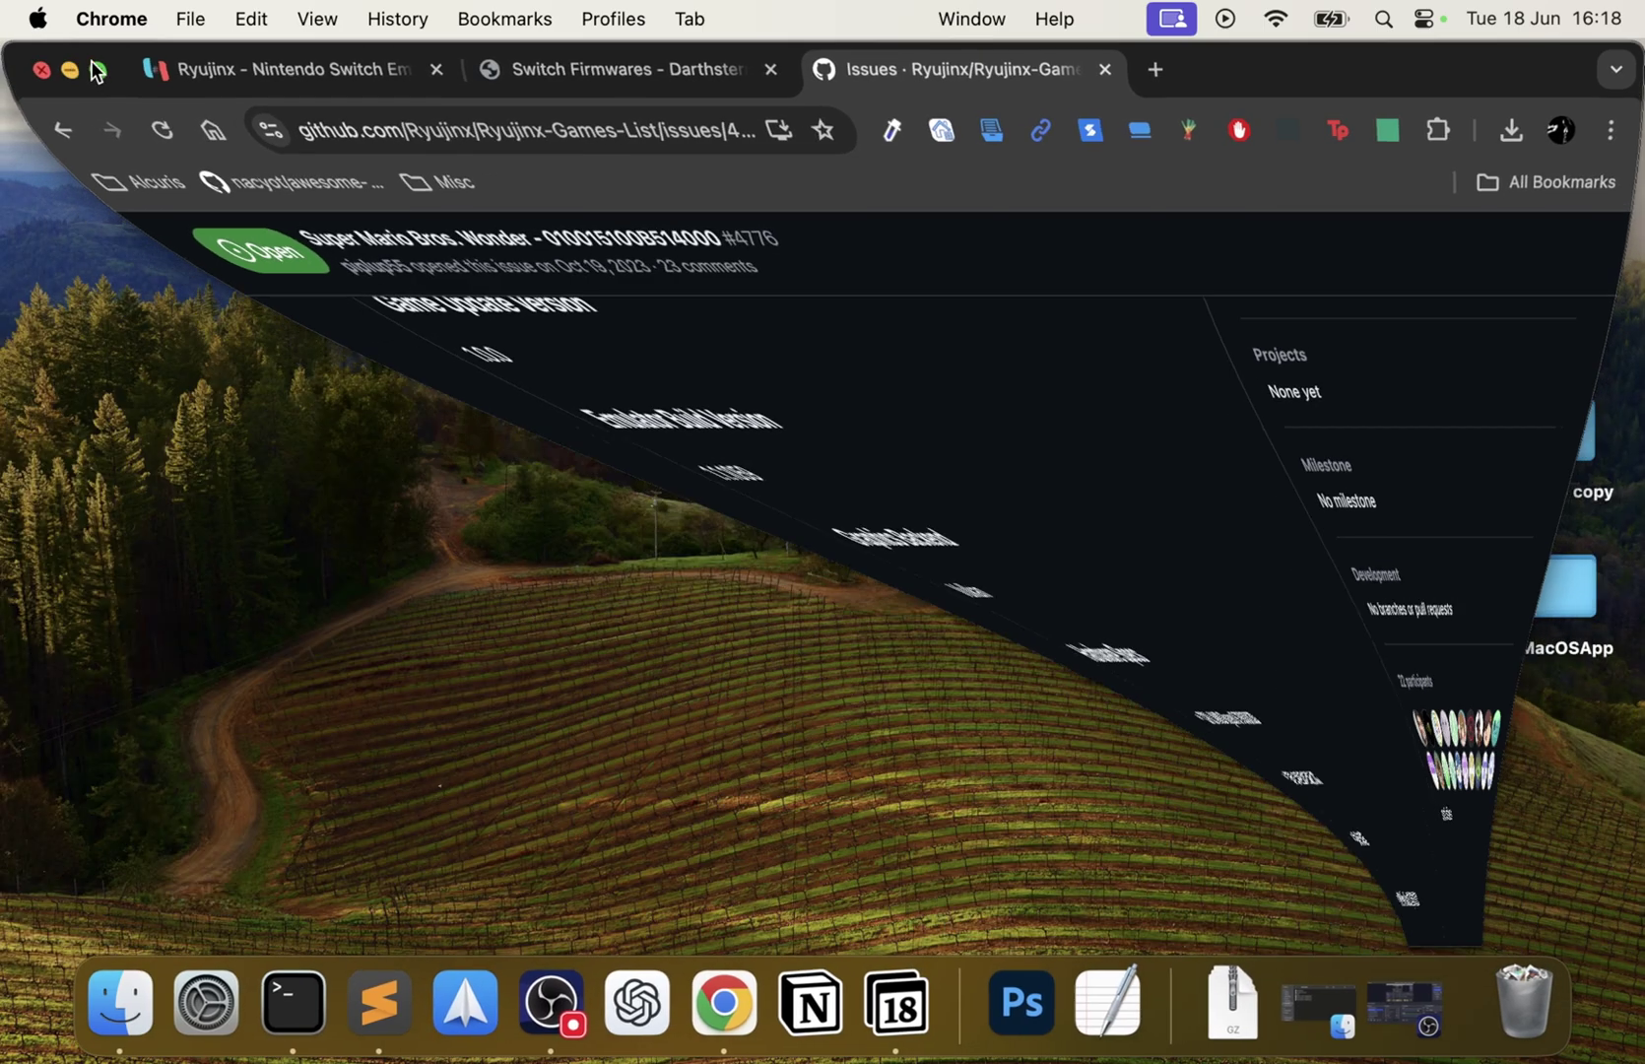
left_click(1275, 1013)
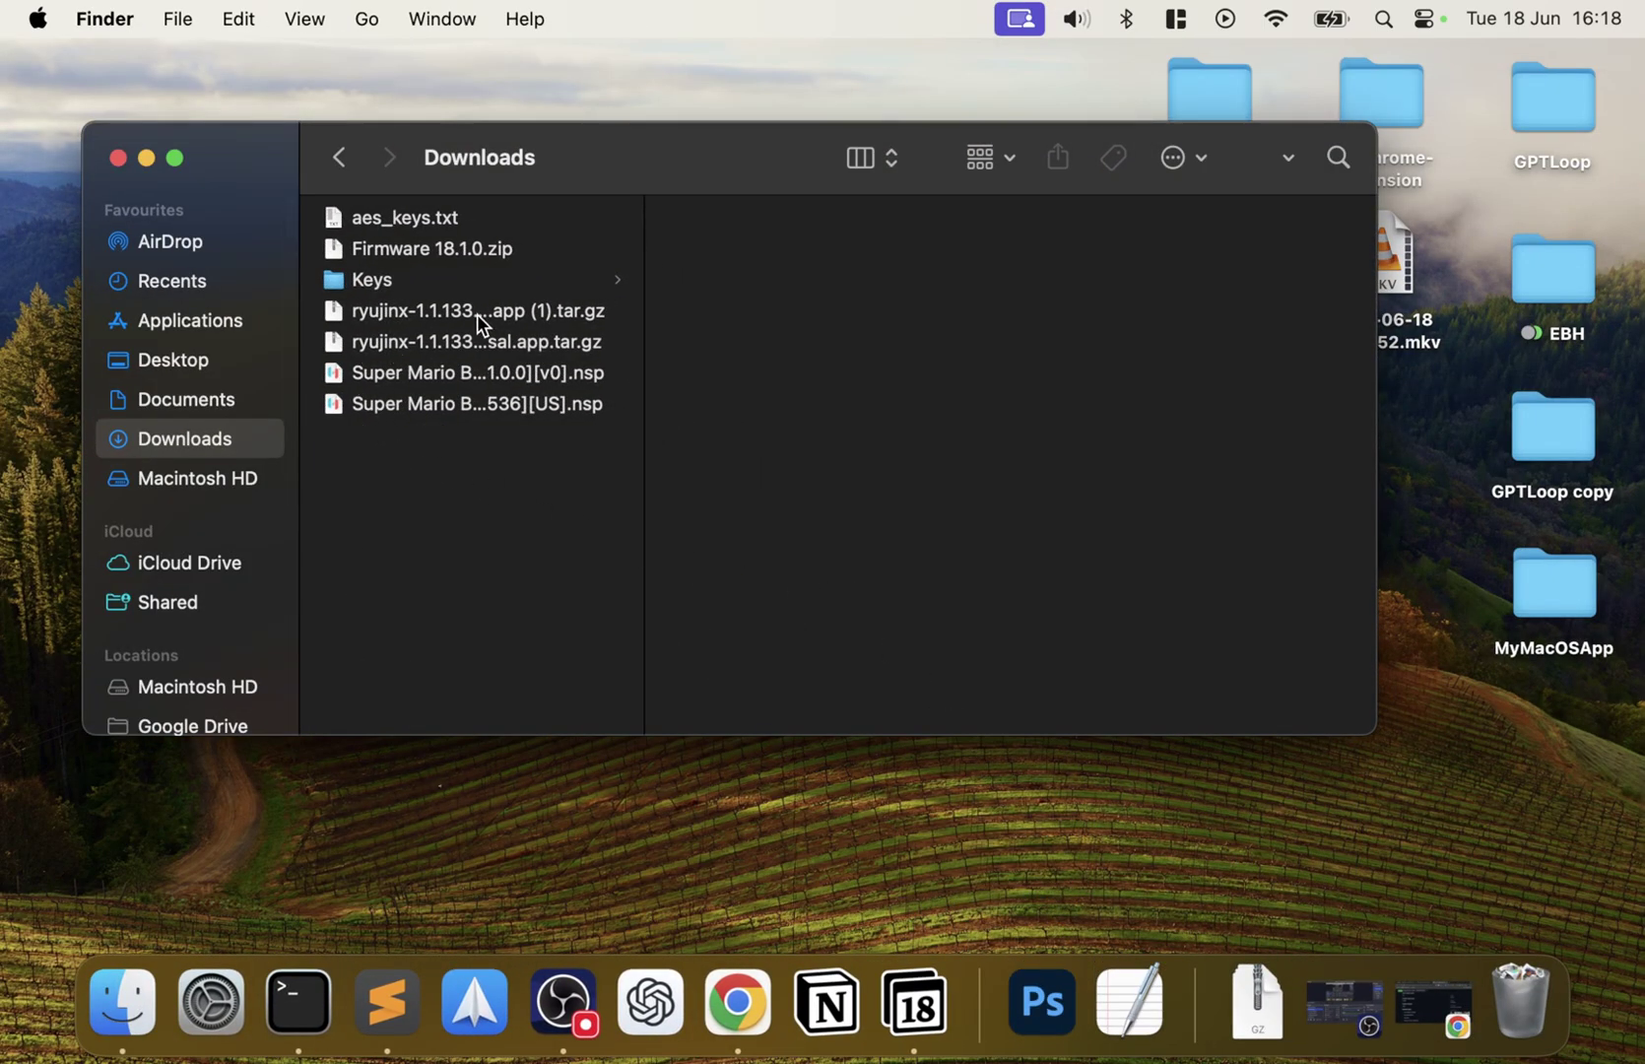
Move the duplicate Ryujinx archive ending in "(1).tar.gz" to the Trash and extract the remaining Ryujinx archive in Downloads.
left_click_drag(476, 315, 1522, 1000)
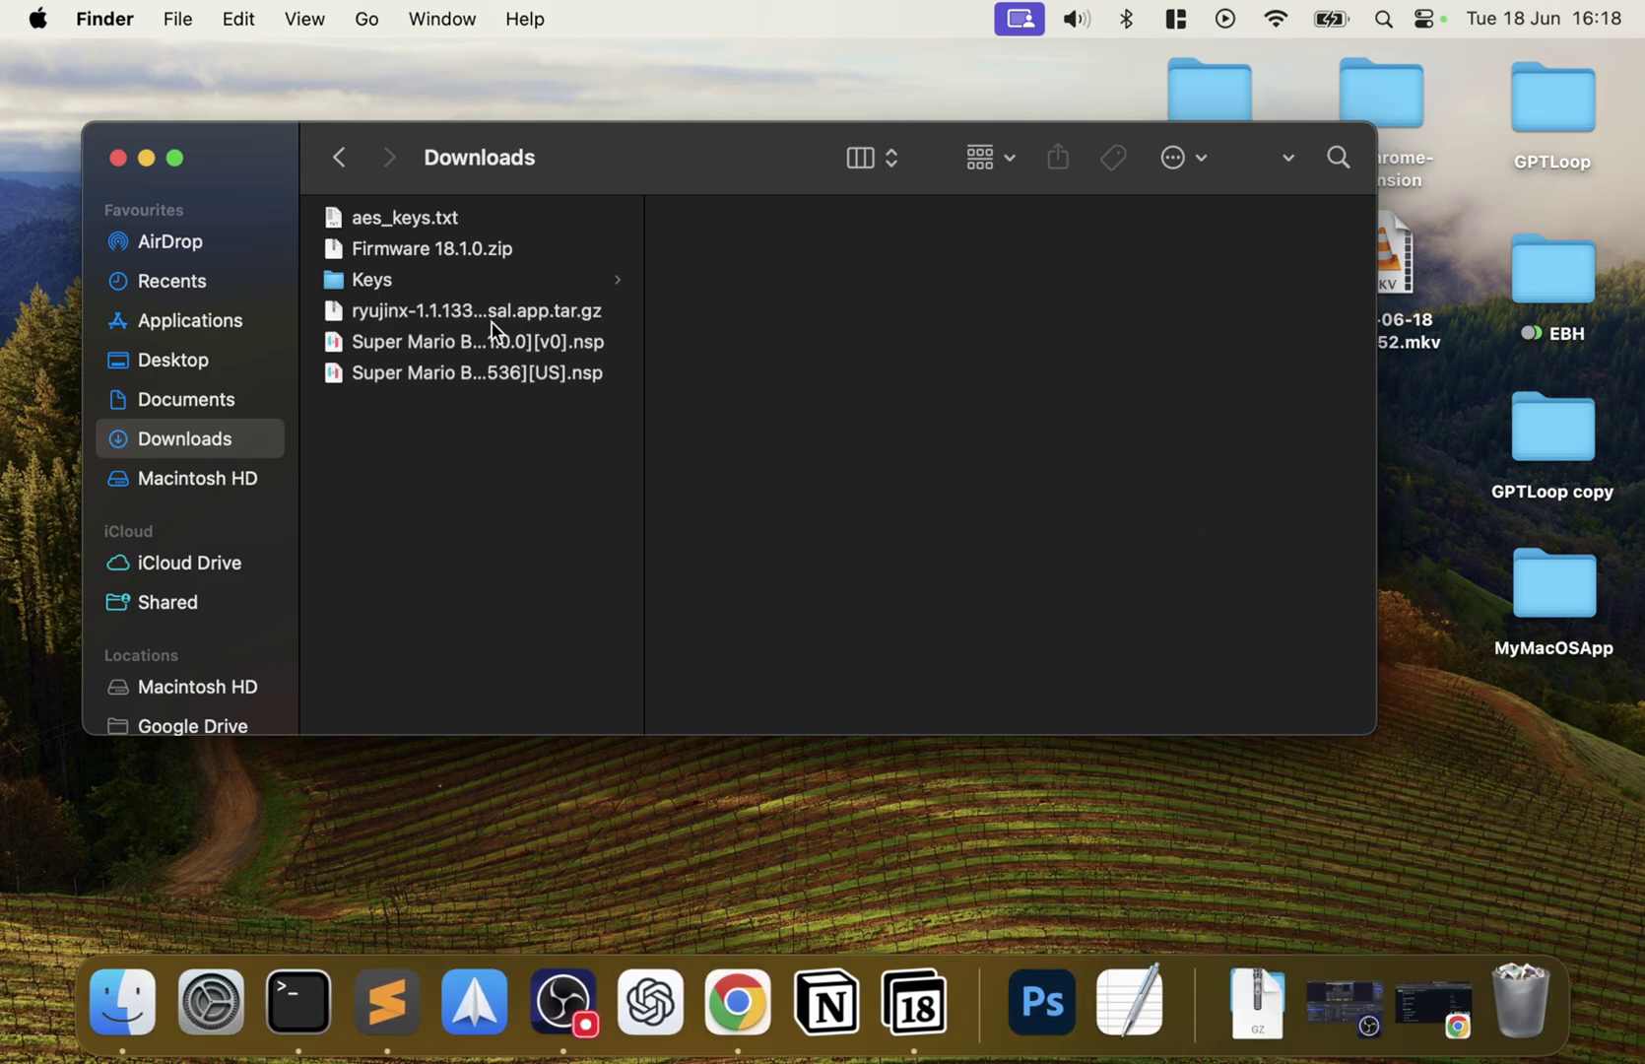
double_click(447, 309)
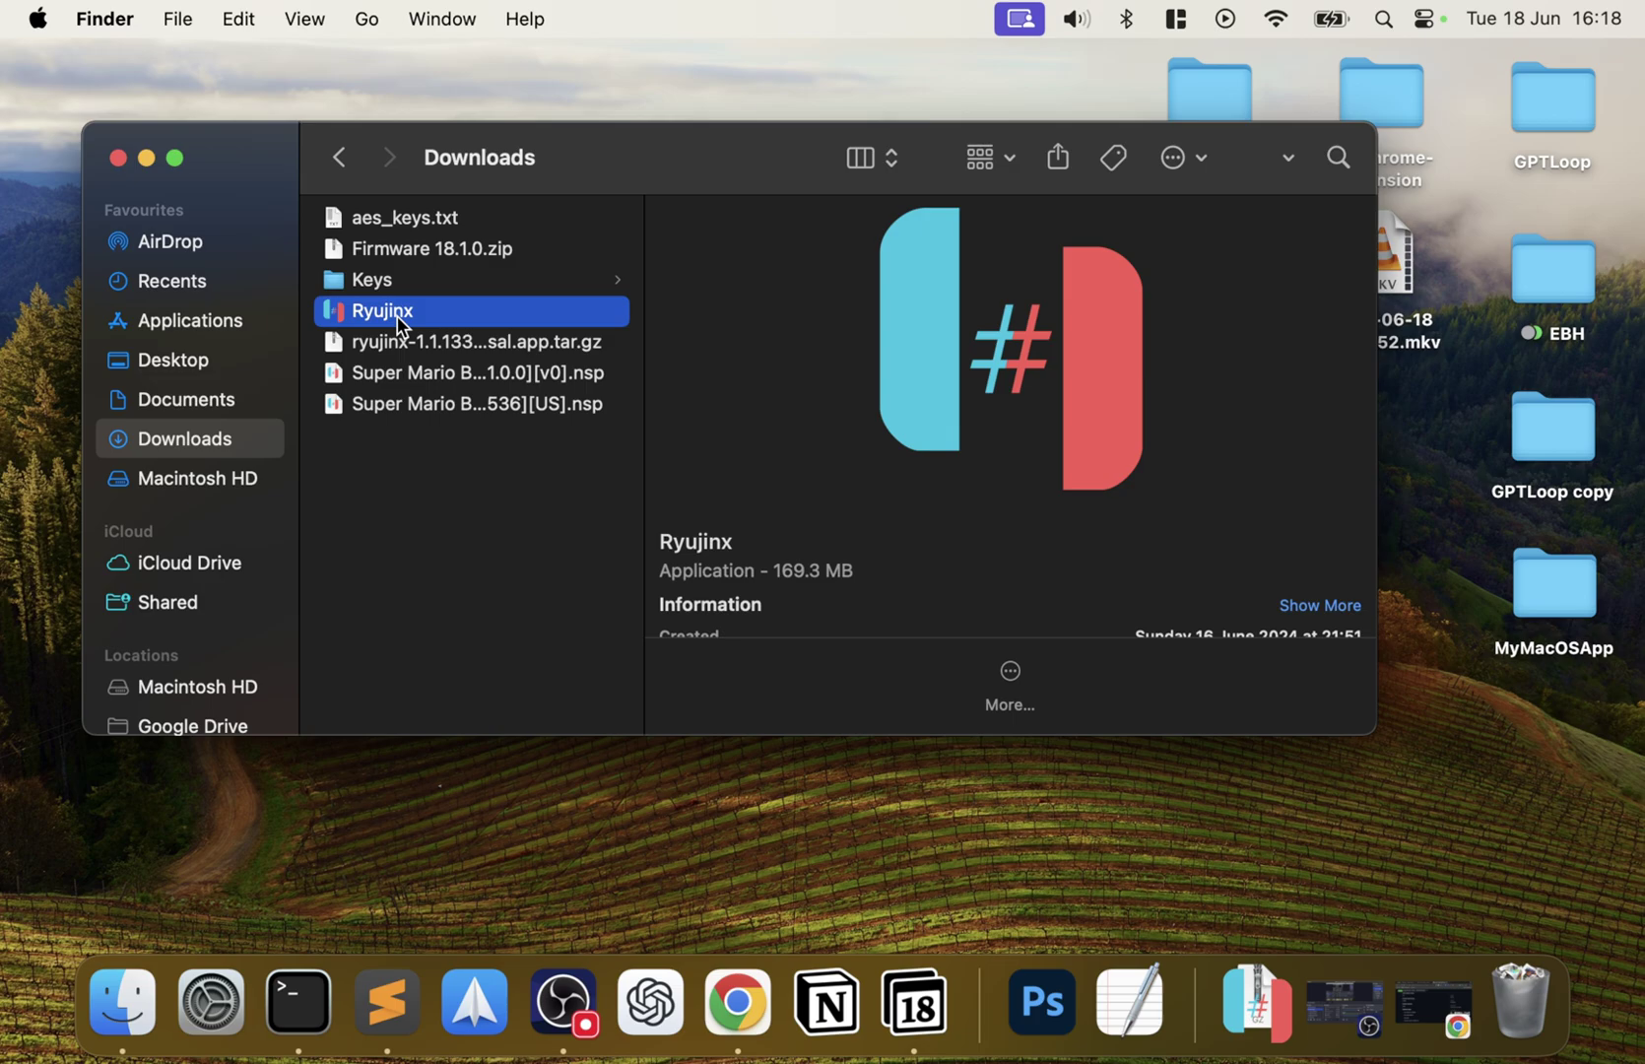
Move the extracted Ryujinx app from Downloads into the Applications folder and open that folder.
left_click_drag(398, 325, 226, 334)
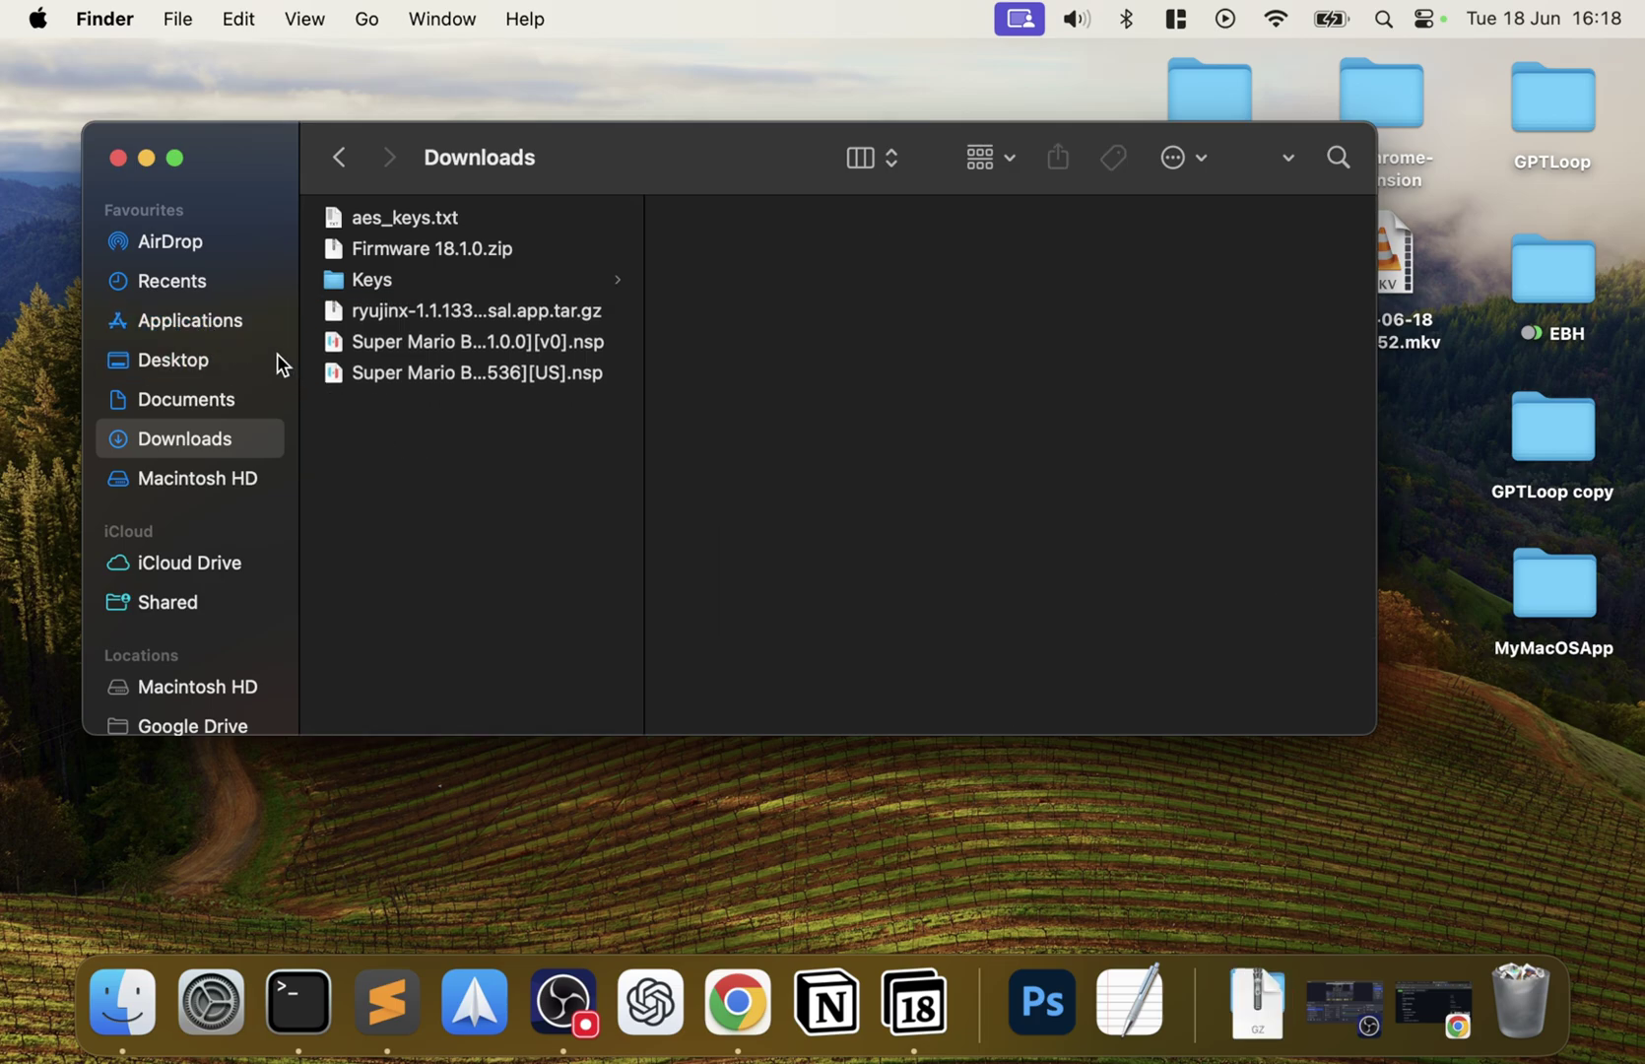
left_click(204, 326)
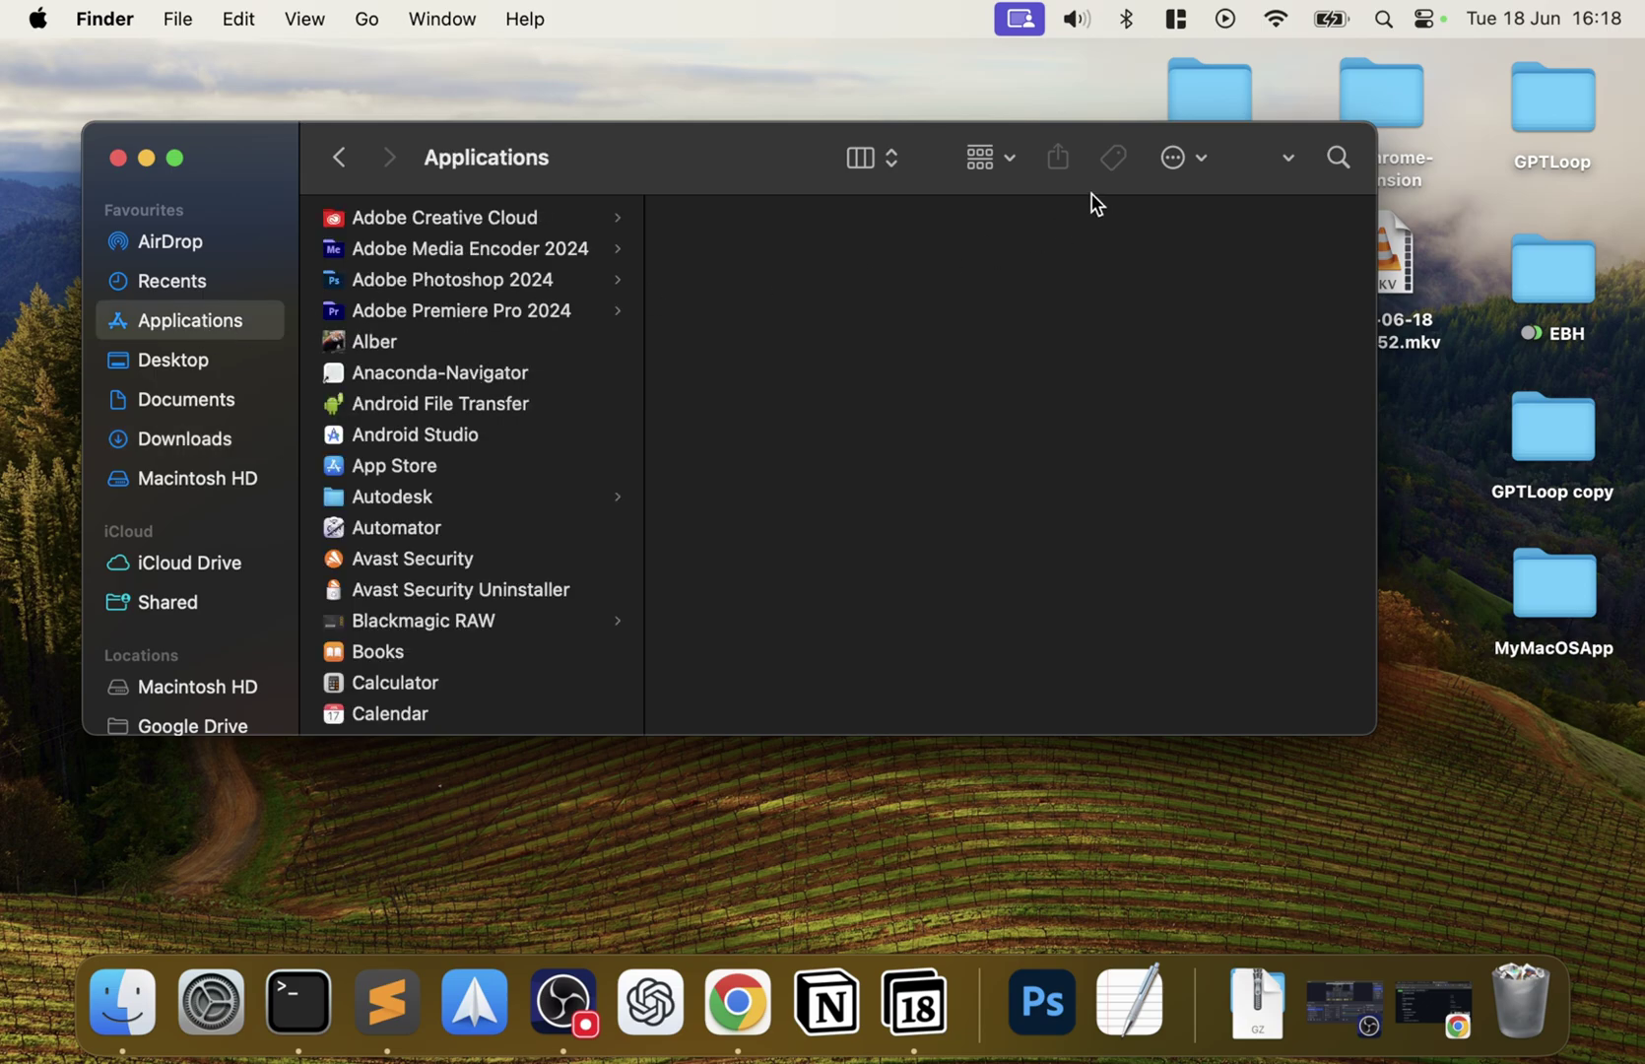
Try to launch Ryujinx through a Spotlight search for "ryujinx" and dismiss the macOS security alert.
left_click(1383, 20)
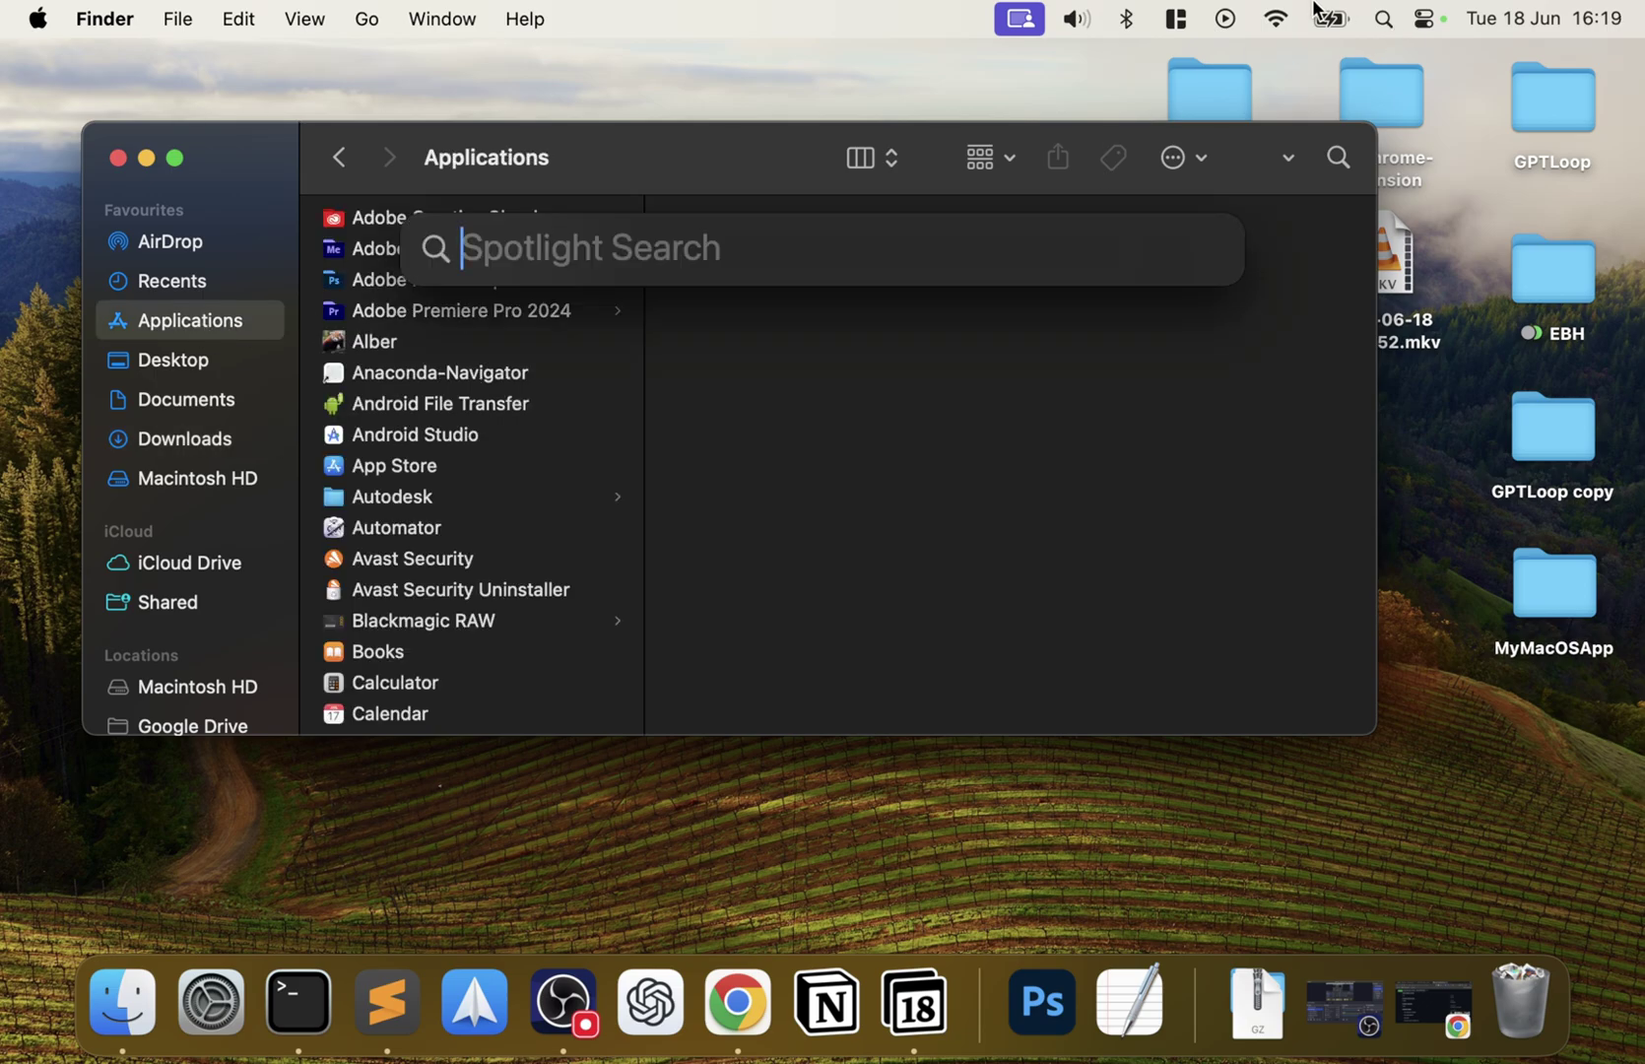
type("ryujinx")
key("Return")
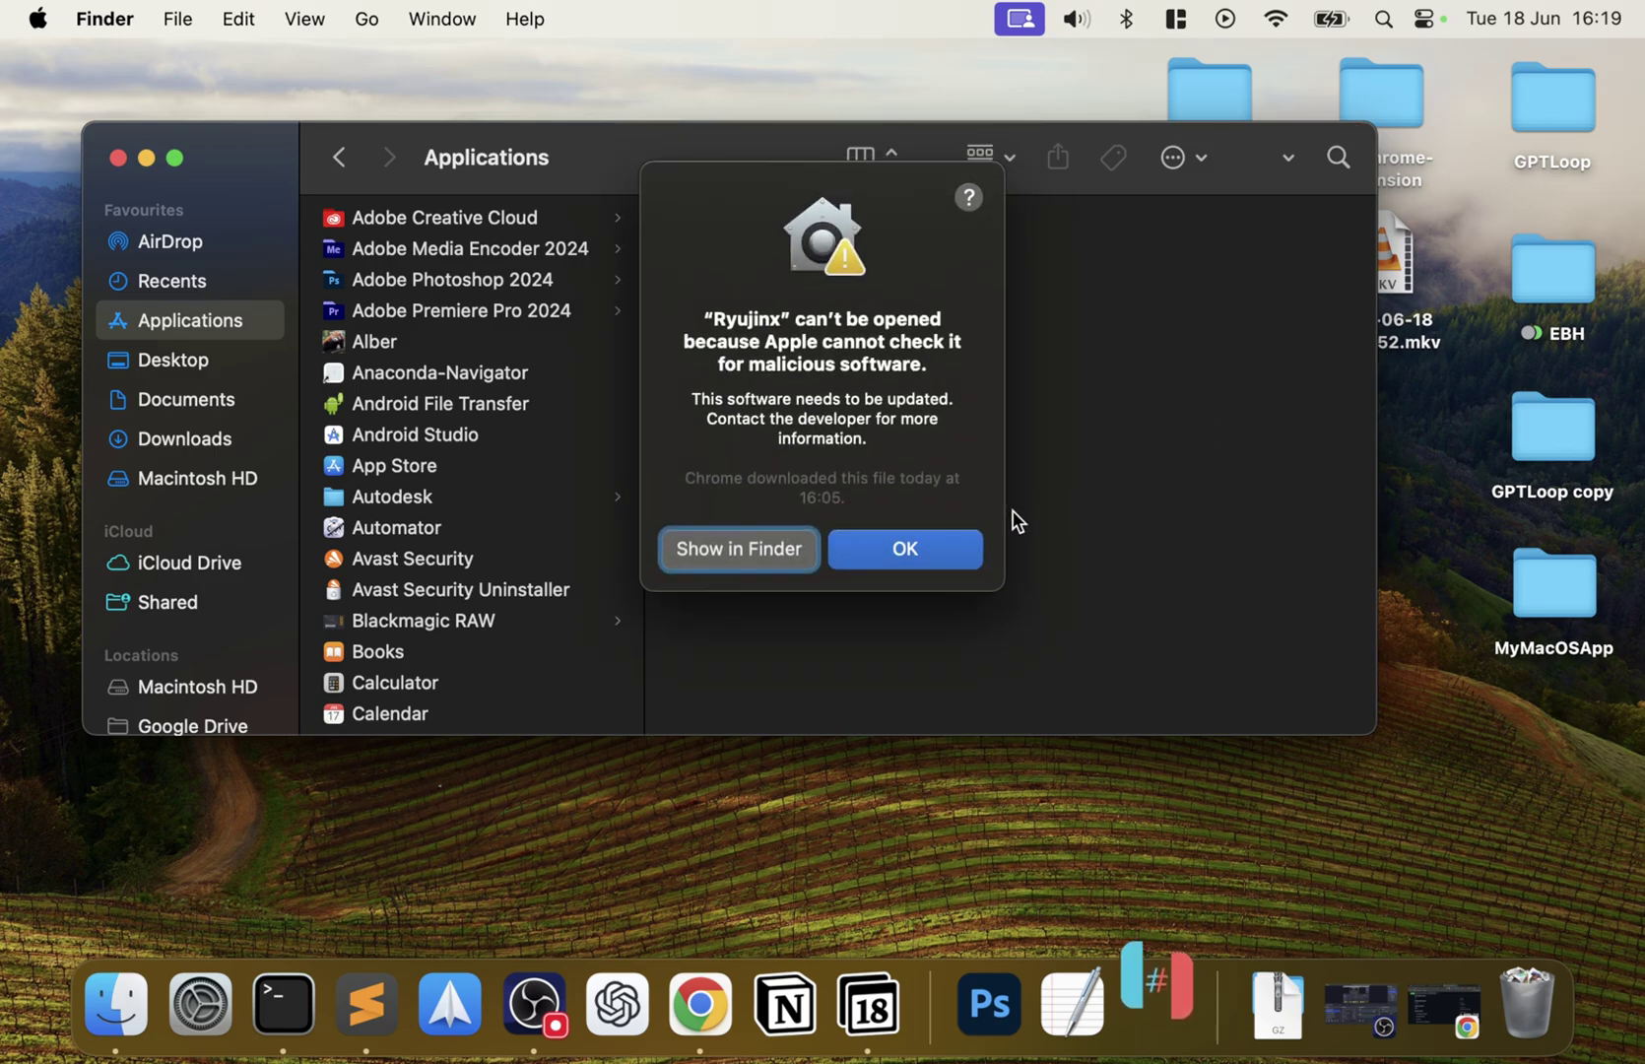
left_click(936, 552)
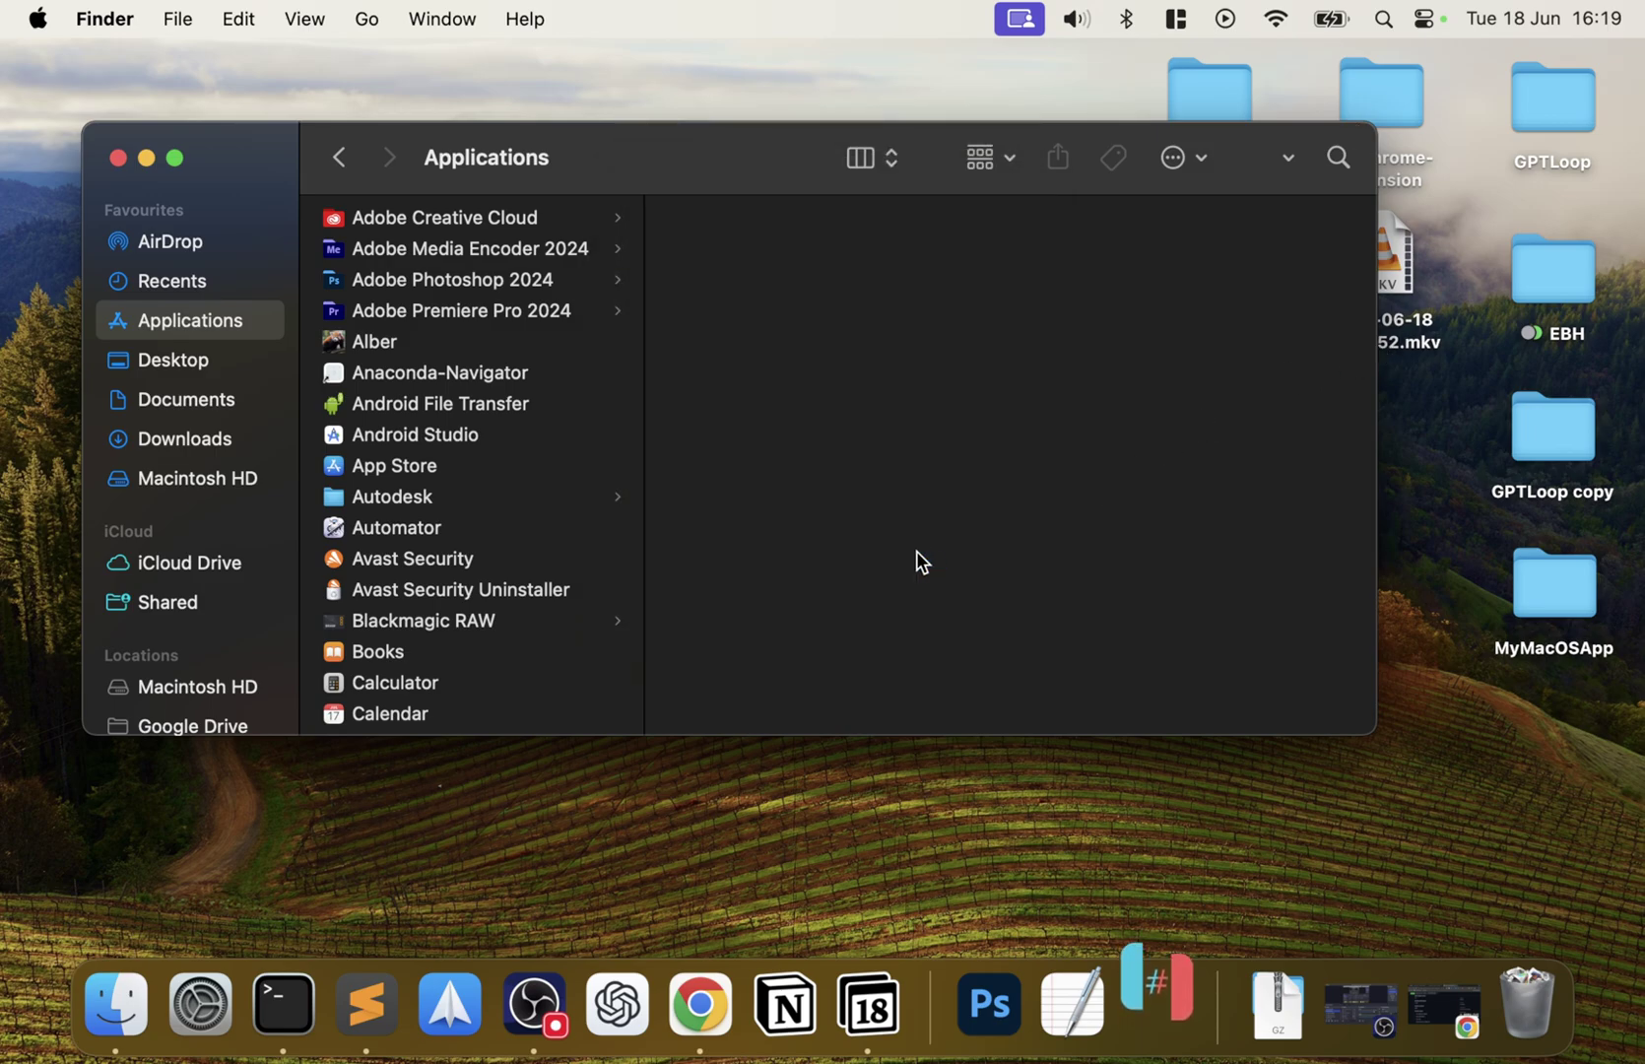
Allow the blocked Ryujinx app to open anyway in the macOS Privacy & Security settings, and dismiss its missing-keys error.
left_click(39, 22)
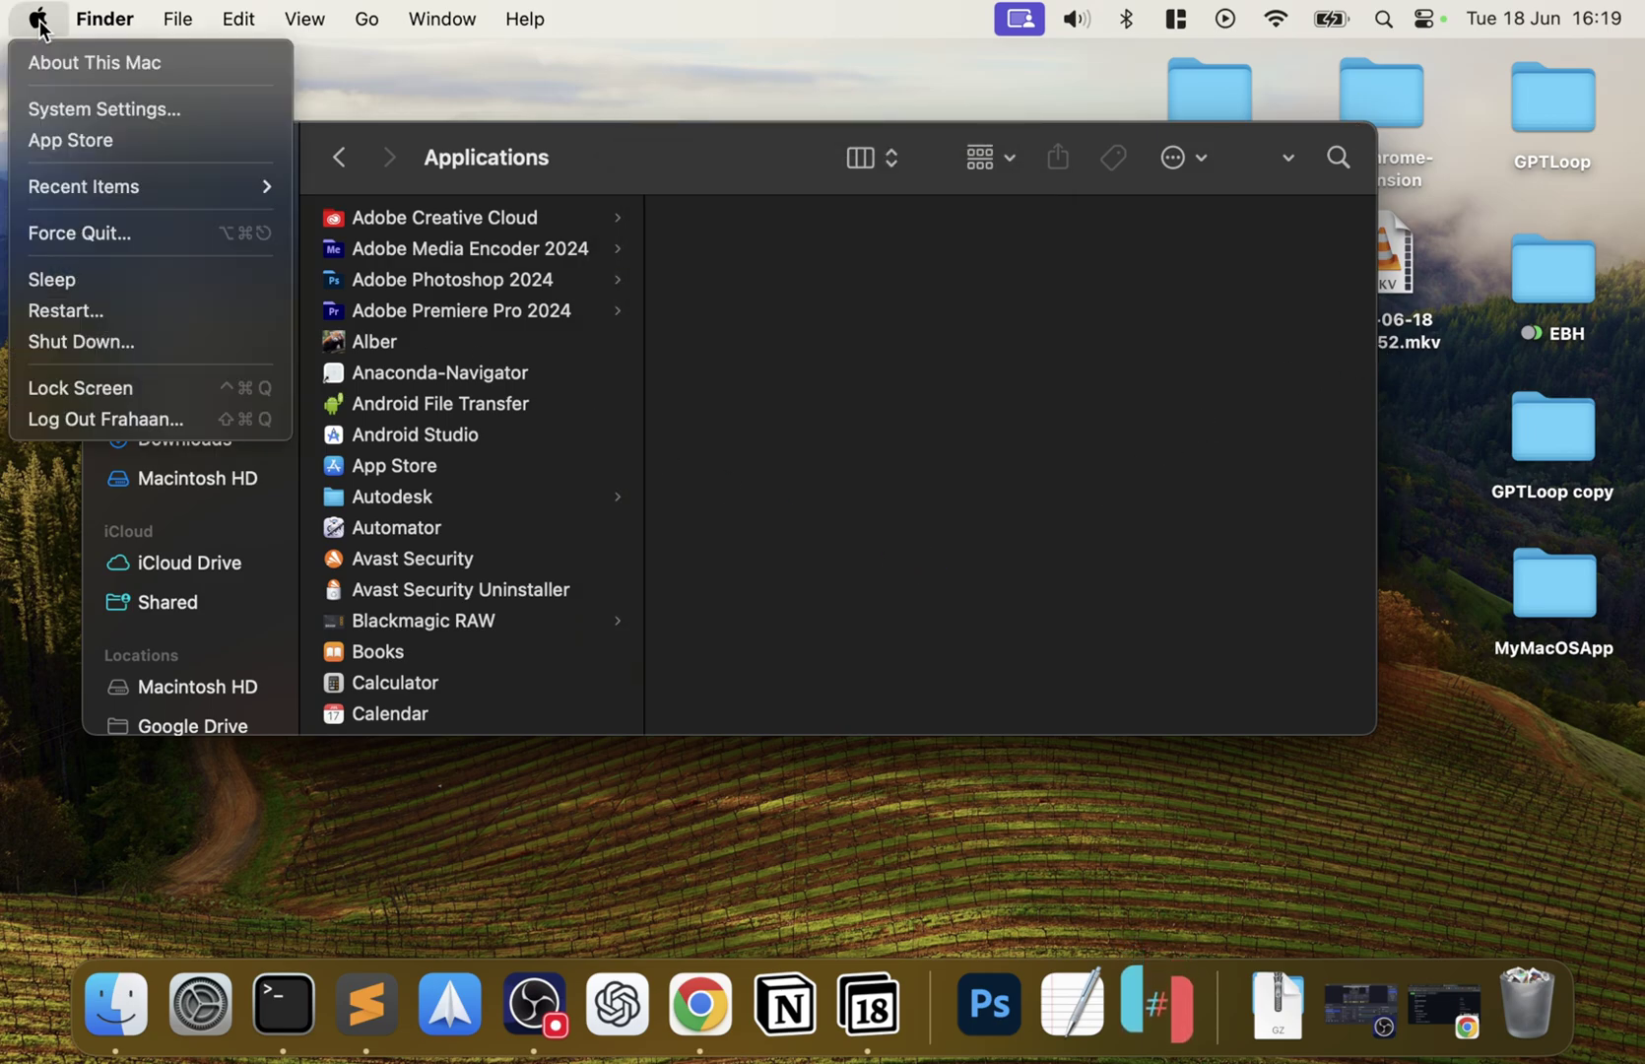
left_click(79, 104)
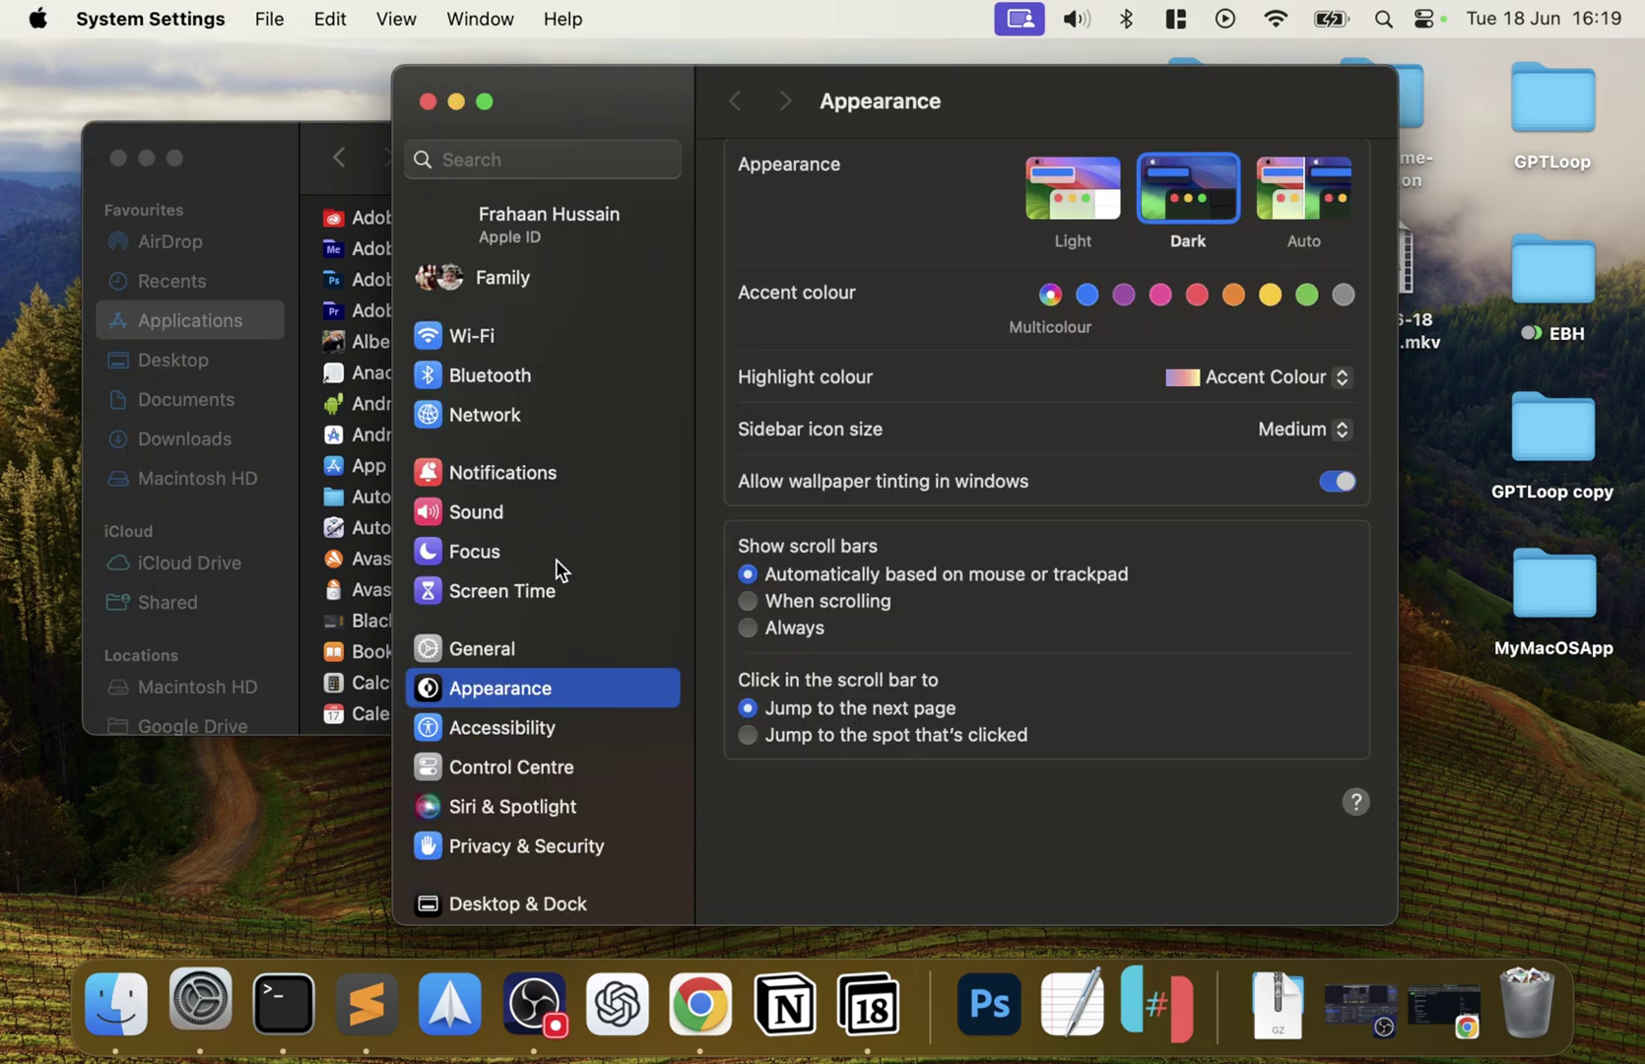
scroll(568, 591, "down", 5)
left_click(545, 597)
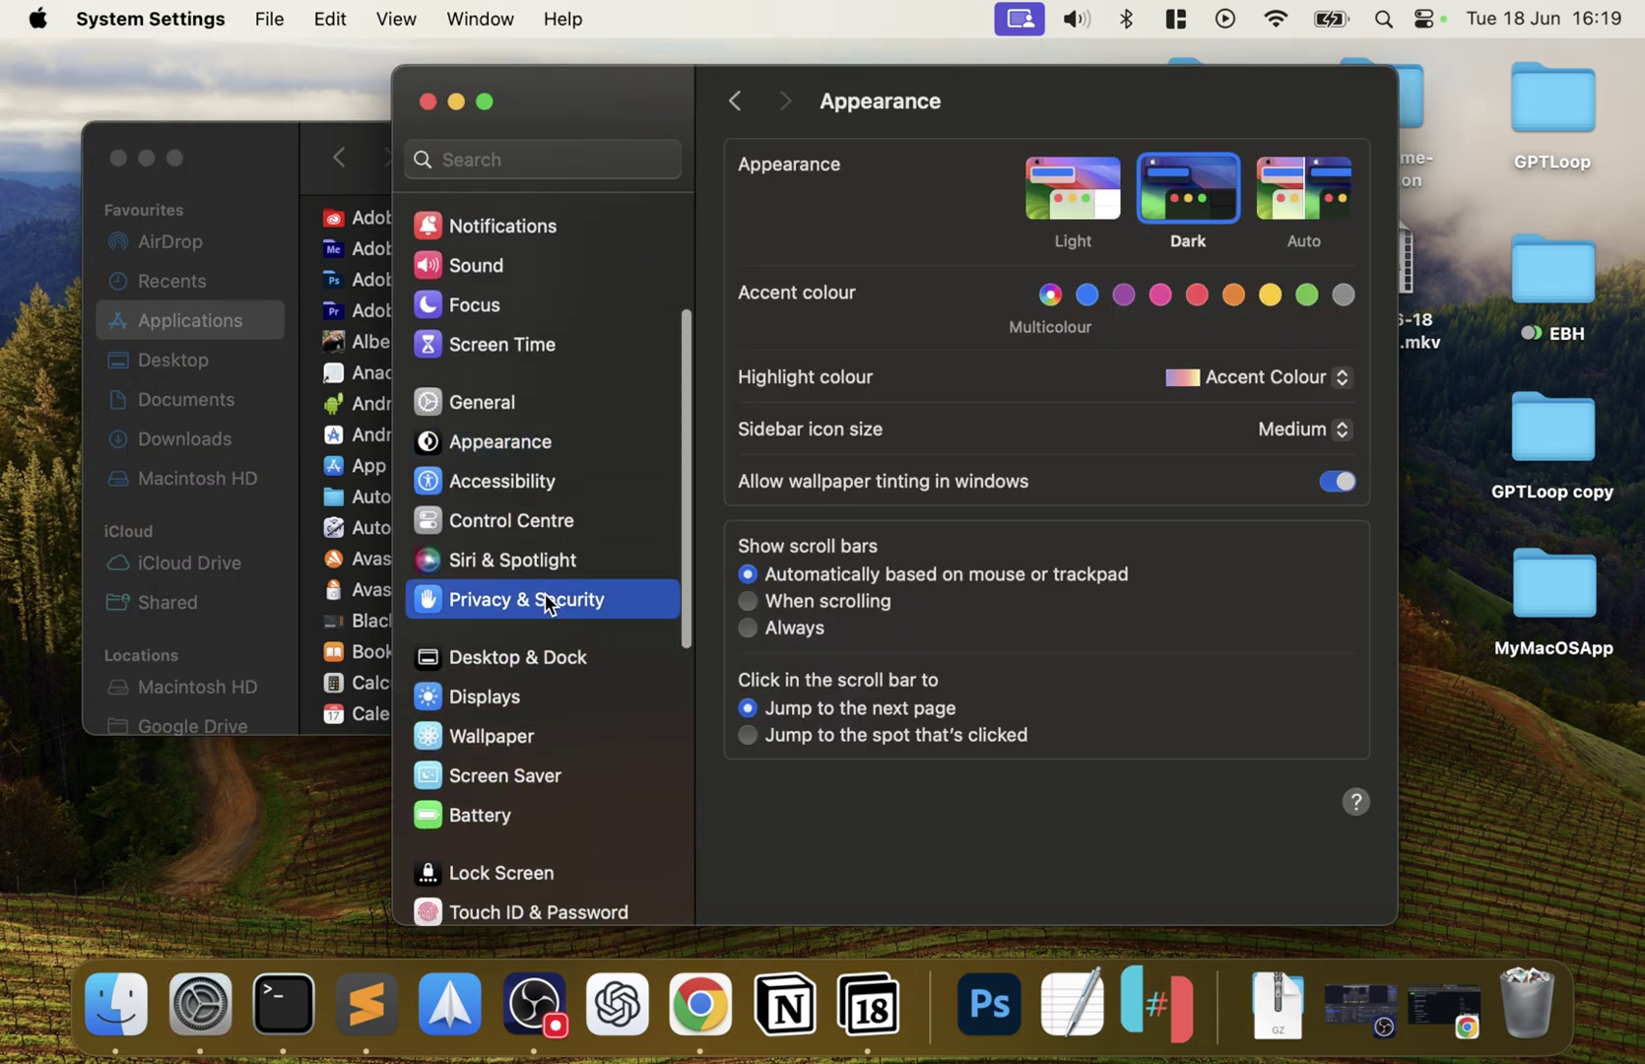
scroll(914, 734, "down", 15)
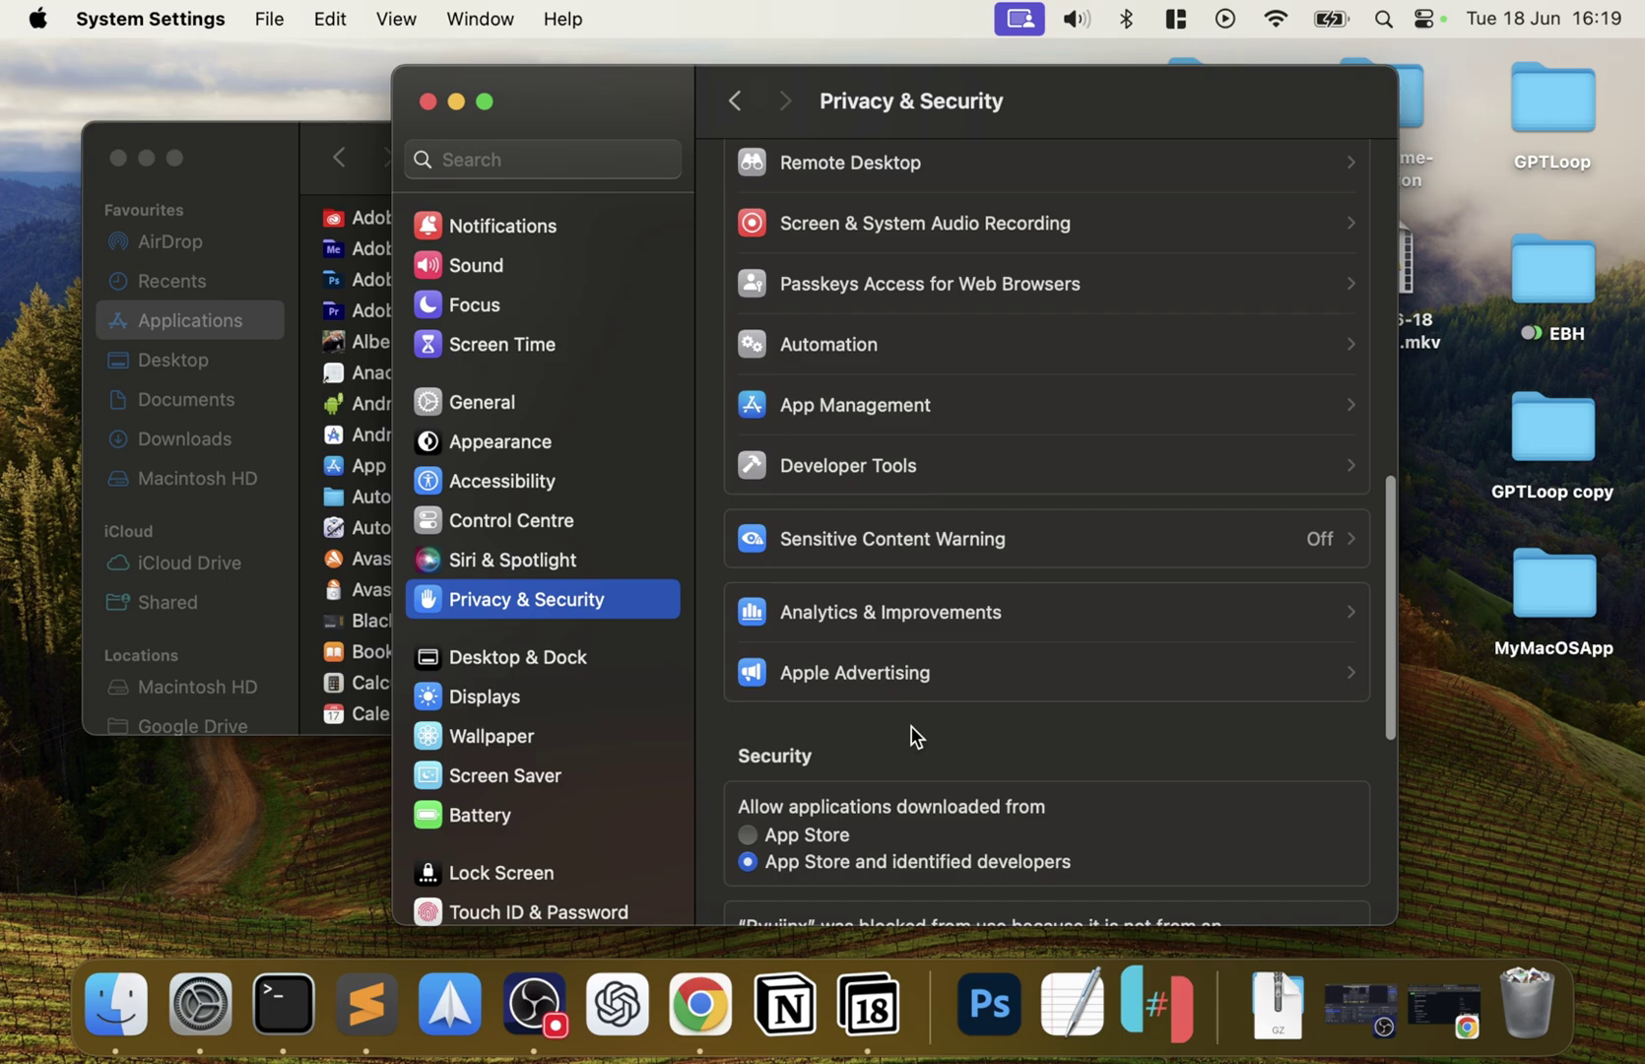
scroll(916, 734, "down", 4)
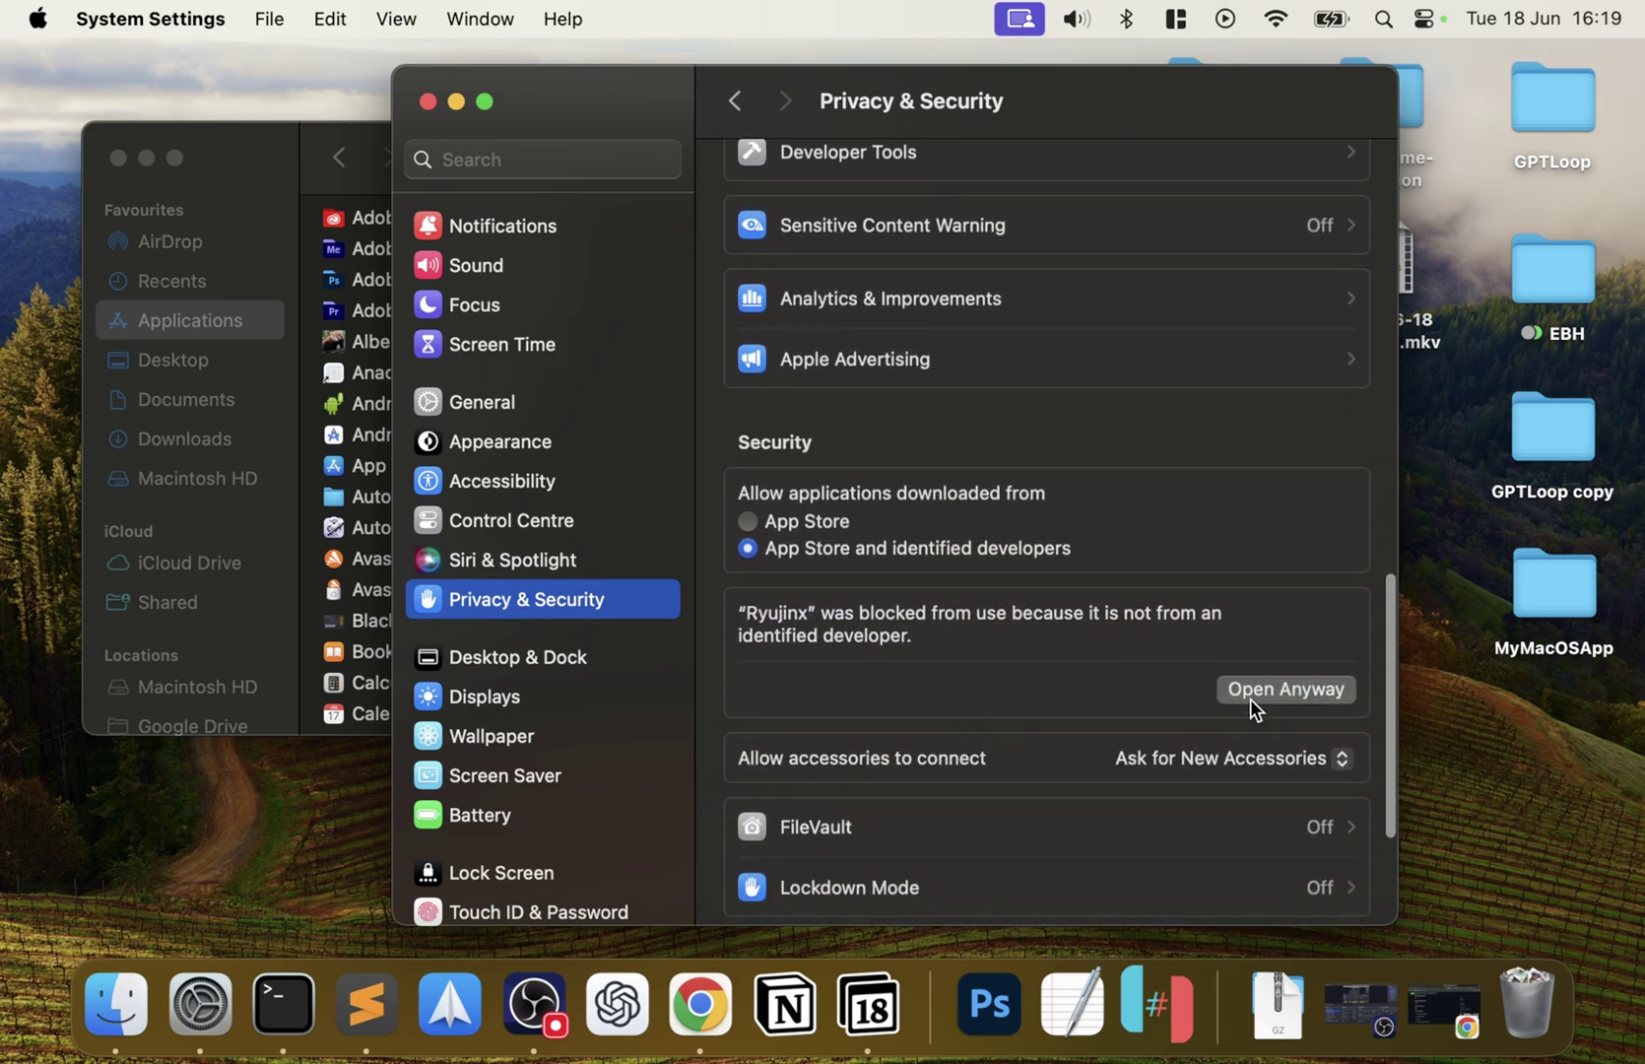
left_click(1269, 686)
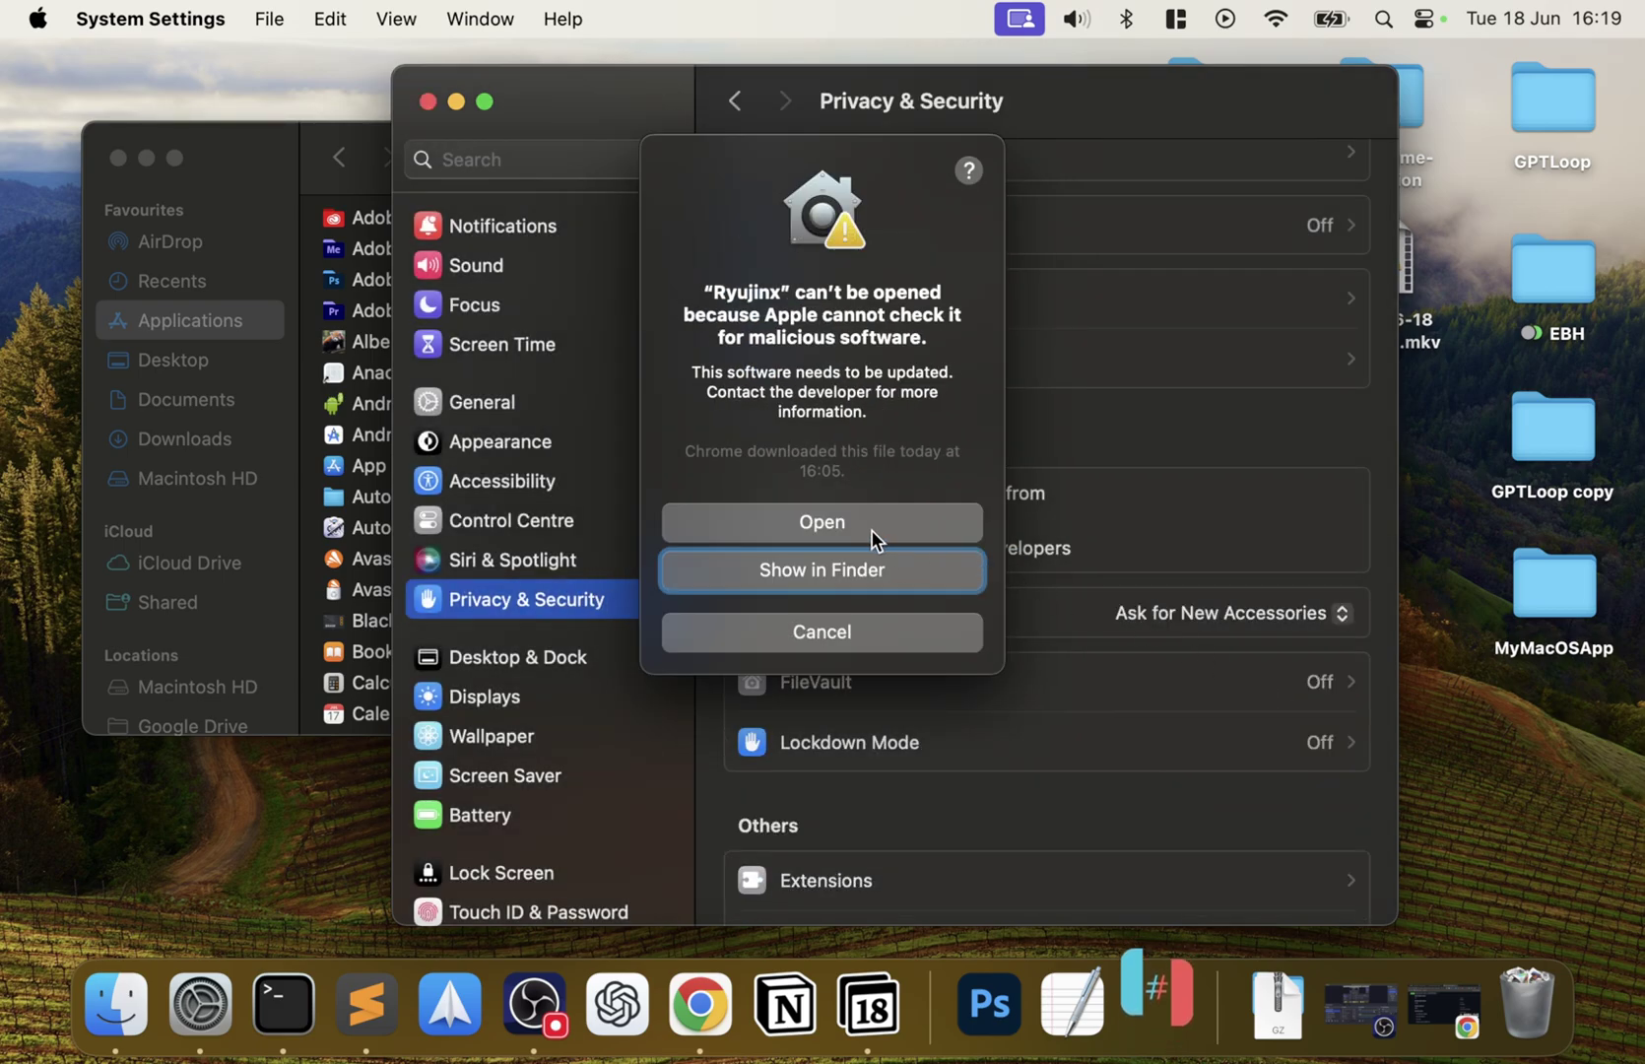
left_click(871, 537)
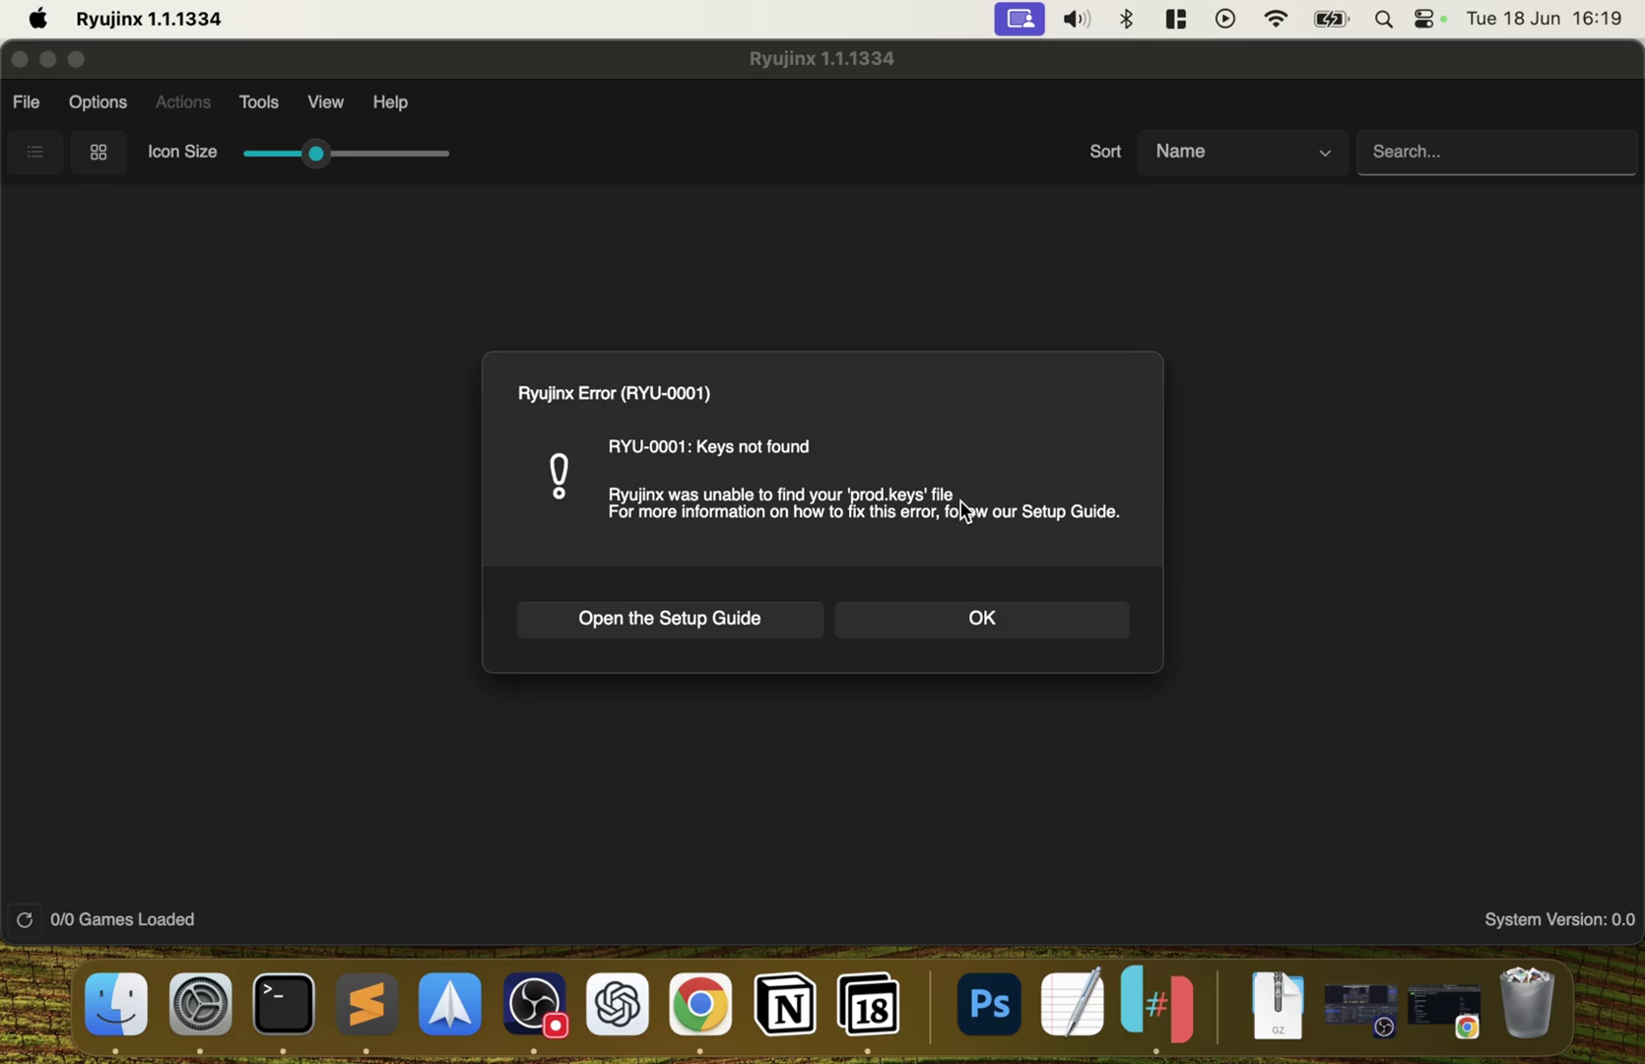
left_click(895, 631)
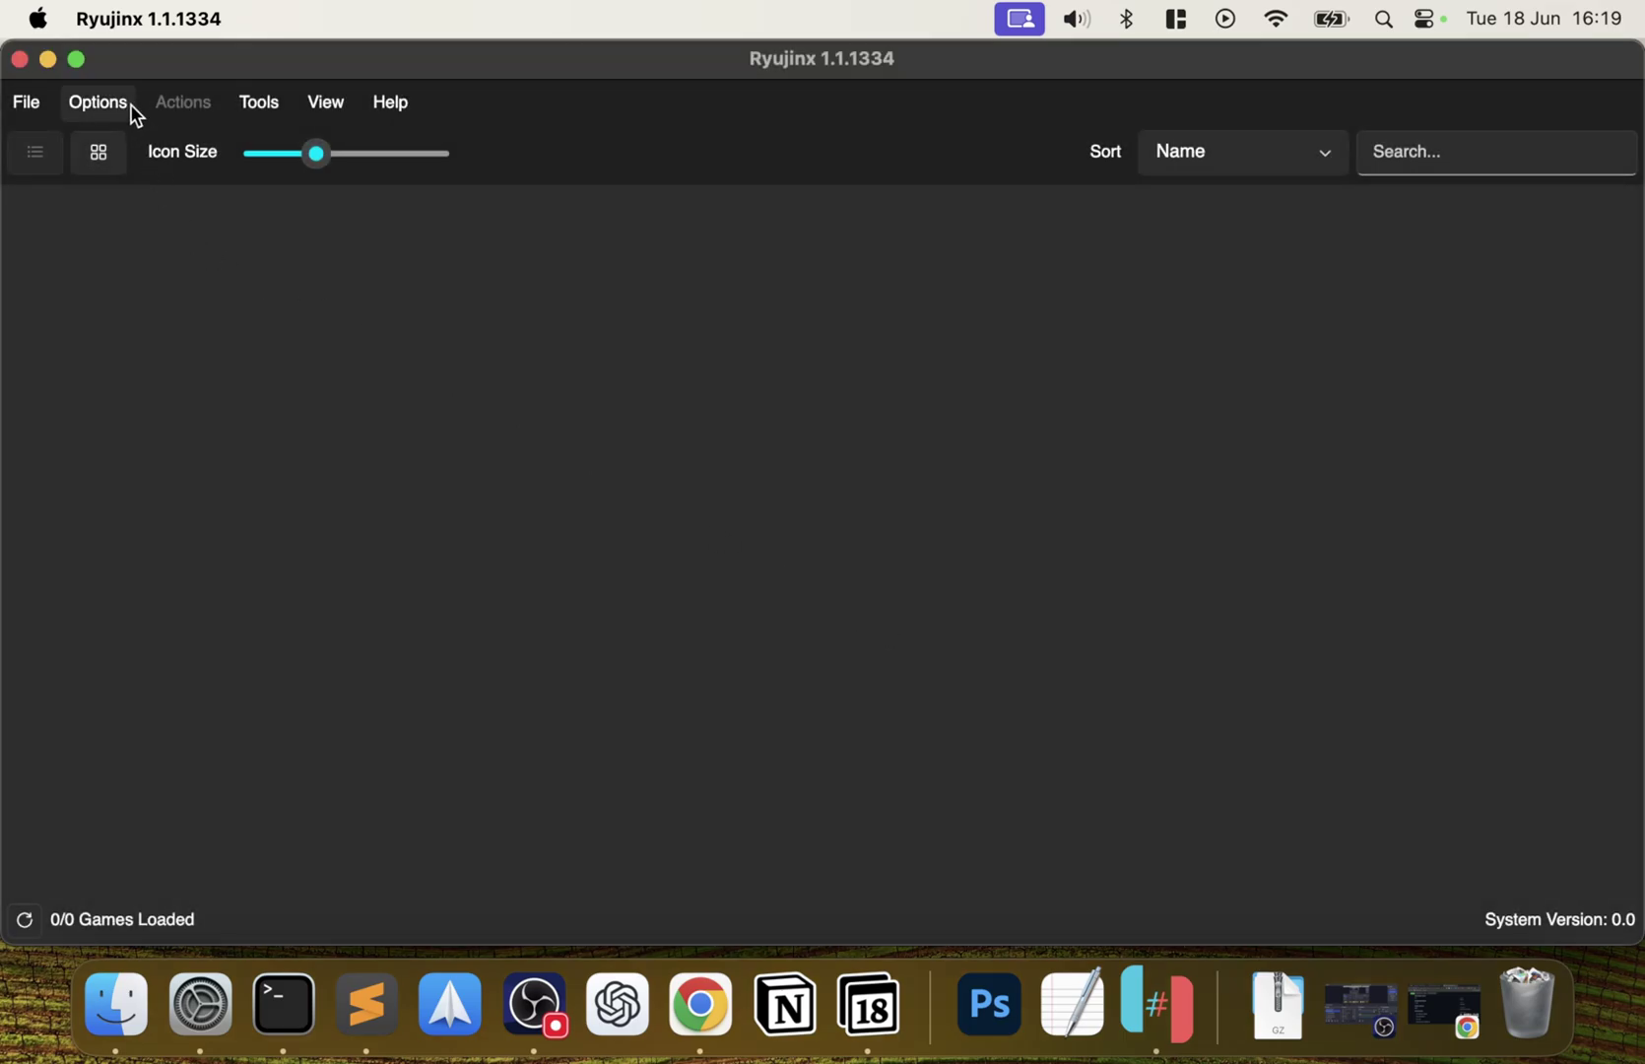
Open the Ryujinx data folder from the emulator and go into its system subfolder.
left_click(27, 102)
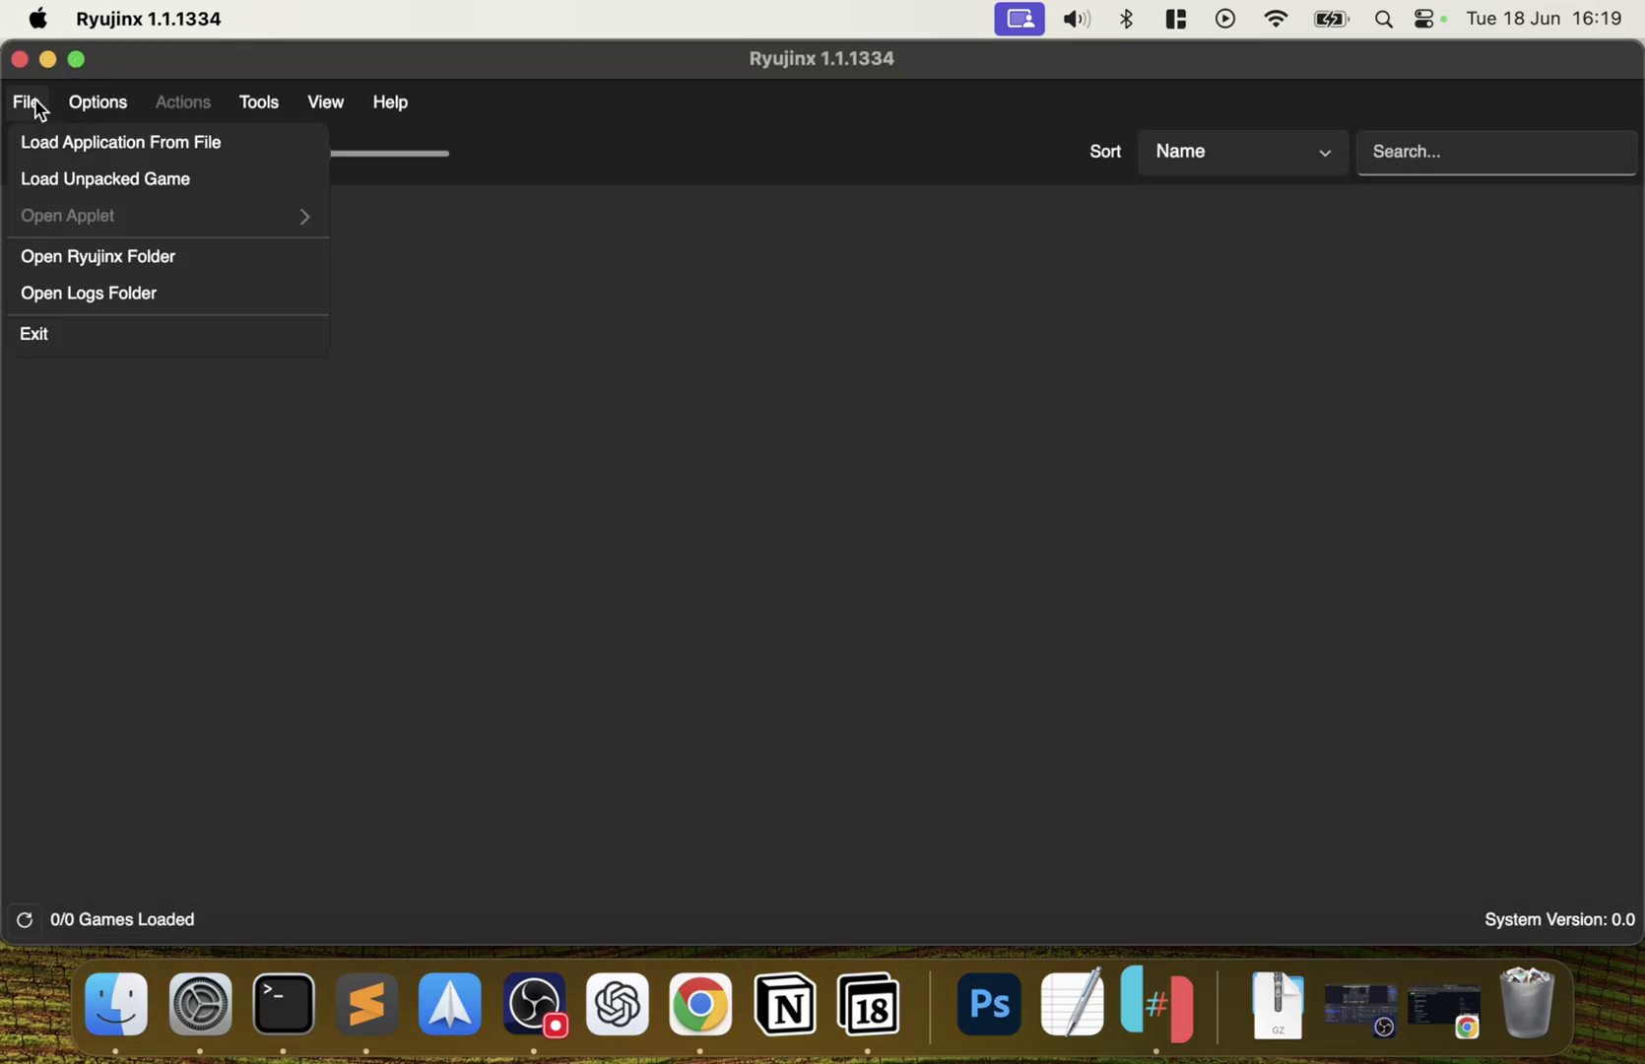
left_click(52, 256)
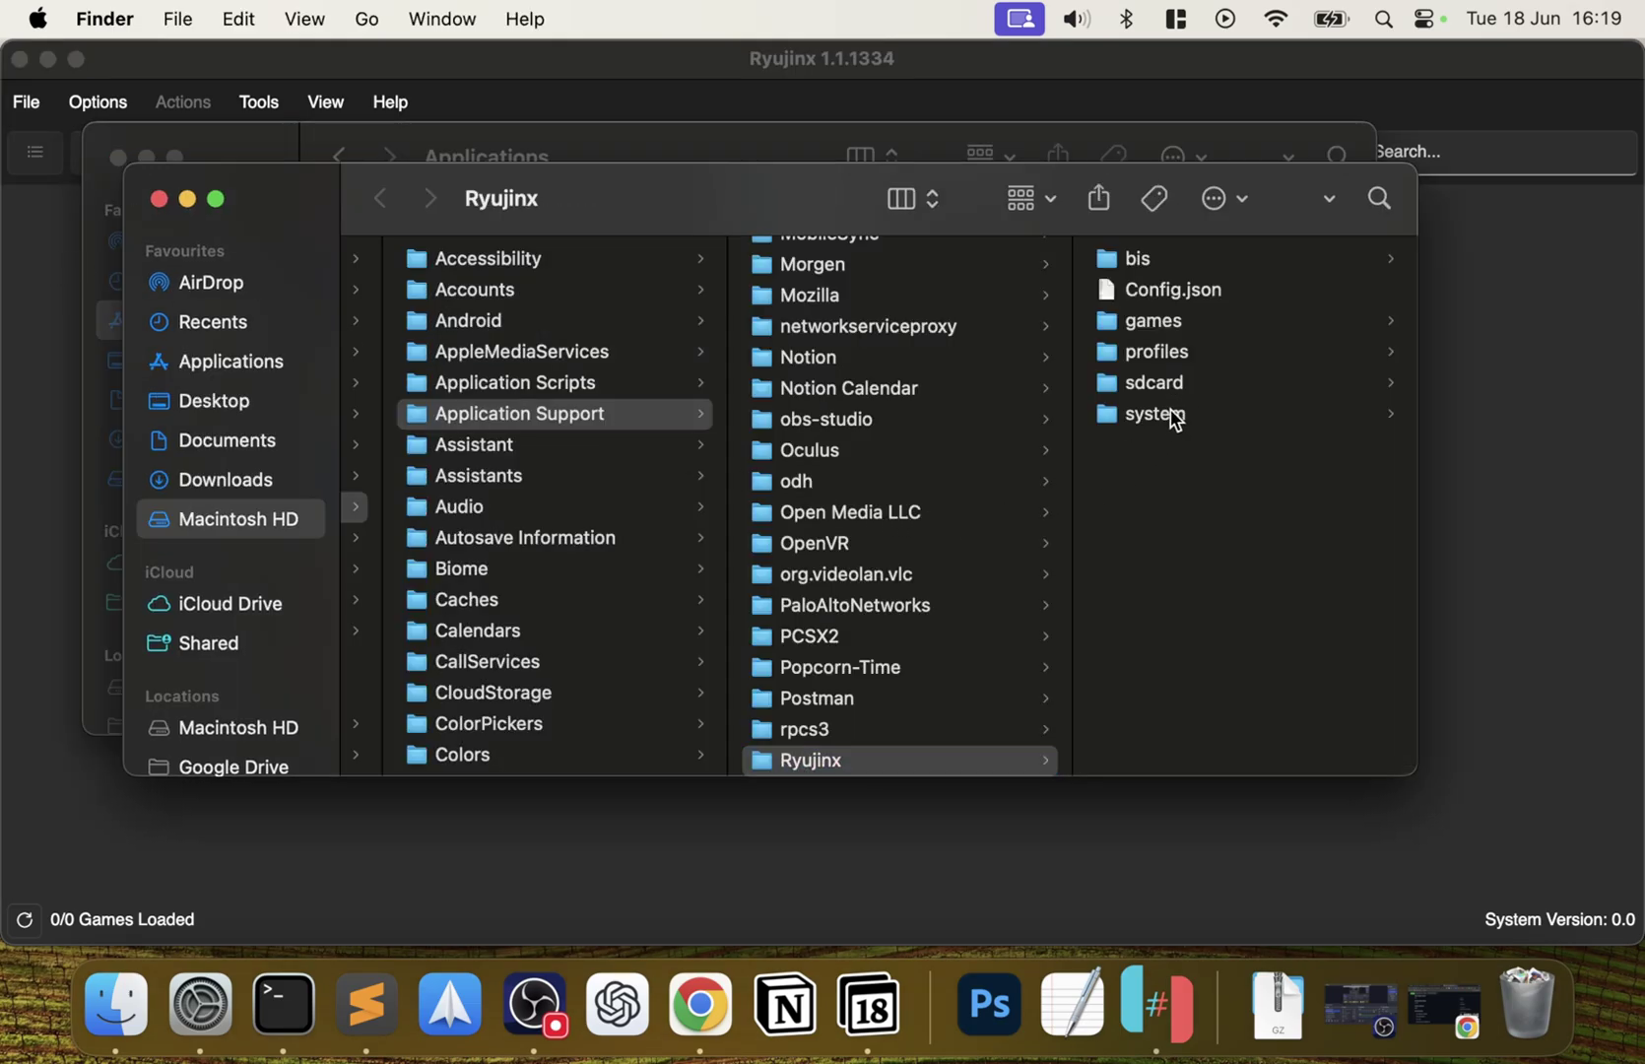
left_click(1171, 408)
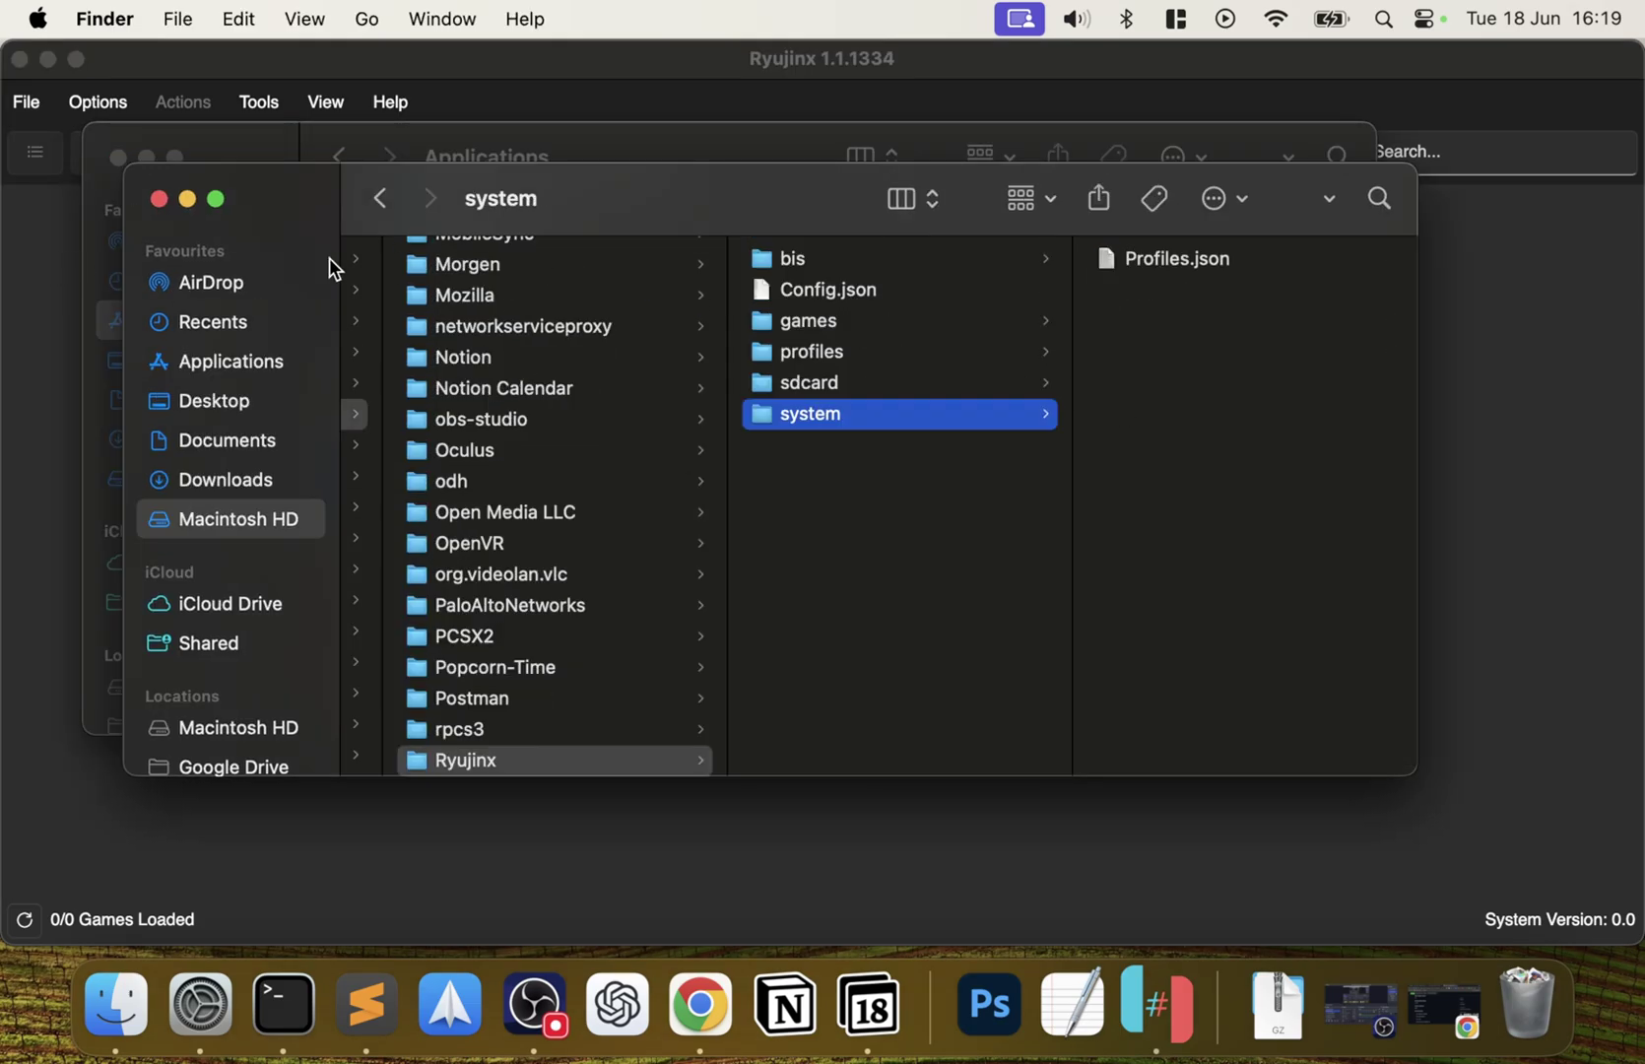
Copy prod.keys and title.keys from the Keys folder in Downloads into the Ryujinx system folder.
left_click_drag(252, 157, 595, 289)
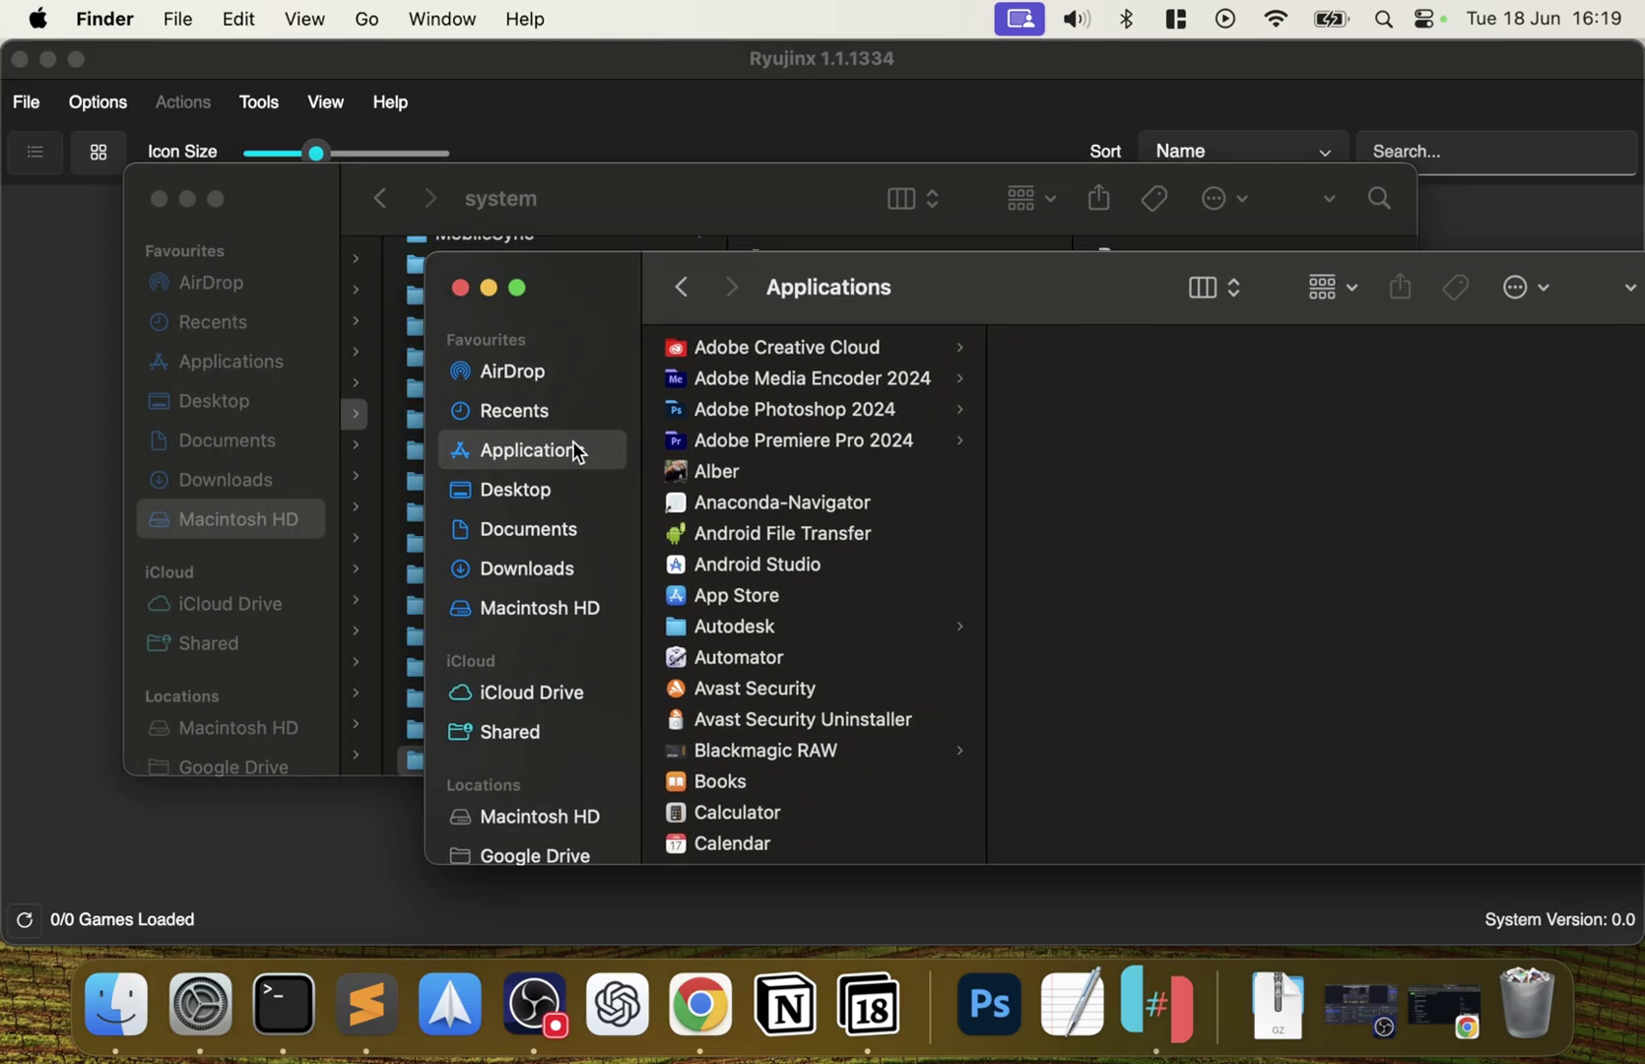
left_click(525, 568)
left_click(735, 412)
key("Right")
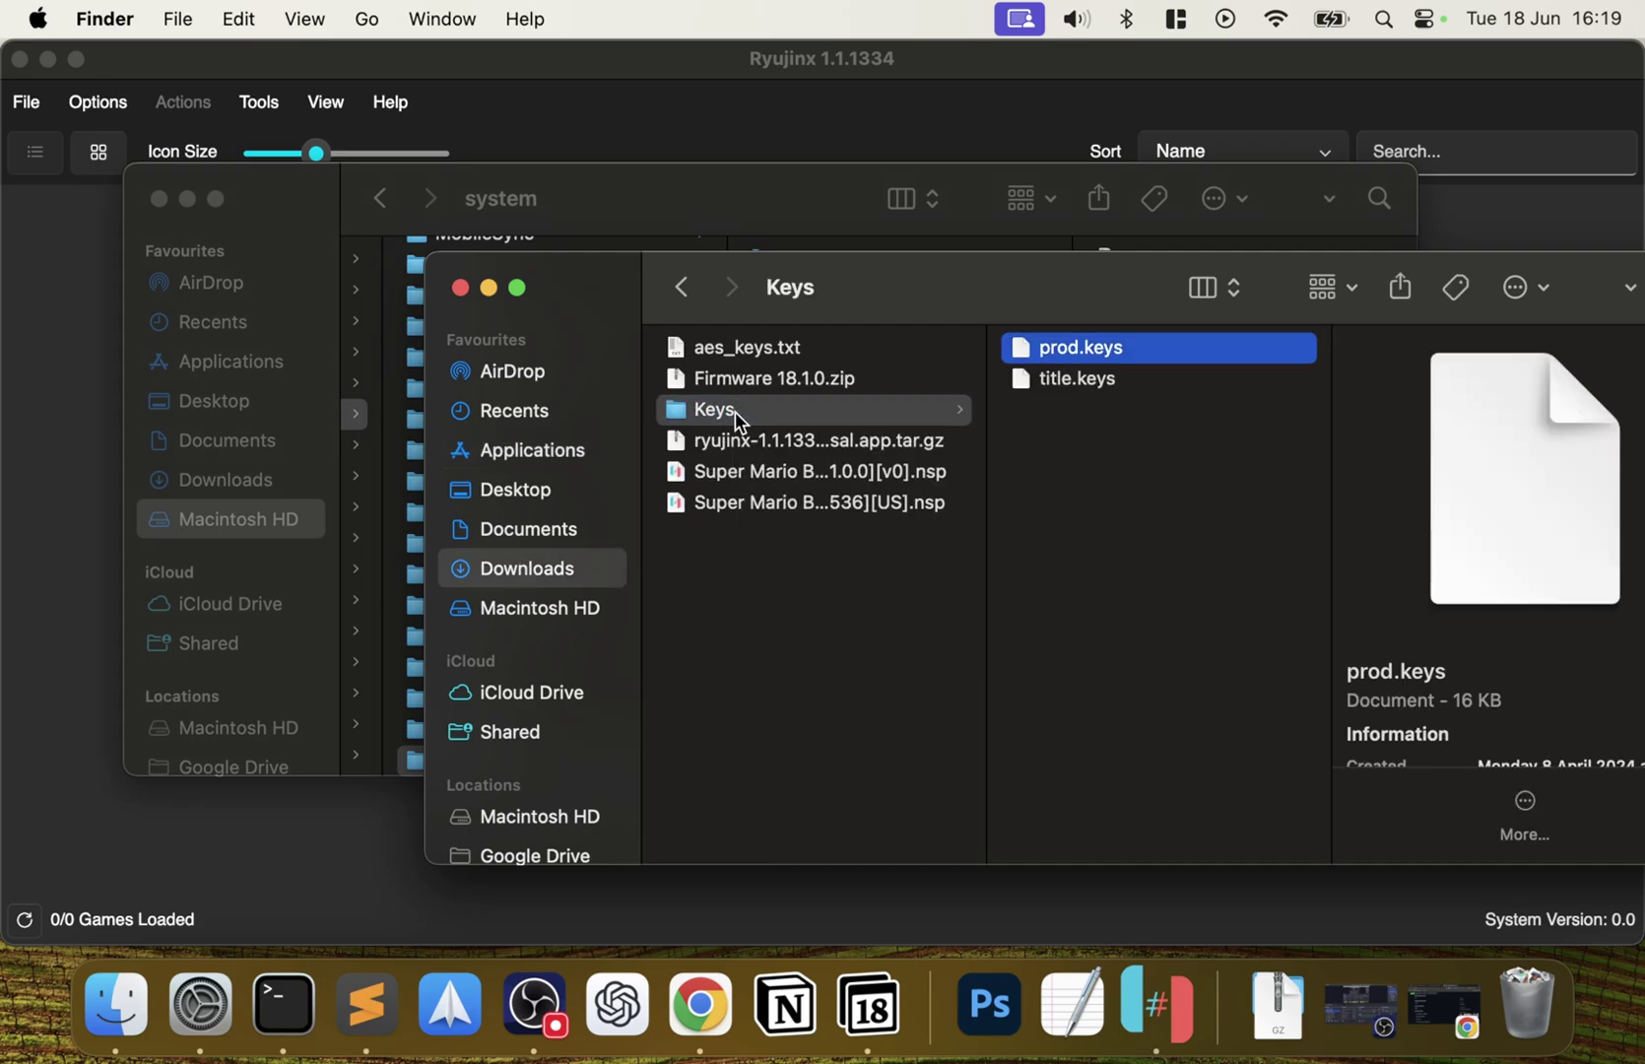
key("super+a")
left_click(828, 211)
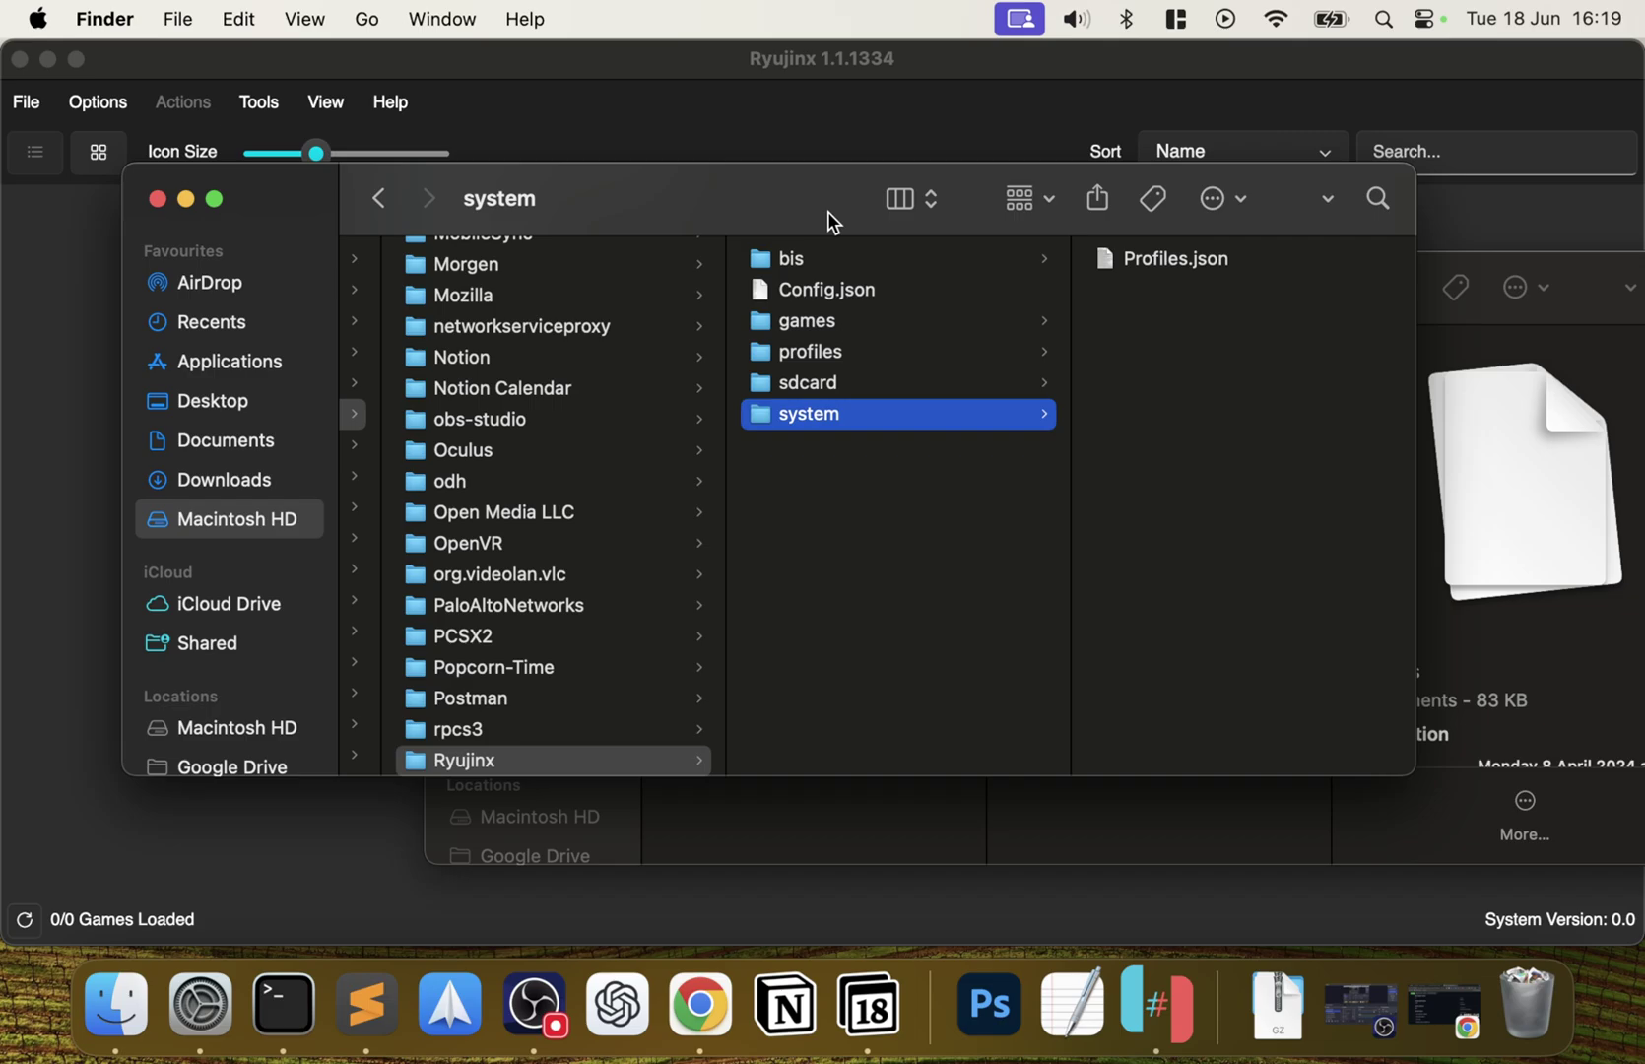
key("super+v")
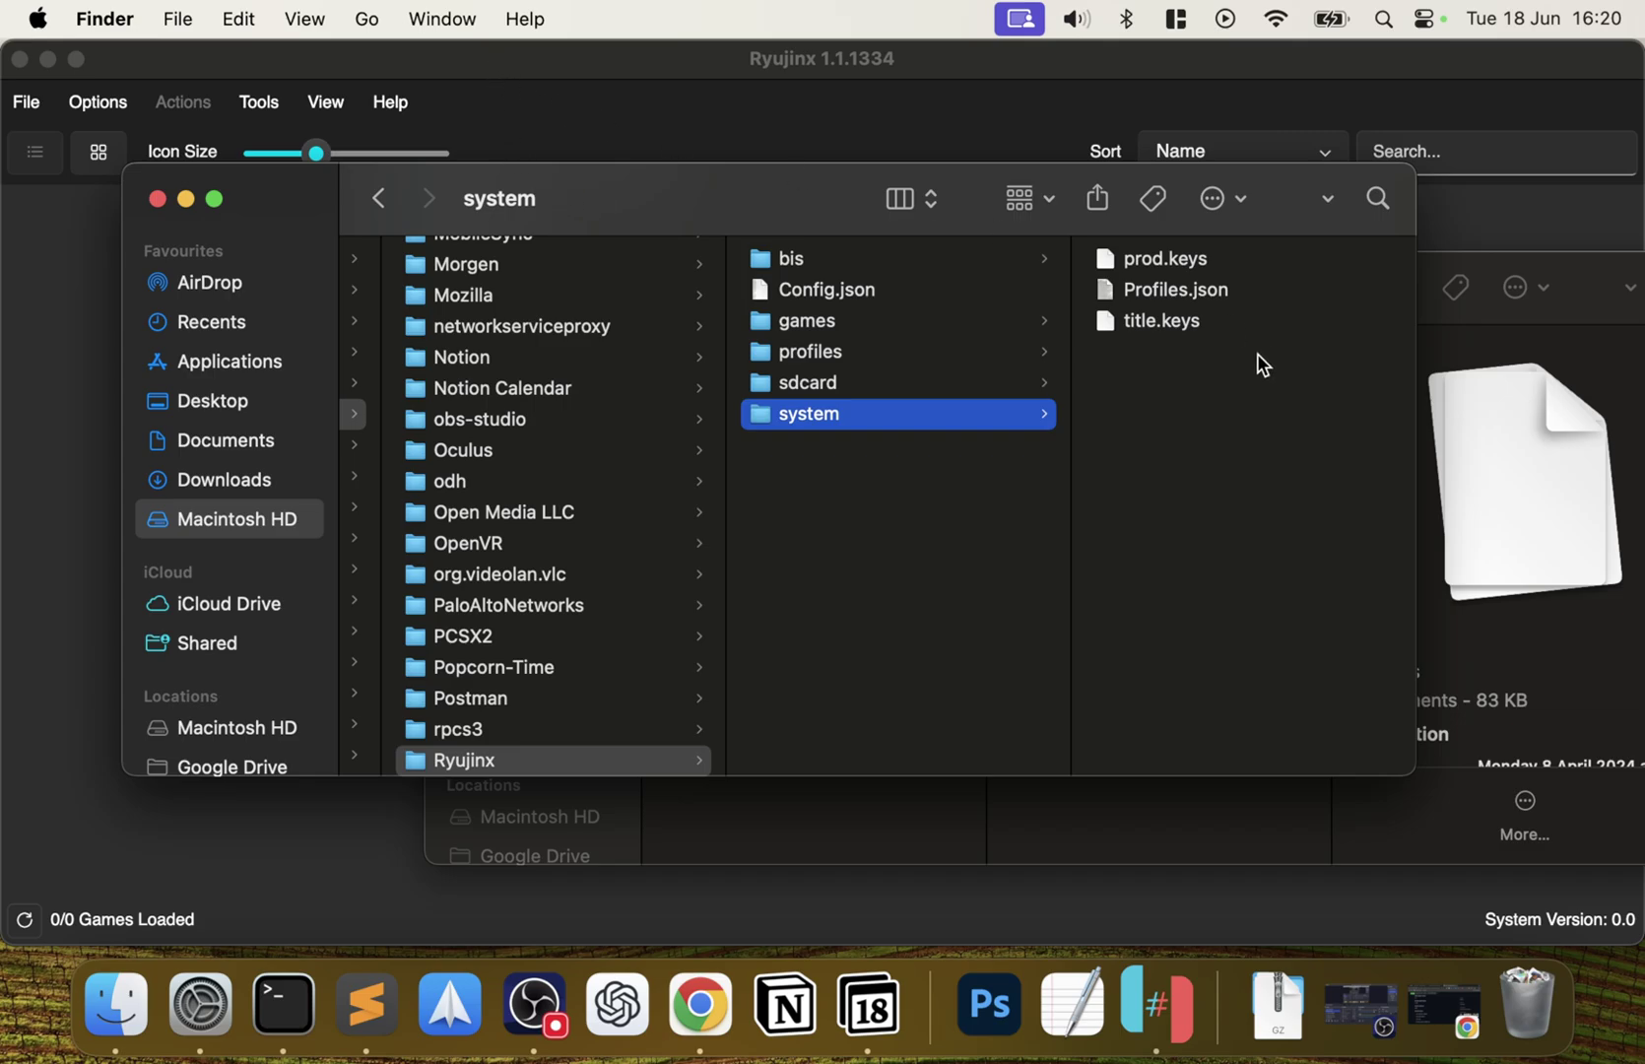
Quit Ryujinx and launch it again so it loads the copied keys.
left_click(748, 122)
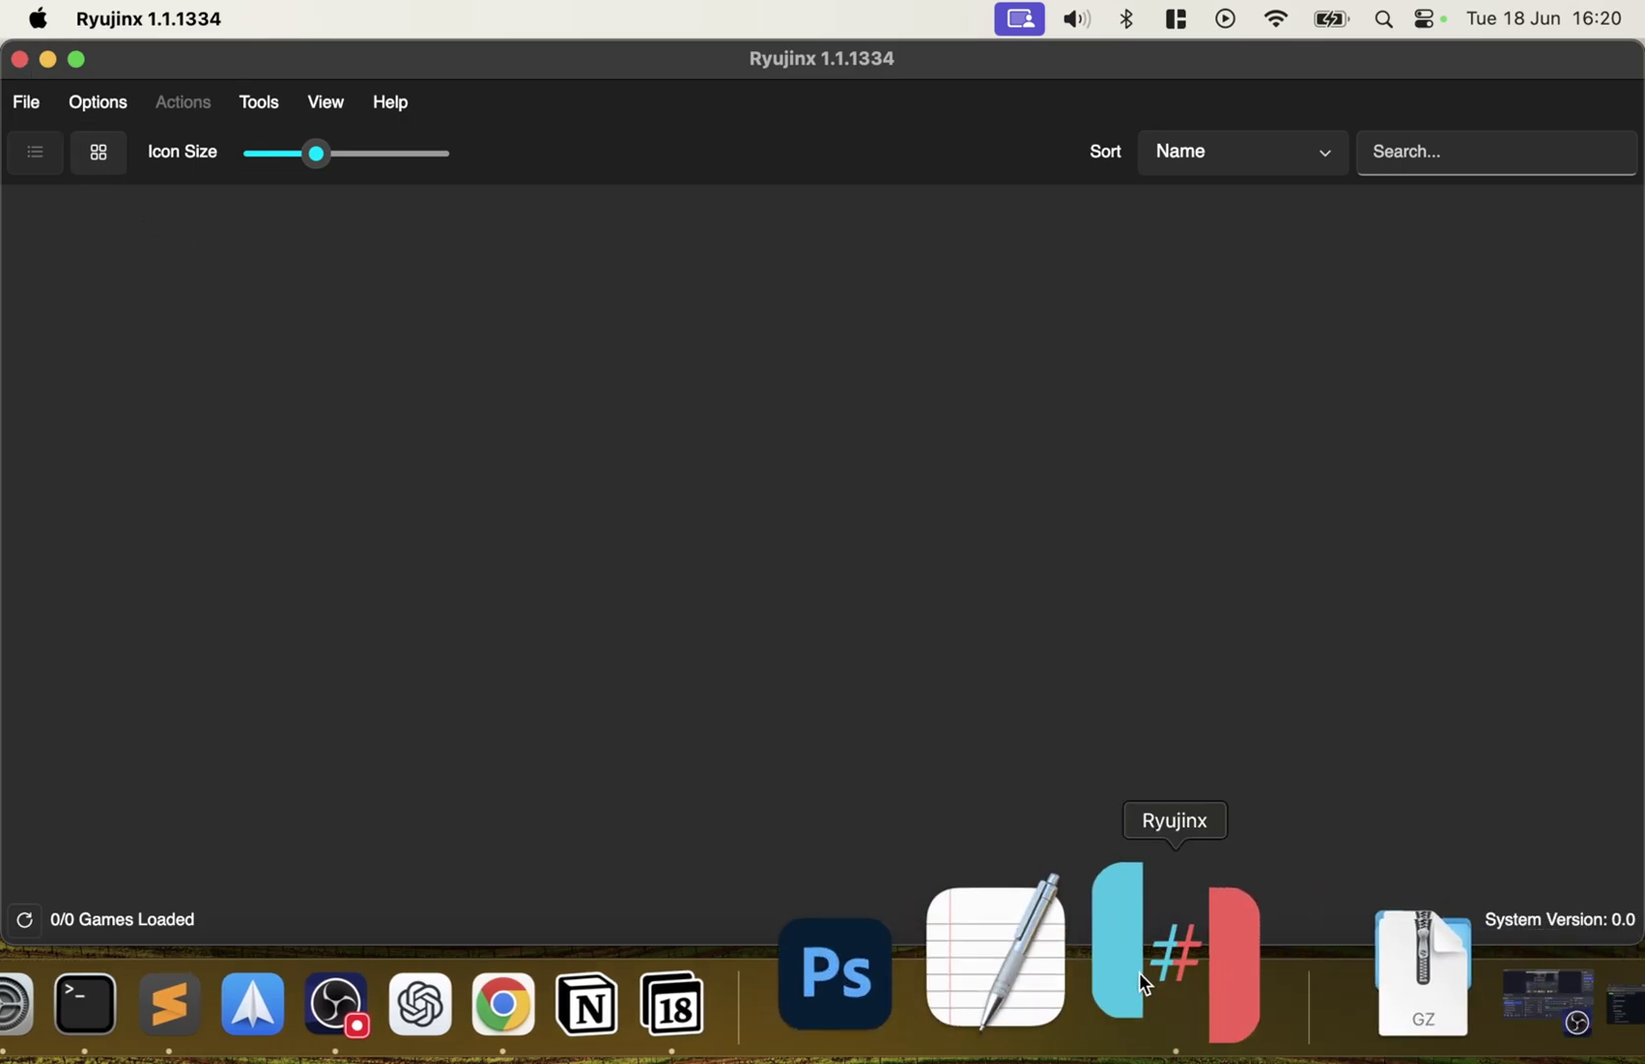
right_click(1139, 973)
left_click(1181, 803)
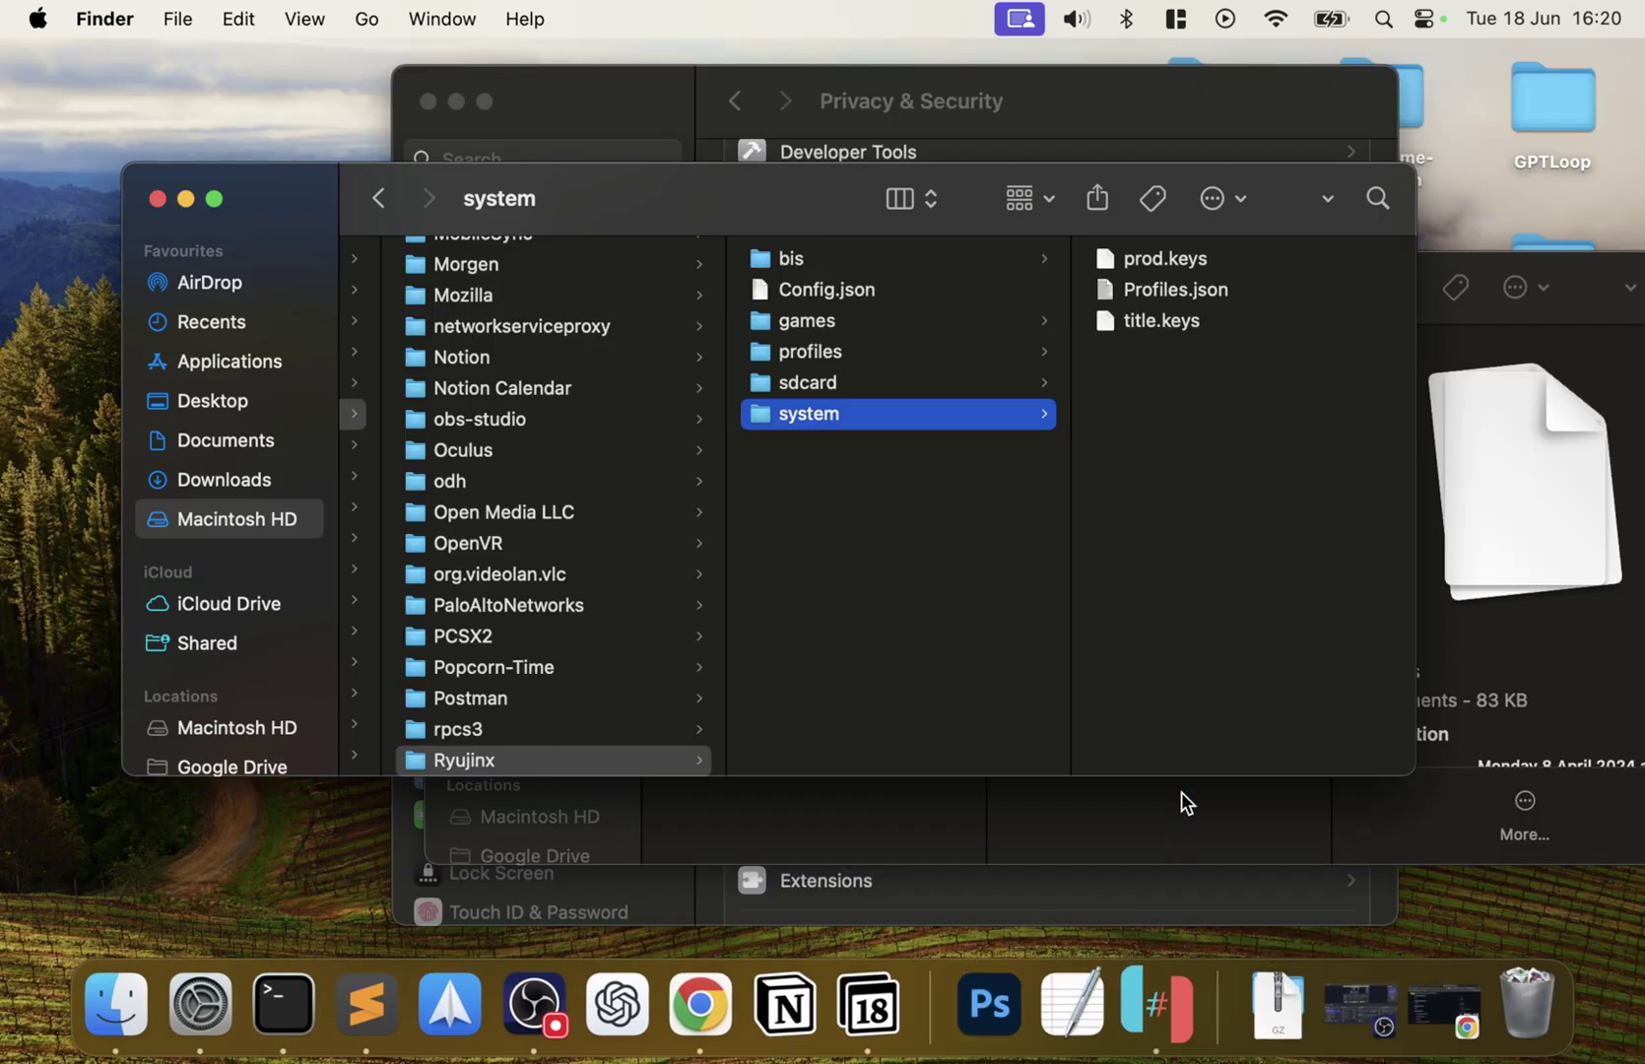
left_click(1181, 994)
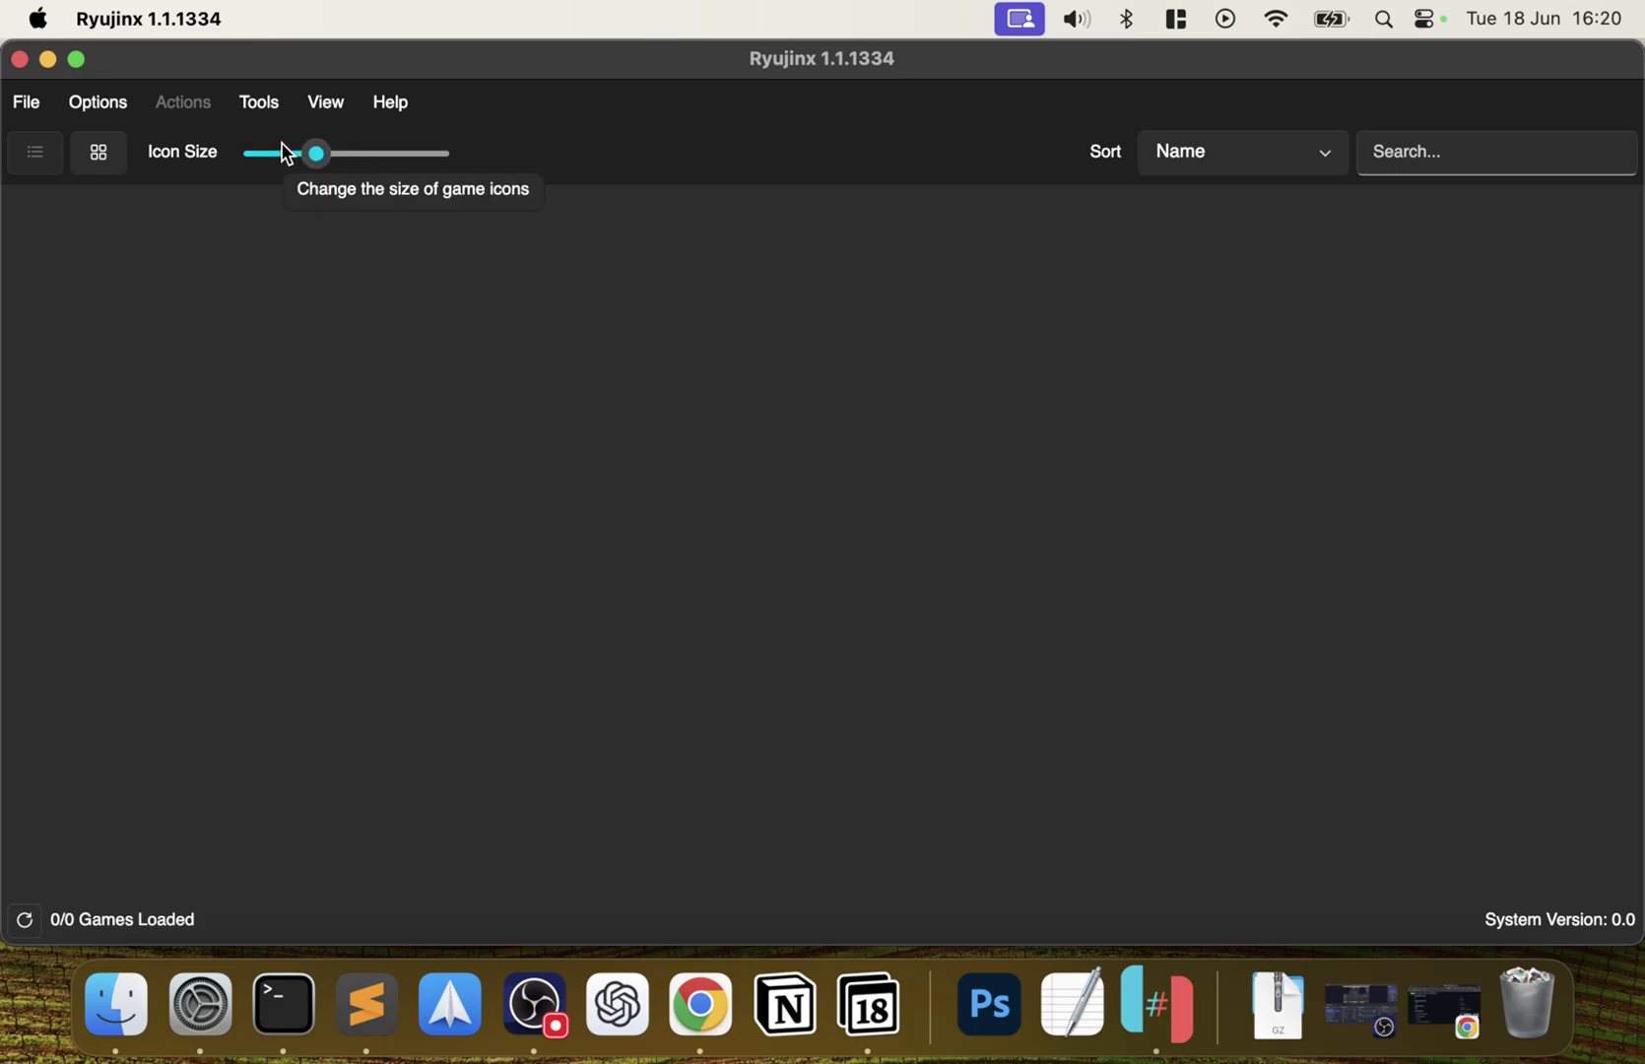
Install the Switch firmware in Ryujinx from Firmware 18.1.0.zip in Downloads and close the completion message.
left_click(260, 106)
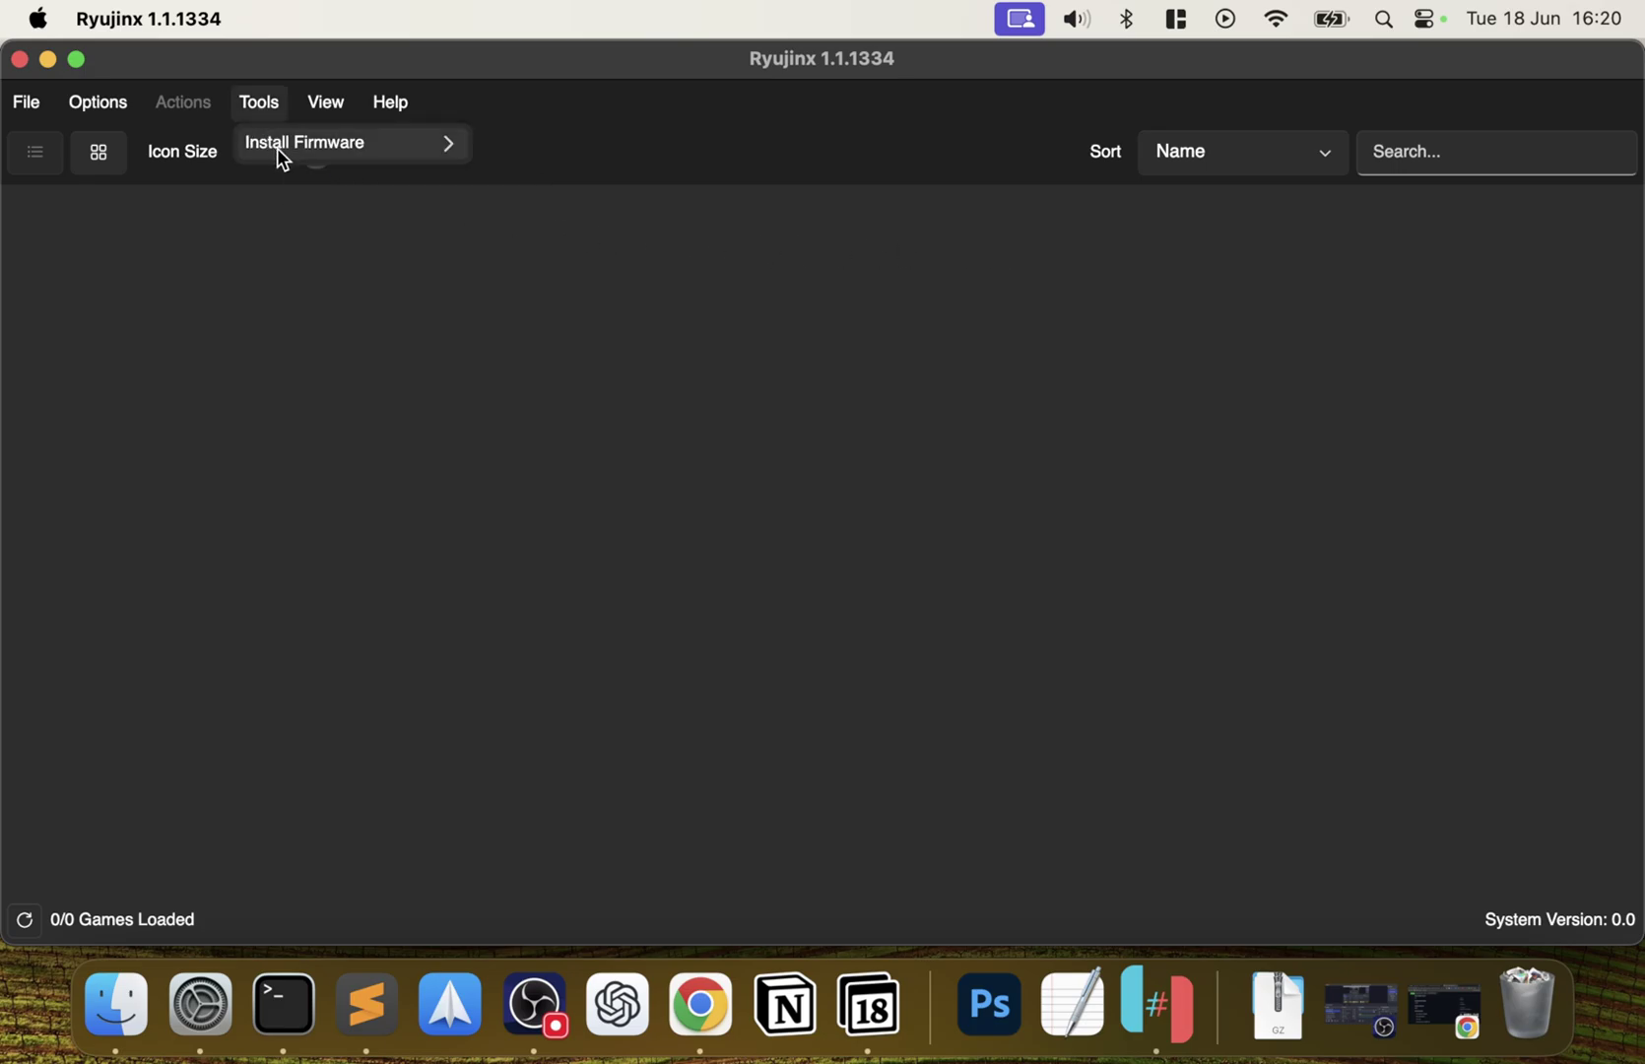
mouse_move(286, 147)
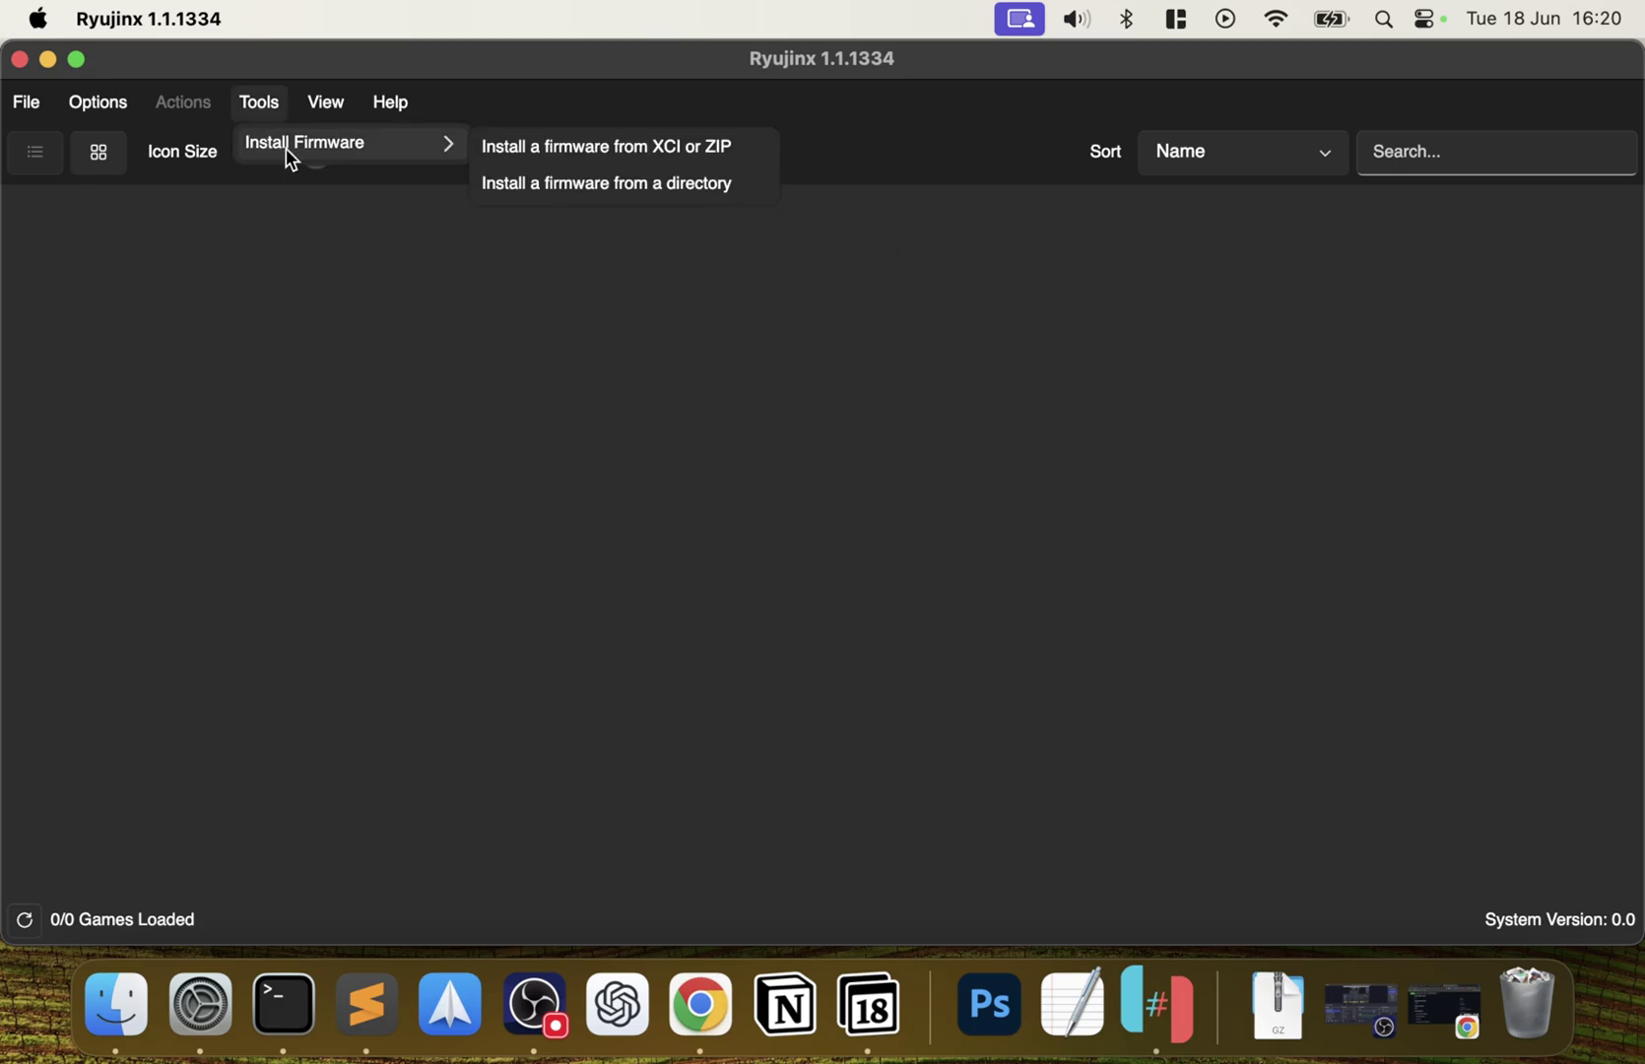
left_click(533, 161)
left_click(589, 323)
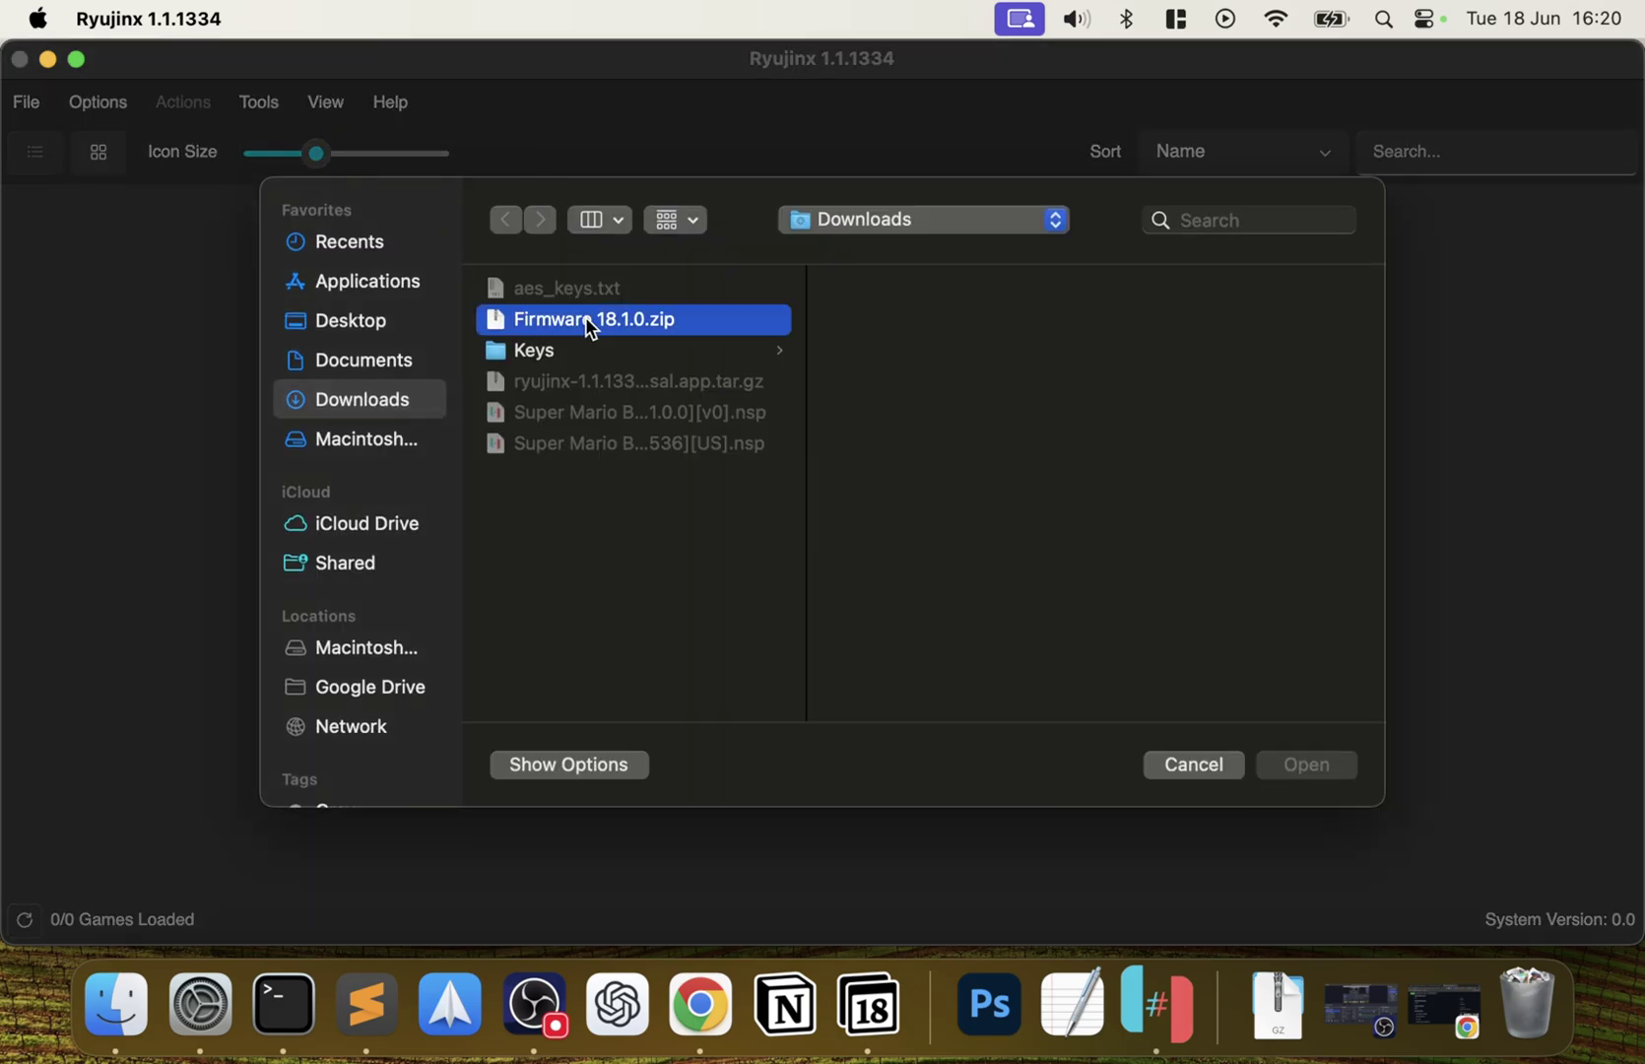
double_click(588, 321)
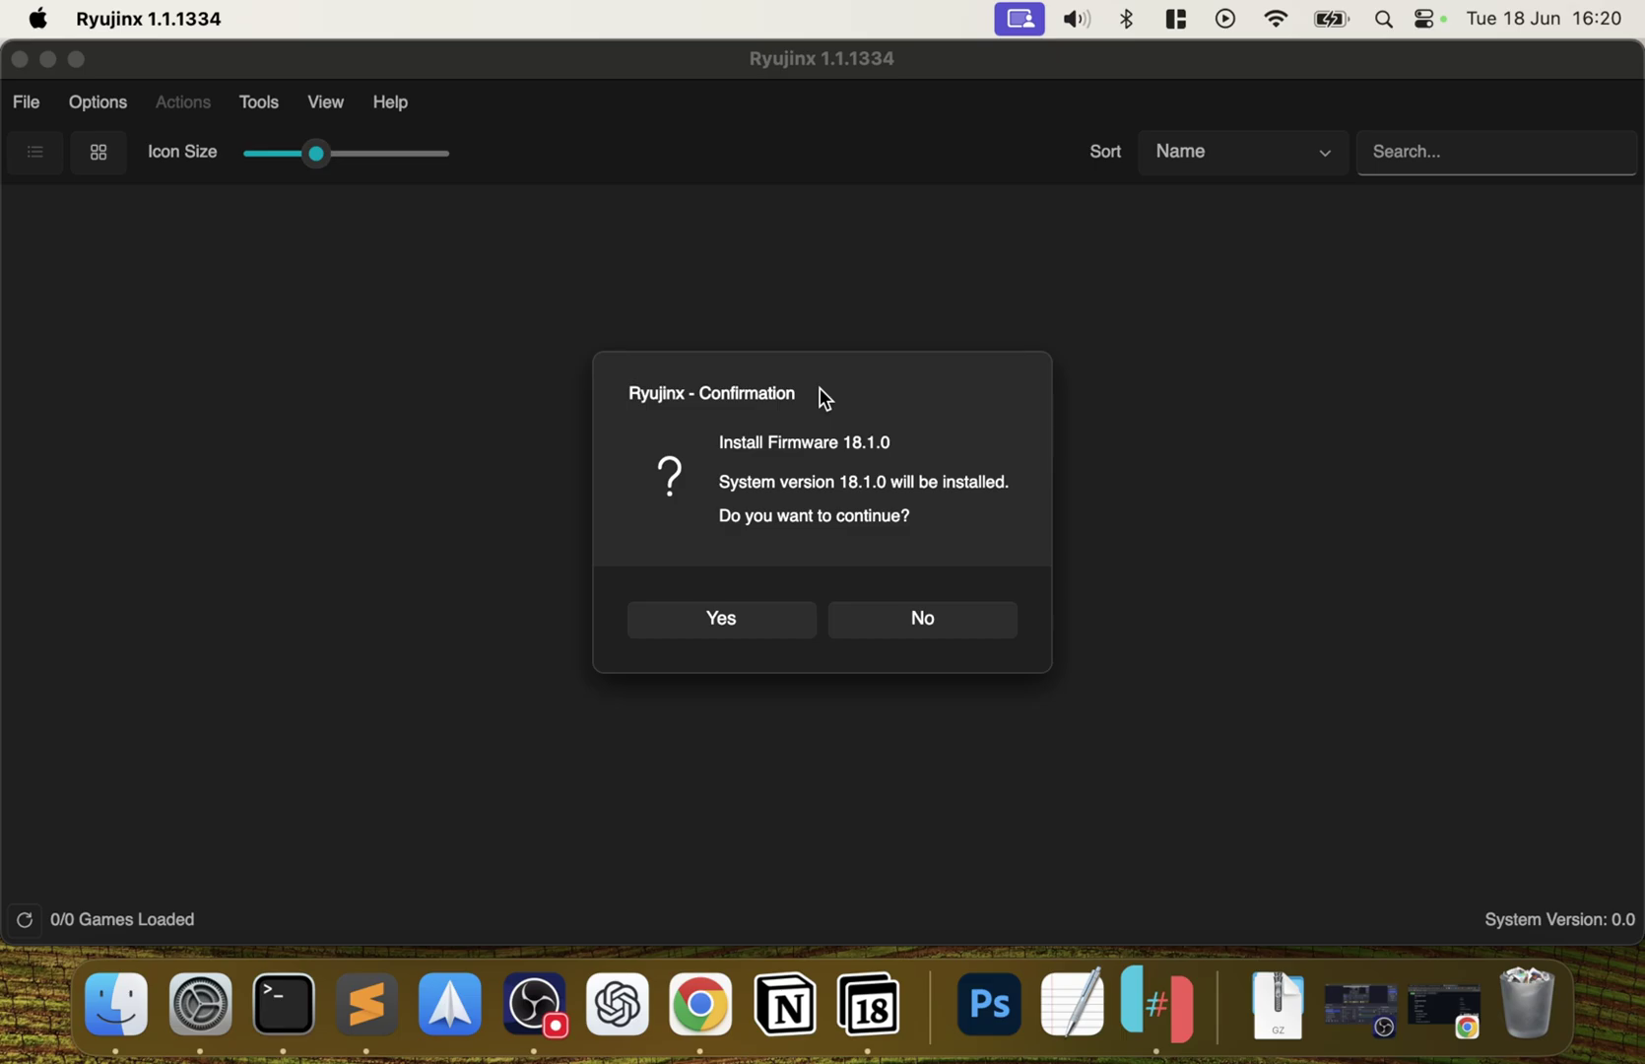
left_click(747, 622)
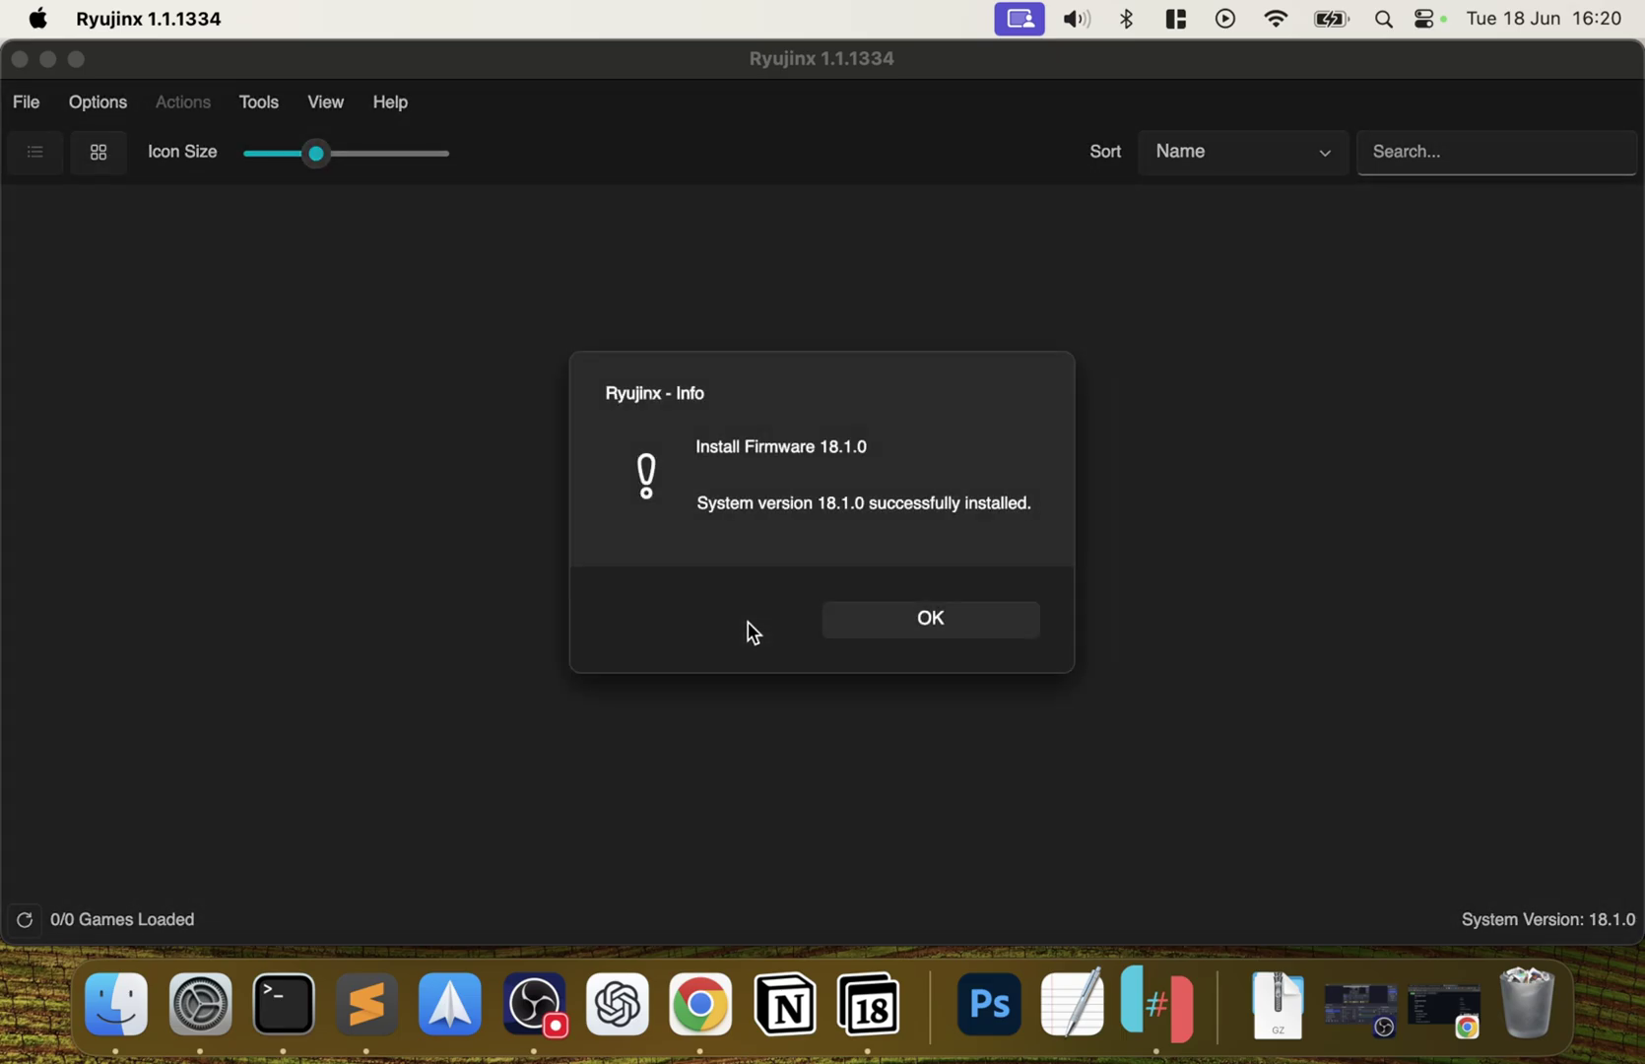
left_click(862, 627)
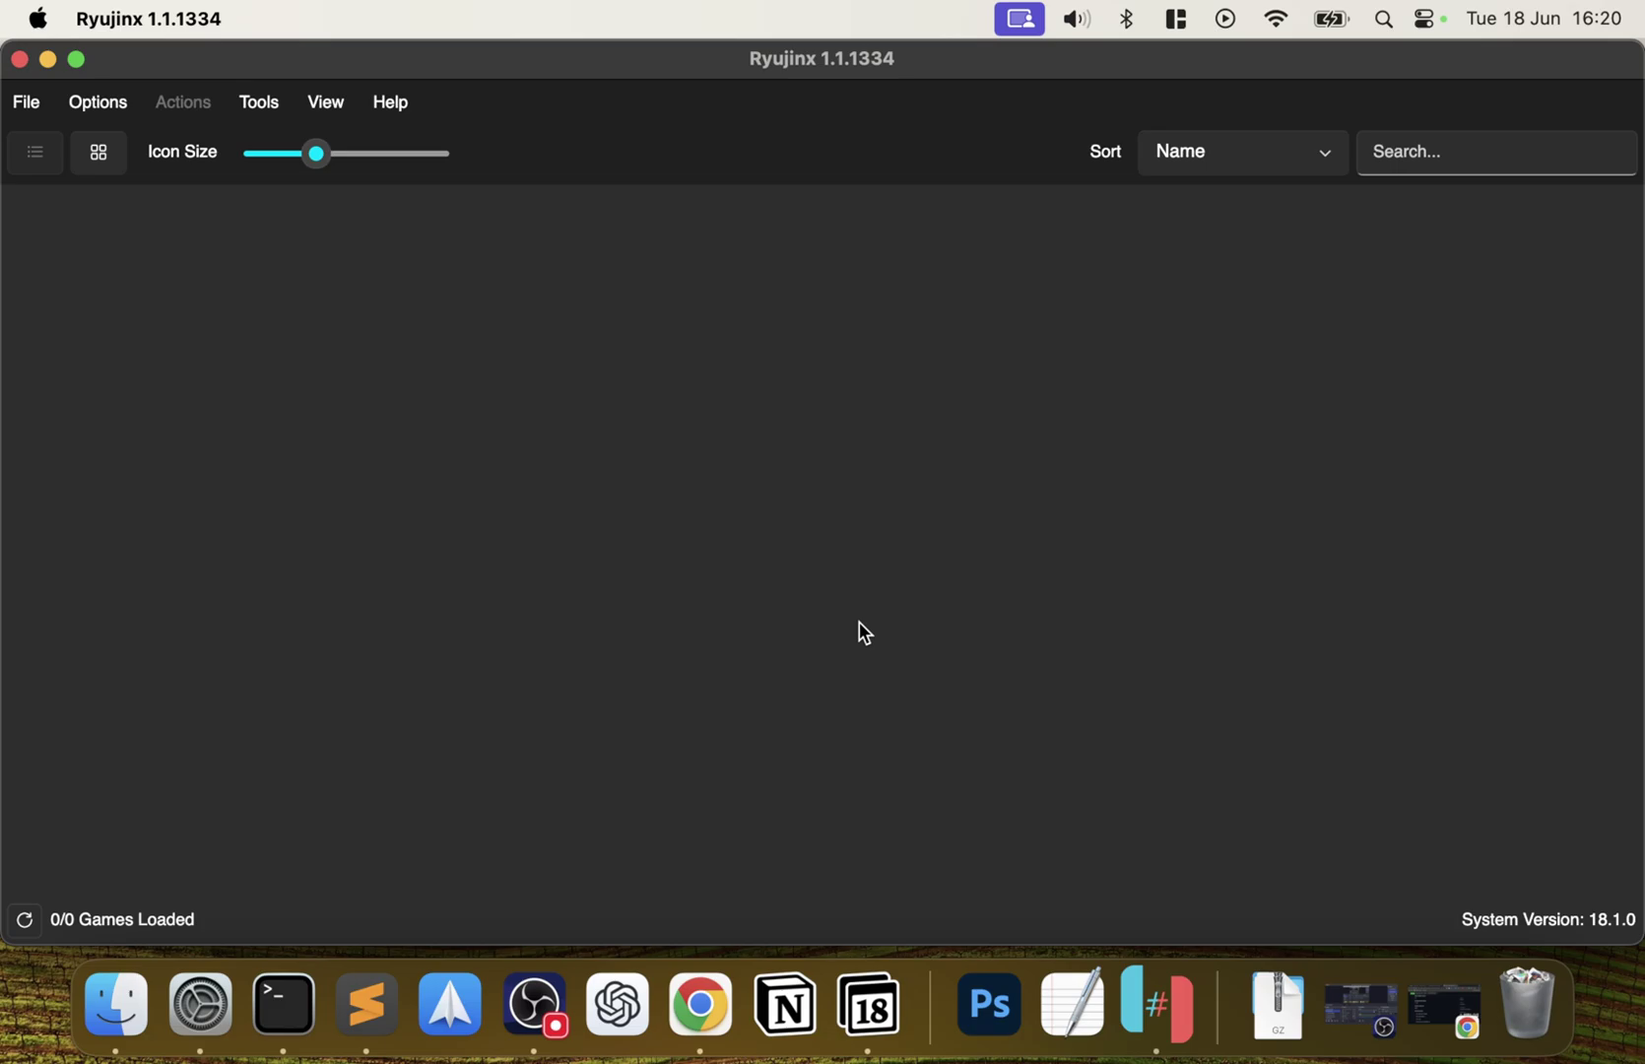
Open the Ryujinx settings, enlarge their window and look at the folder chooser for adding a game directory.
left_click(114, 98)
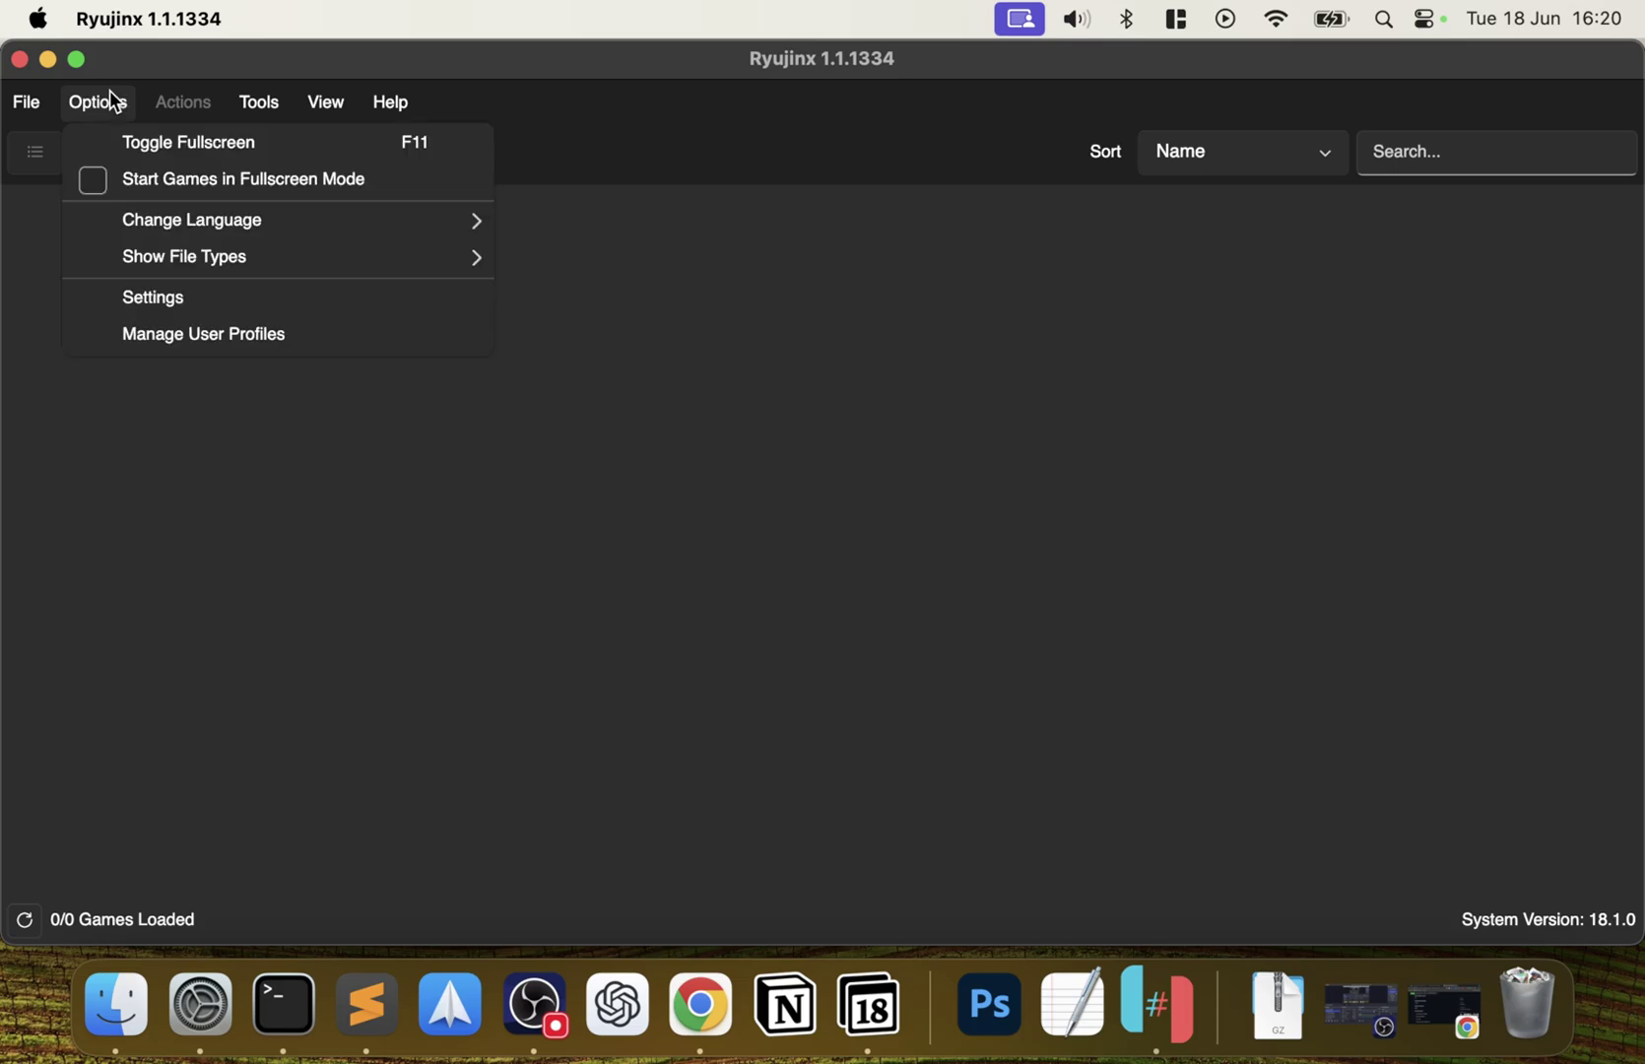
mouse_move(26, 104)
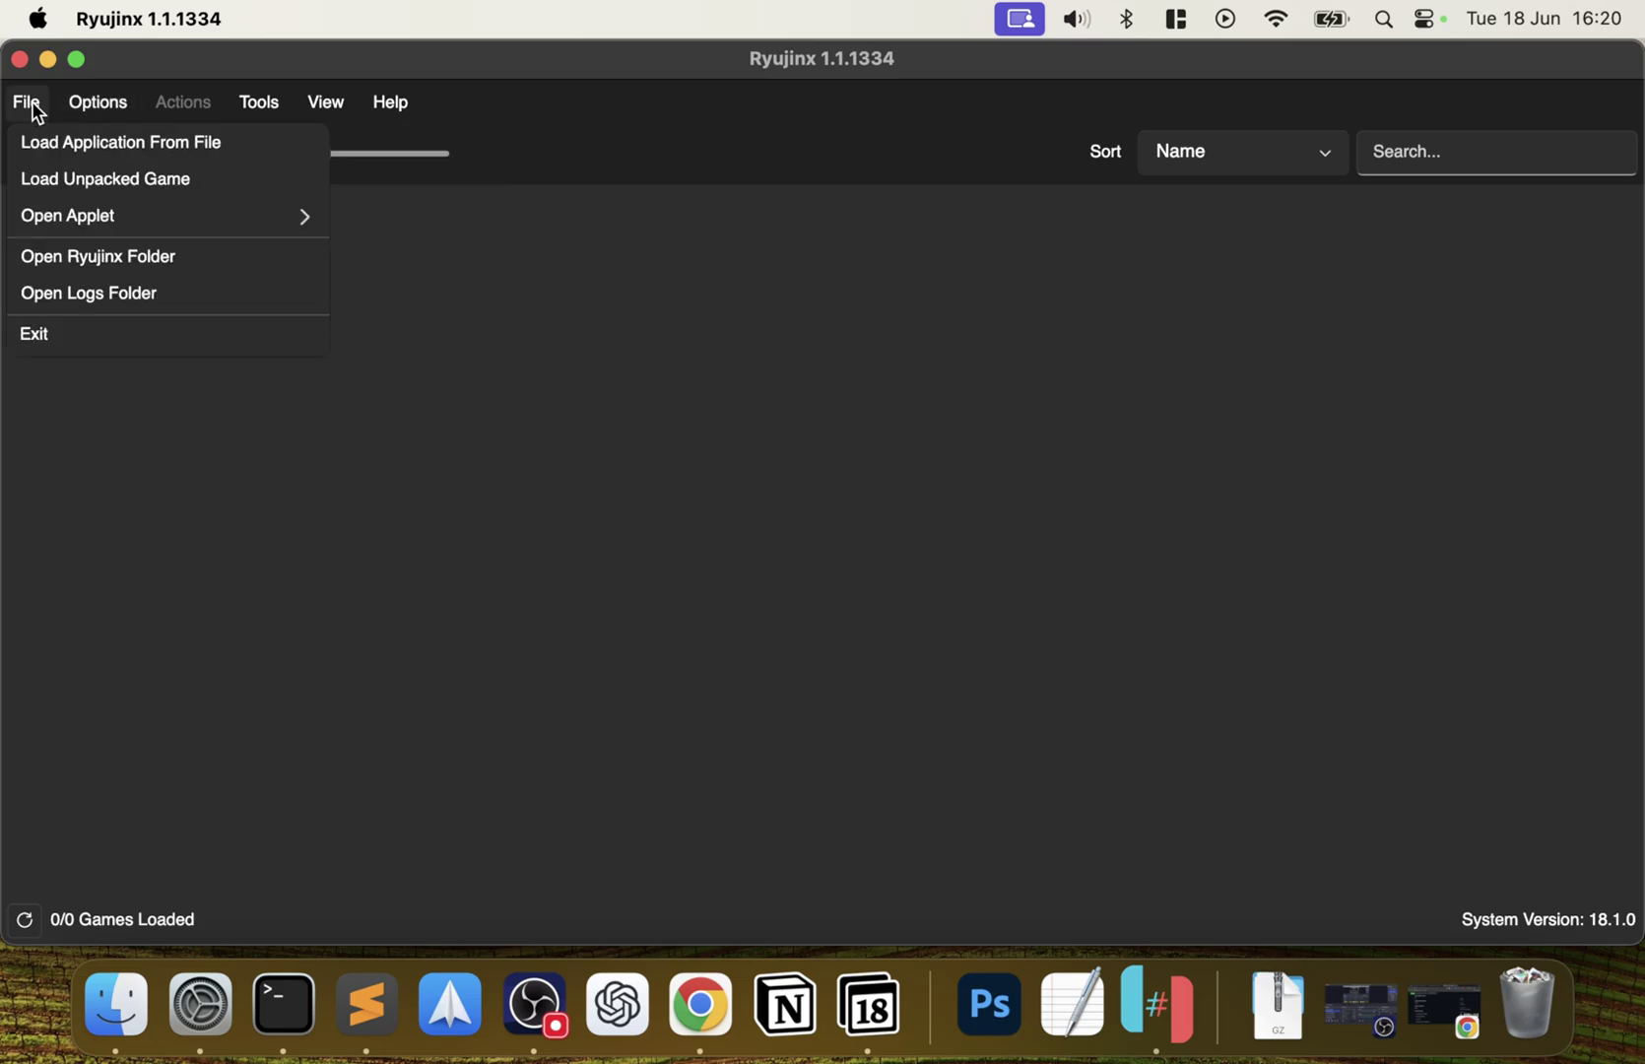
mouse_move(94, 110)
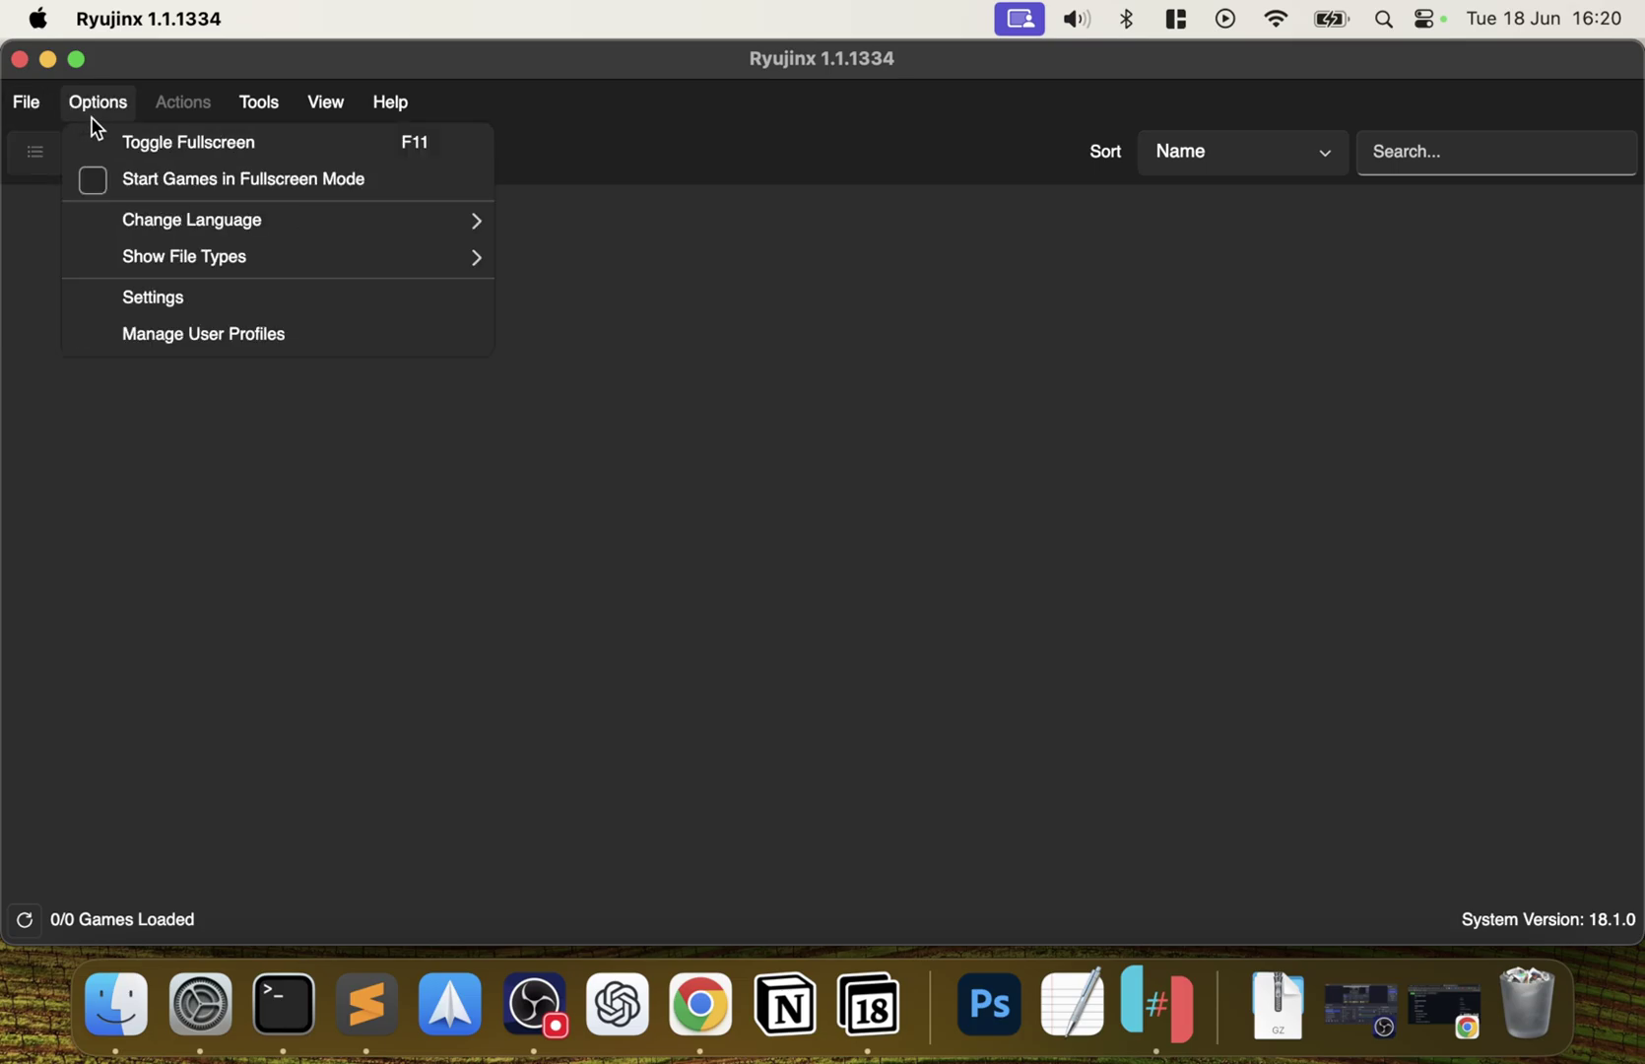
left_click(169, 308)
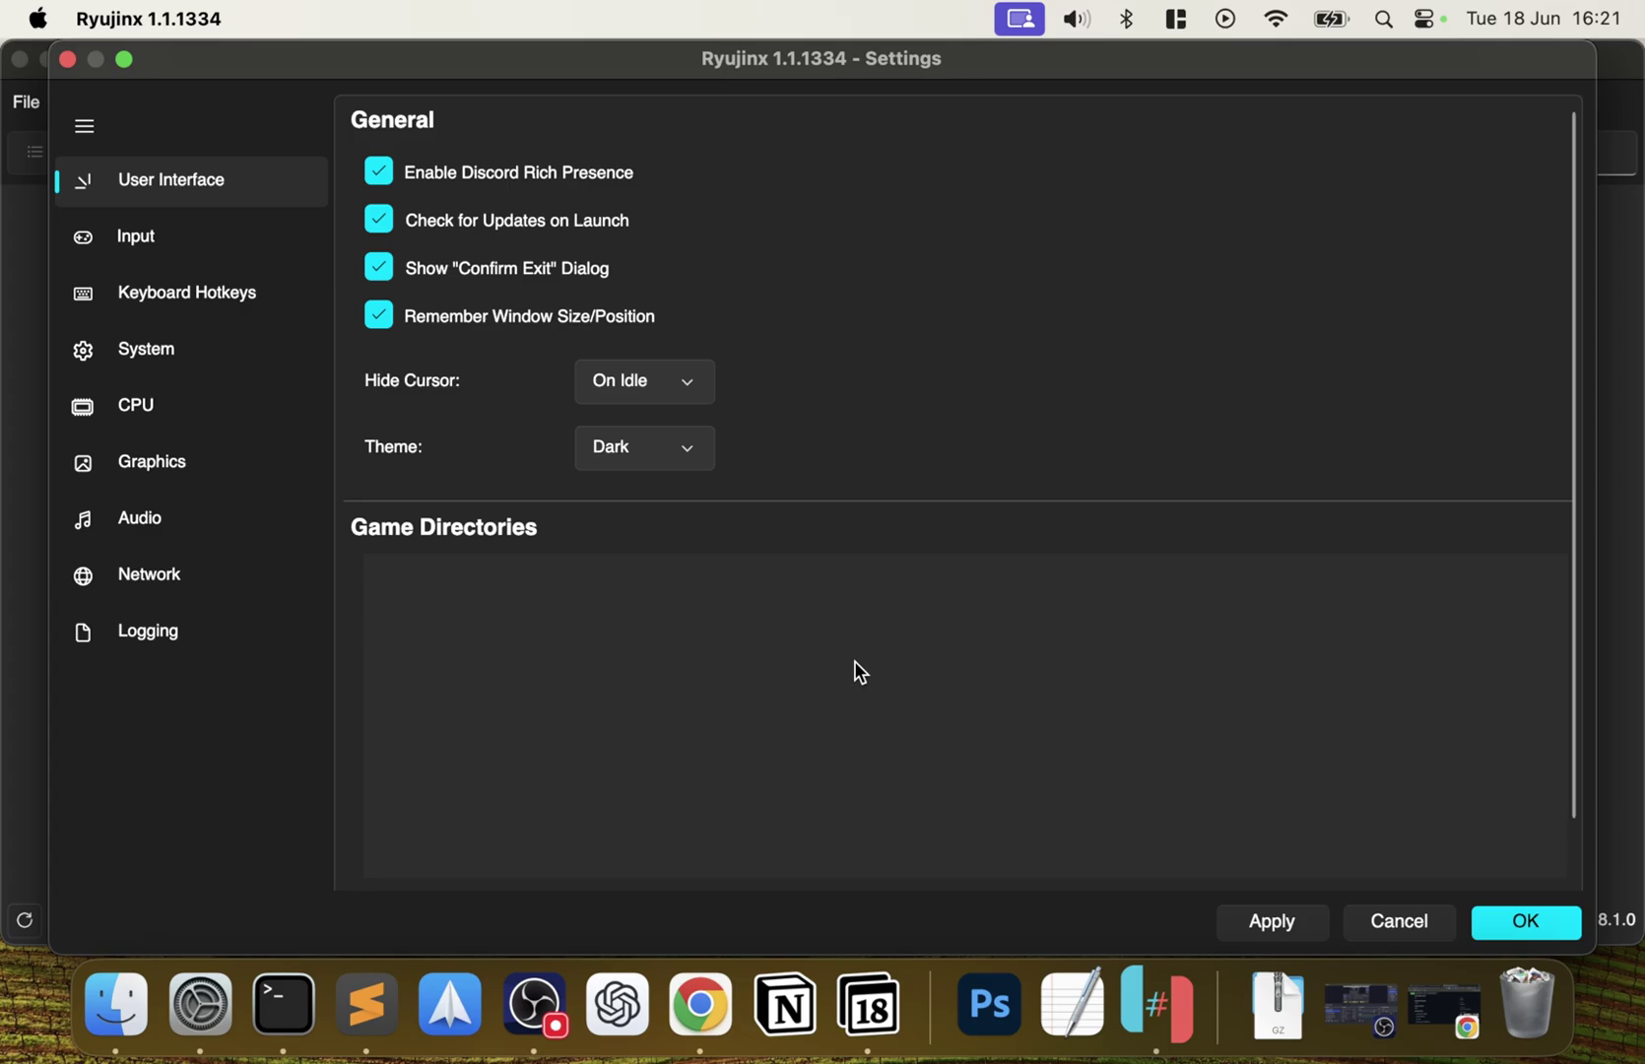
double_click(949, 54)
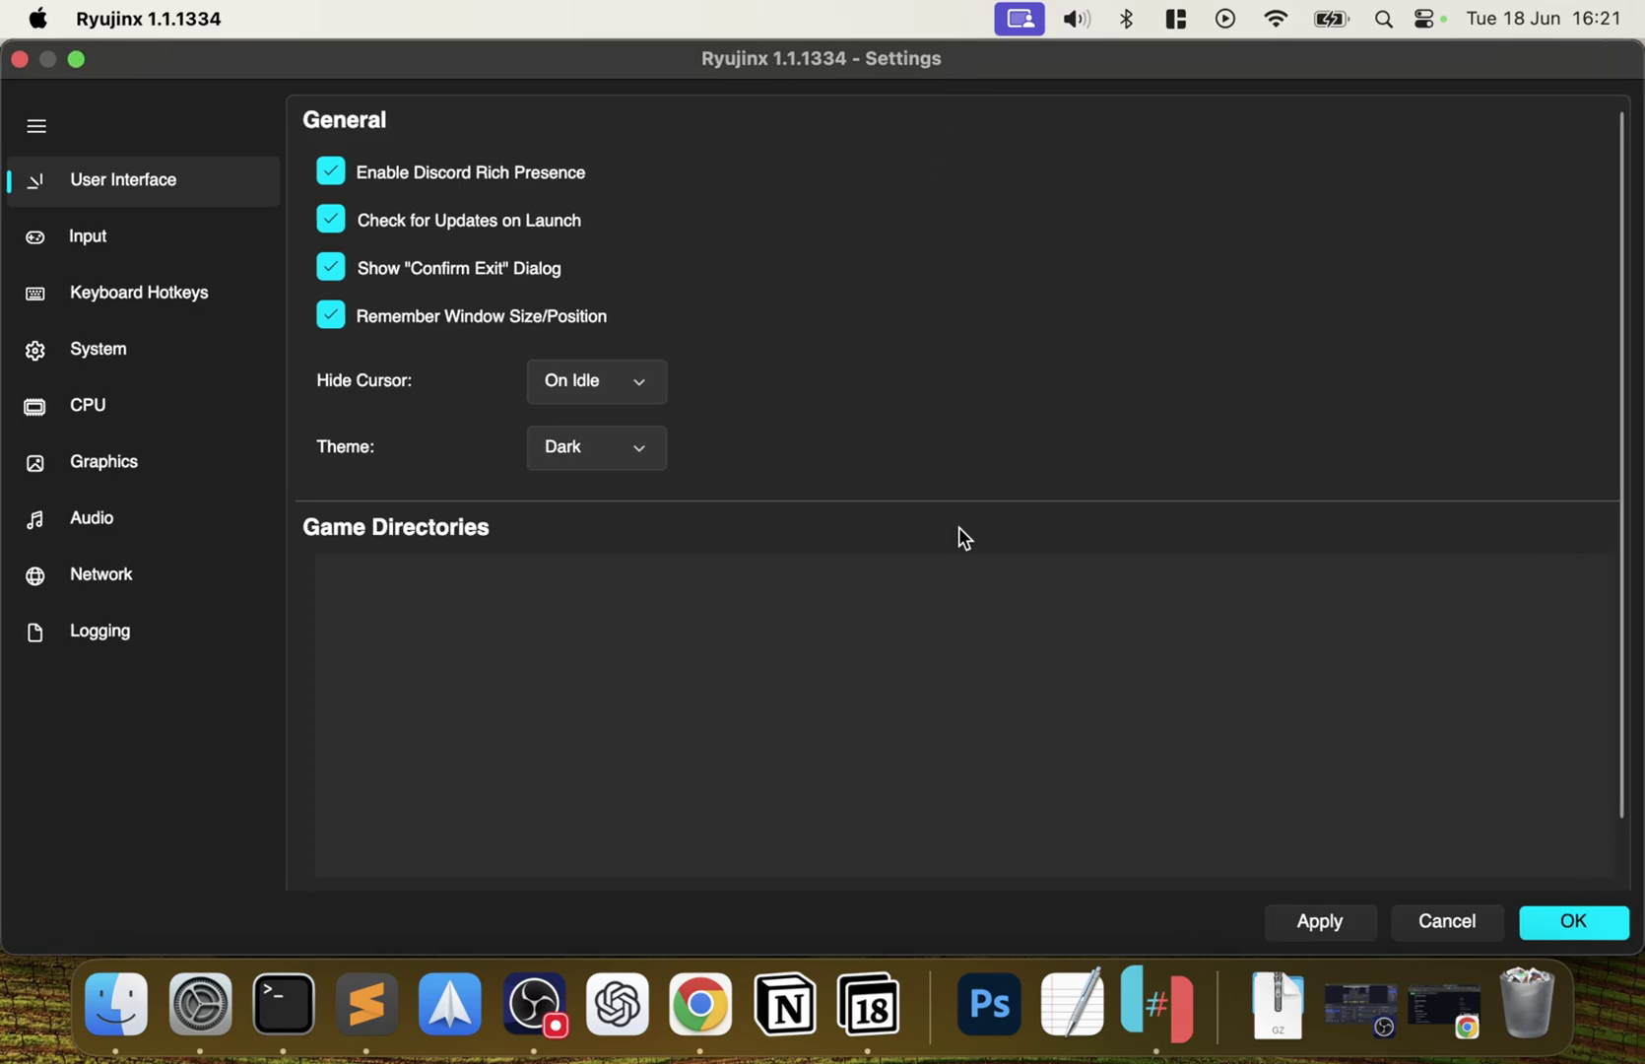
scroll(941, 591, "down", 1)
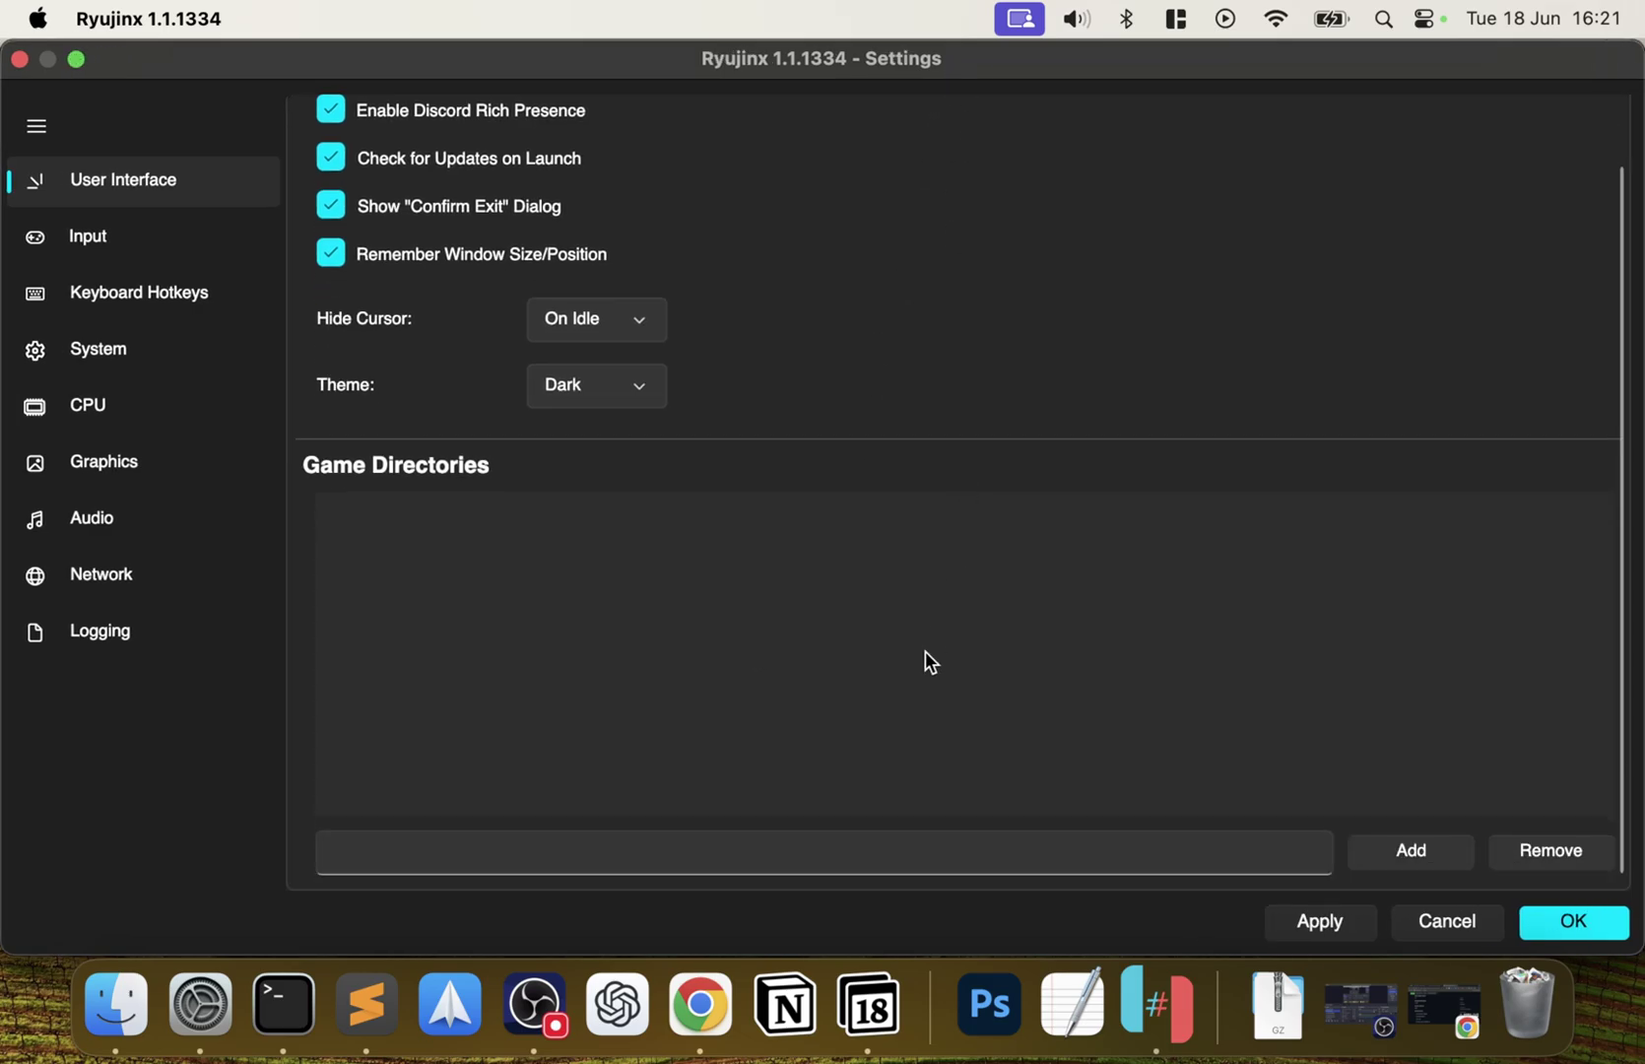
left_click(1395, 847)
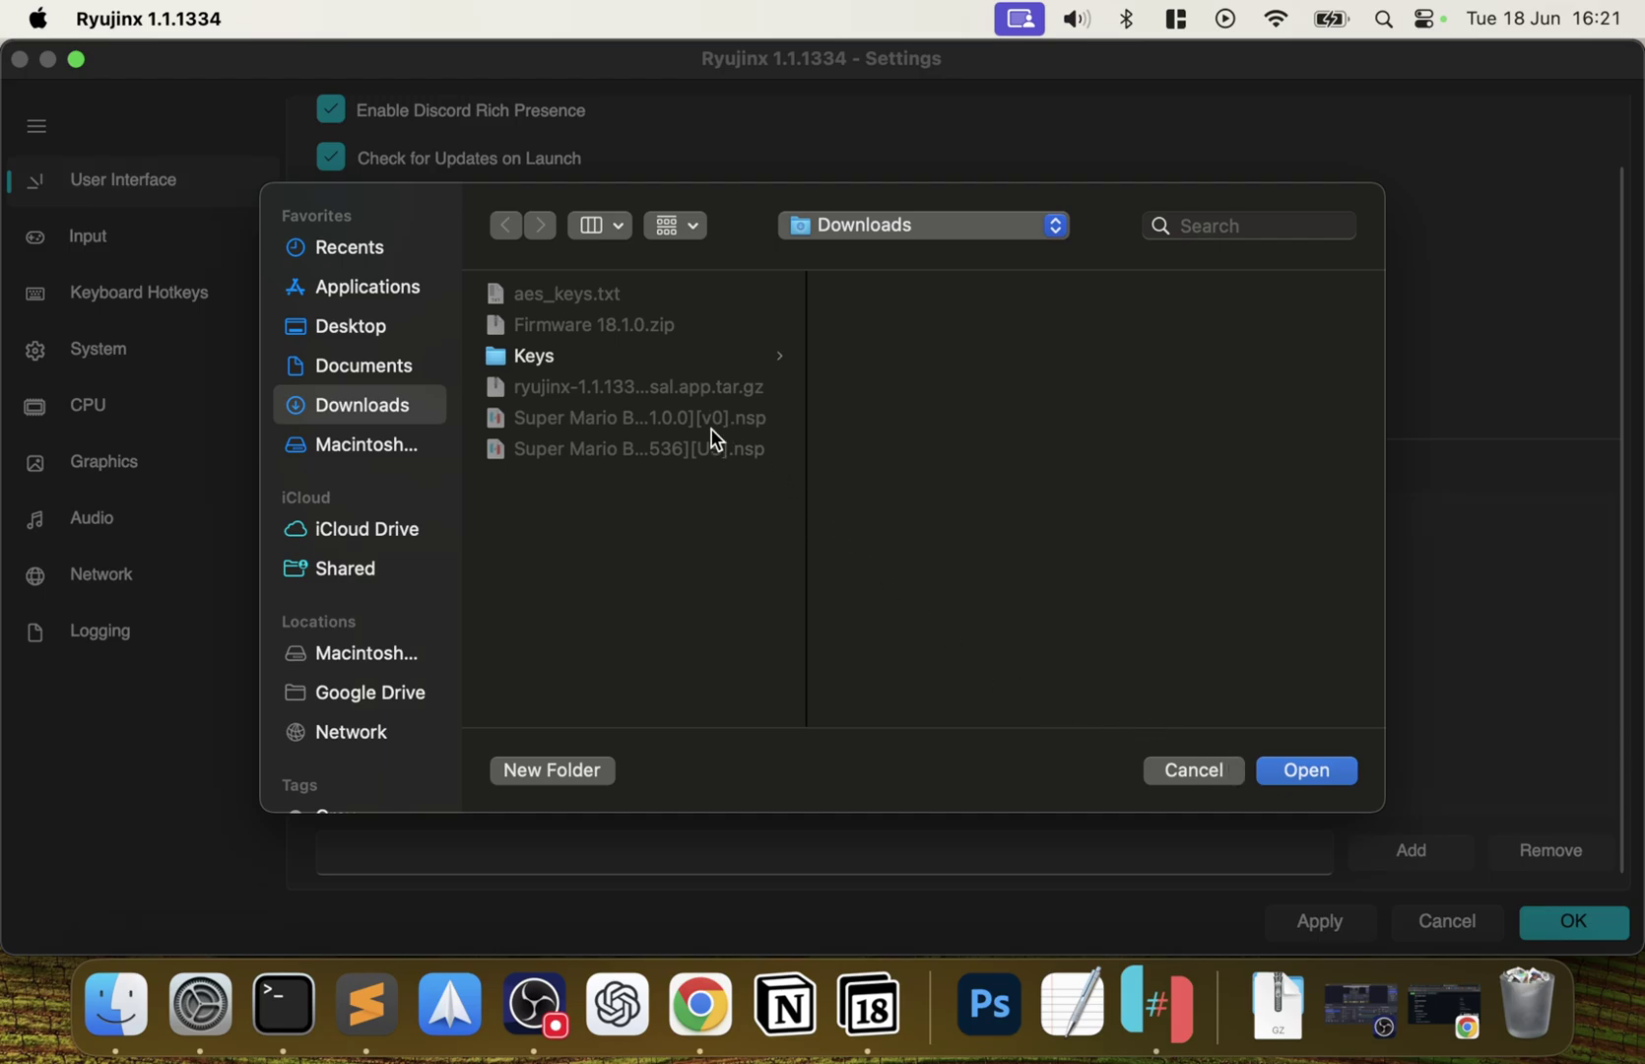
left_click(1179, 770)
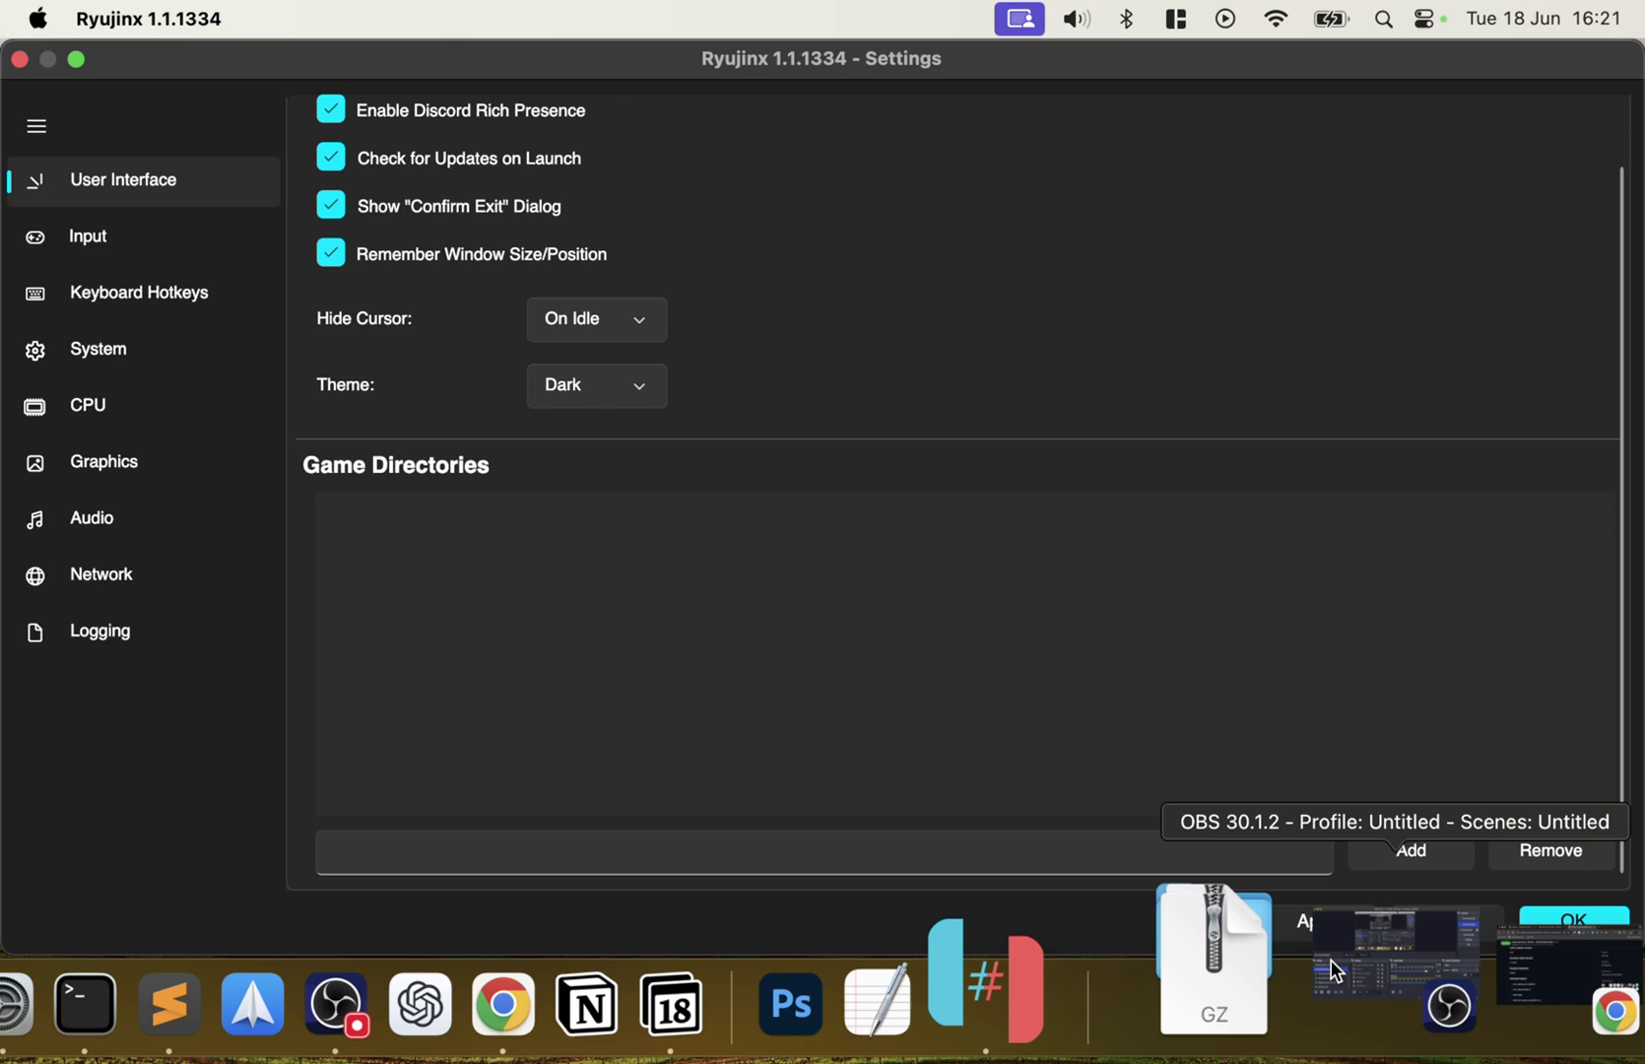
Switch to Finder and select both Super Mario Bros. Wonder .nsp files in Downloads for copying.
left_click(118, 1032)
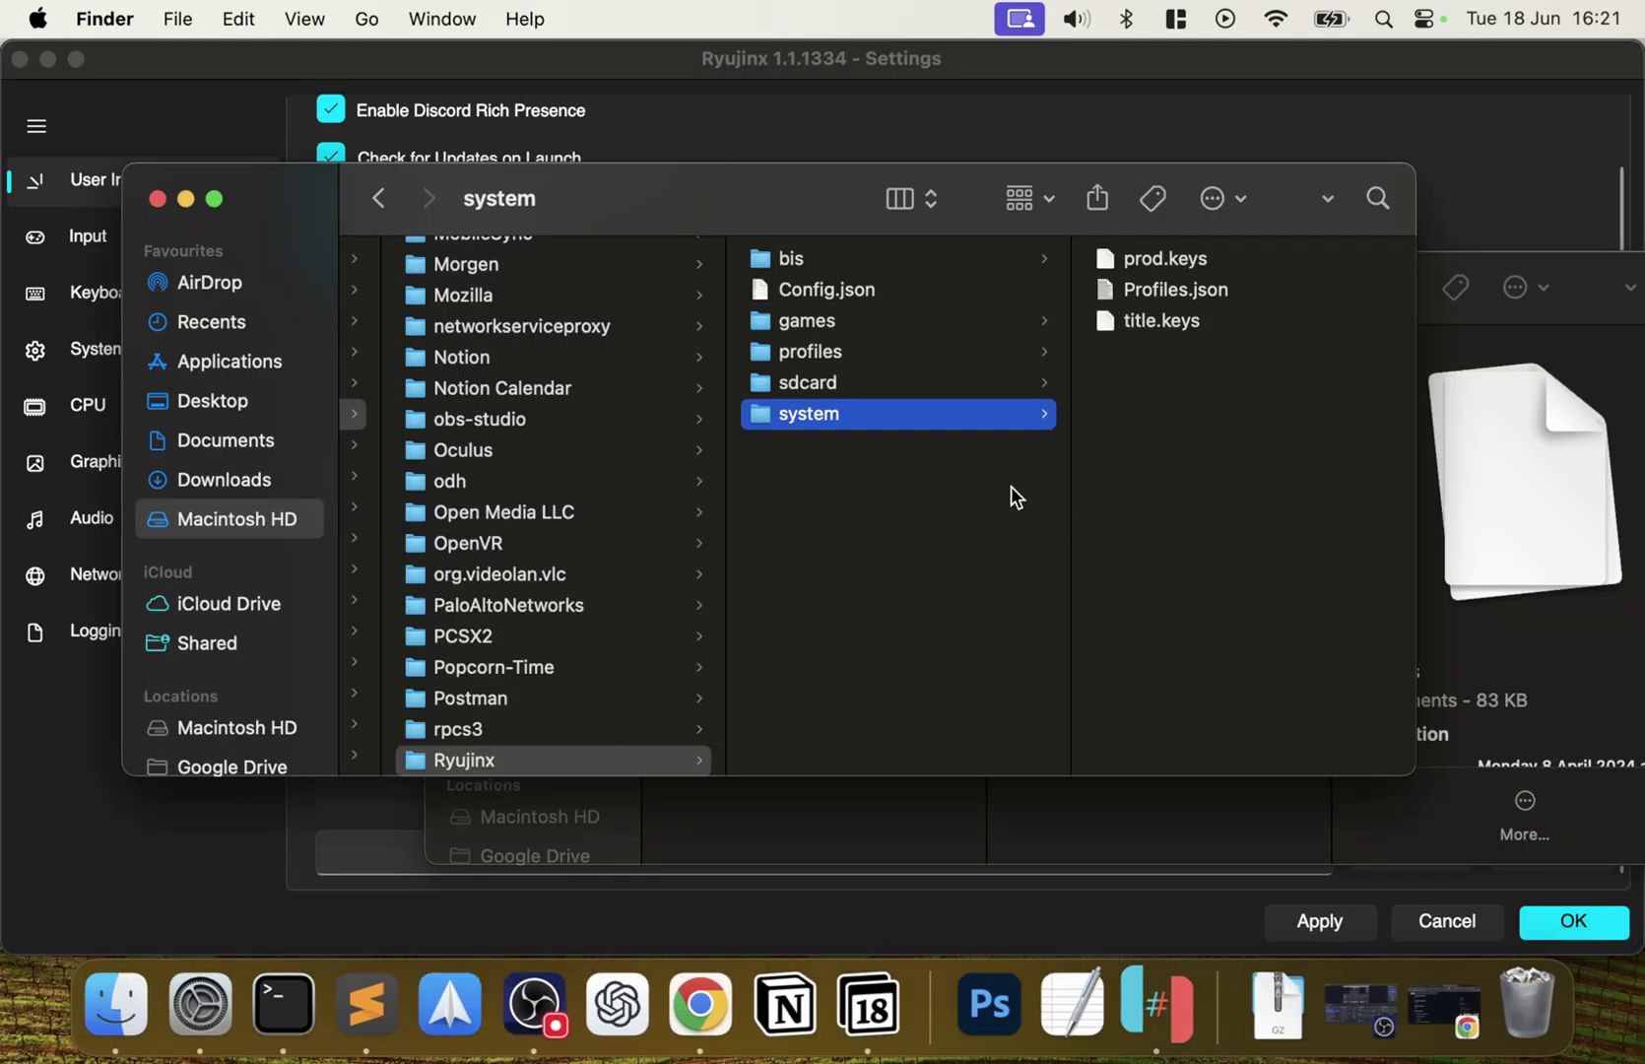
left_click(226, 449)
left_click(234, 475)
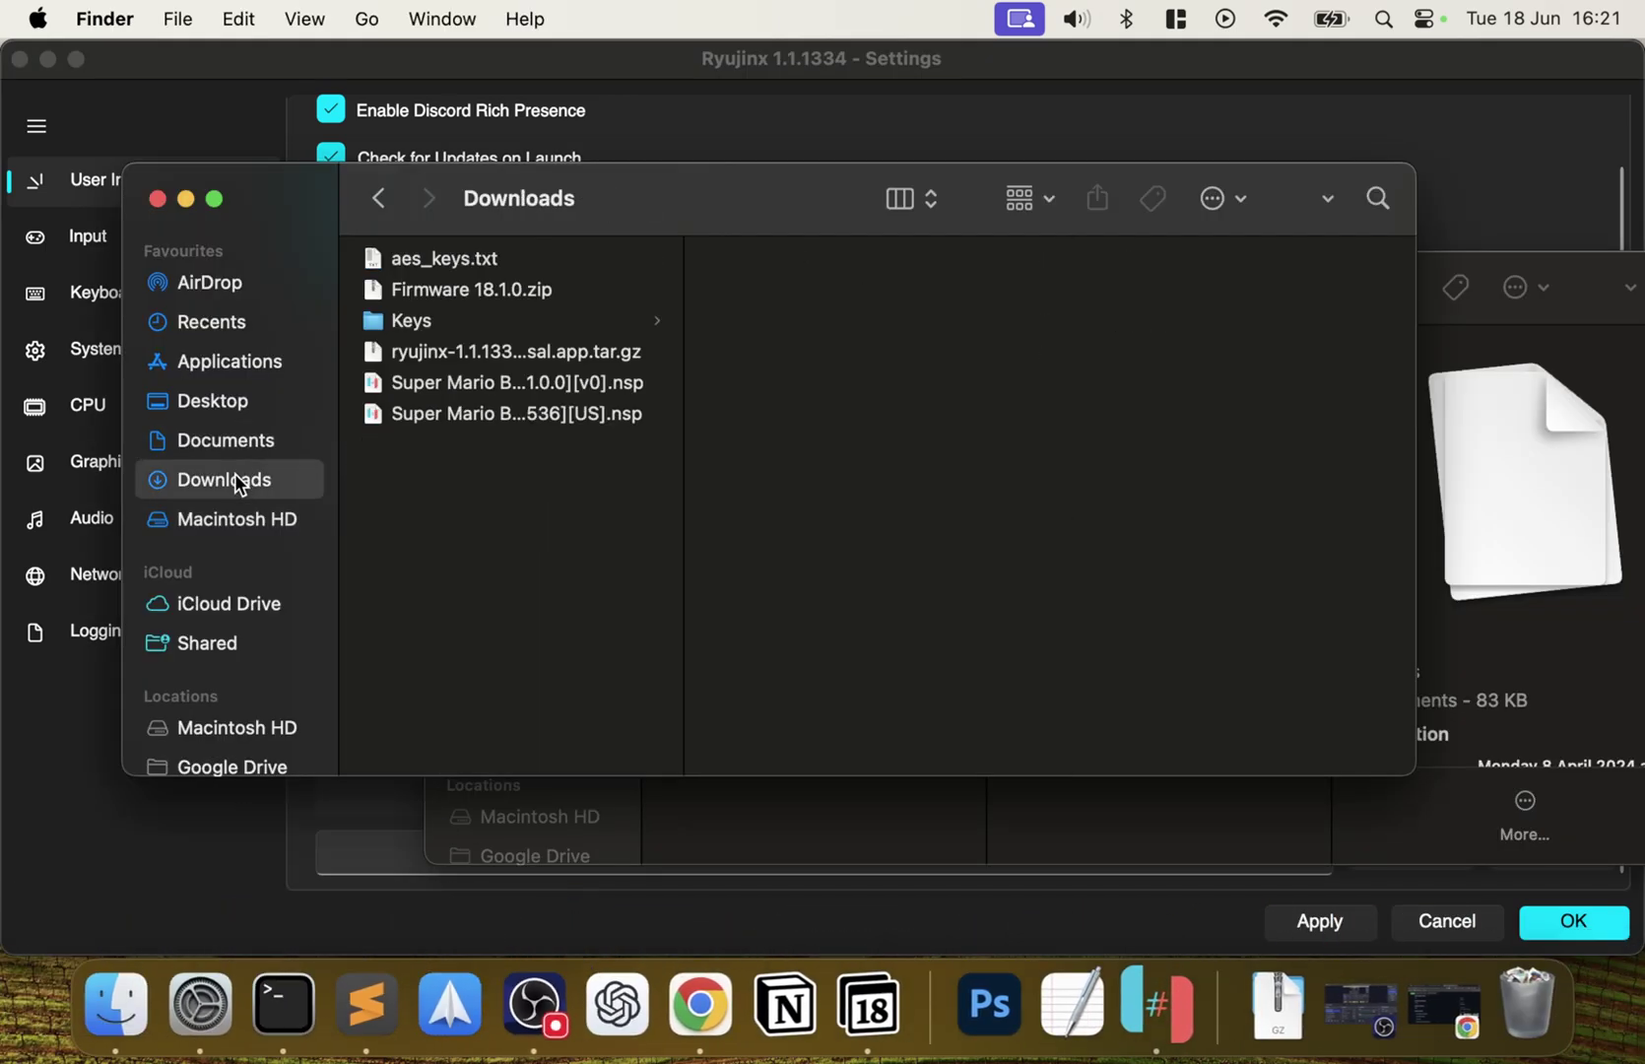
left_click(480, 406)
key("shift+Up")
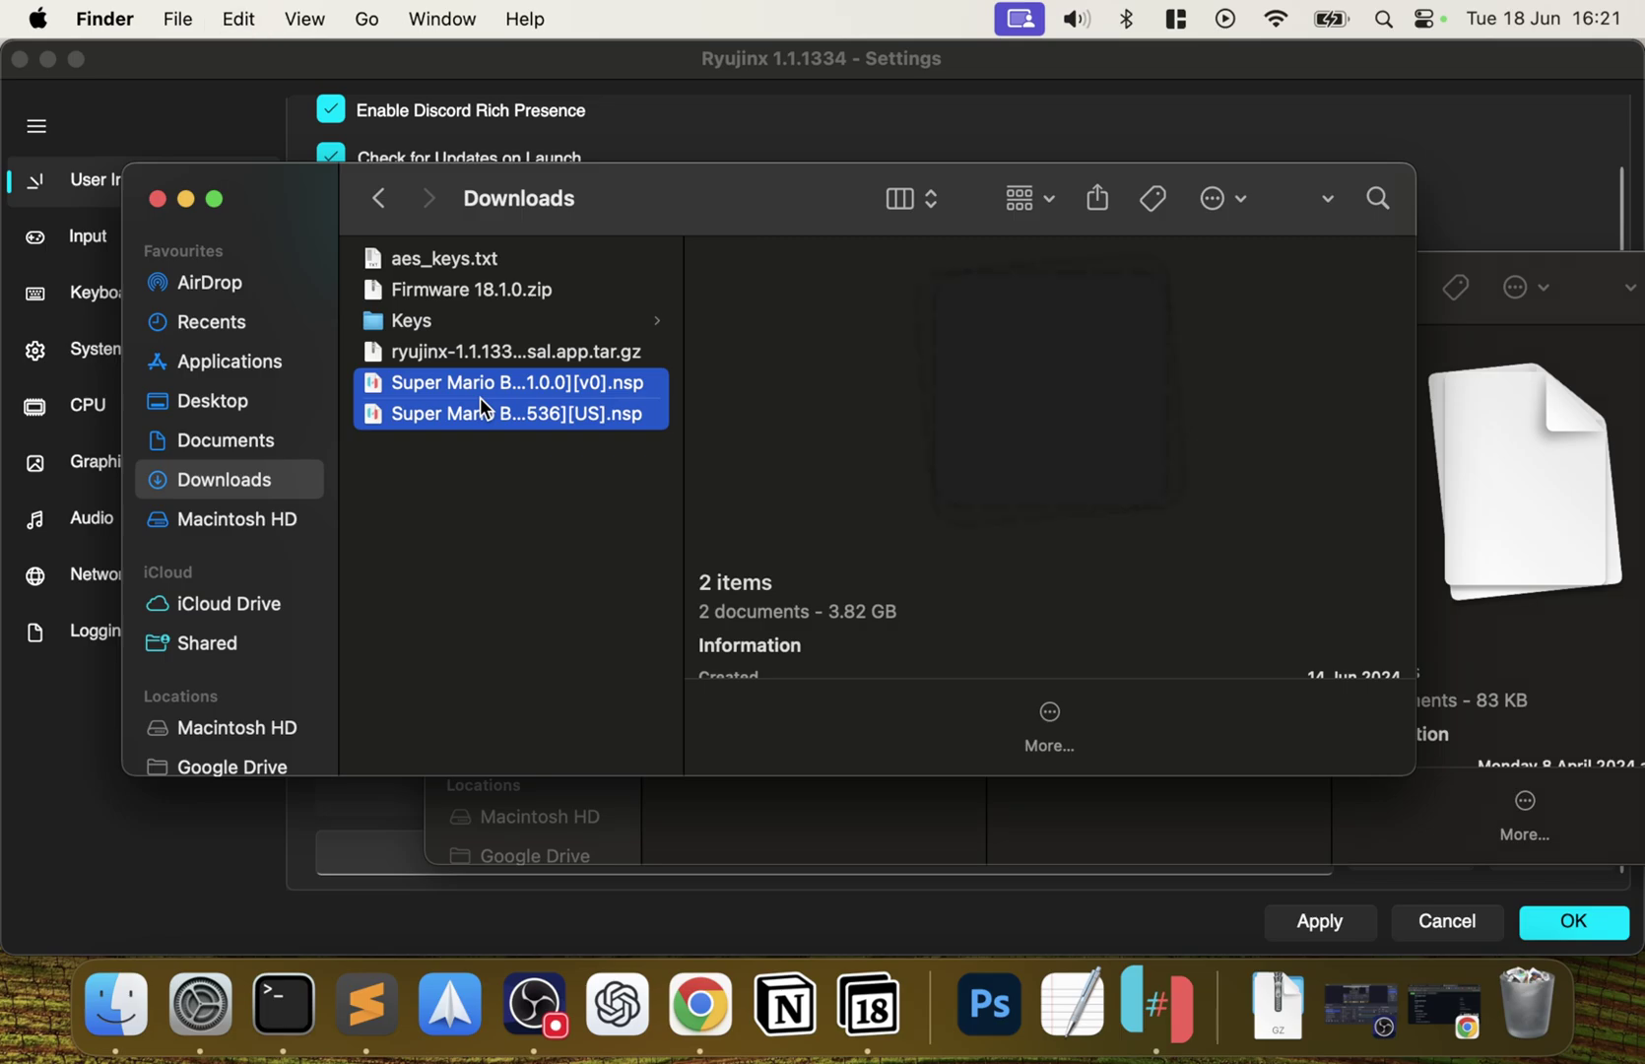
Create a folder named Switch inside Documents/ROMS and paste the two .nsp files into it.
left_click(204, 440)
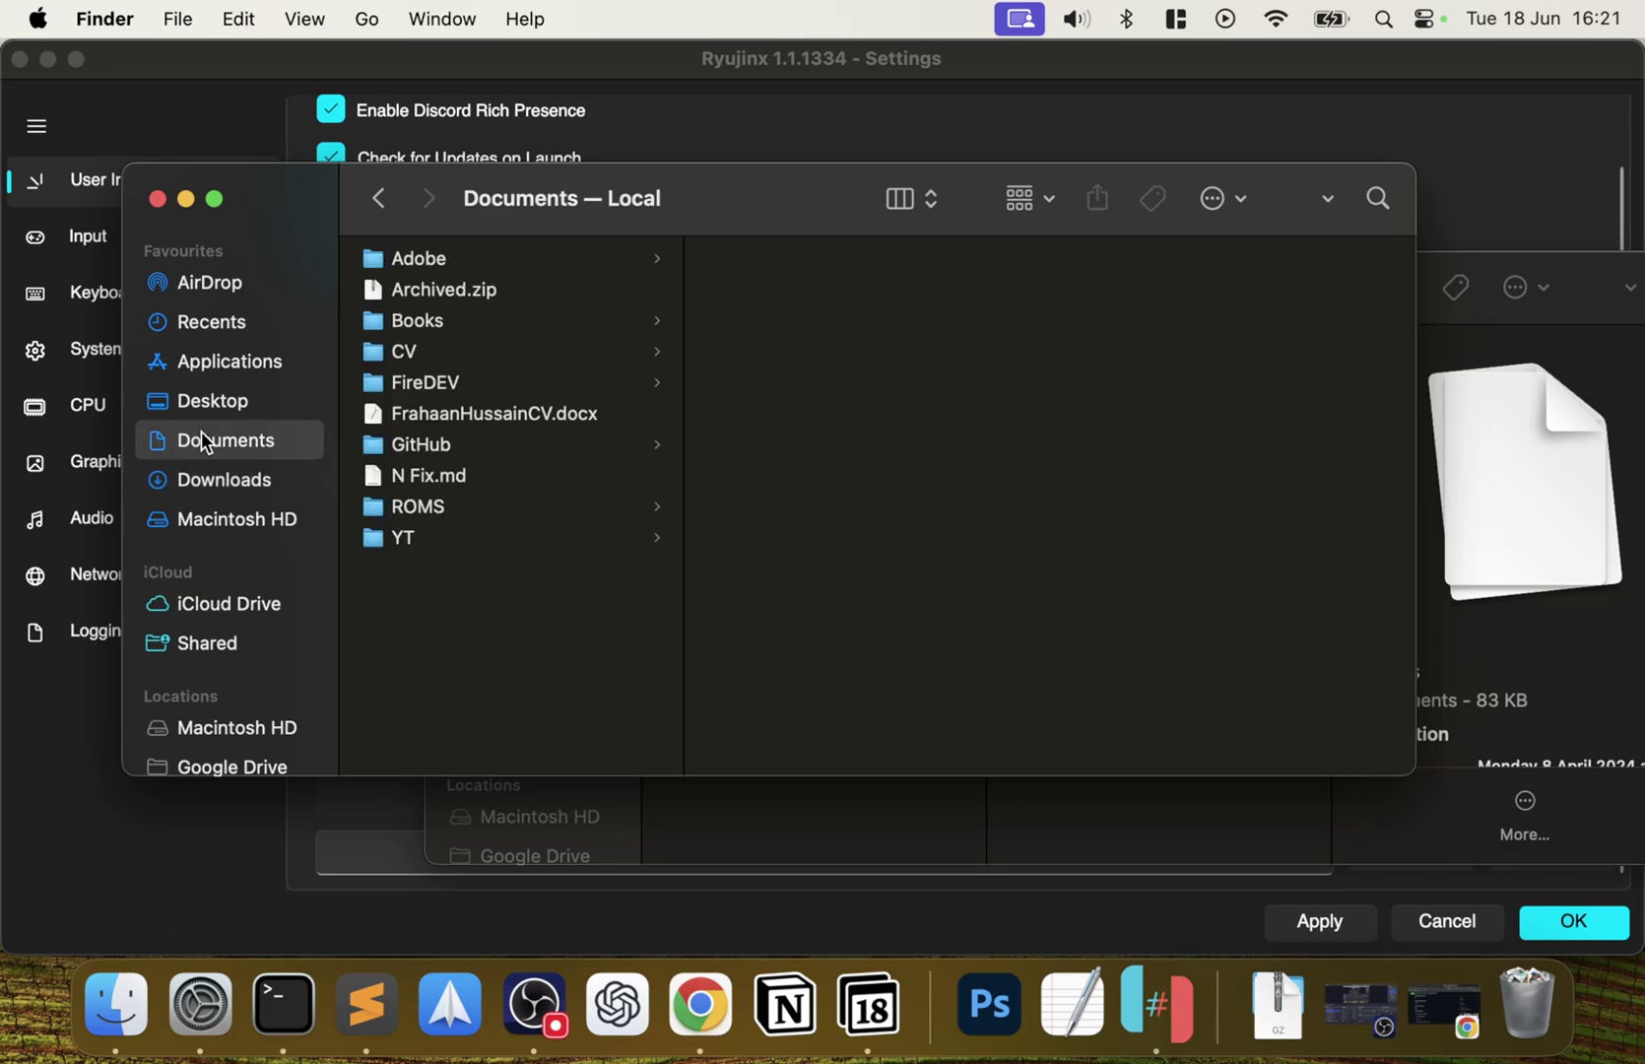
left_click(402, 509)
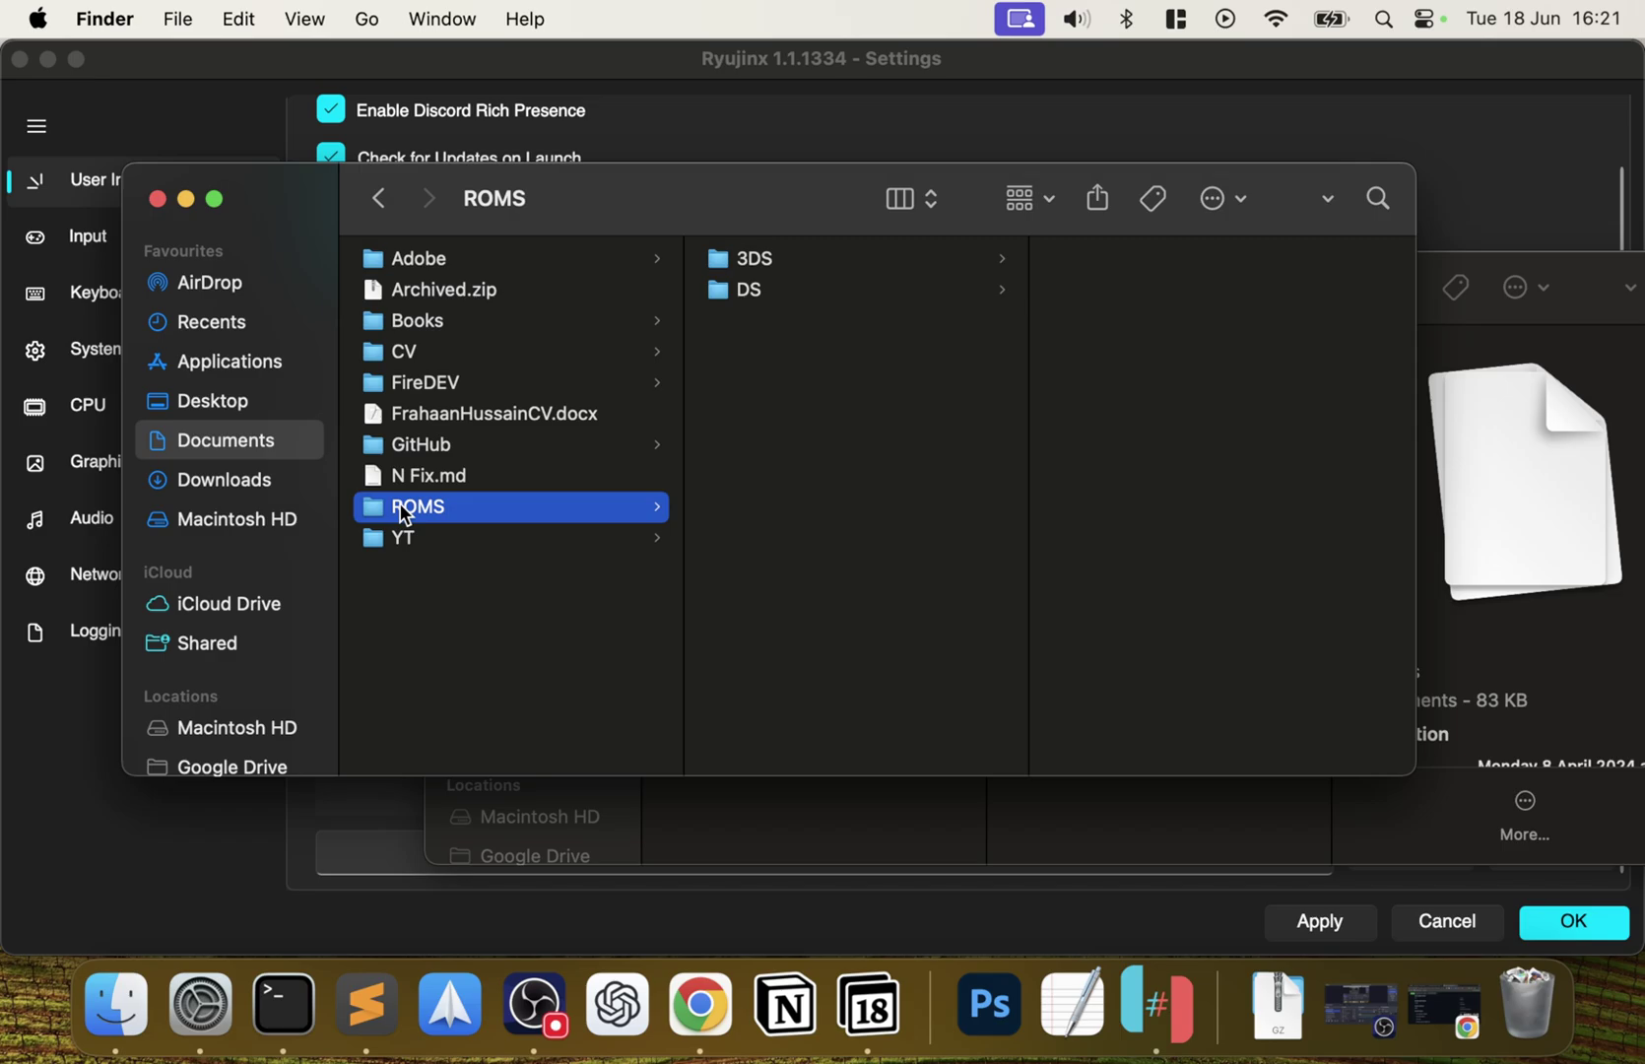
key("super+shift+n")
type("Switch")
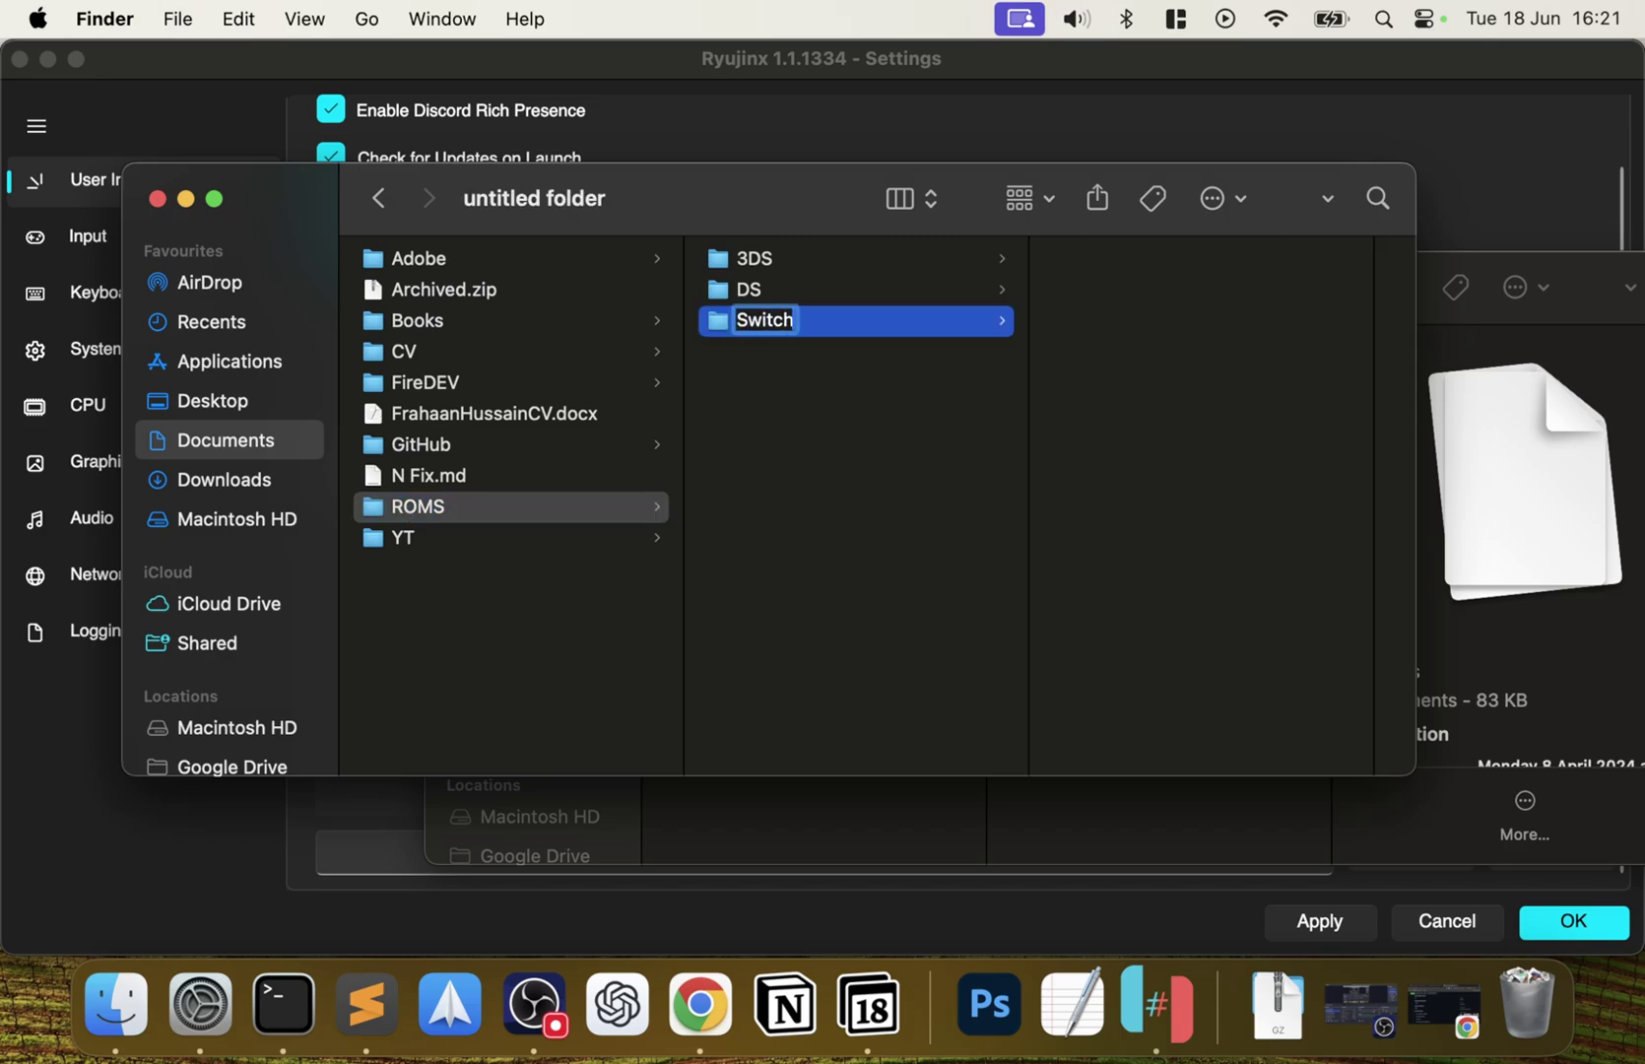
key("Return")
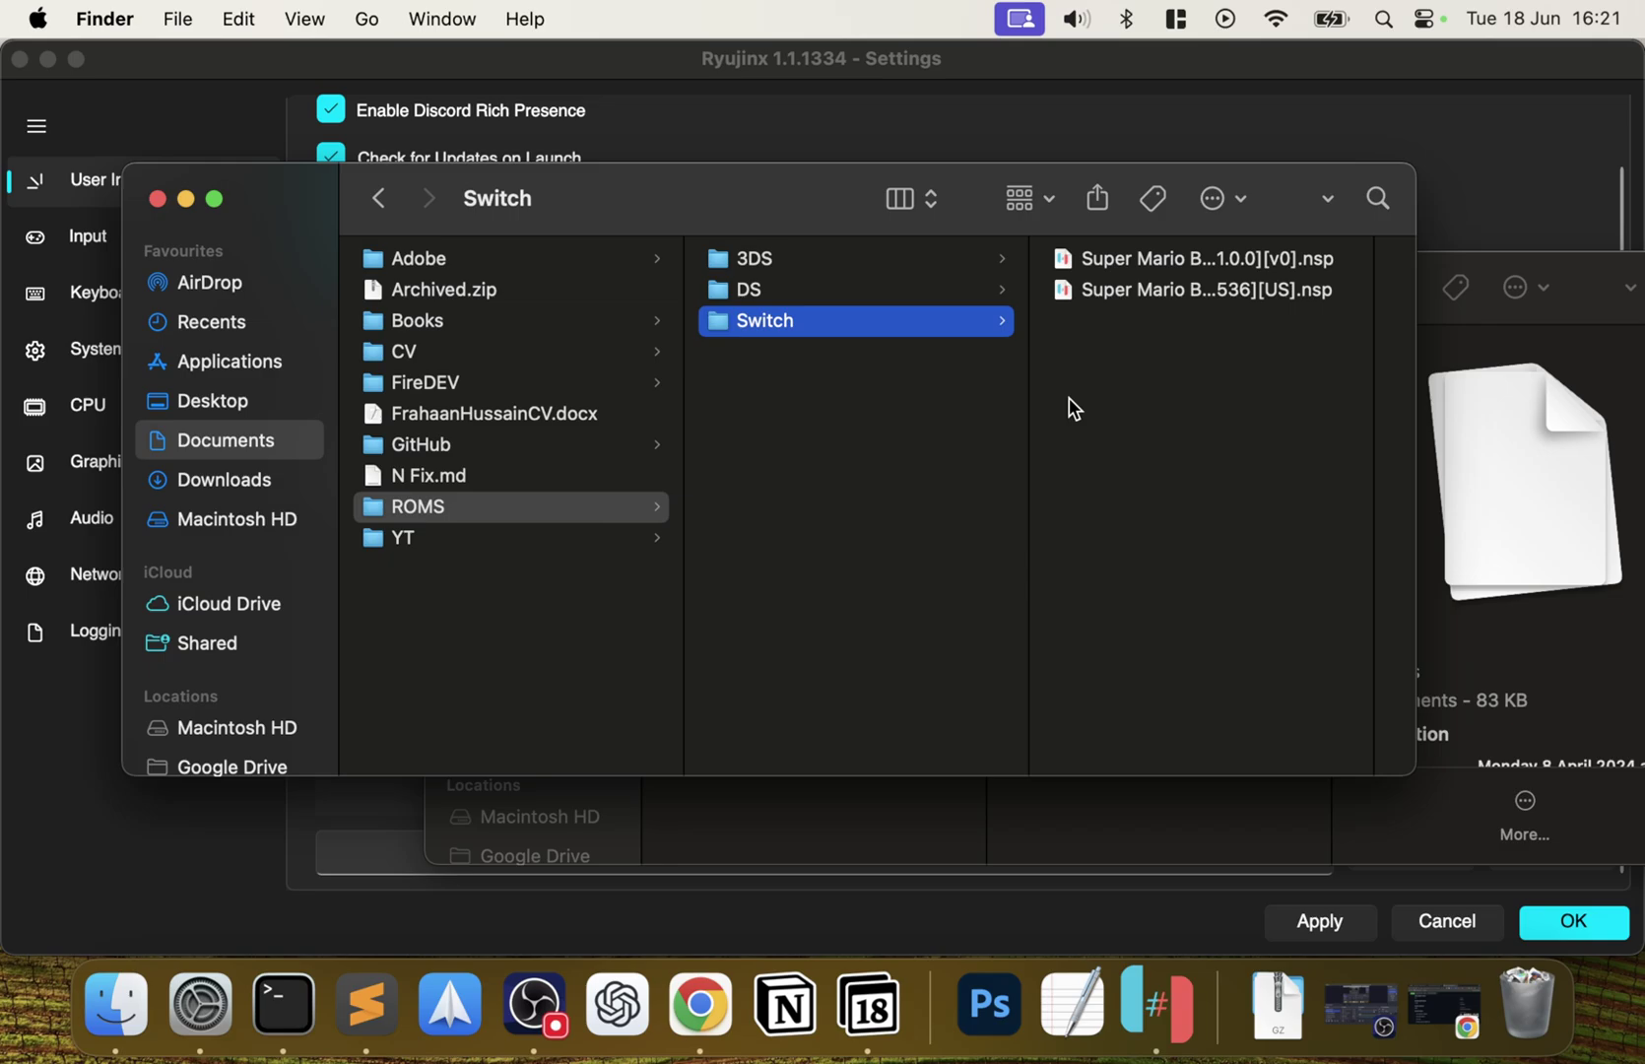
Inspect both .nsp files in the Switch folder, close that Finder window and return to the Ryujinx settings.
left_click(1180, 300)
key("Up")
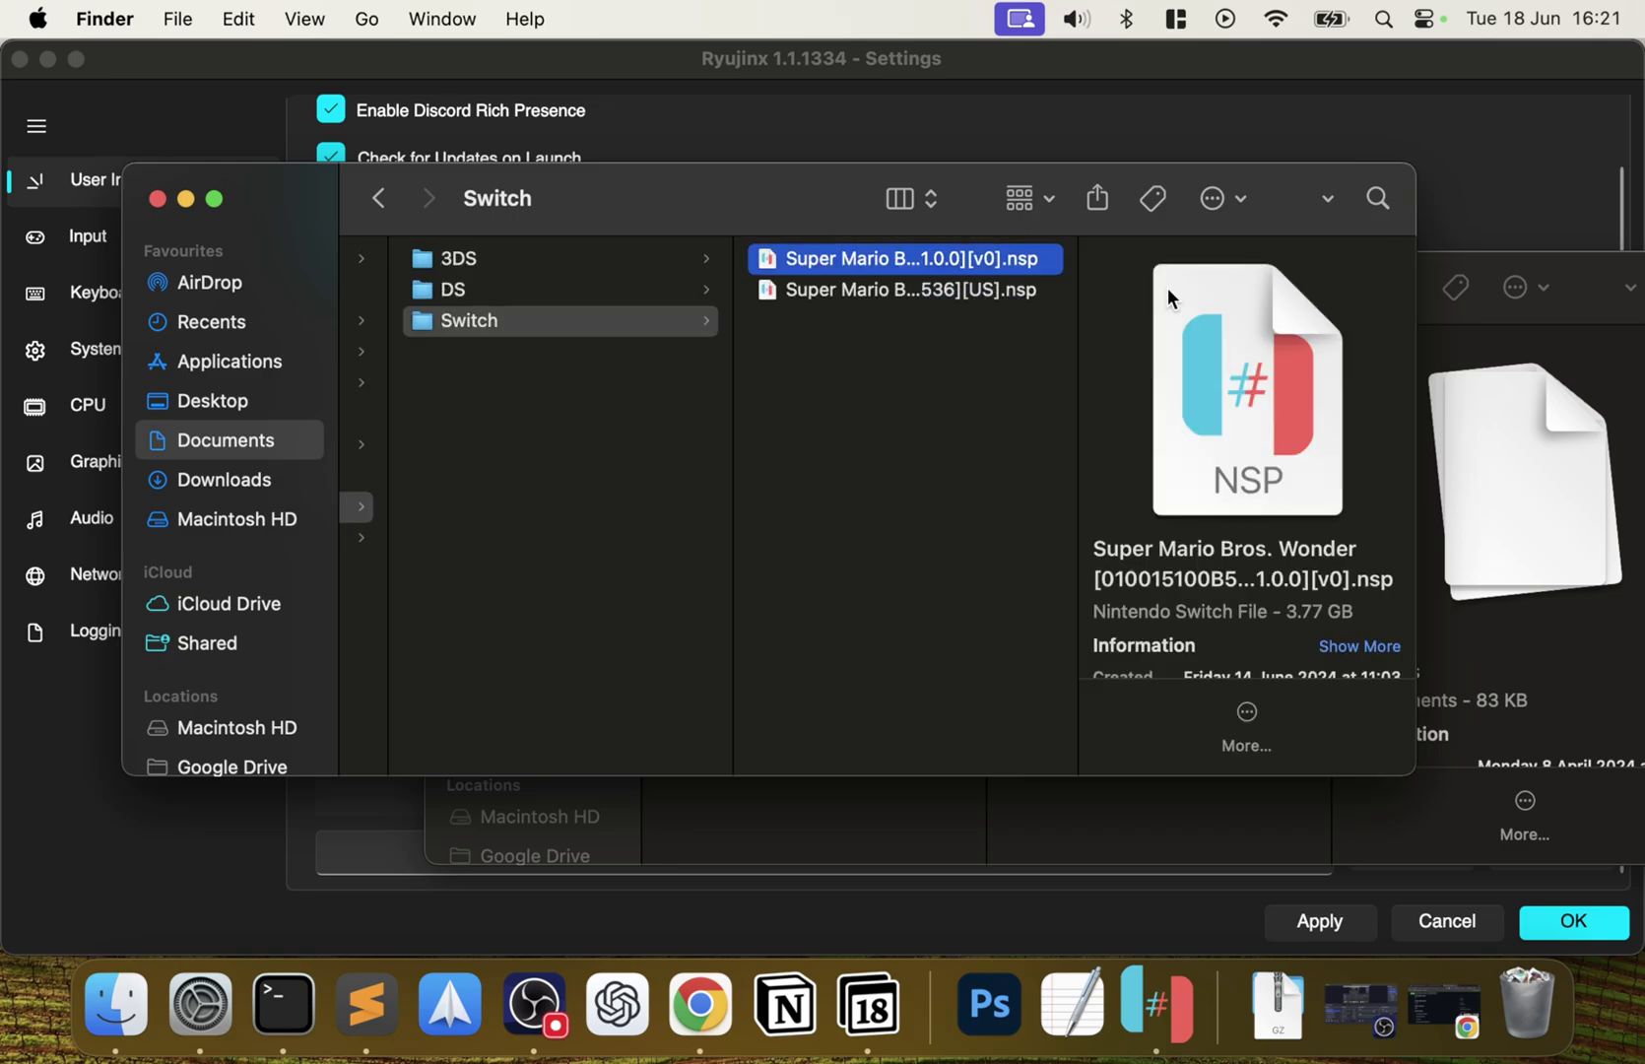
key("Down")
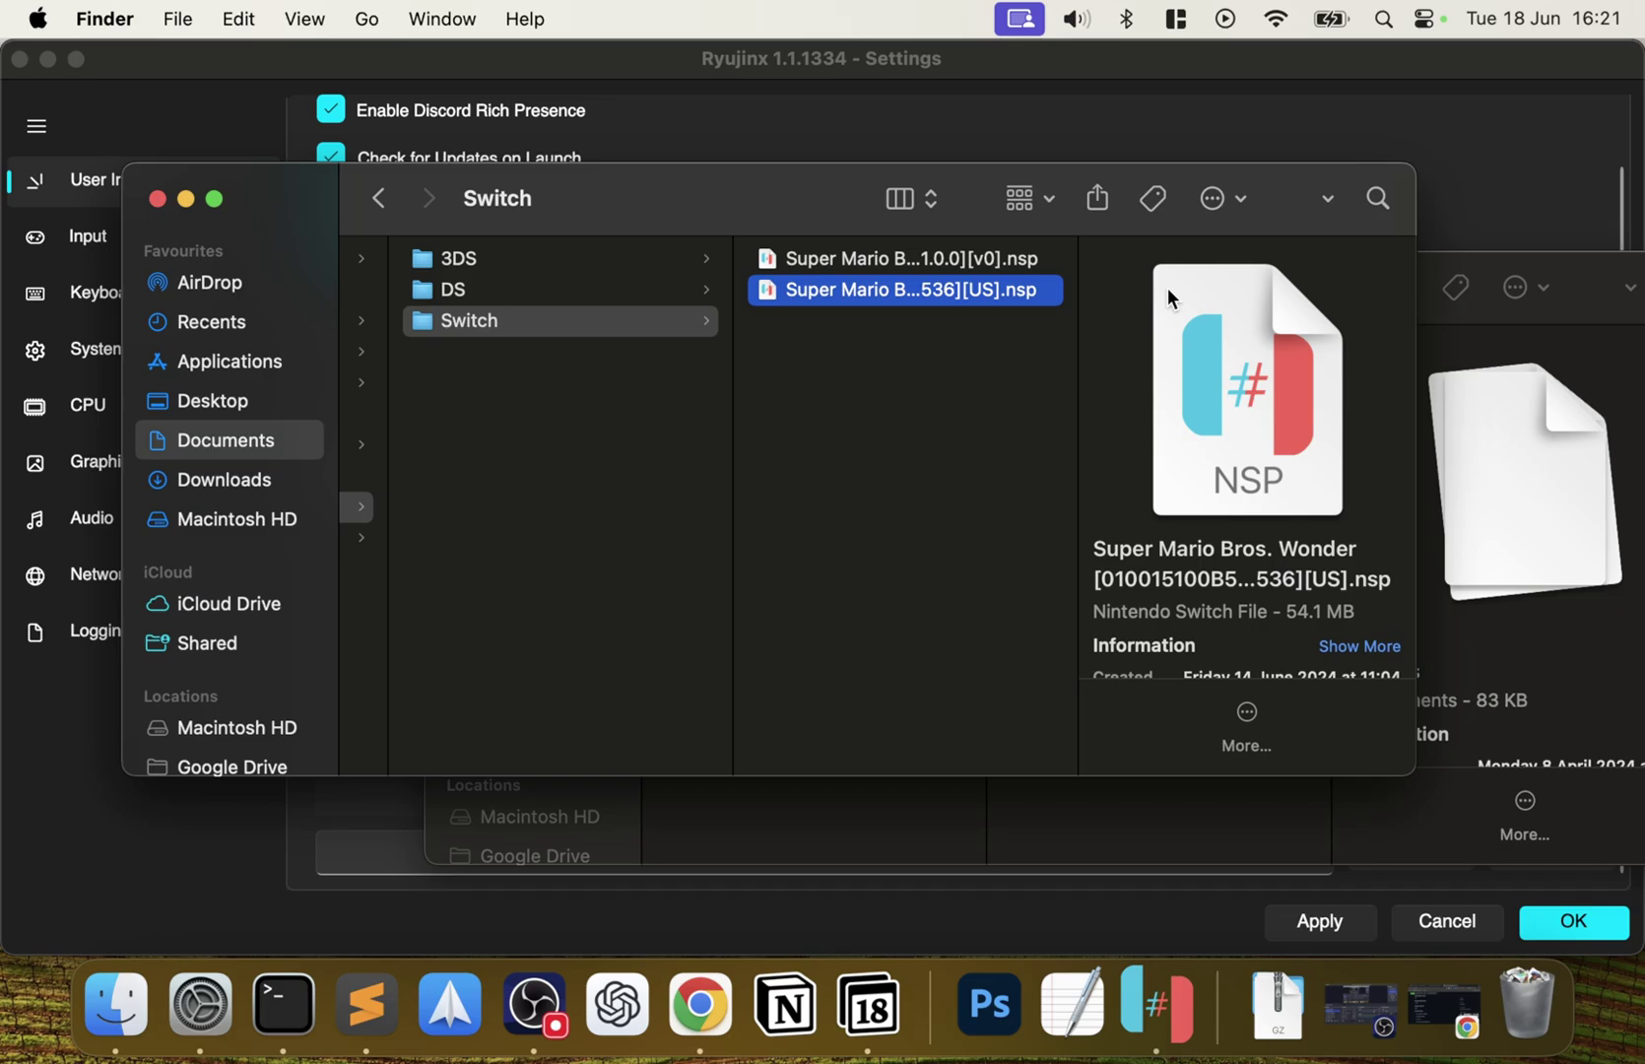
left_click(156, 198)
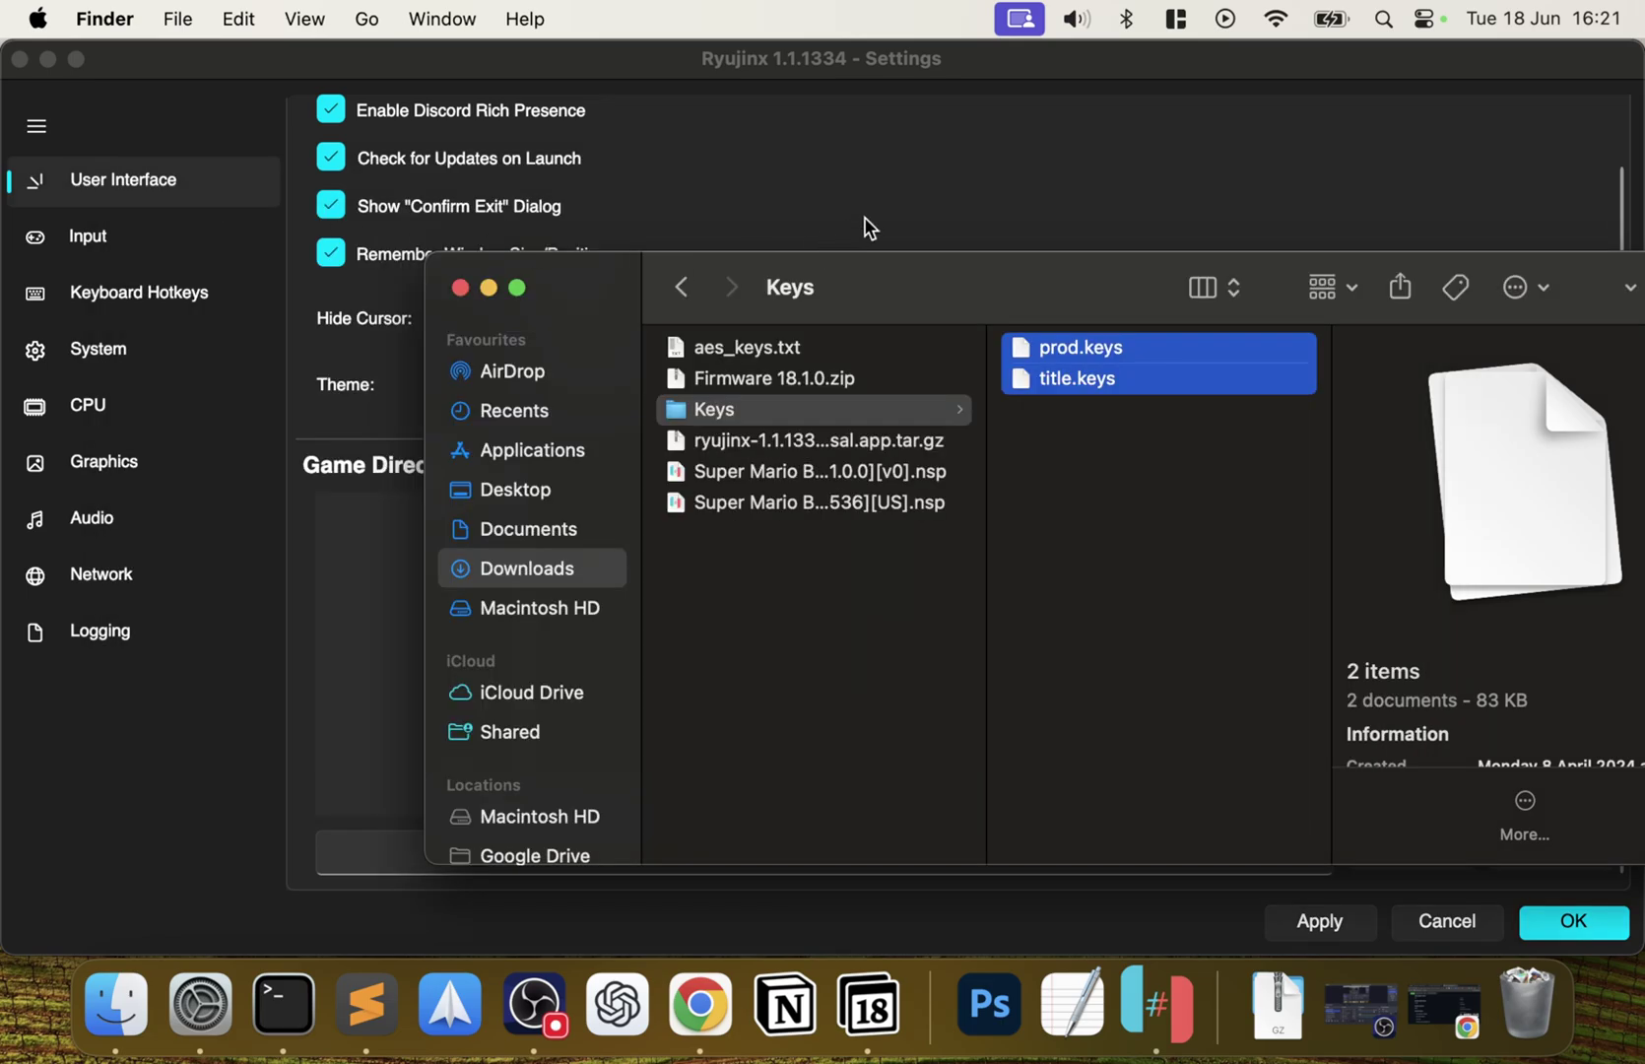
left_click(865, 219)
Add the Documents/ROMS/Switch folder to the game directories.
left_click(1455, 862)
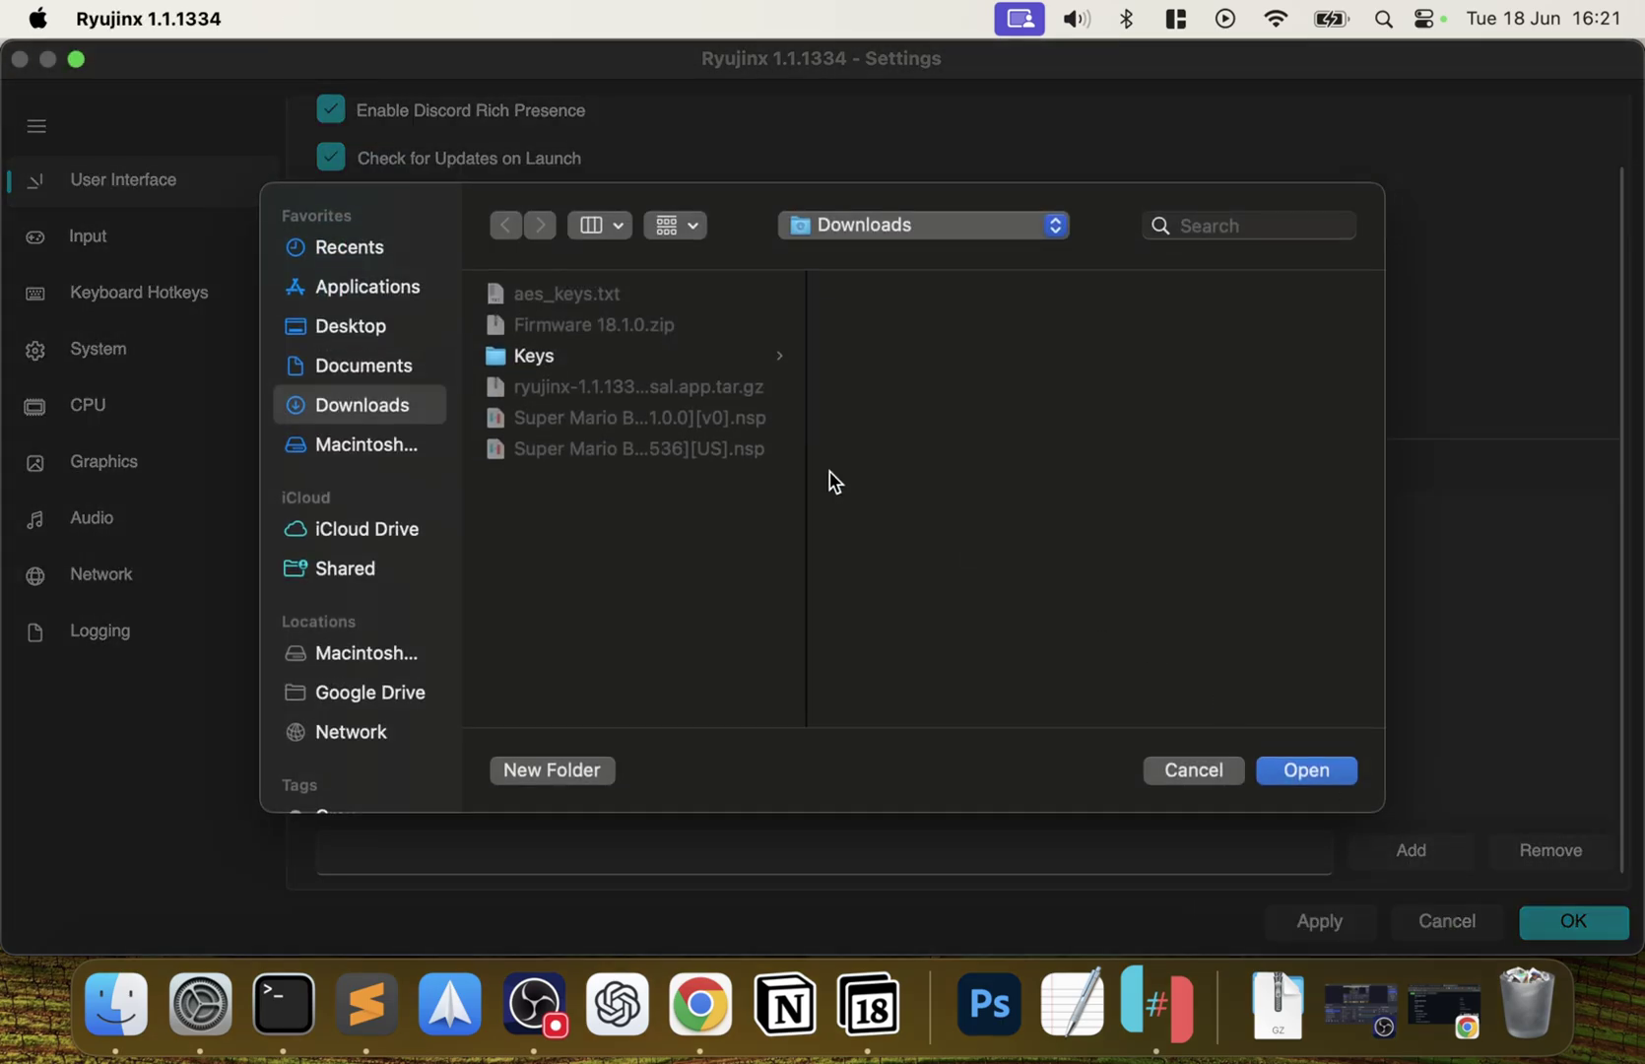
left_click(398, 370)
left_click(599, 544)
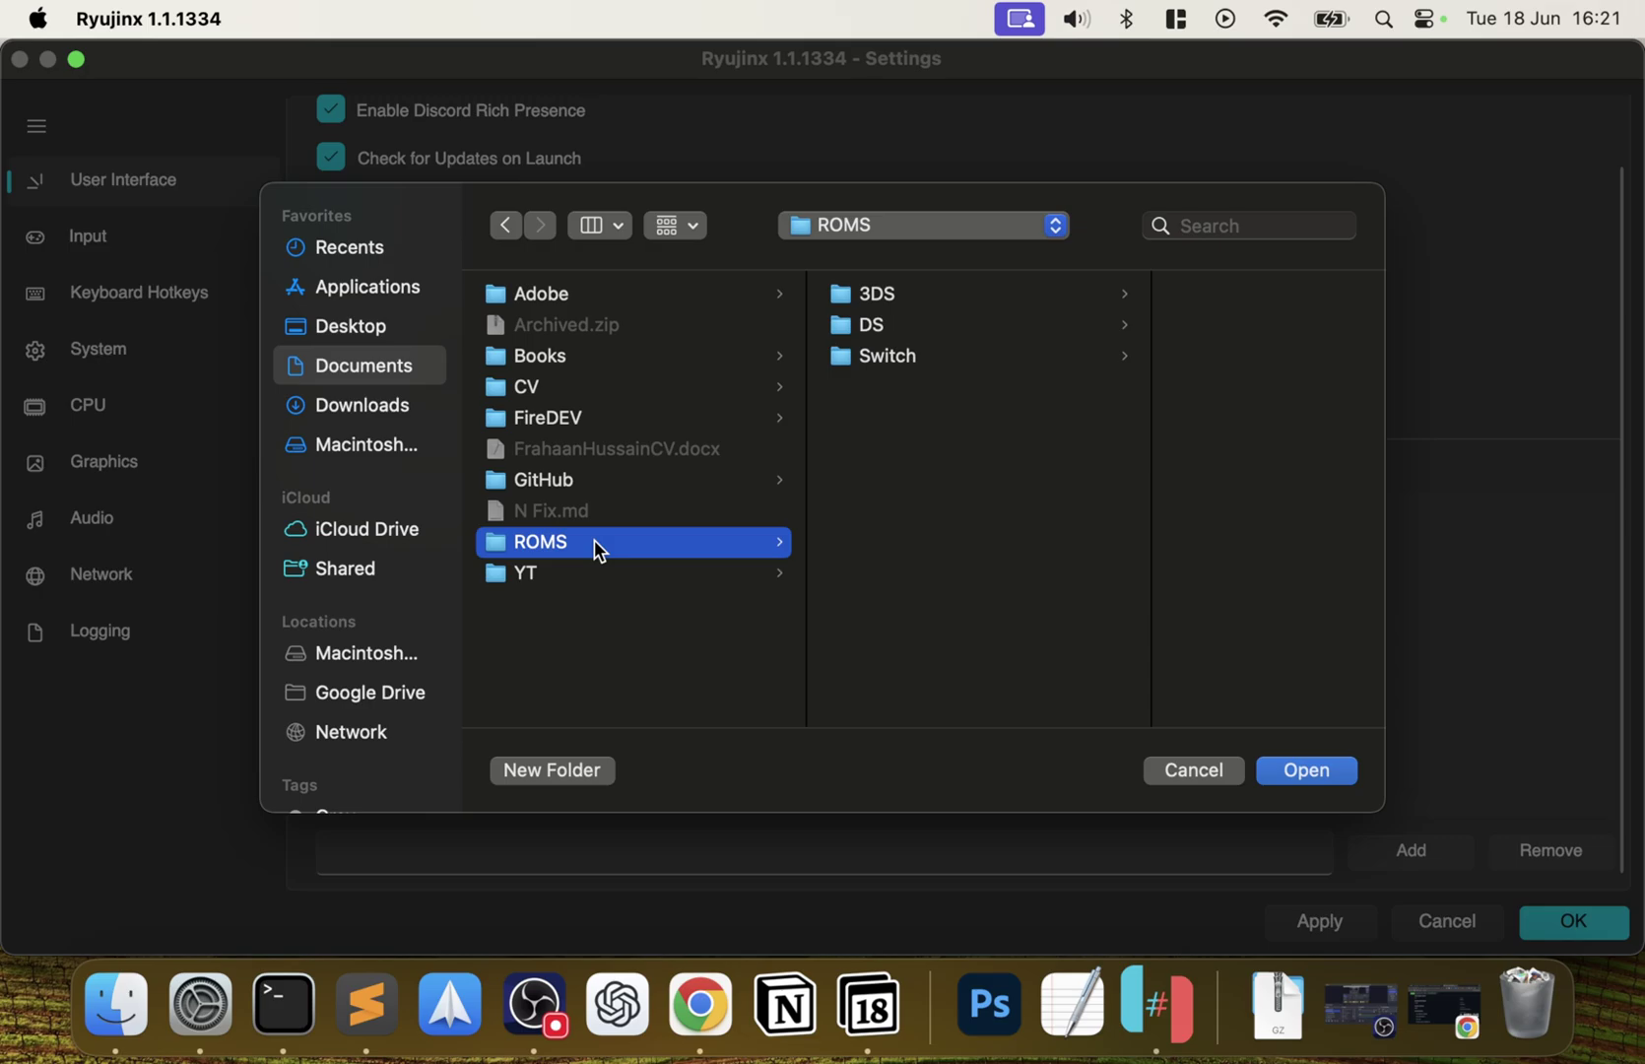
left_click(885, 355)
left_click(1307, 769)
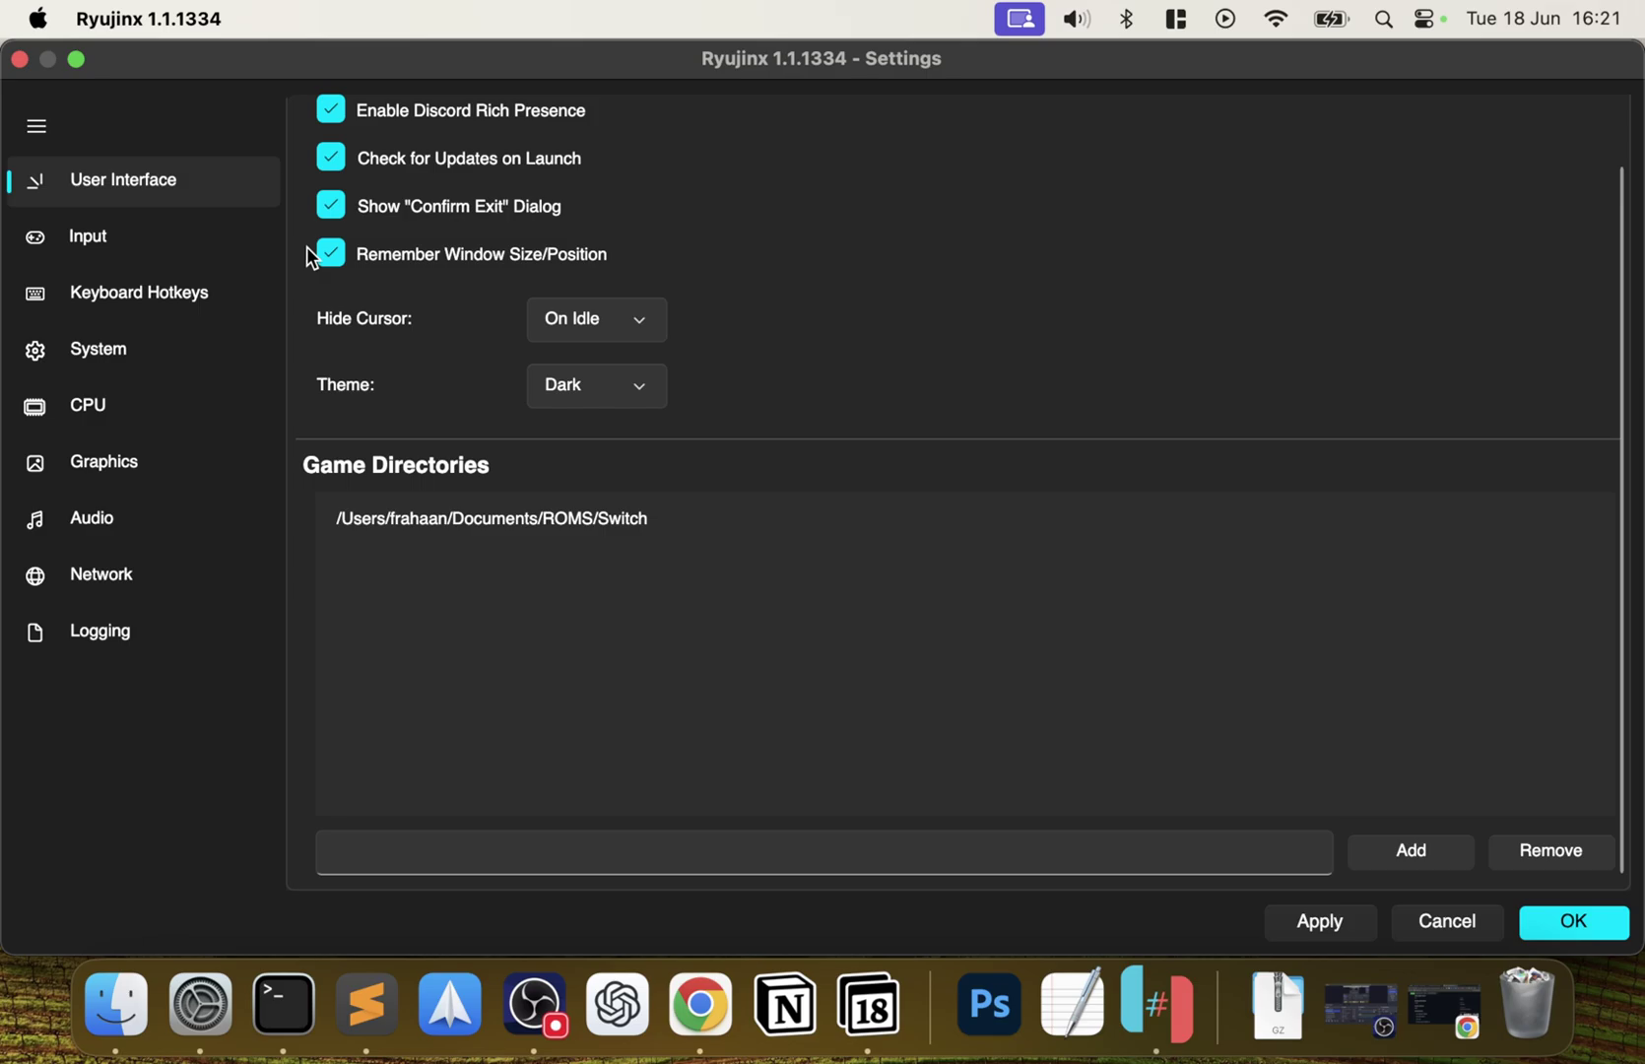
Open the Input settings and review the Player 1 keyboard mapping and the docked mode and direct access options.
left_click(157, 247)
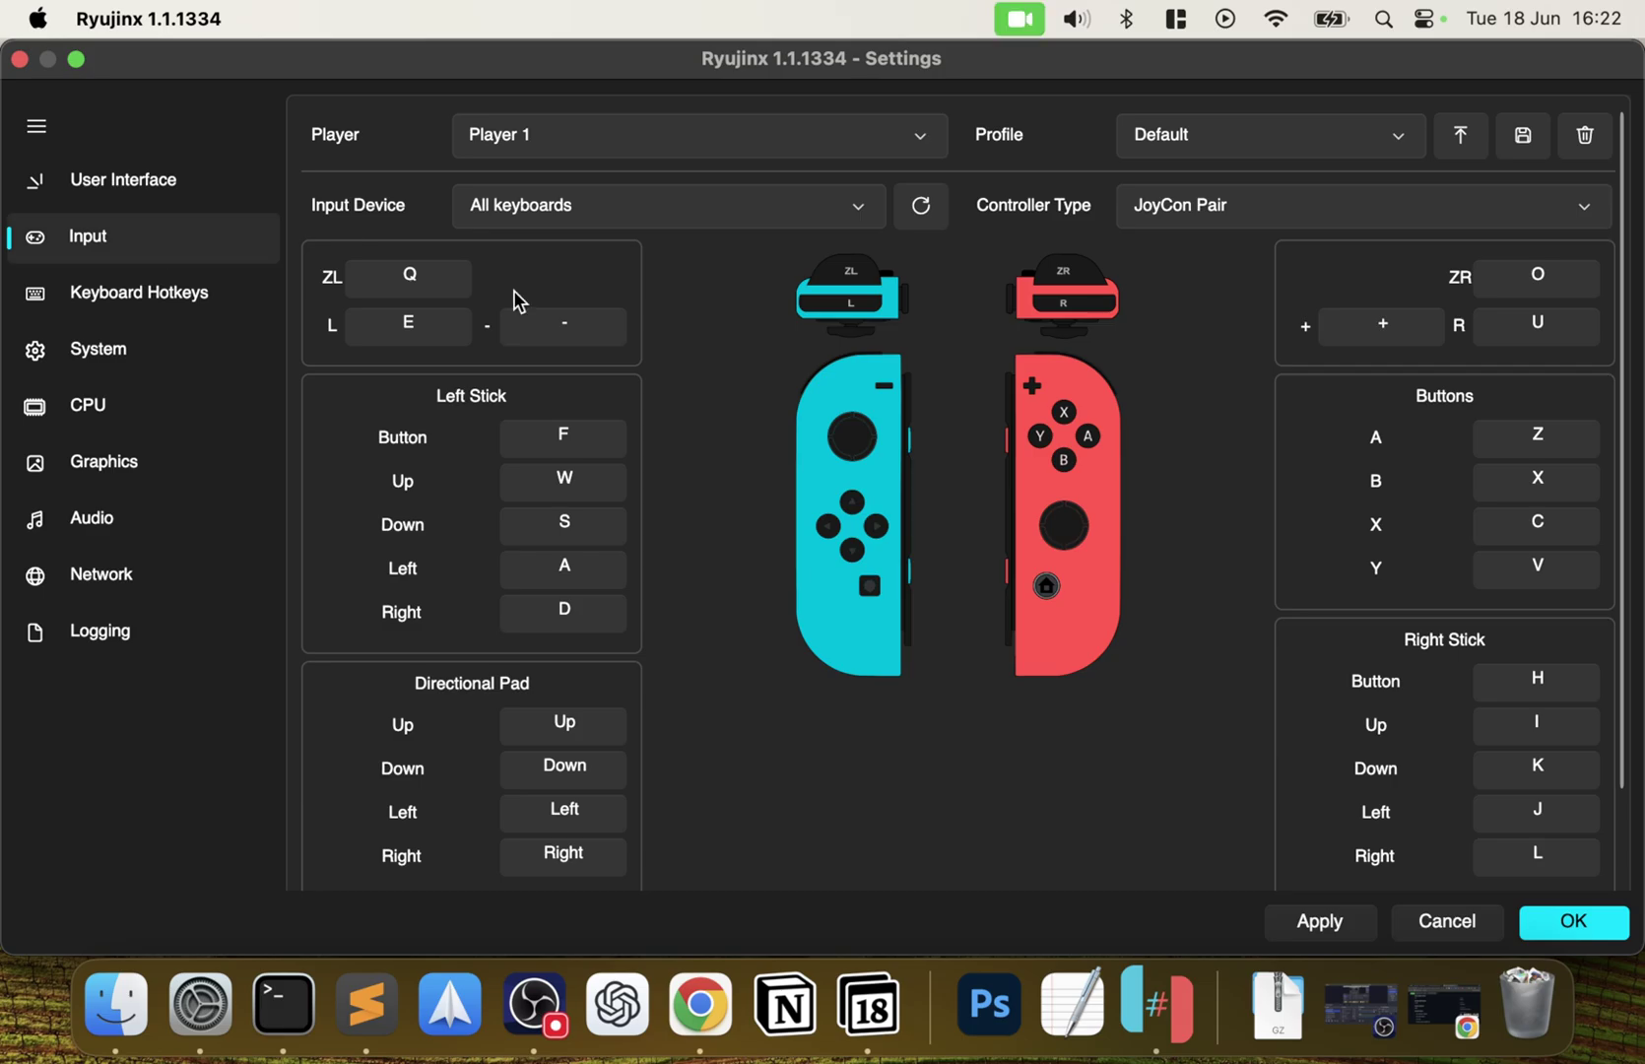
scroll(863, 581, "down", 2)
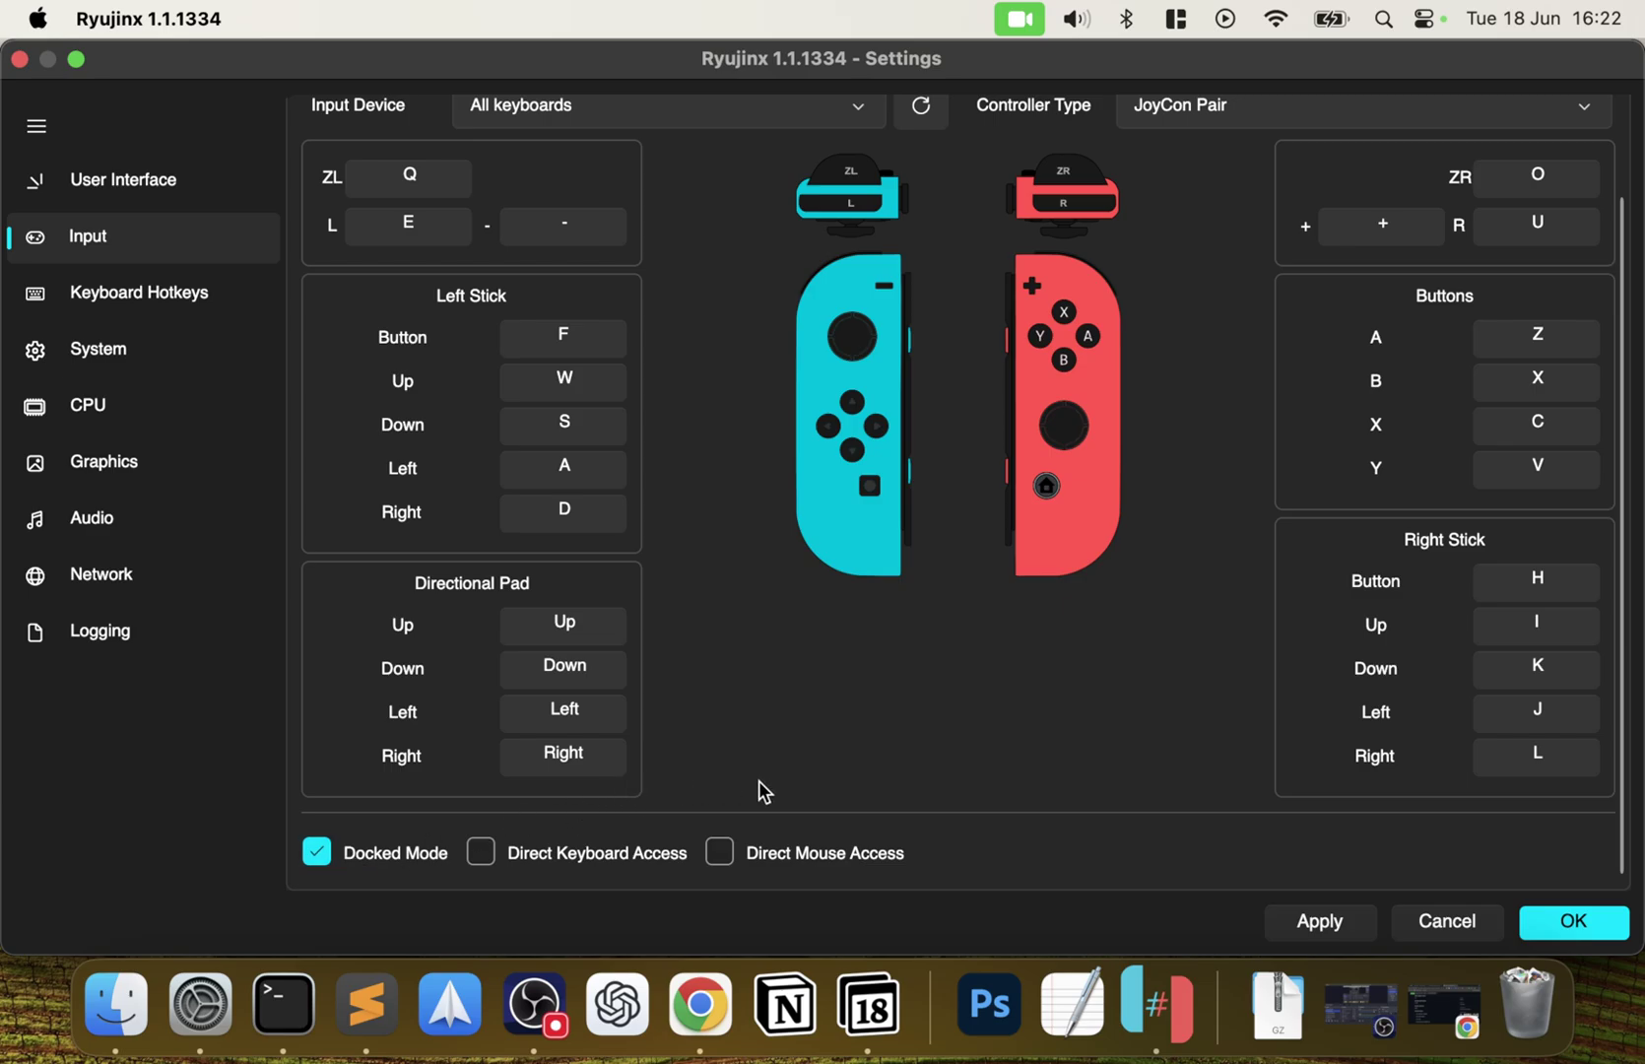
scroll(503, 847, "up", 2)
Try the Pro Controller type for Player 1, return it to JoyCon Pair and look over the mappings.
left_click(1217, 208)
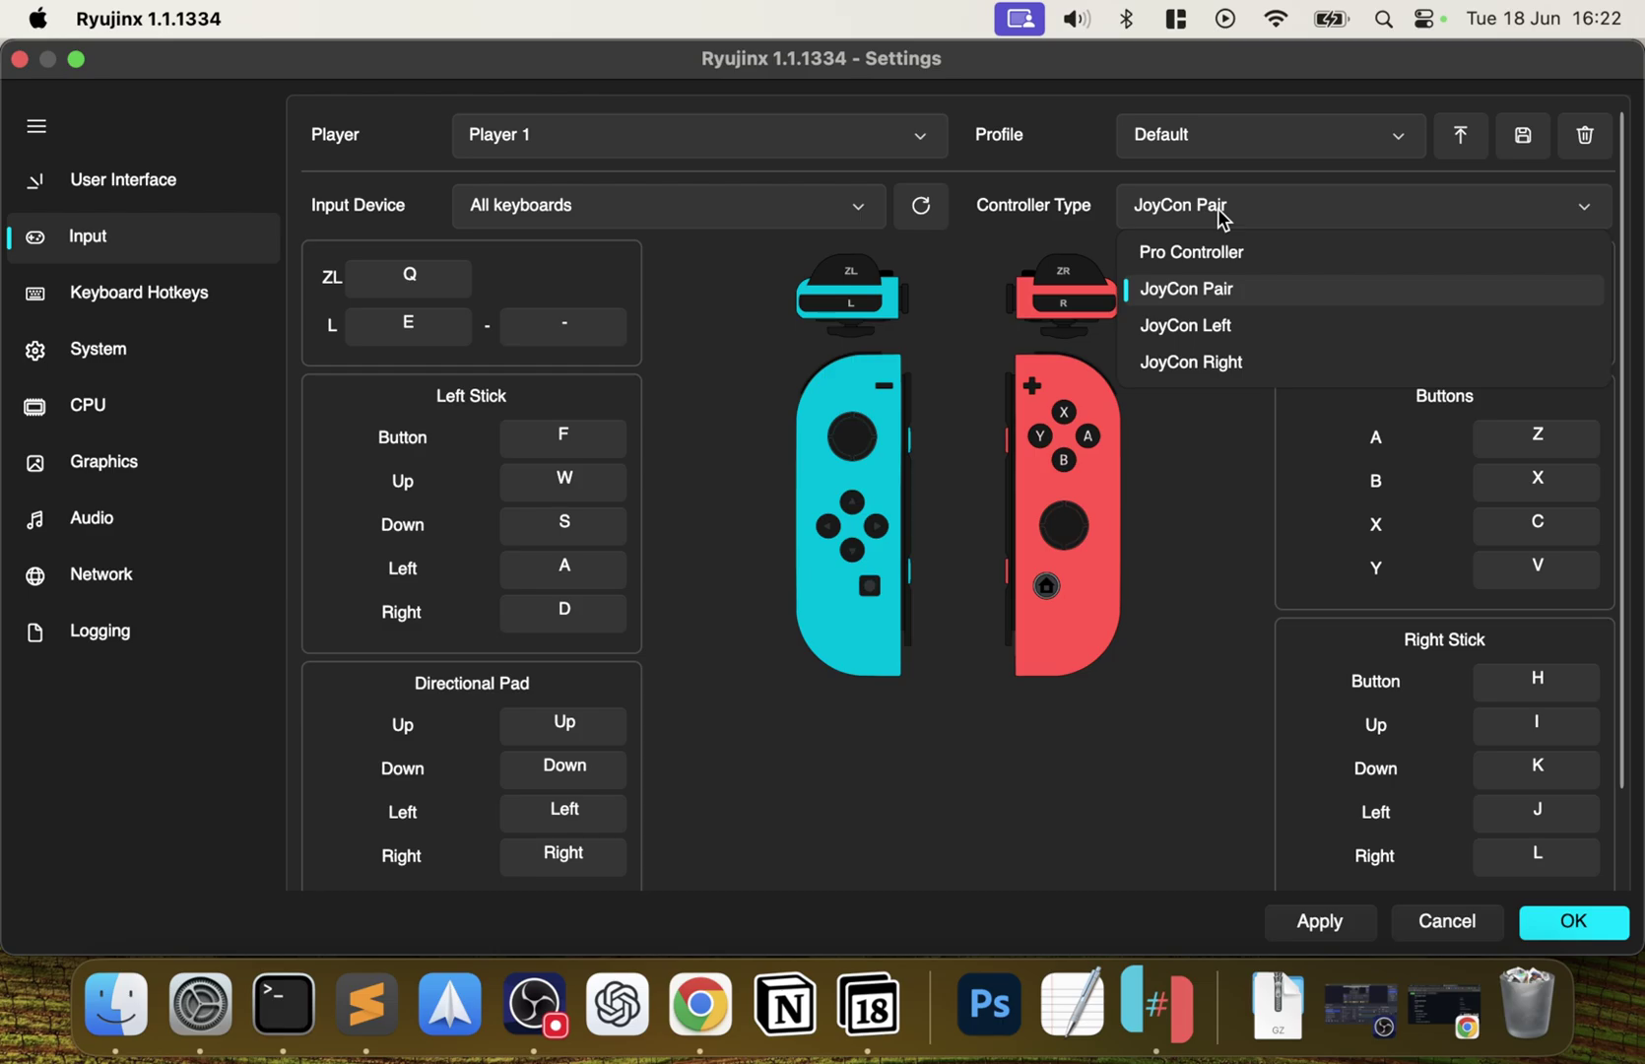
left_click(1213, 248)
scroll(965, 587, "down", 2)
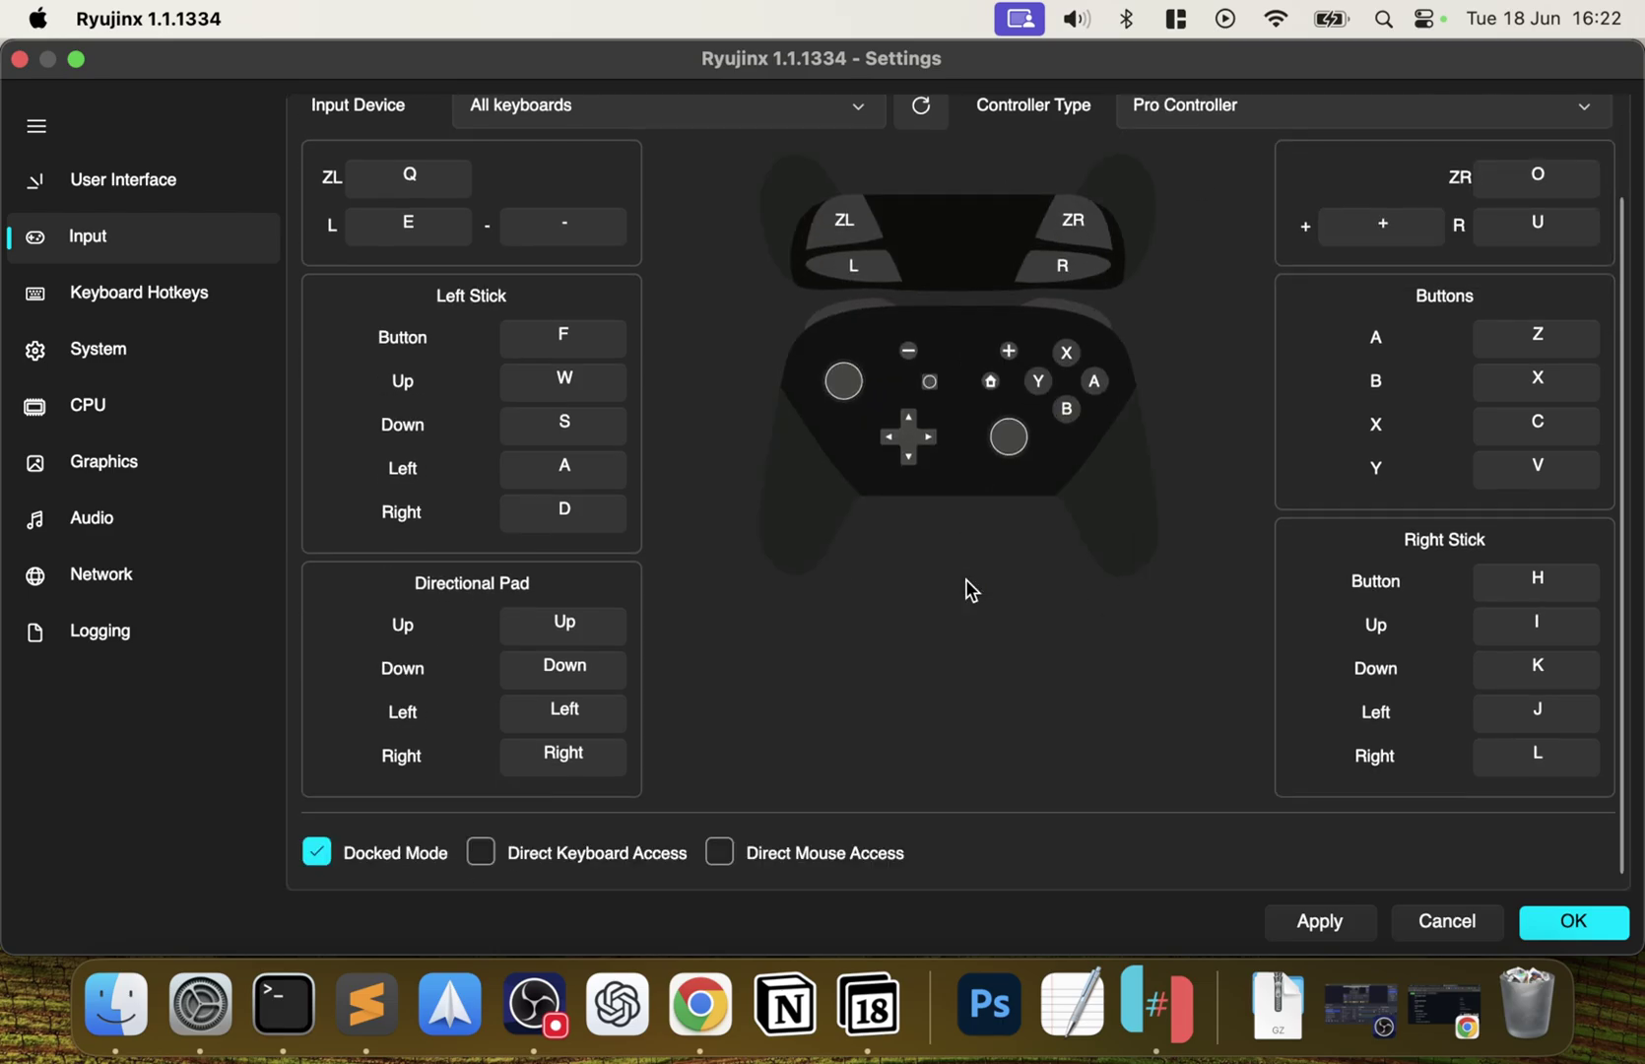
scroll(1278, 308, "up", 2)
left_click(1269, 219)
left_click(1251, 286)
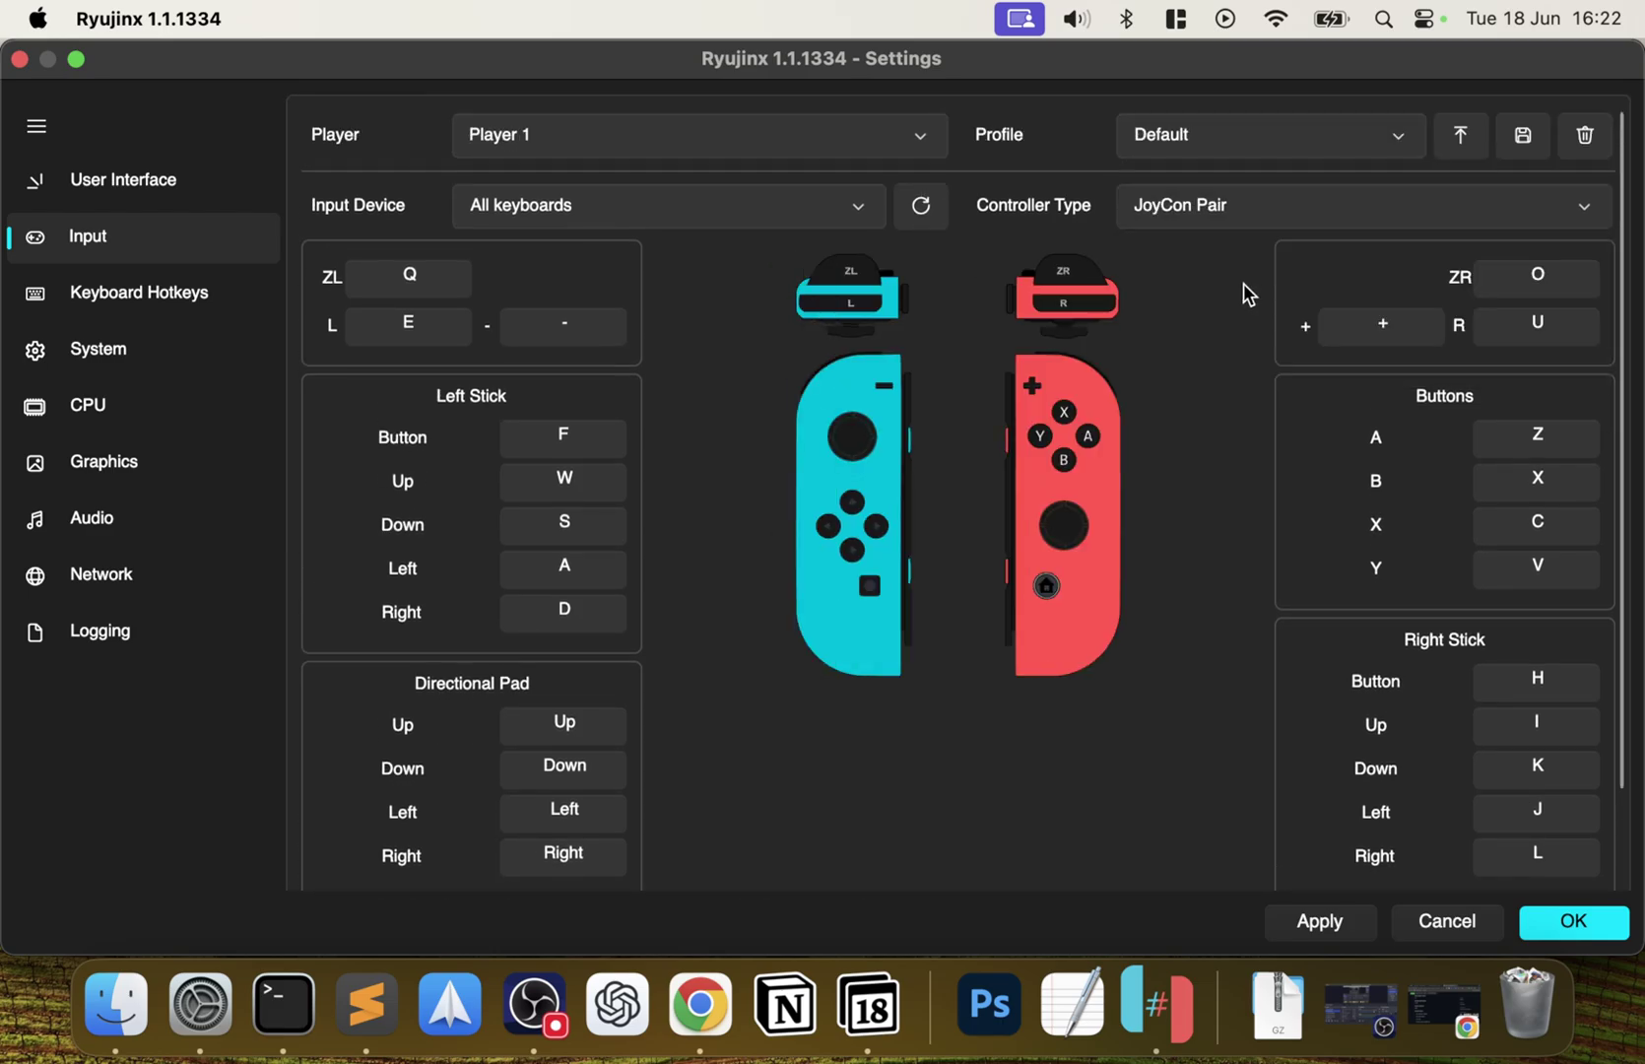
scroll(801, 624, "down", 2)
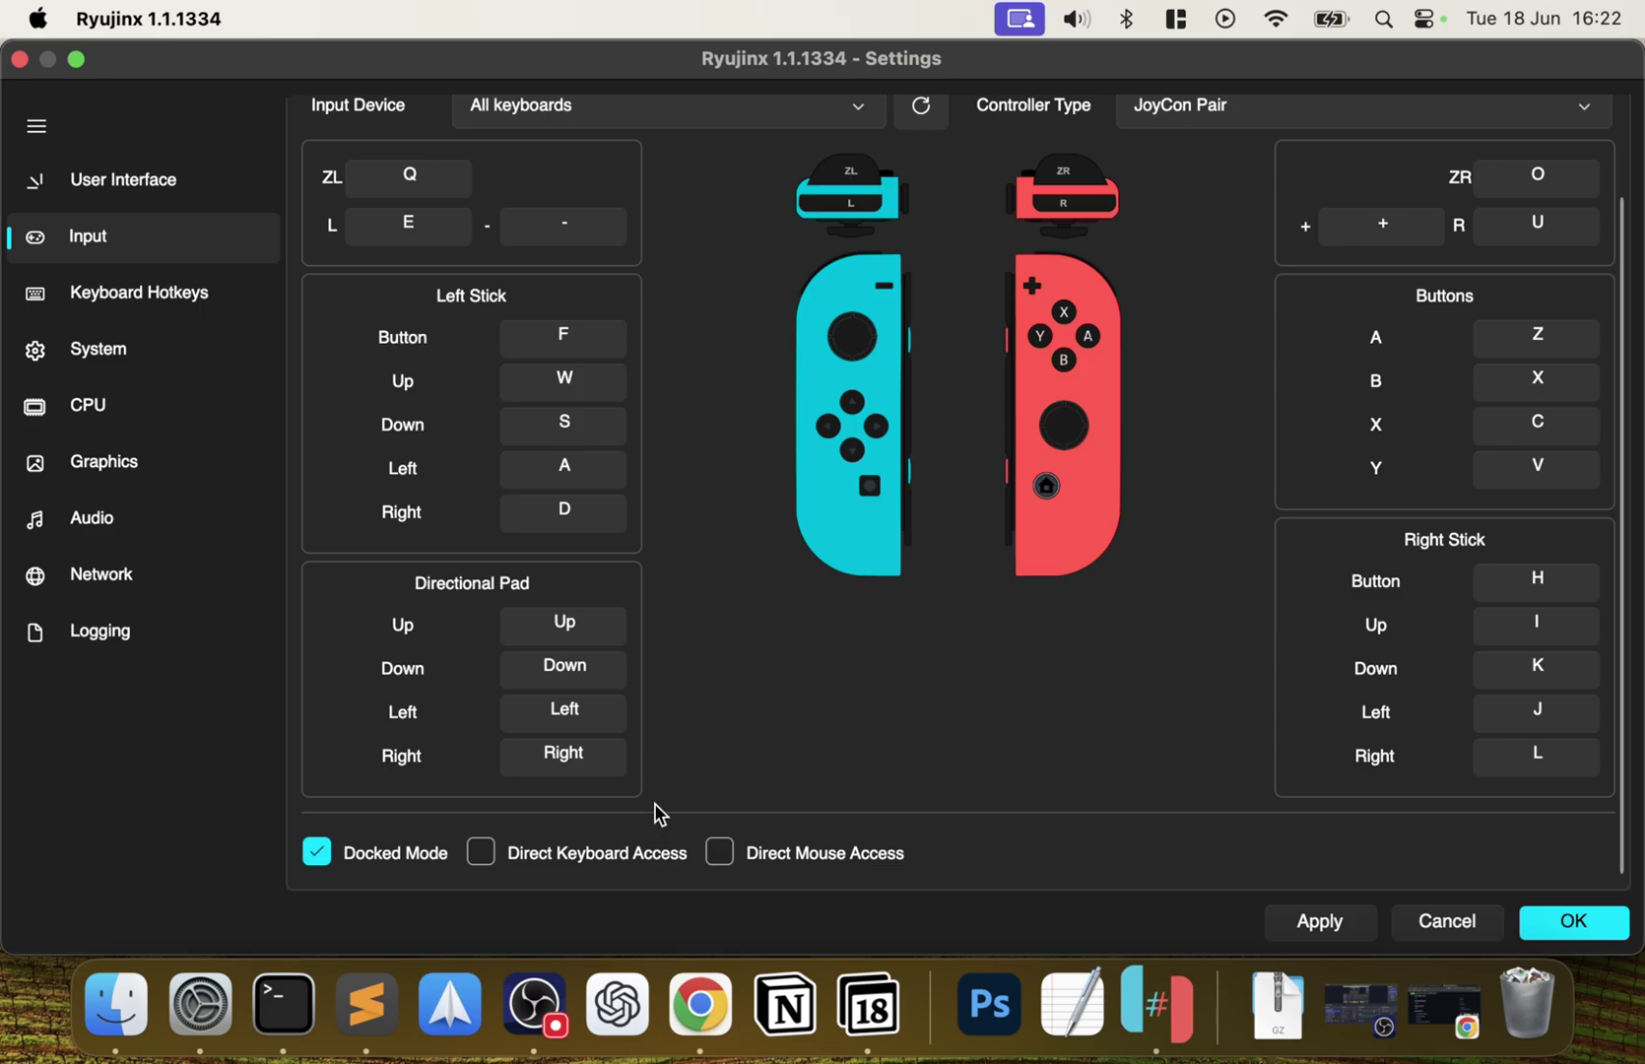
scroll(695, 767, "up", 2)
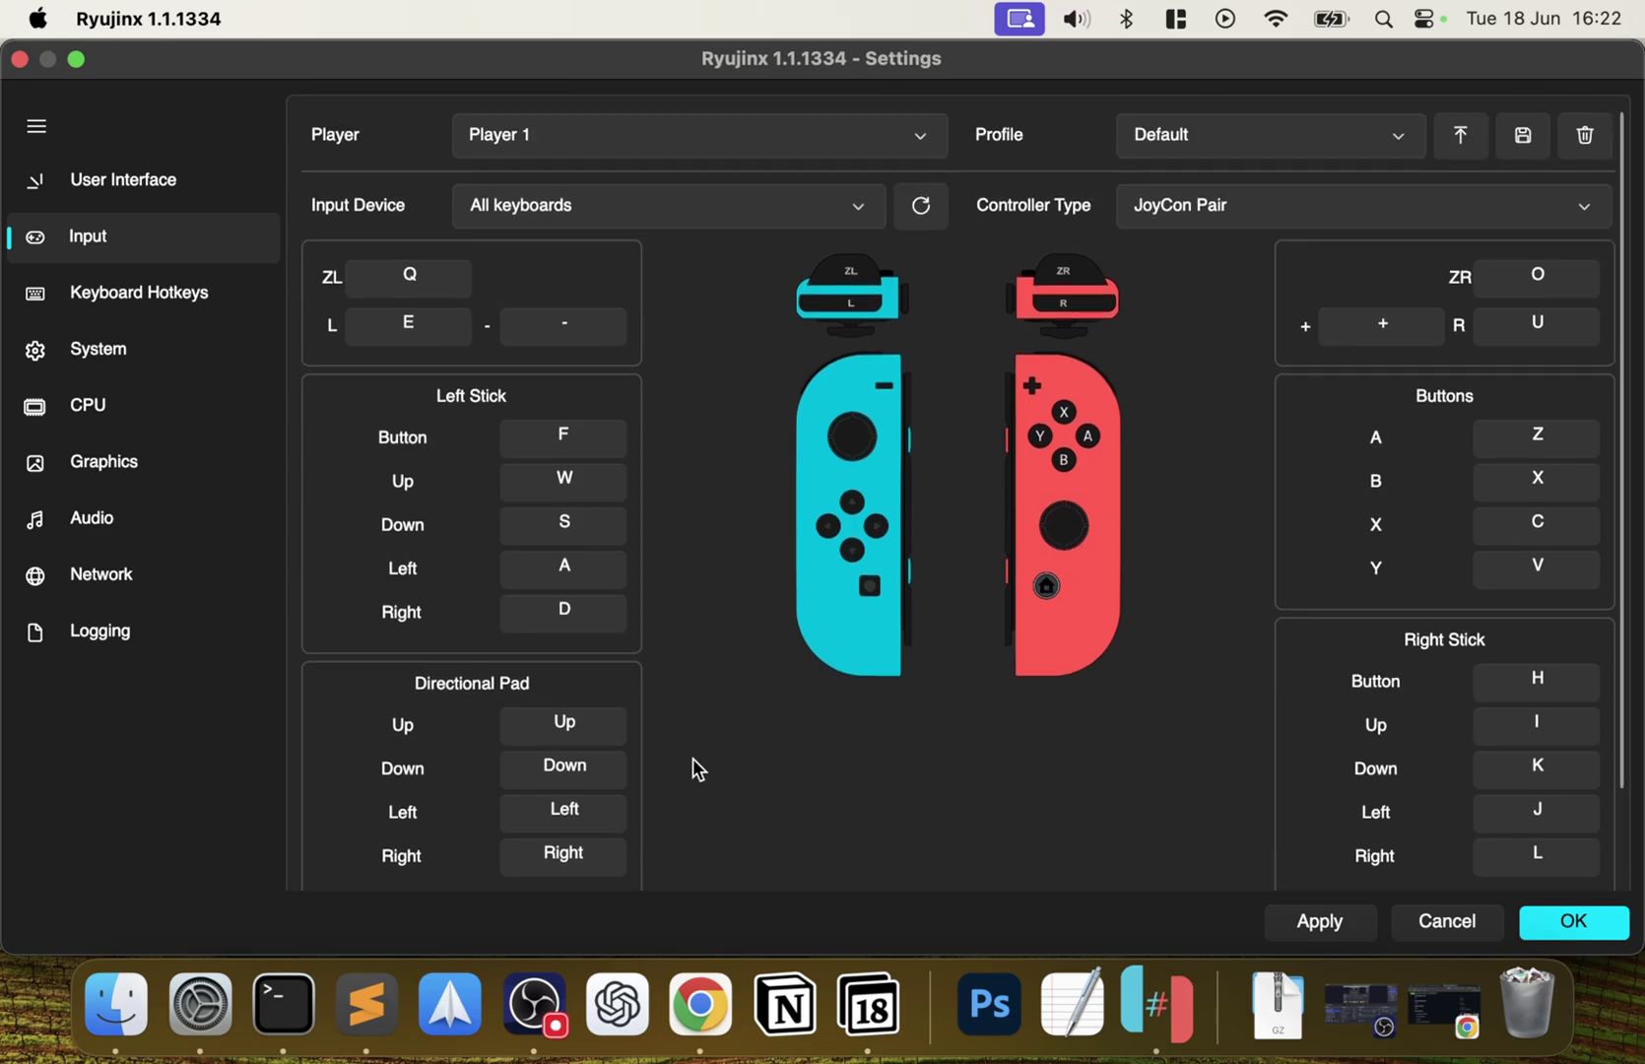
Try binding Left Stick Up to P and restore the binding to W.
left_click(566, 487)
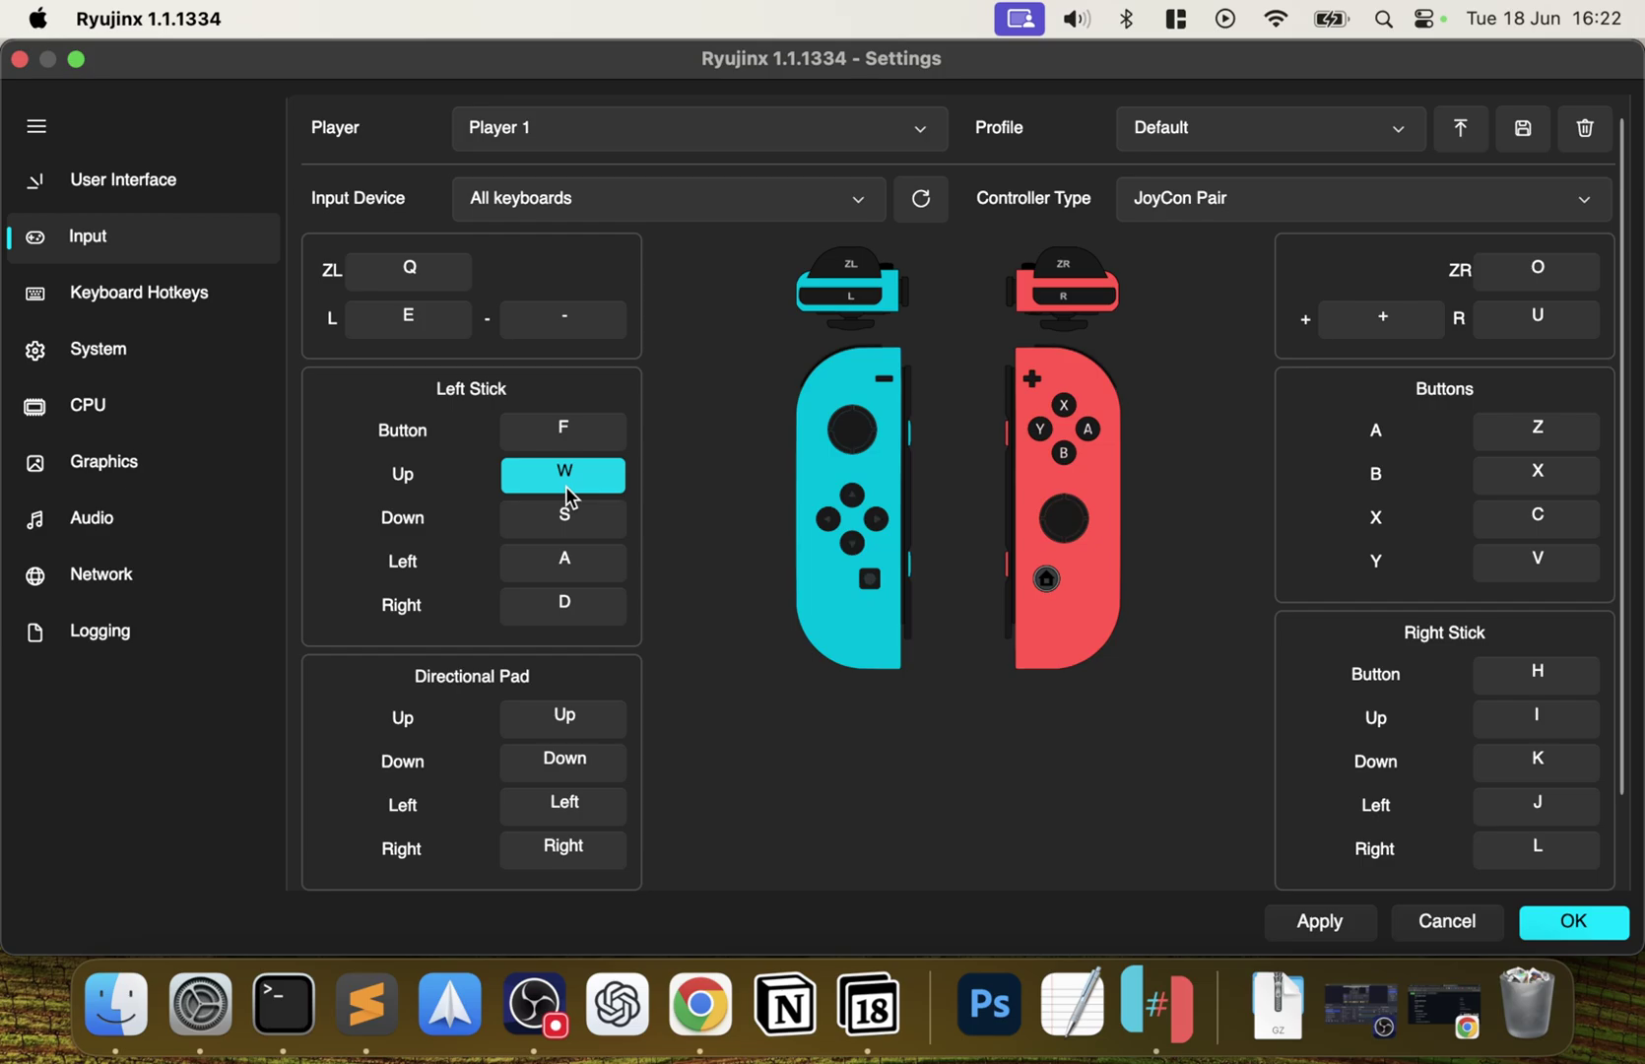
key("p")
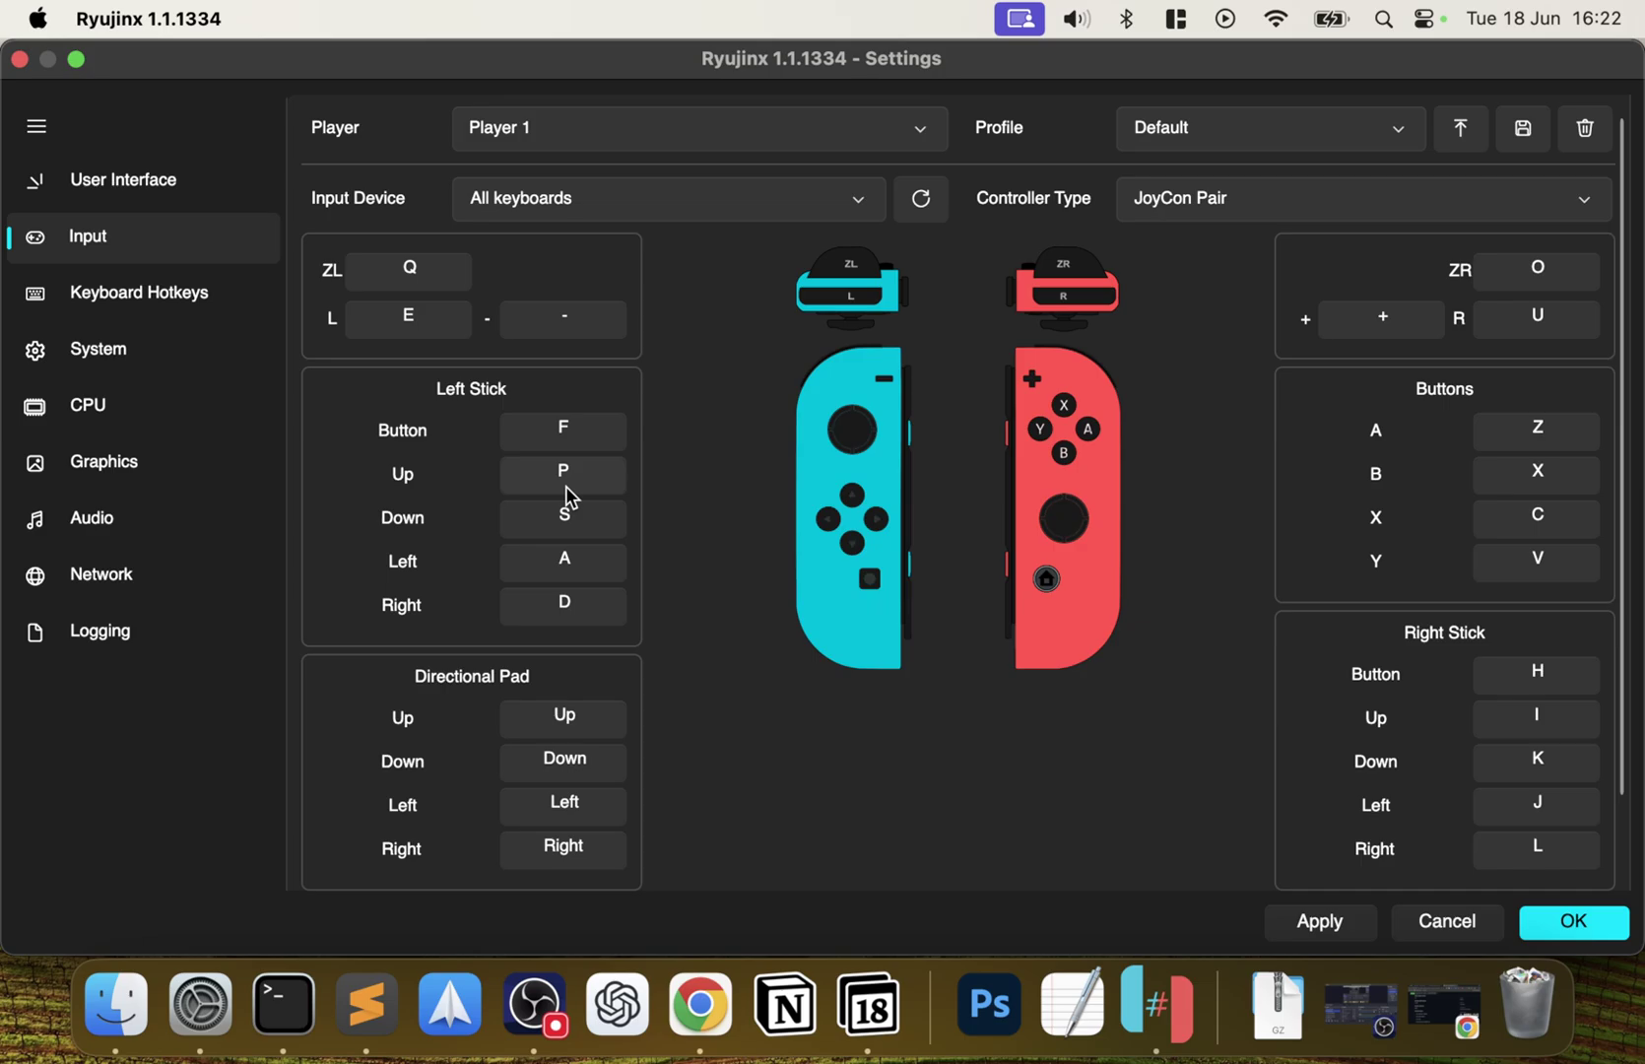
left_click(566, 486)
key("w")
scroll(849, 406, "up", 1)
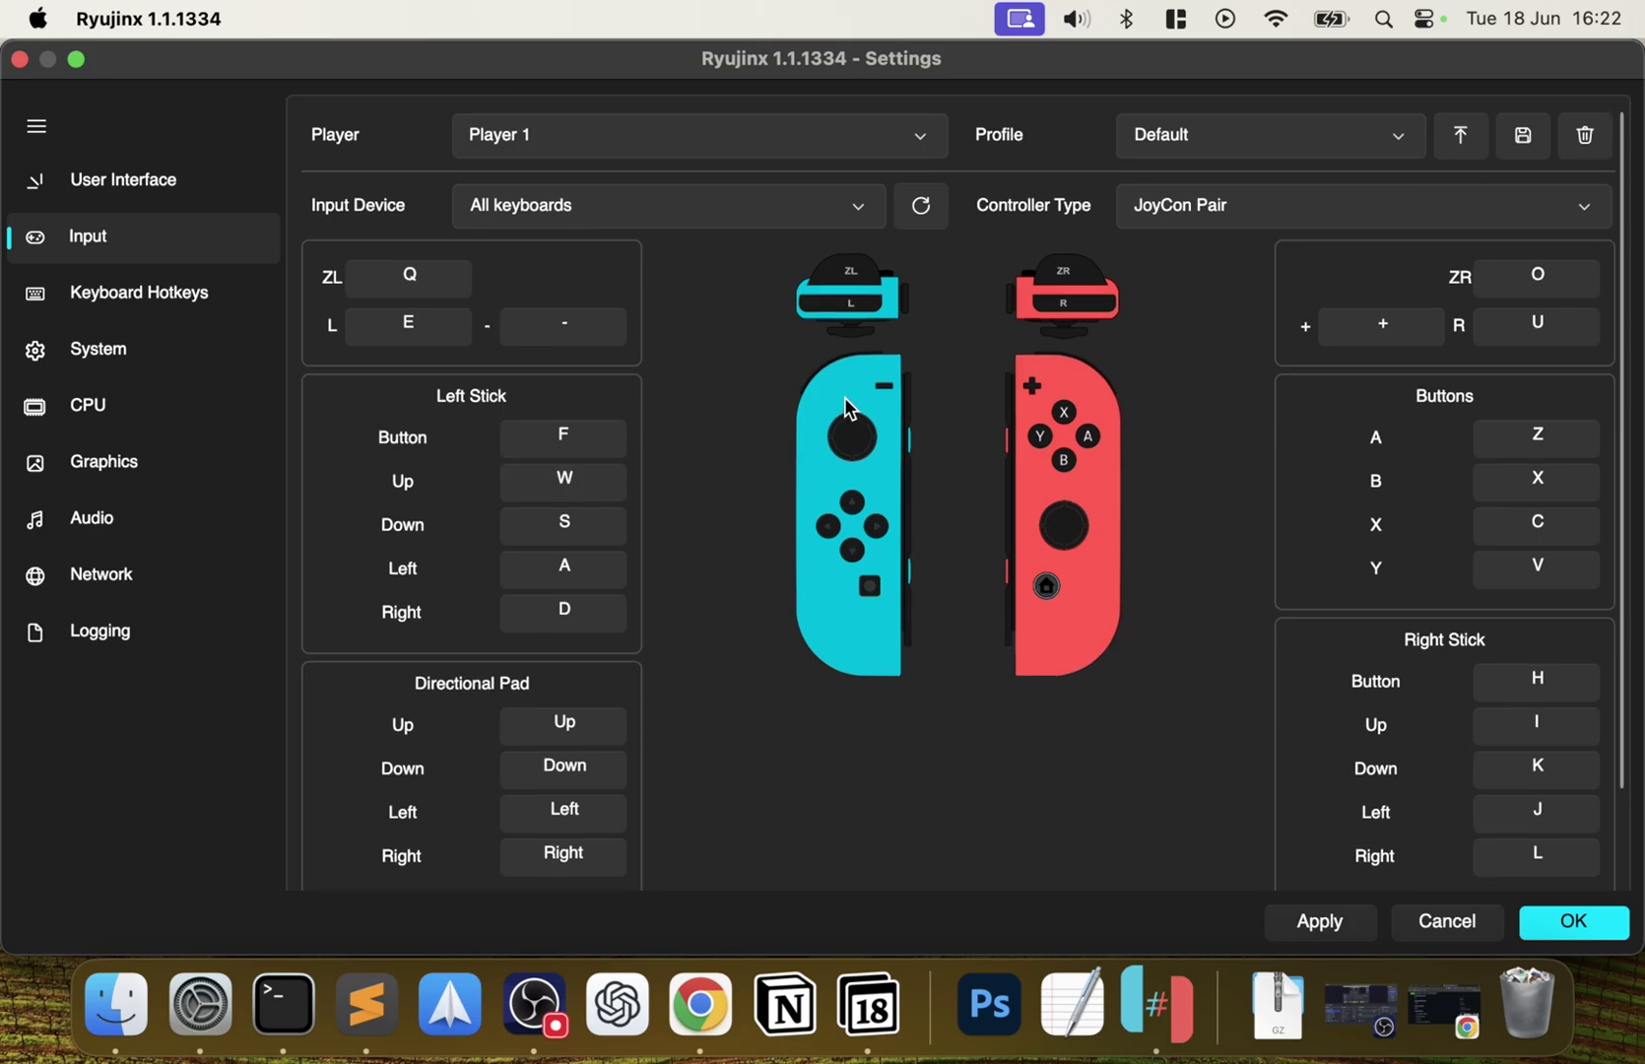
Look through the available input devices, players and controller profiles without changing the selections.
left_click(849, 199)
left_click(733, 407)
left_click(874, 145)
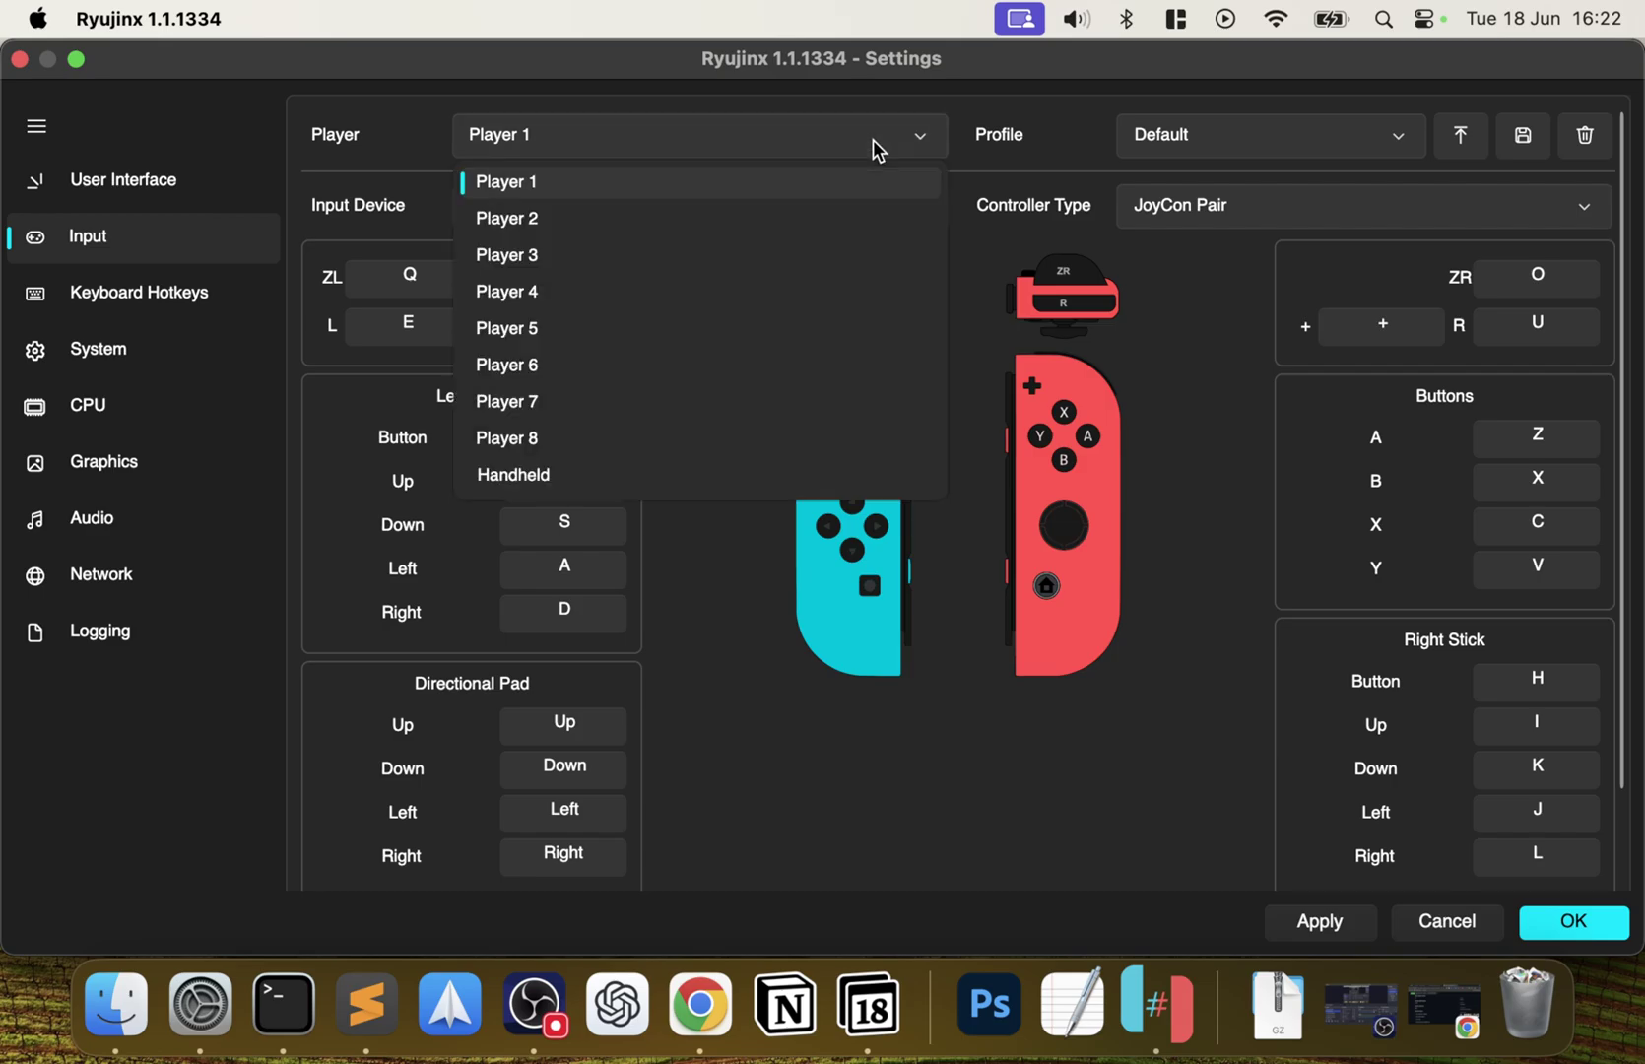
left_click(749, 702)
left_click(1300, 139)
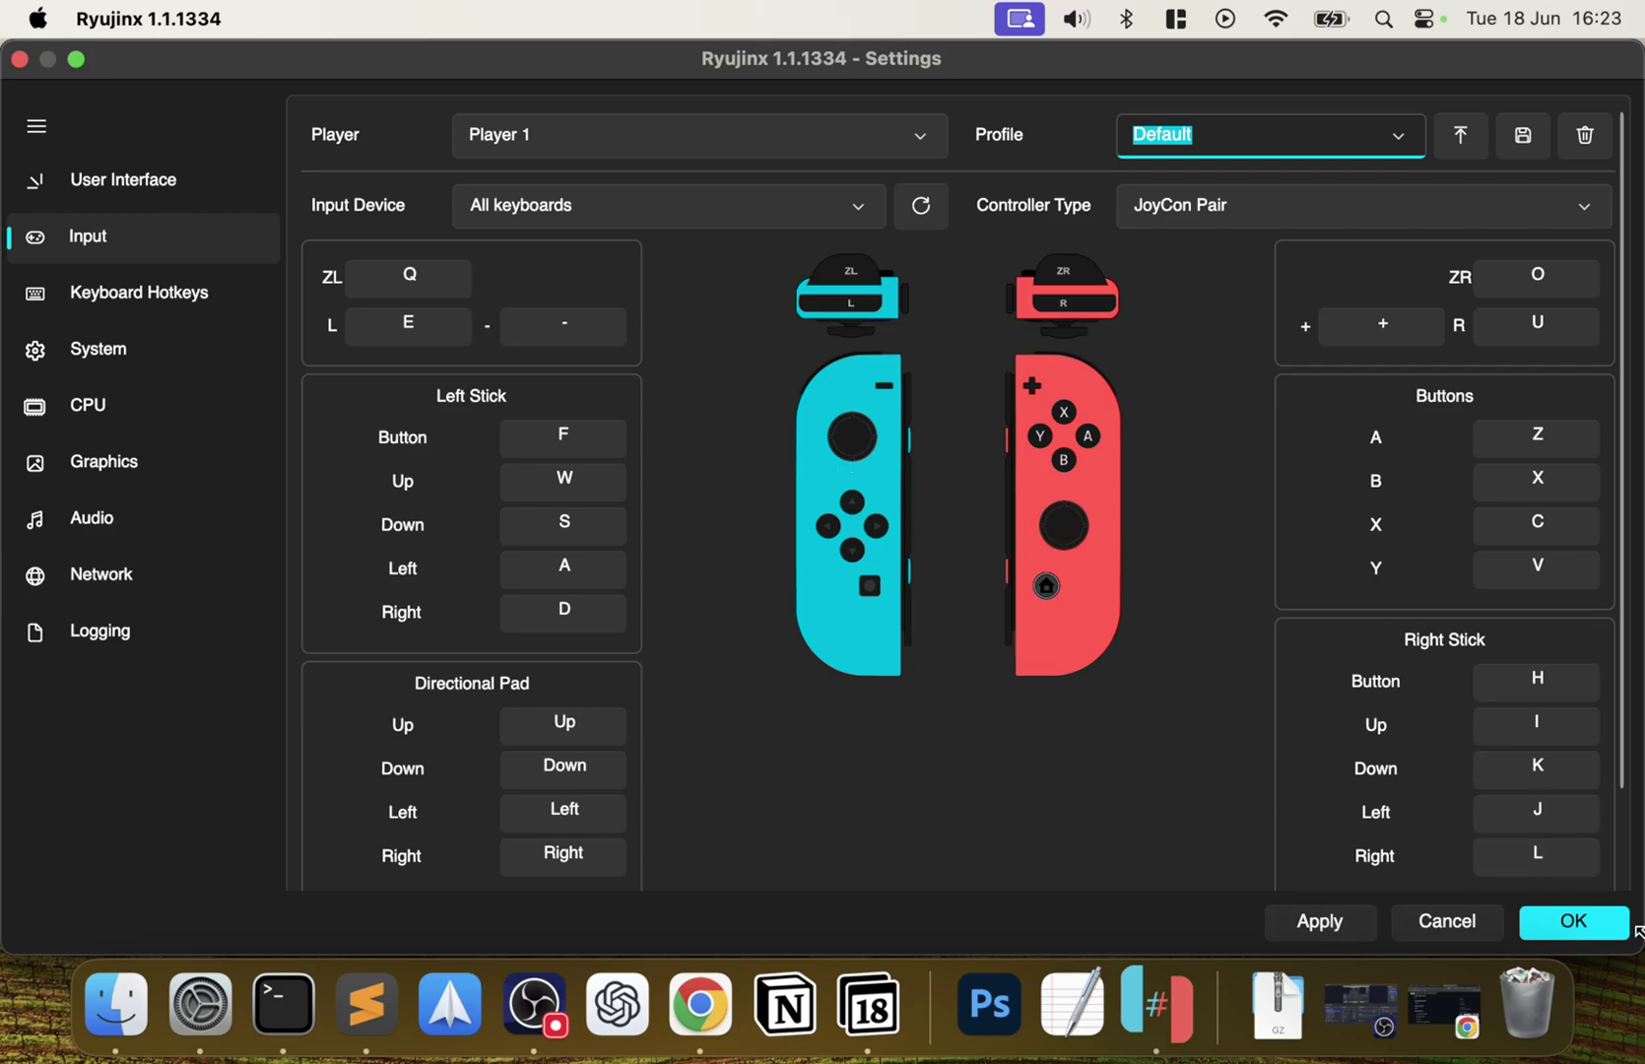
Apply the input settings and open the Keyboard Hotkeys settings.
left_click(1289, 919)
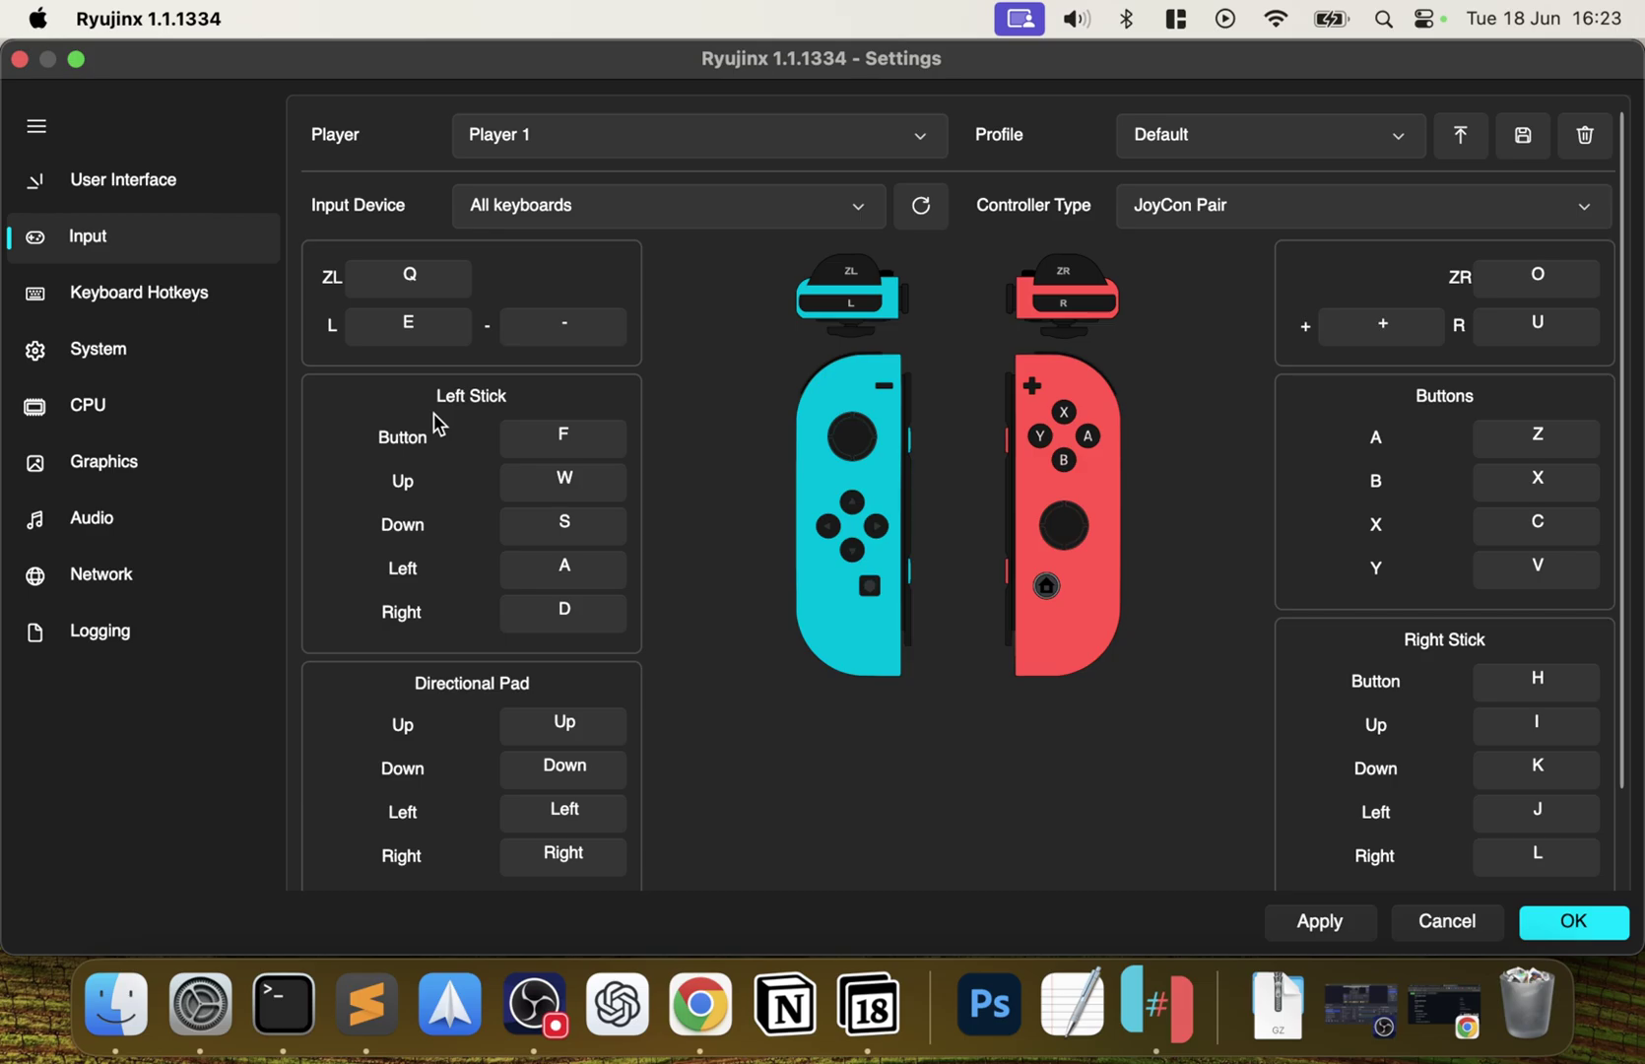
left_click(101, 288)
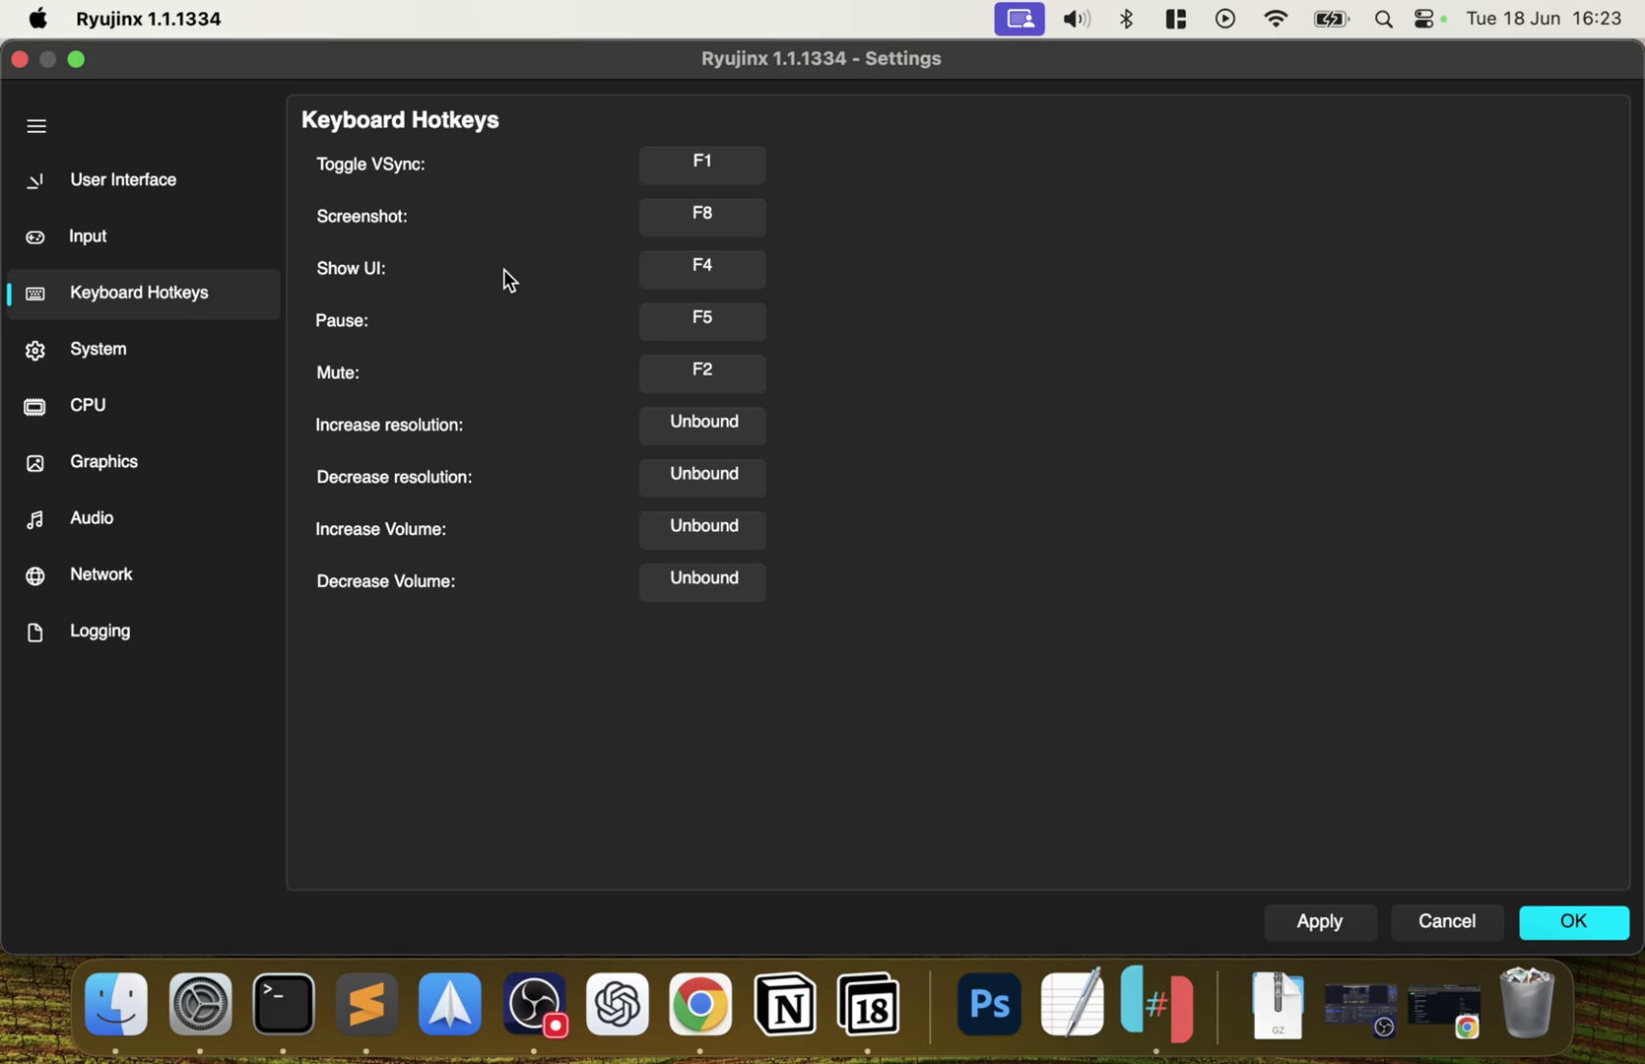
Set the system region to Europe and the system language to British English.
left_click(209, 351)
left_click(795, 168)
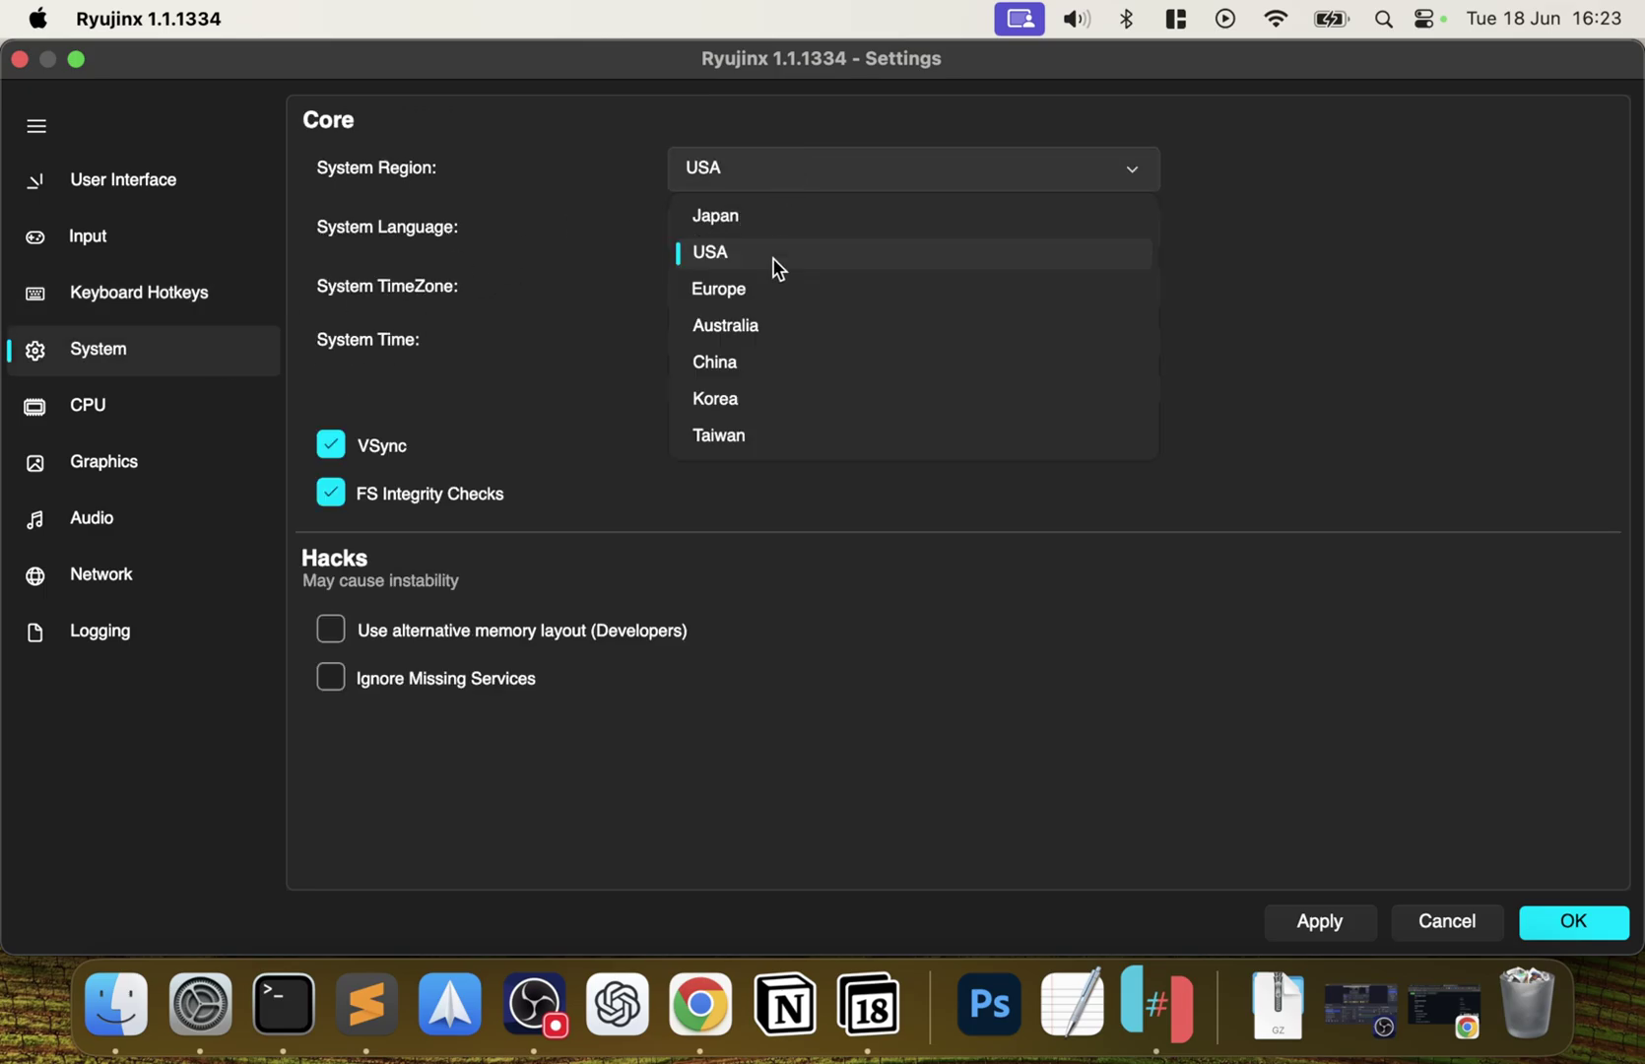
left_click(746, 292)
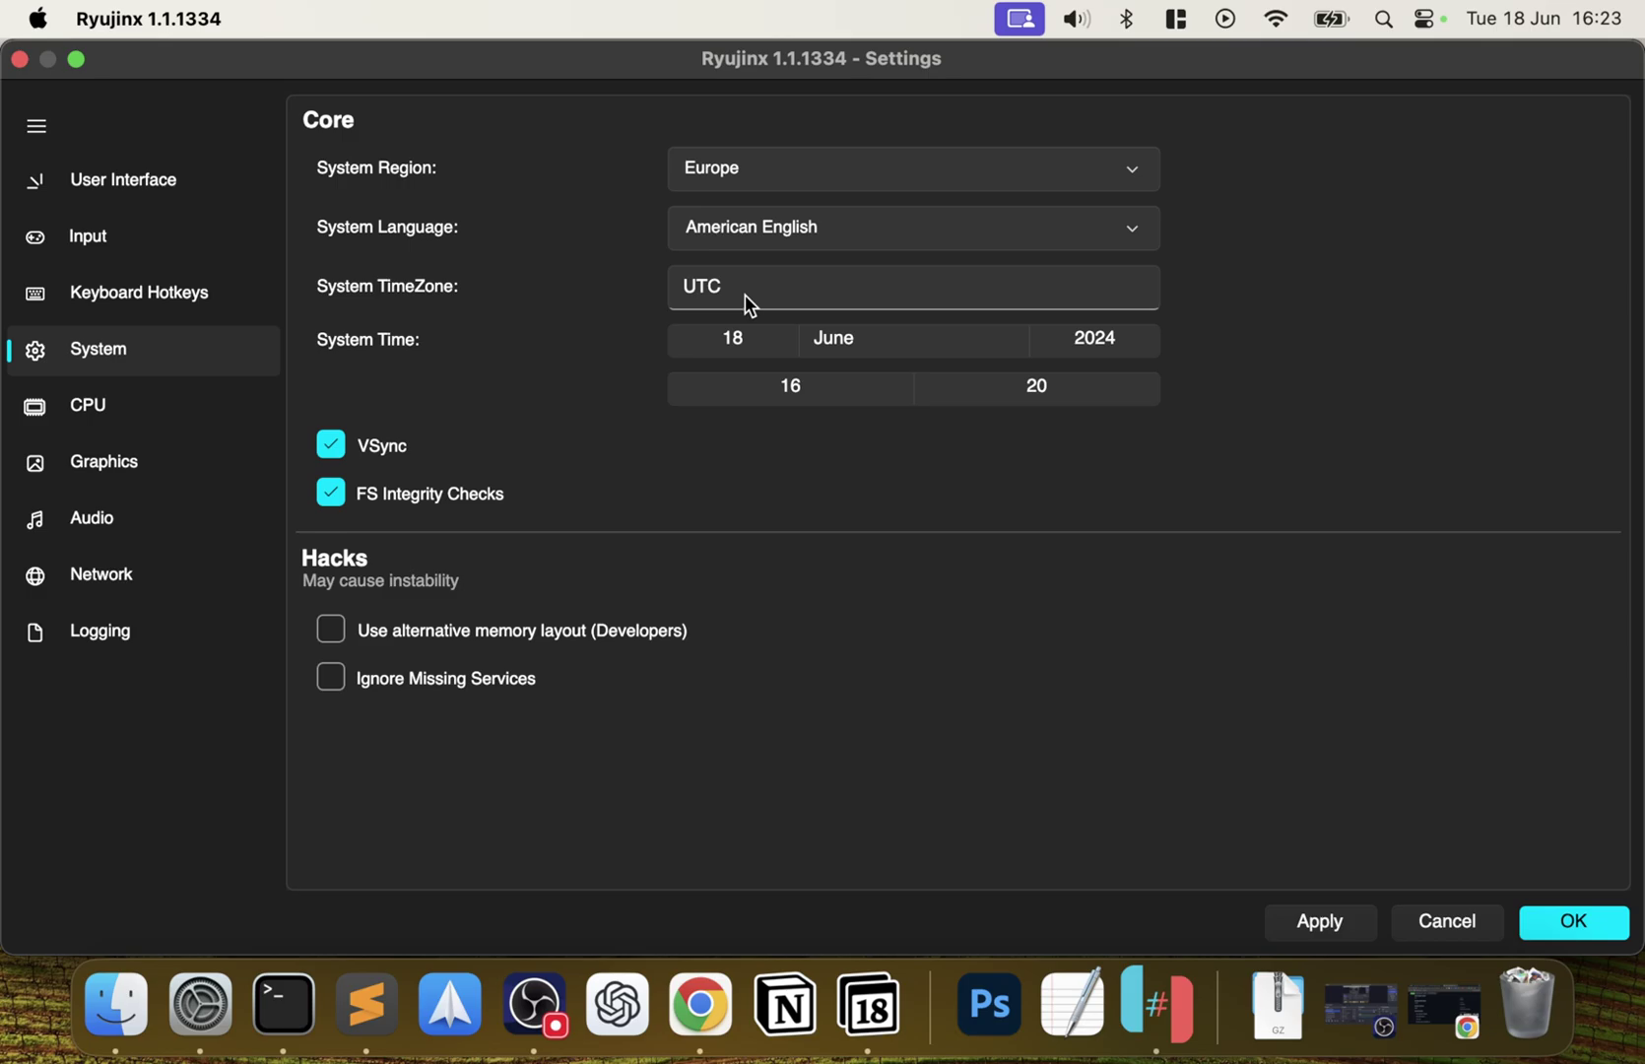
left_click(761, 236)
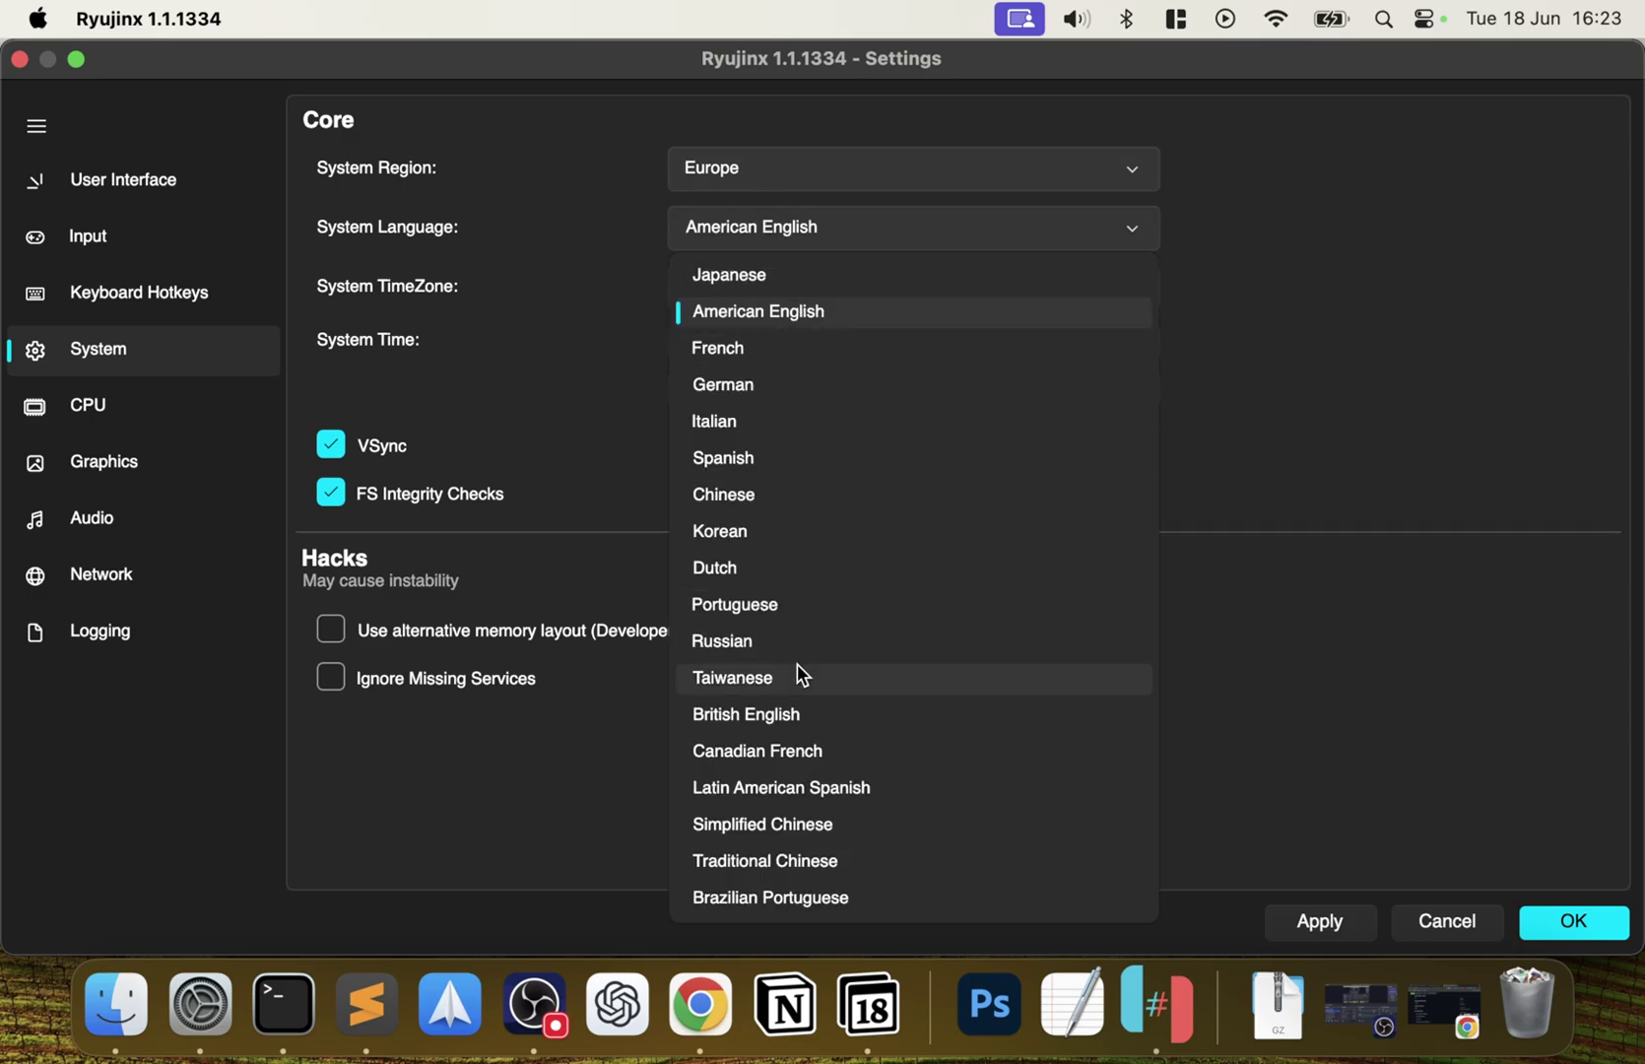
left_click(787, 726)
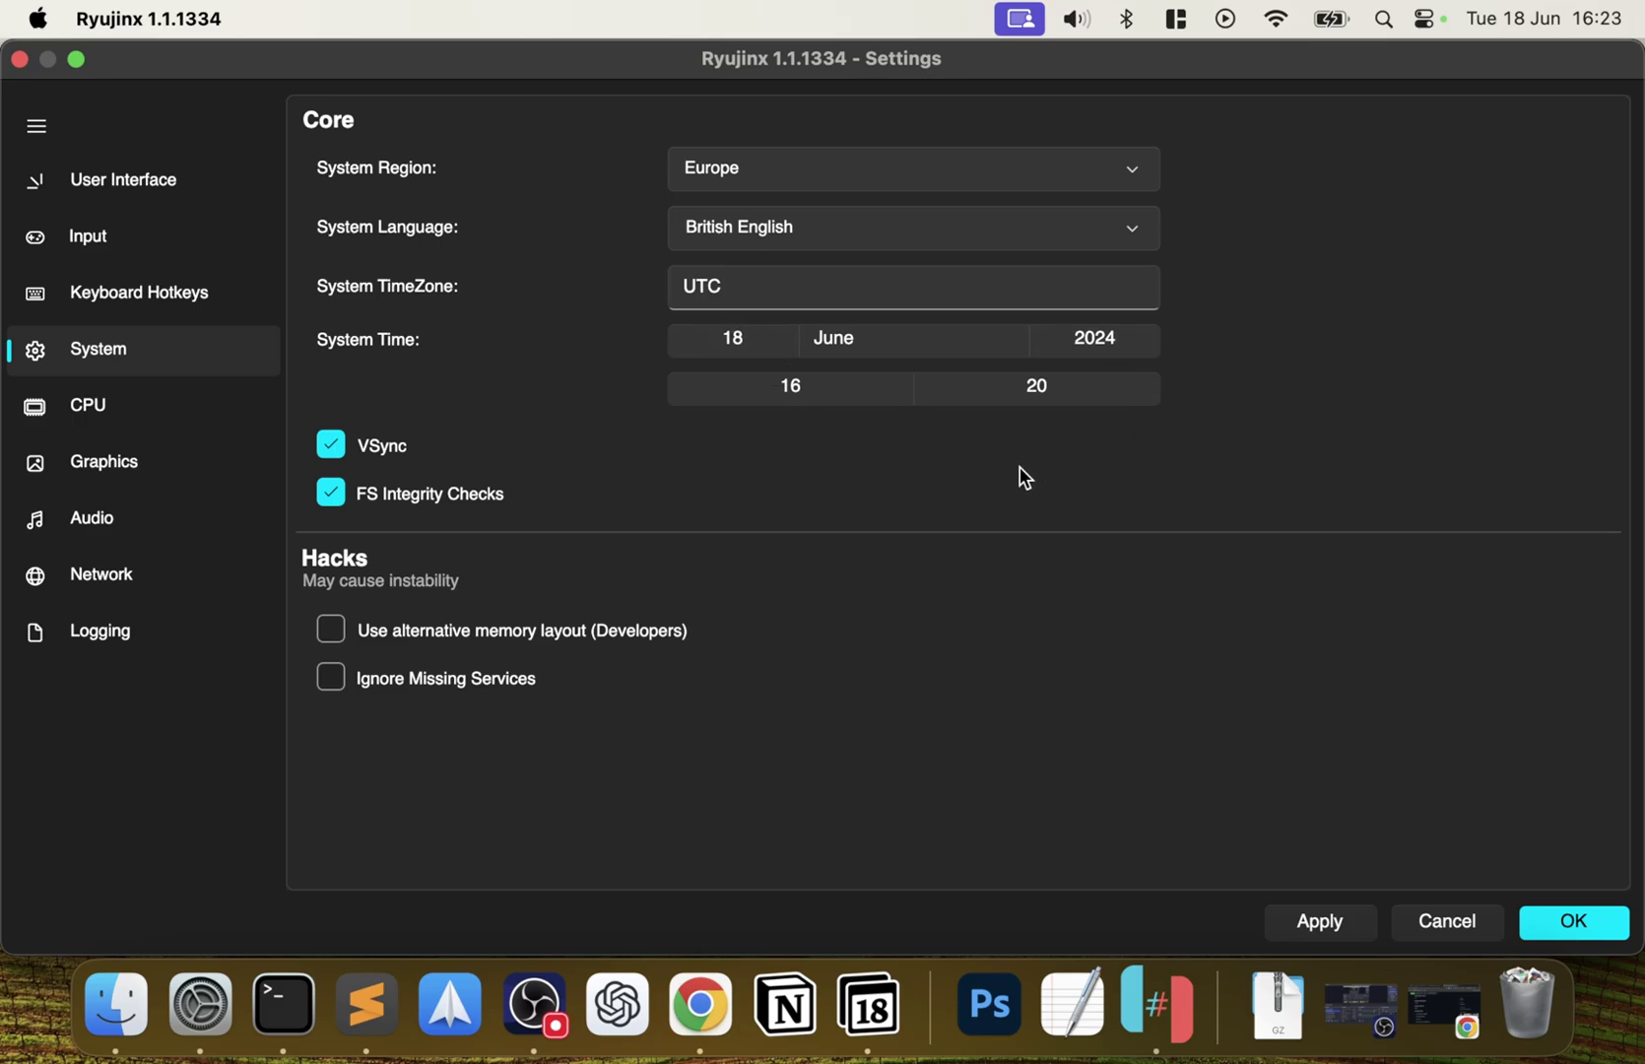
Set the system time to 16:23.
left_click(1009, 384)
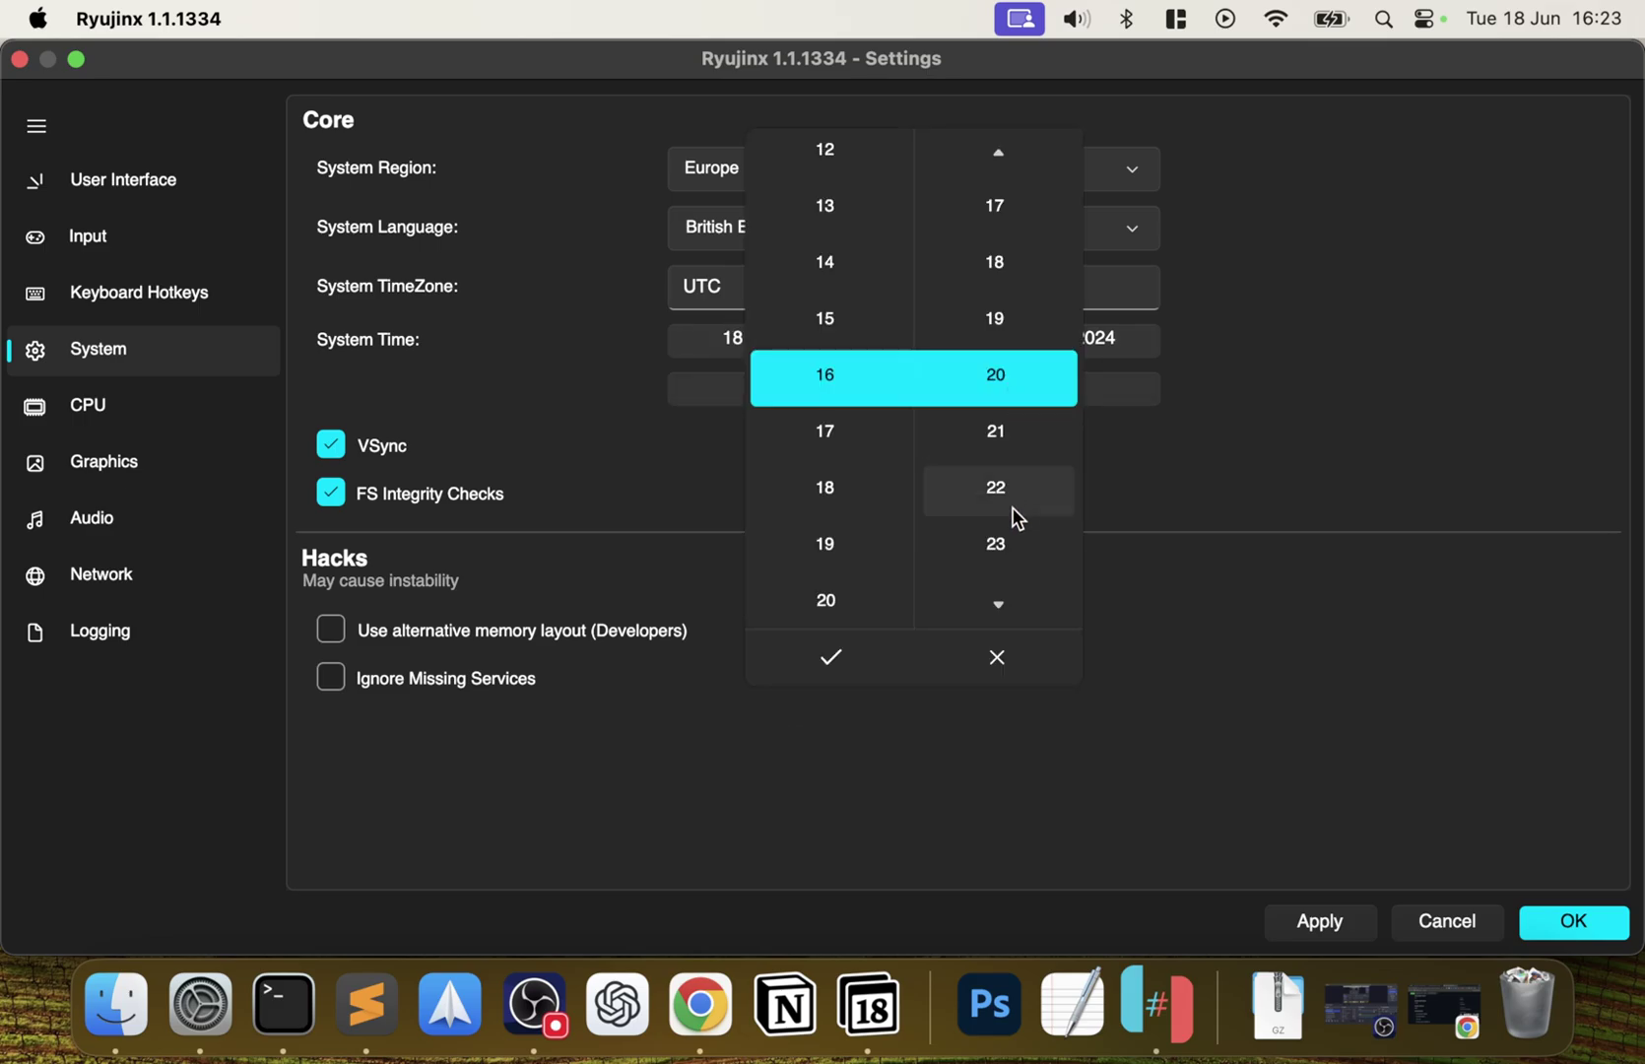
left_click(1003, 540)
left_click(1003, 540)
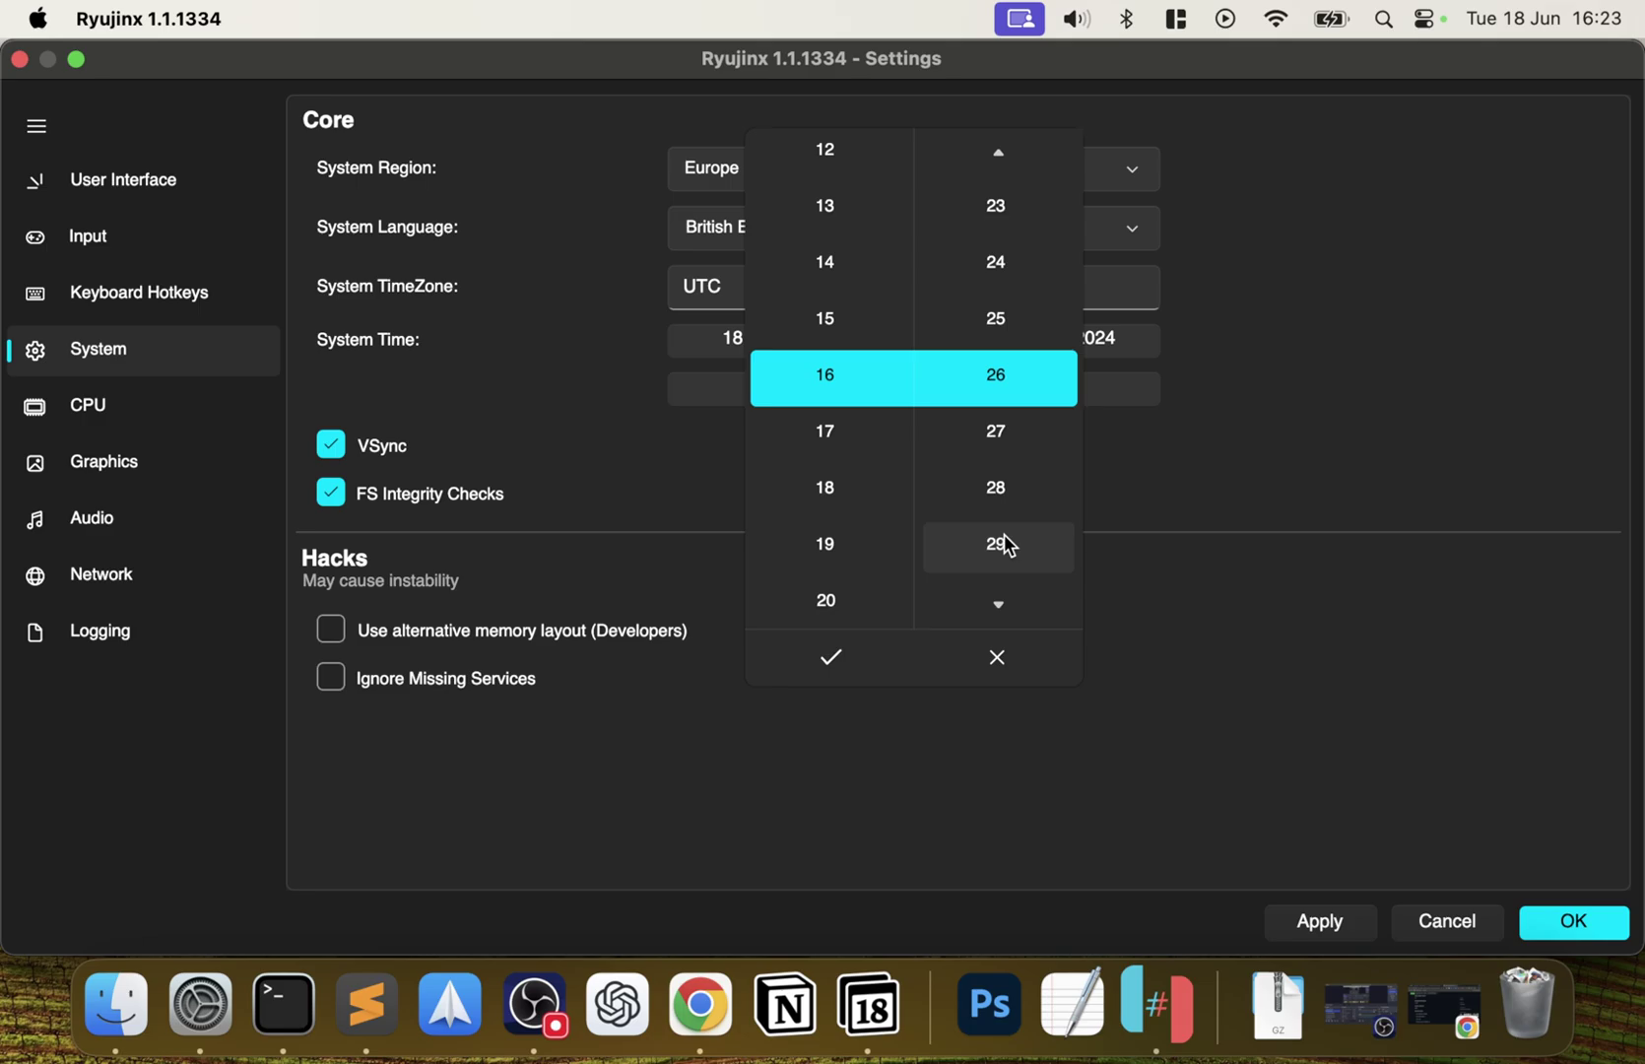
left_click(1005, 208)
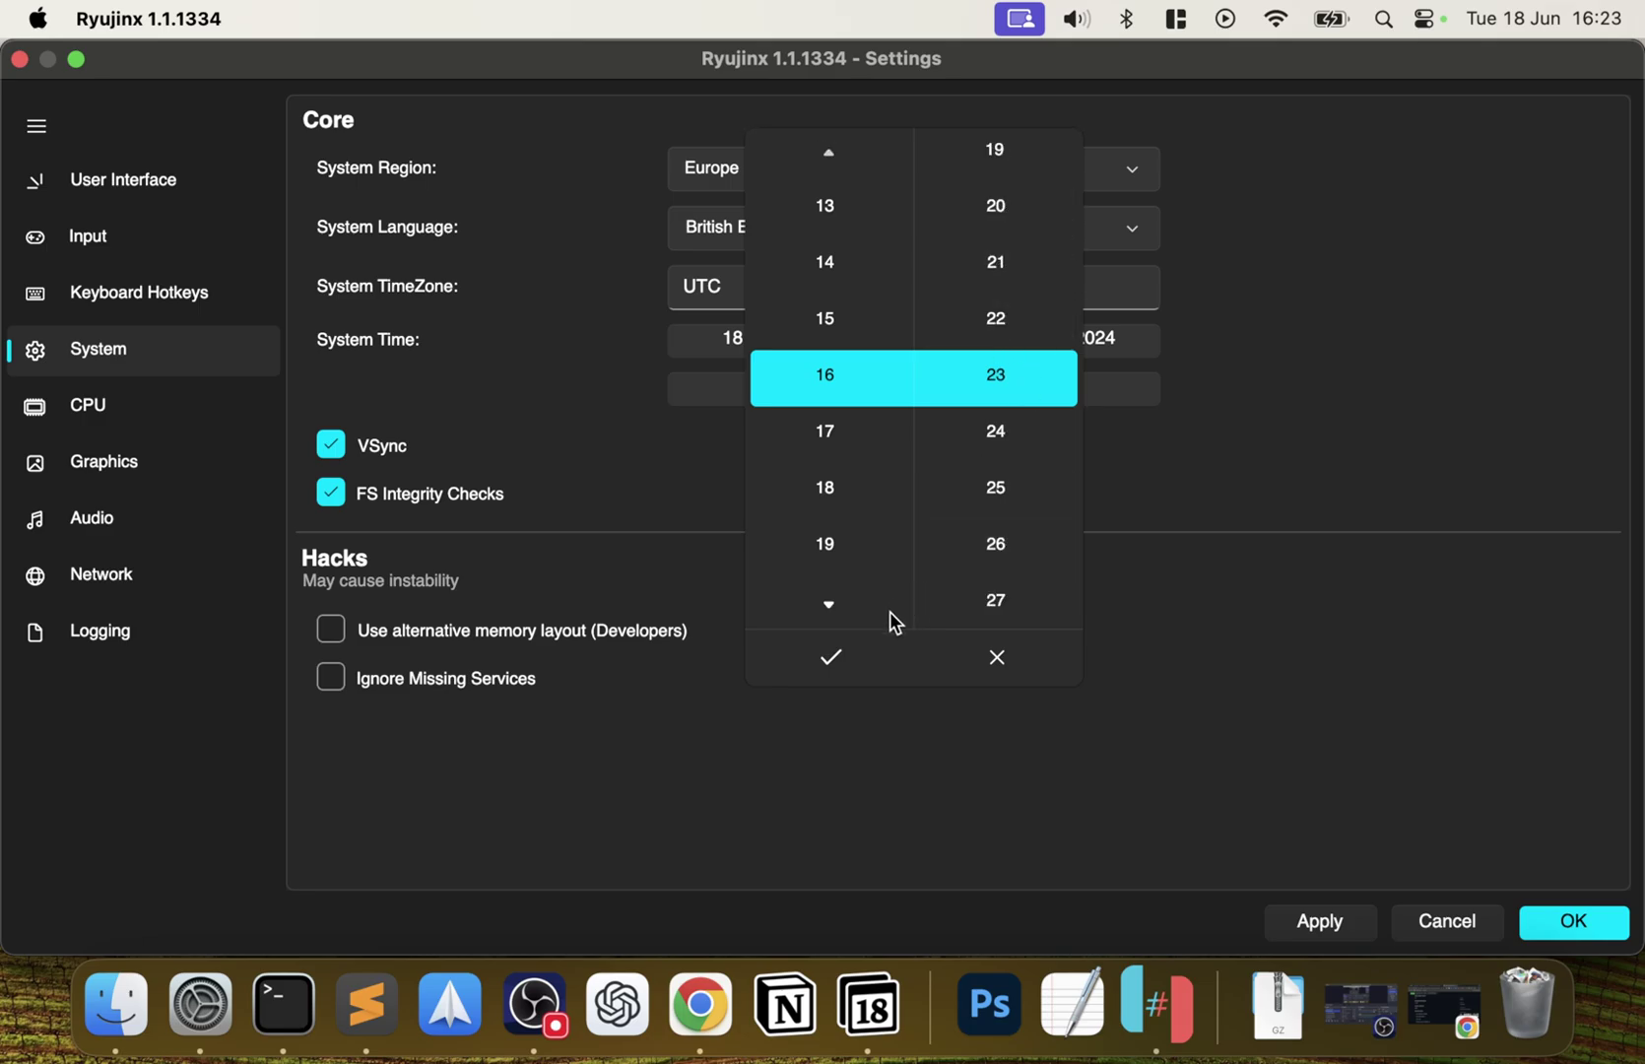
left_click(823, 677)
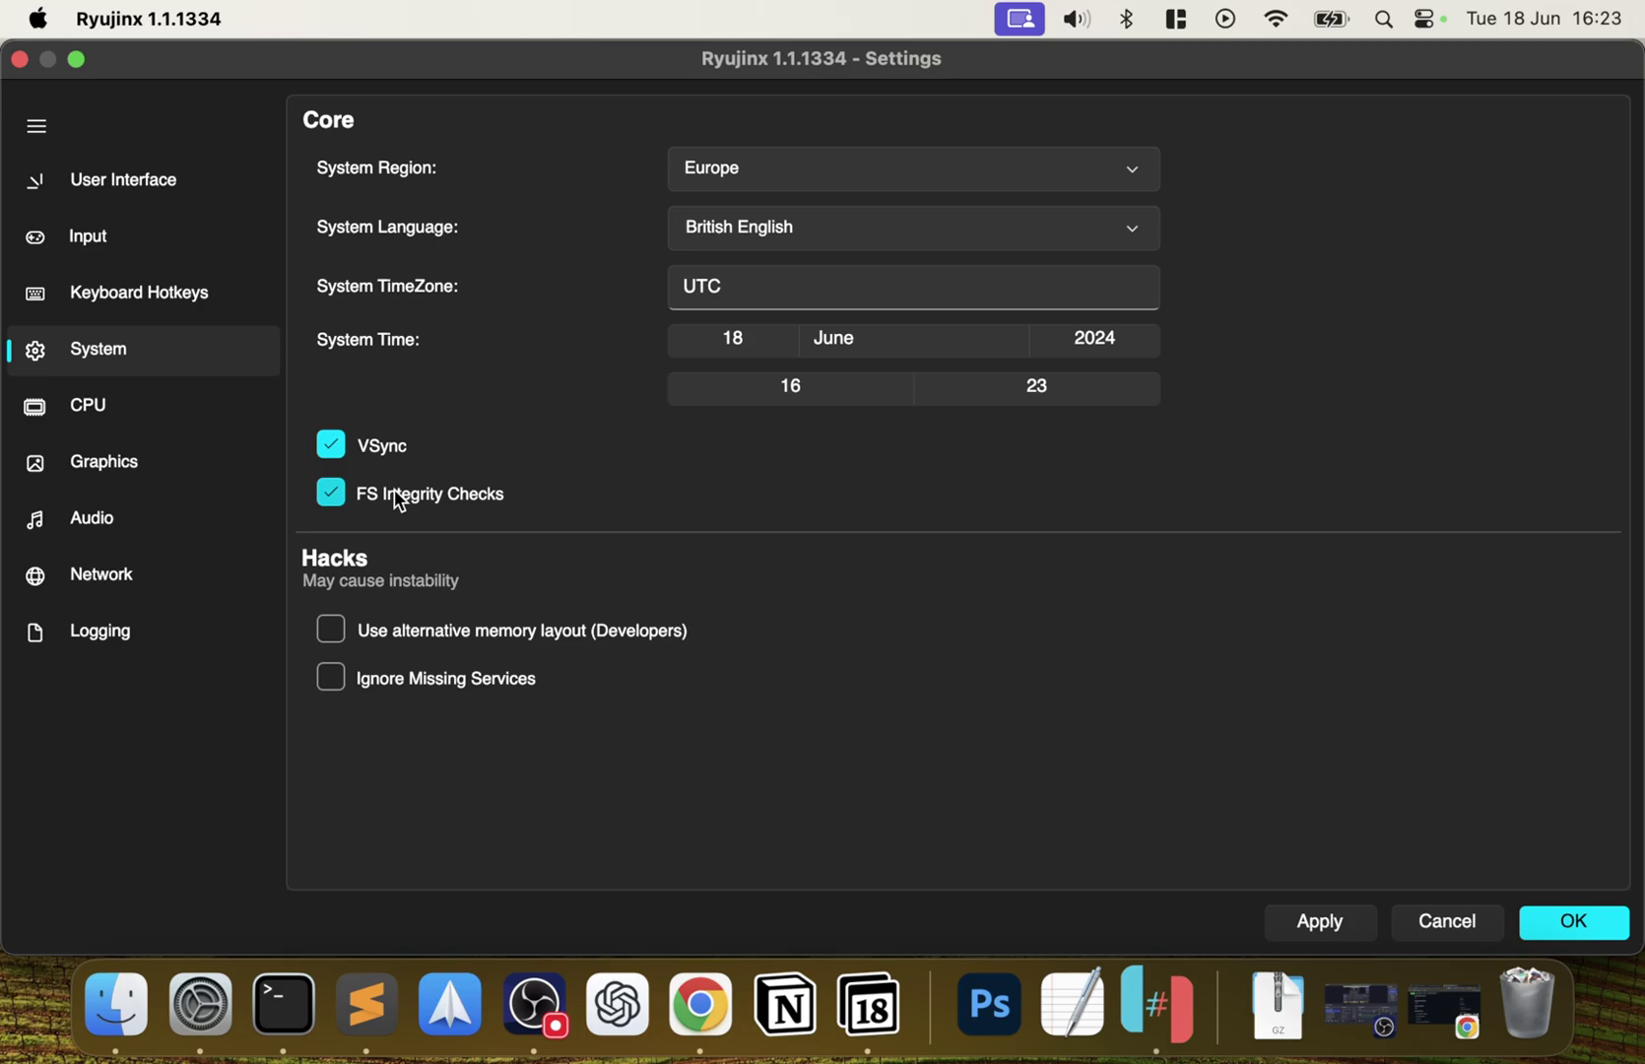
Read the FS Integrity Checks and Use Hypervisor descriptions and look through the CPU memory manager modes without changing the mode.
mouse_move(396, 493)
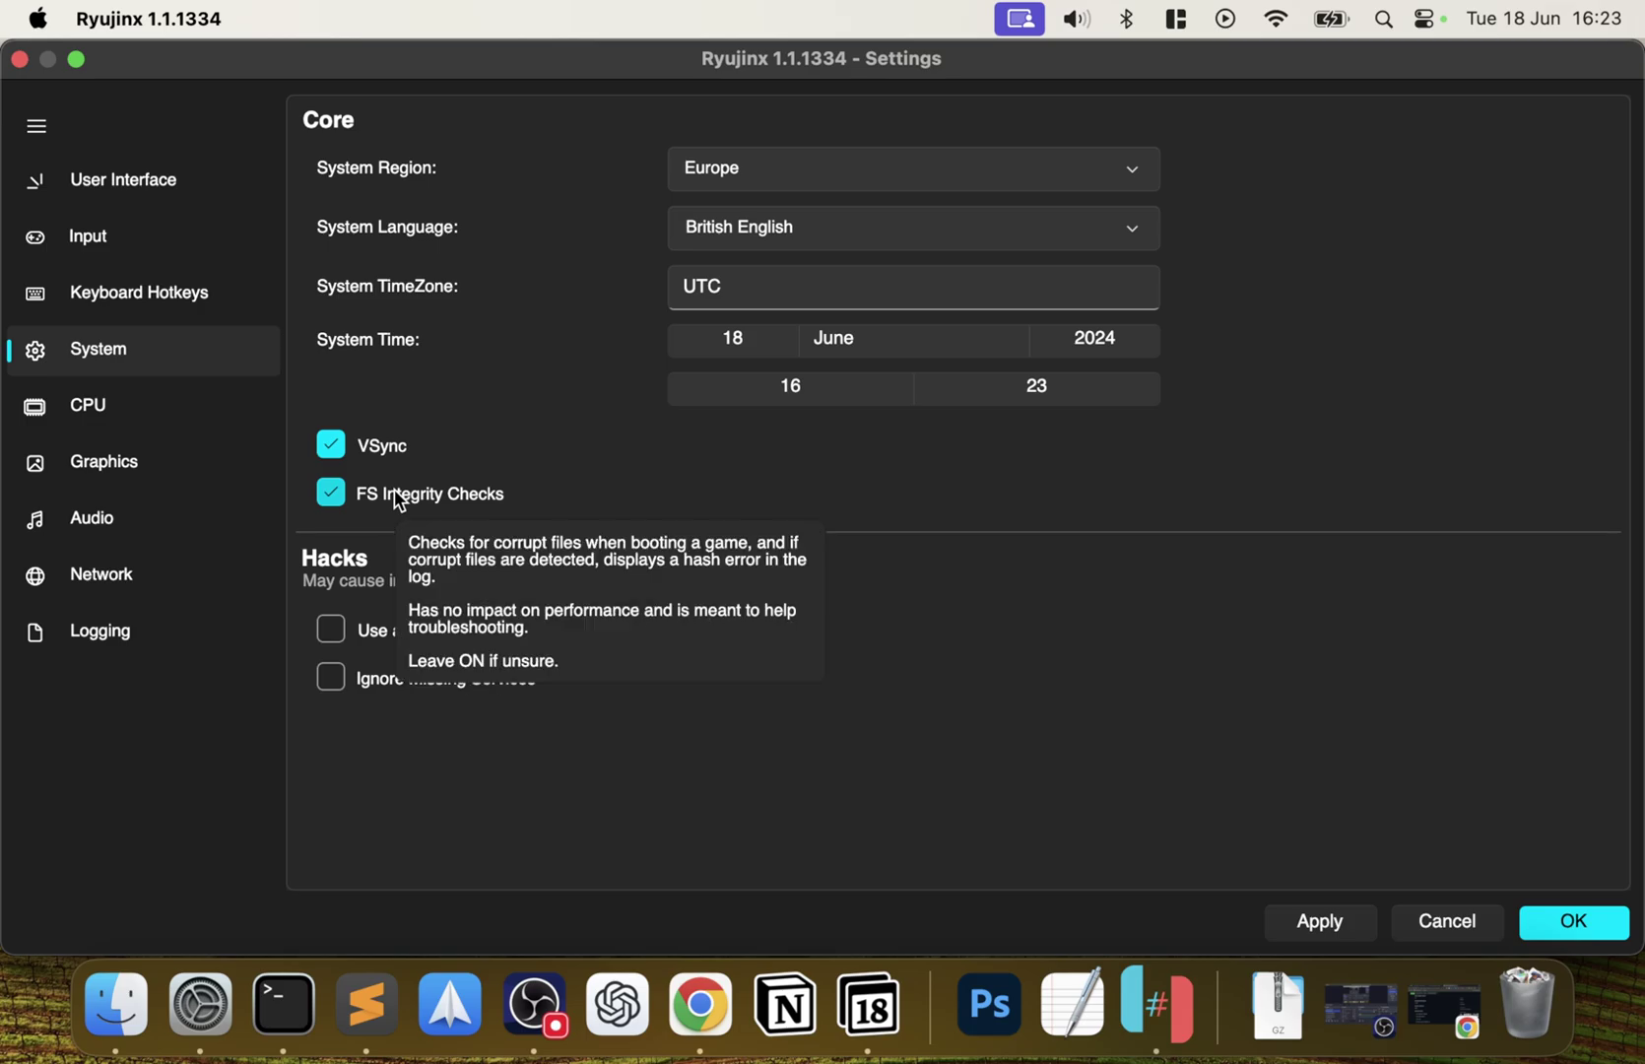
left_click(128, 403)
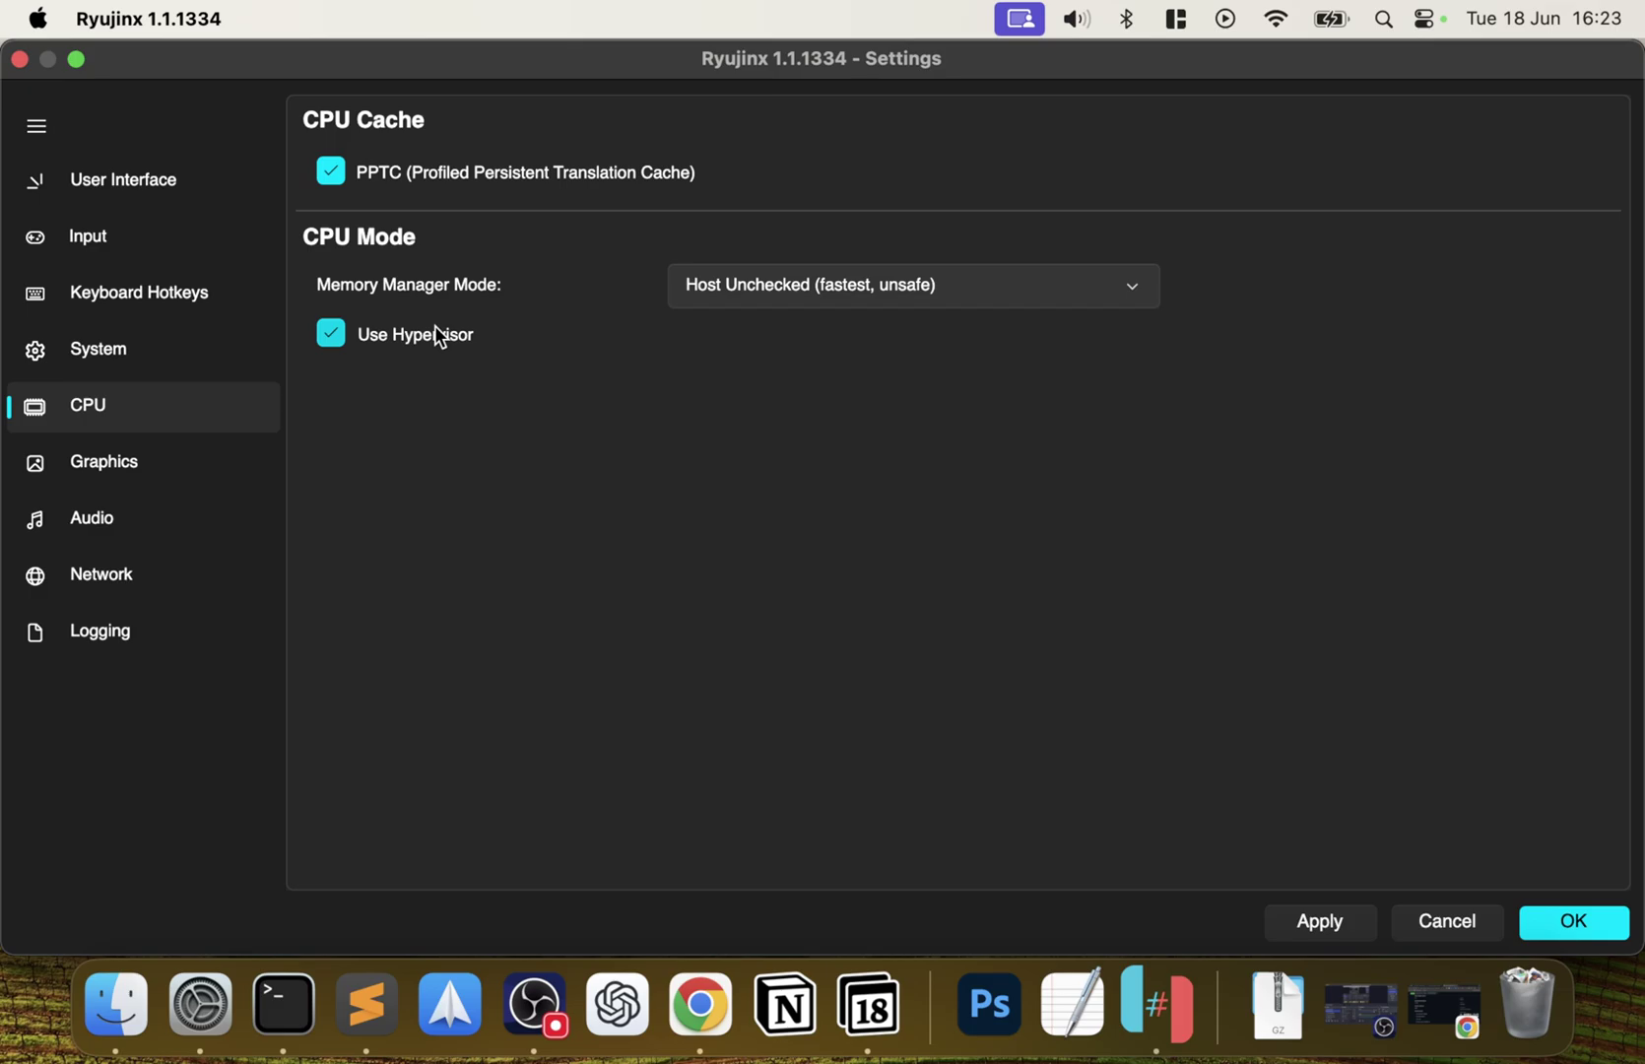
mouse_move(418, 345)
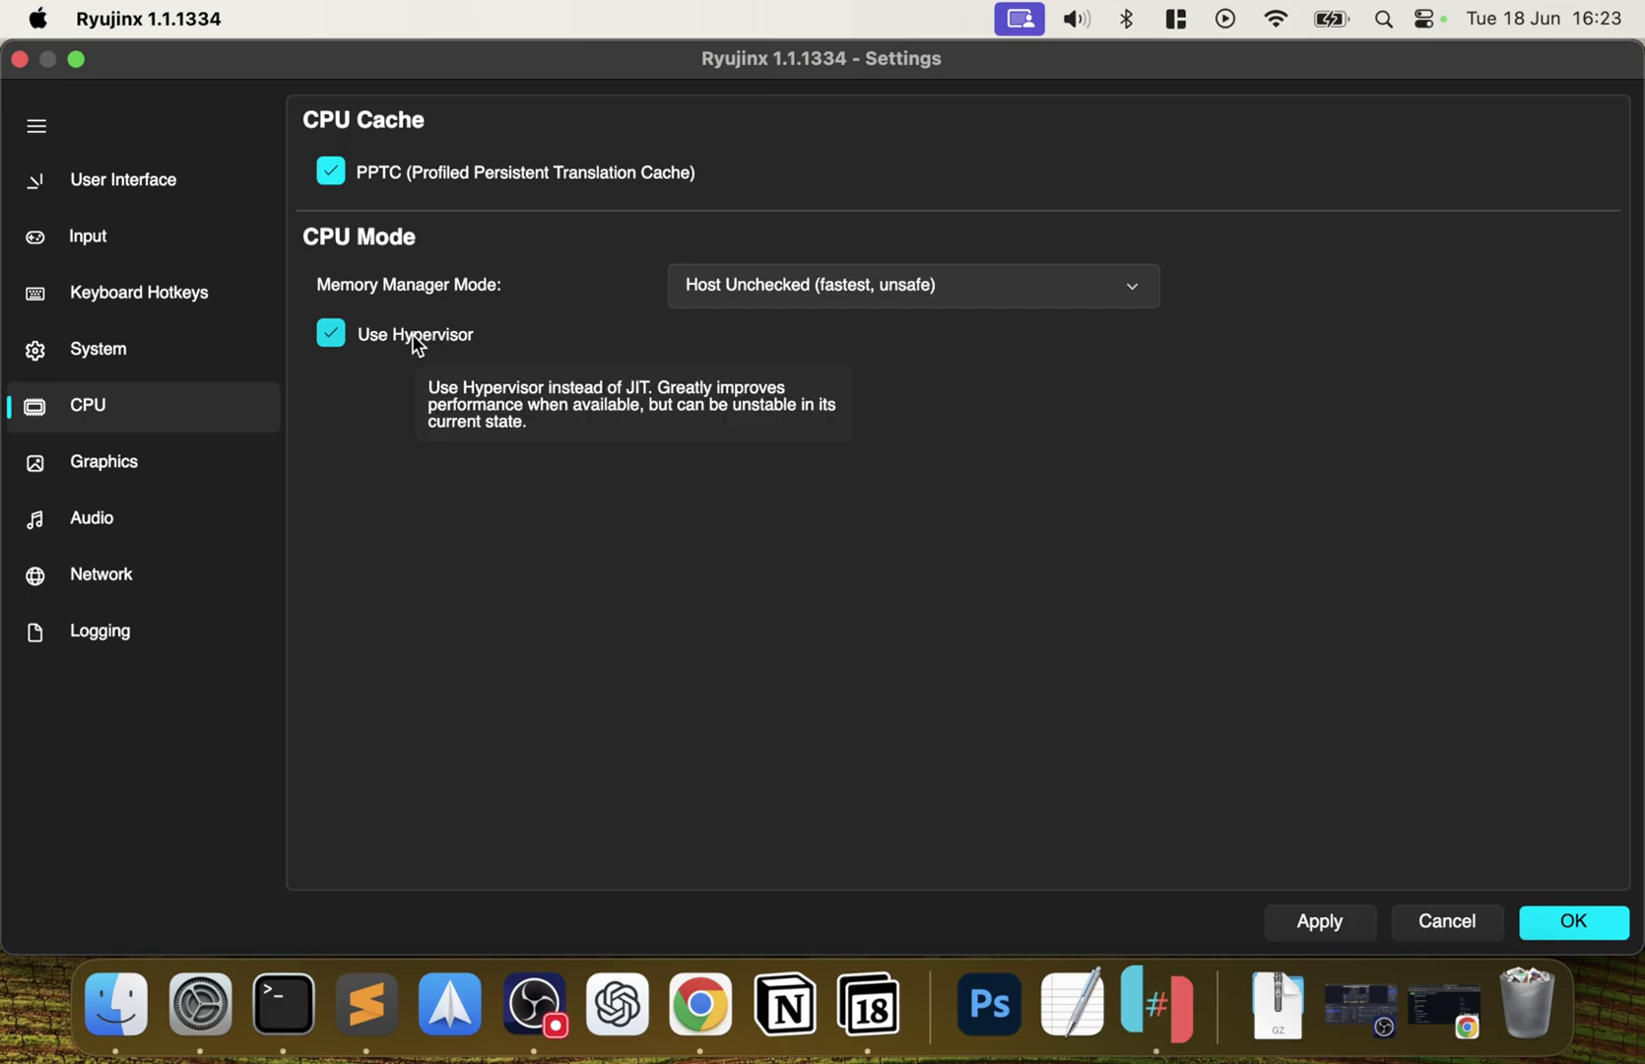
left_click(884, 293)
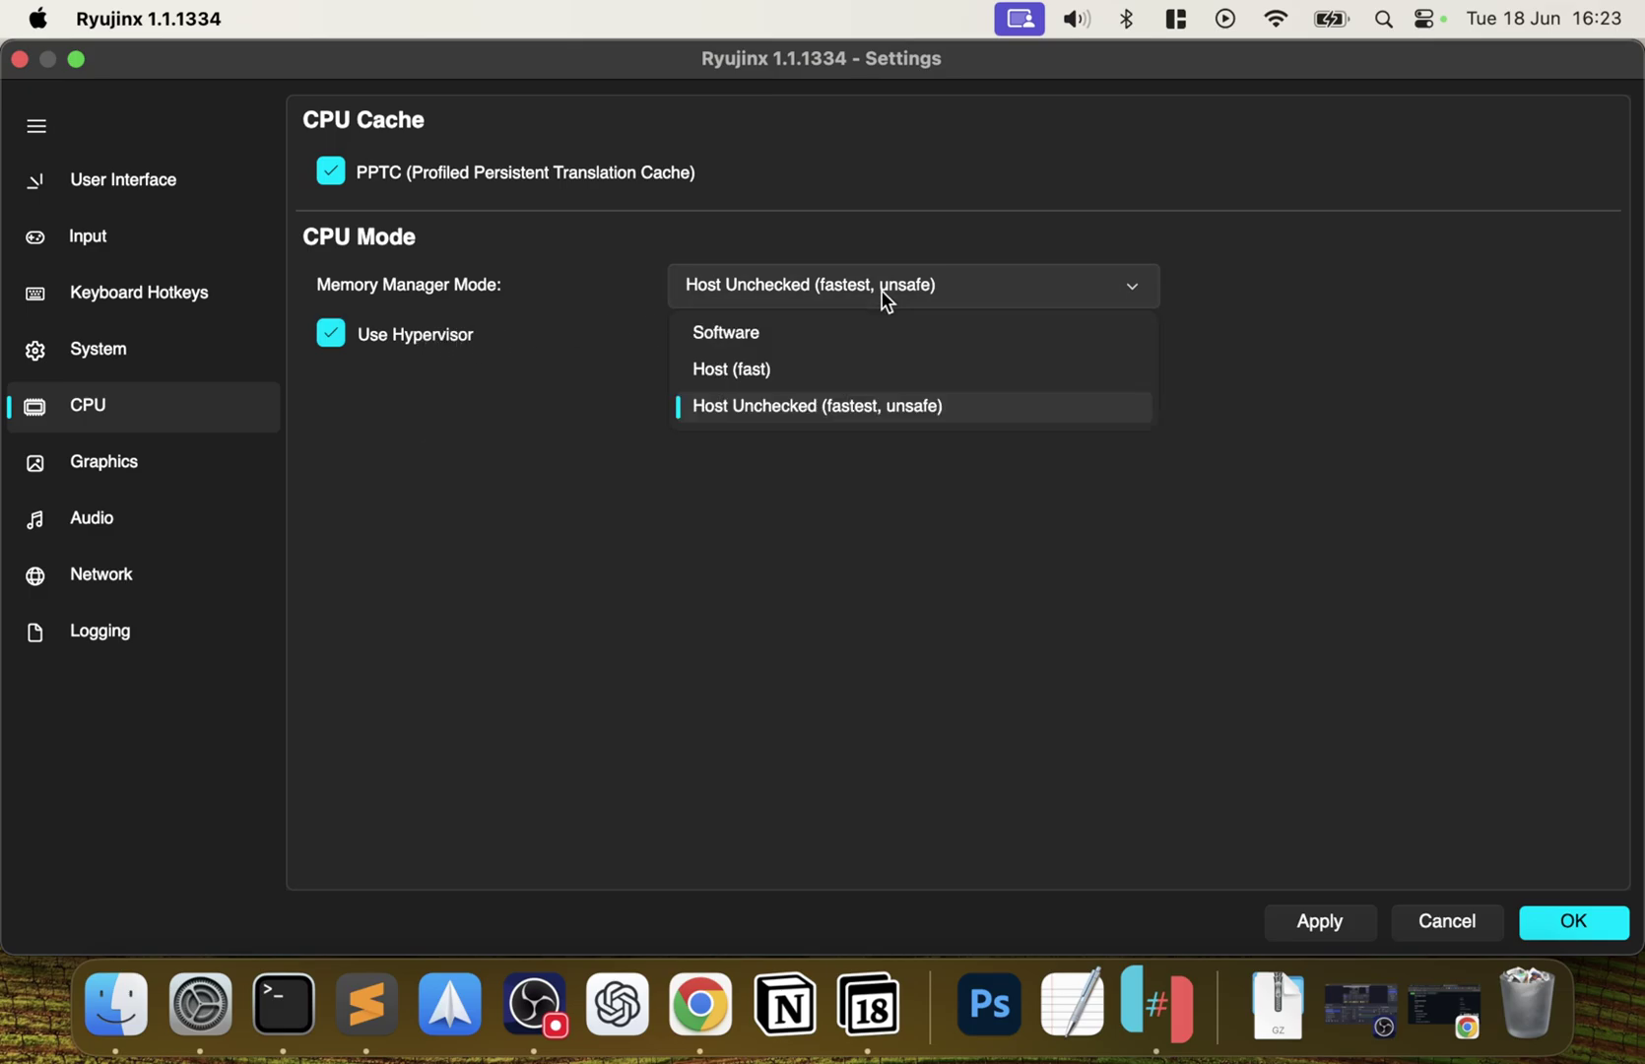
left_click(513, 446)
Look through the available graphics backends and preferred GPUs in the Graphics settings, keeping Vulkan and Apple M1 Pro.
left_click(75, 470)
left_click(741, 166)
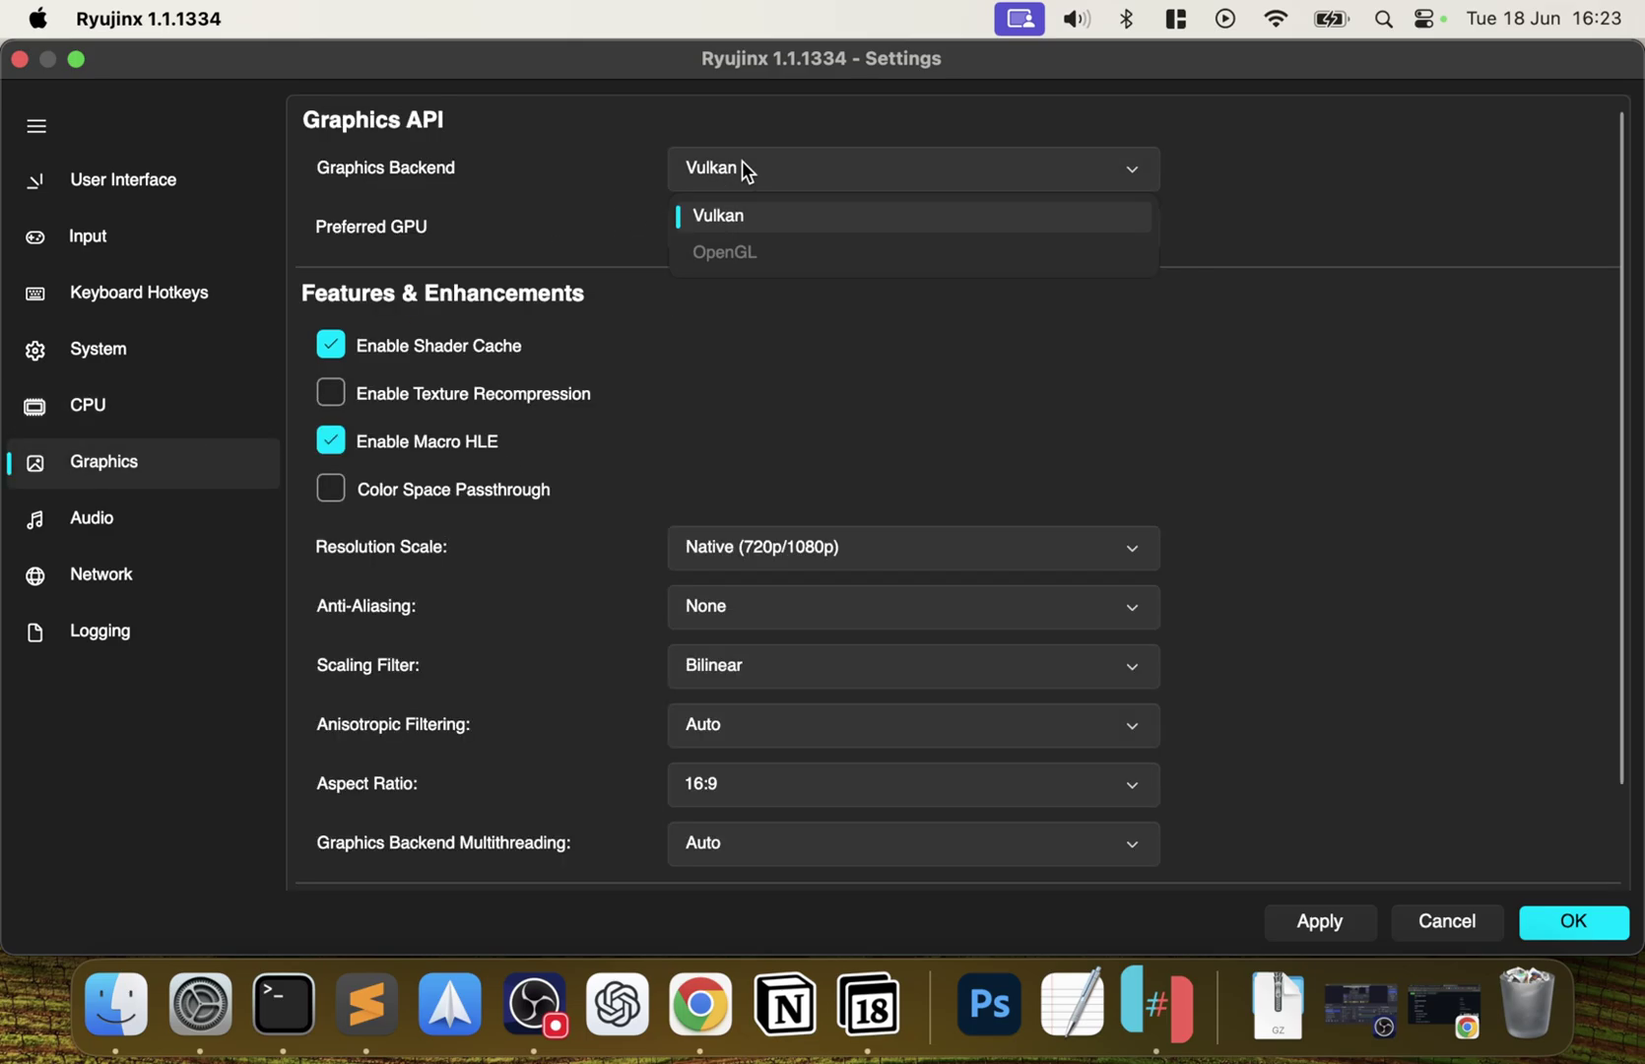
left_click(741, 165)
left_click(734, 165)
left_click(597, 175)
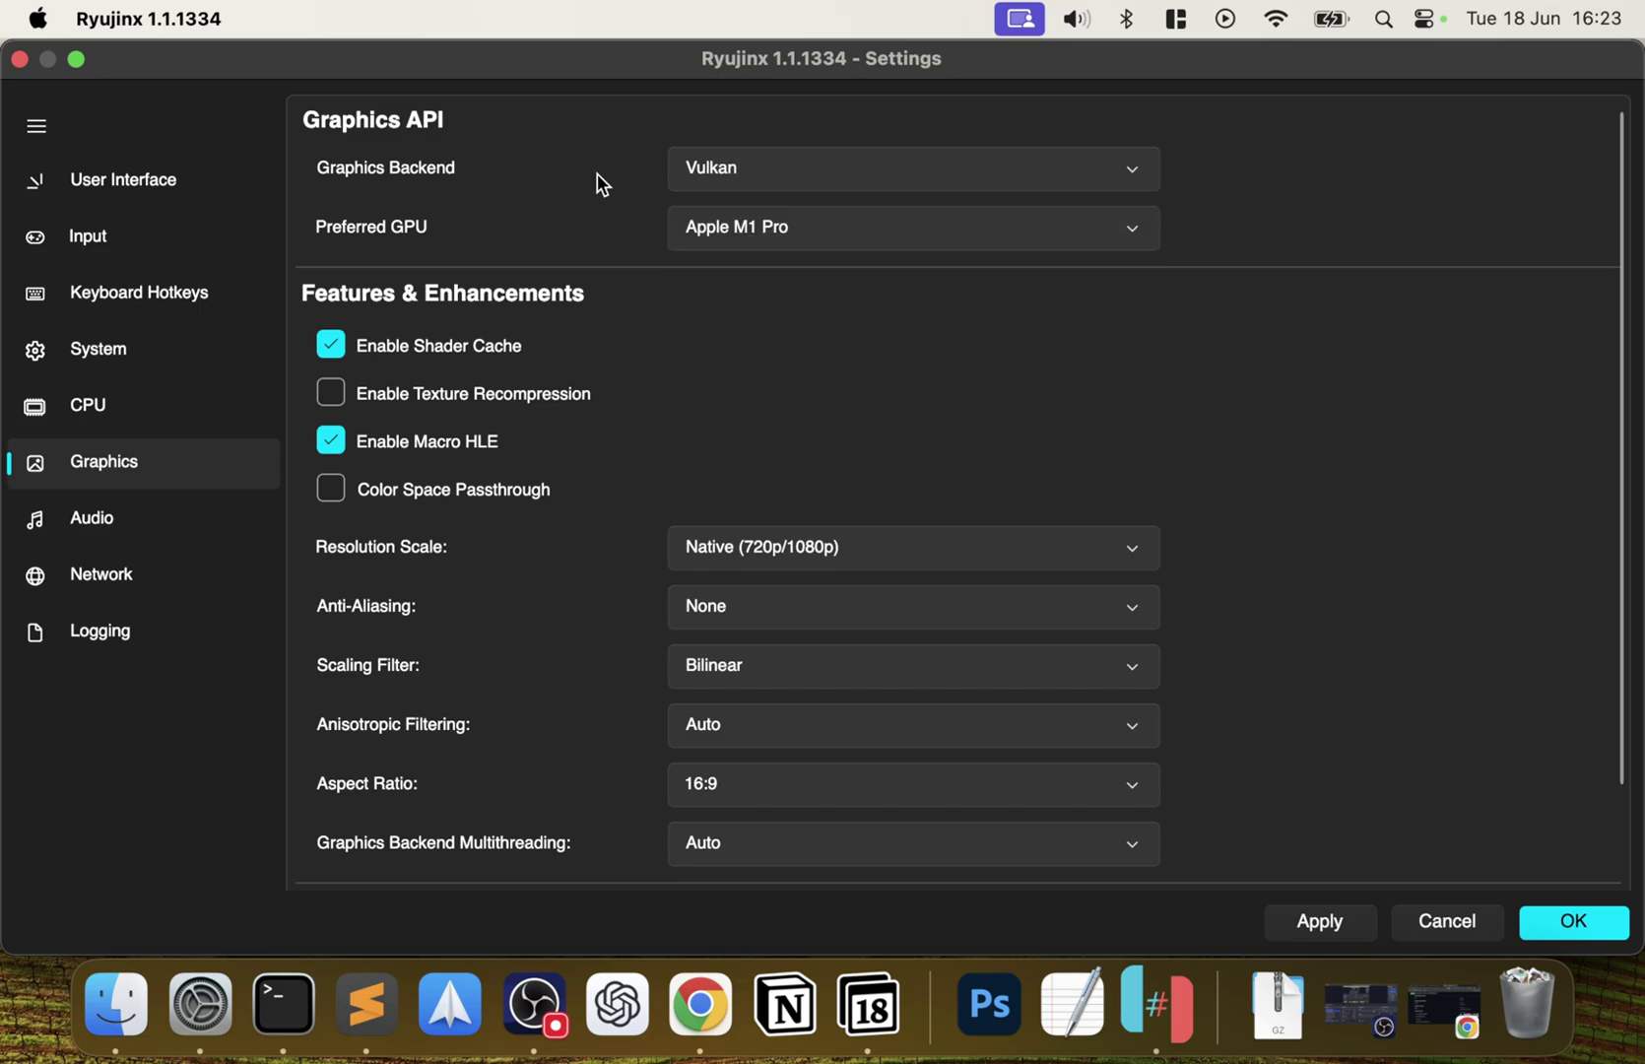
left_click(708, 246)
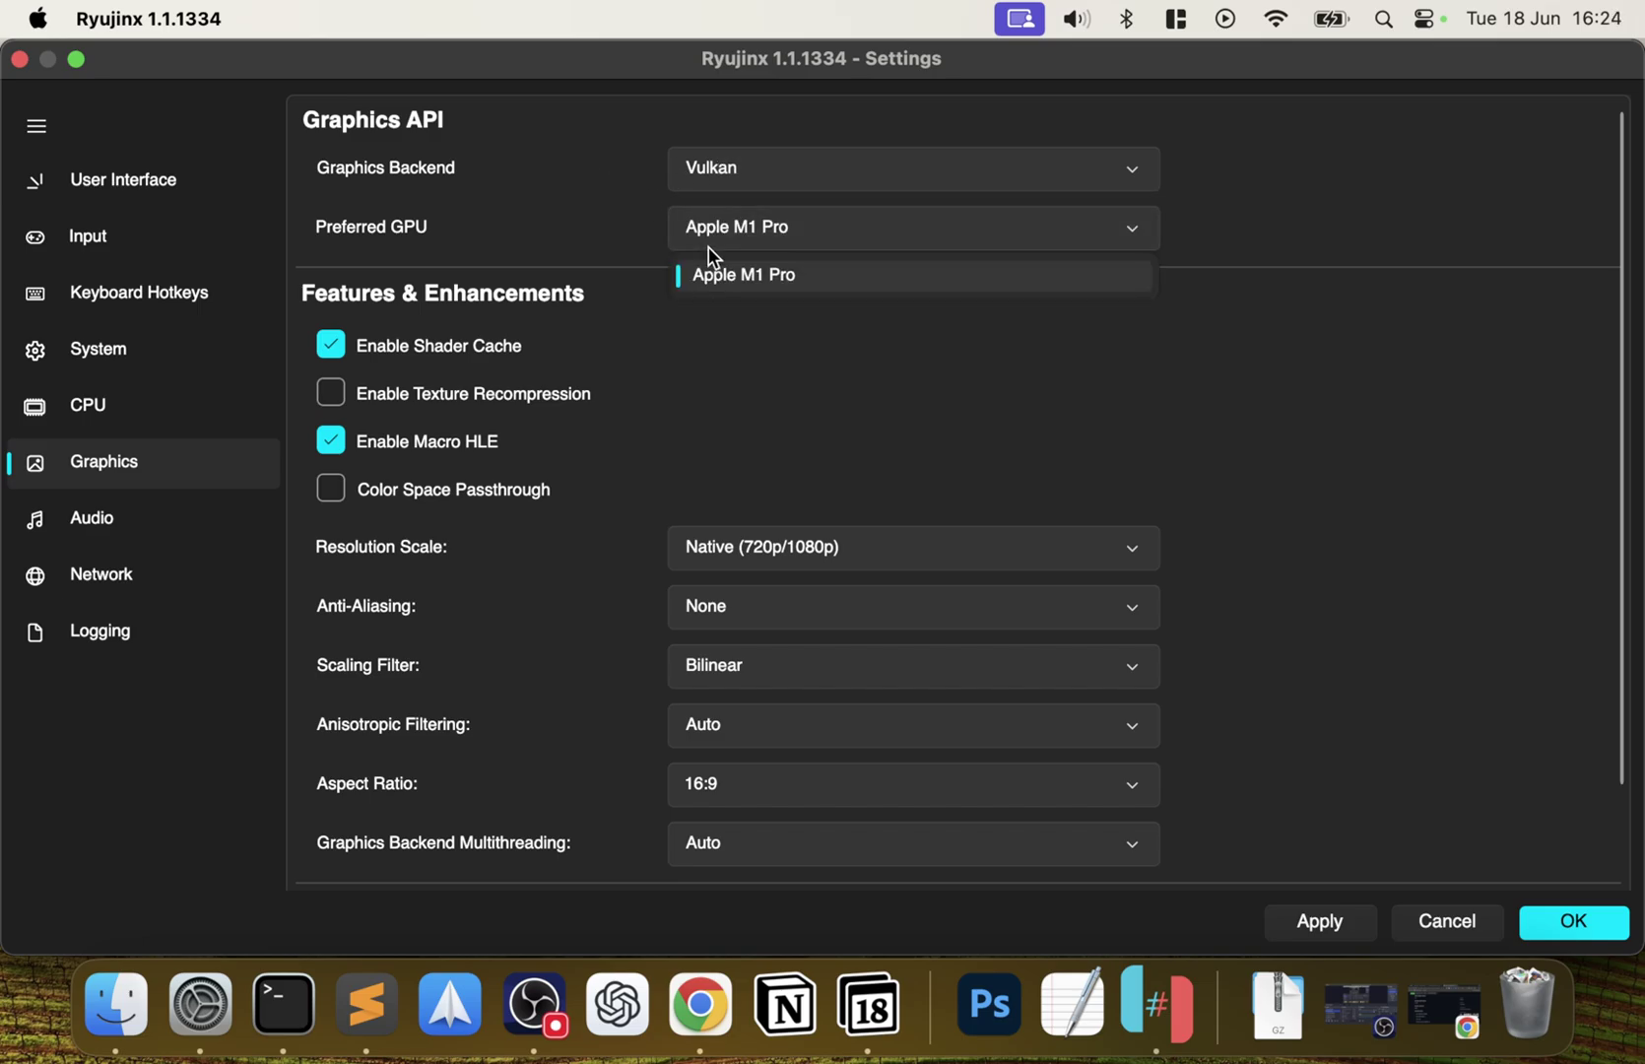
left_click(553, 211)
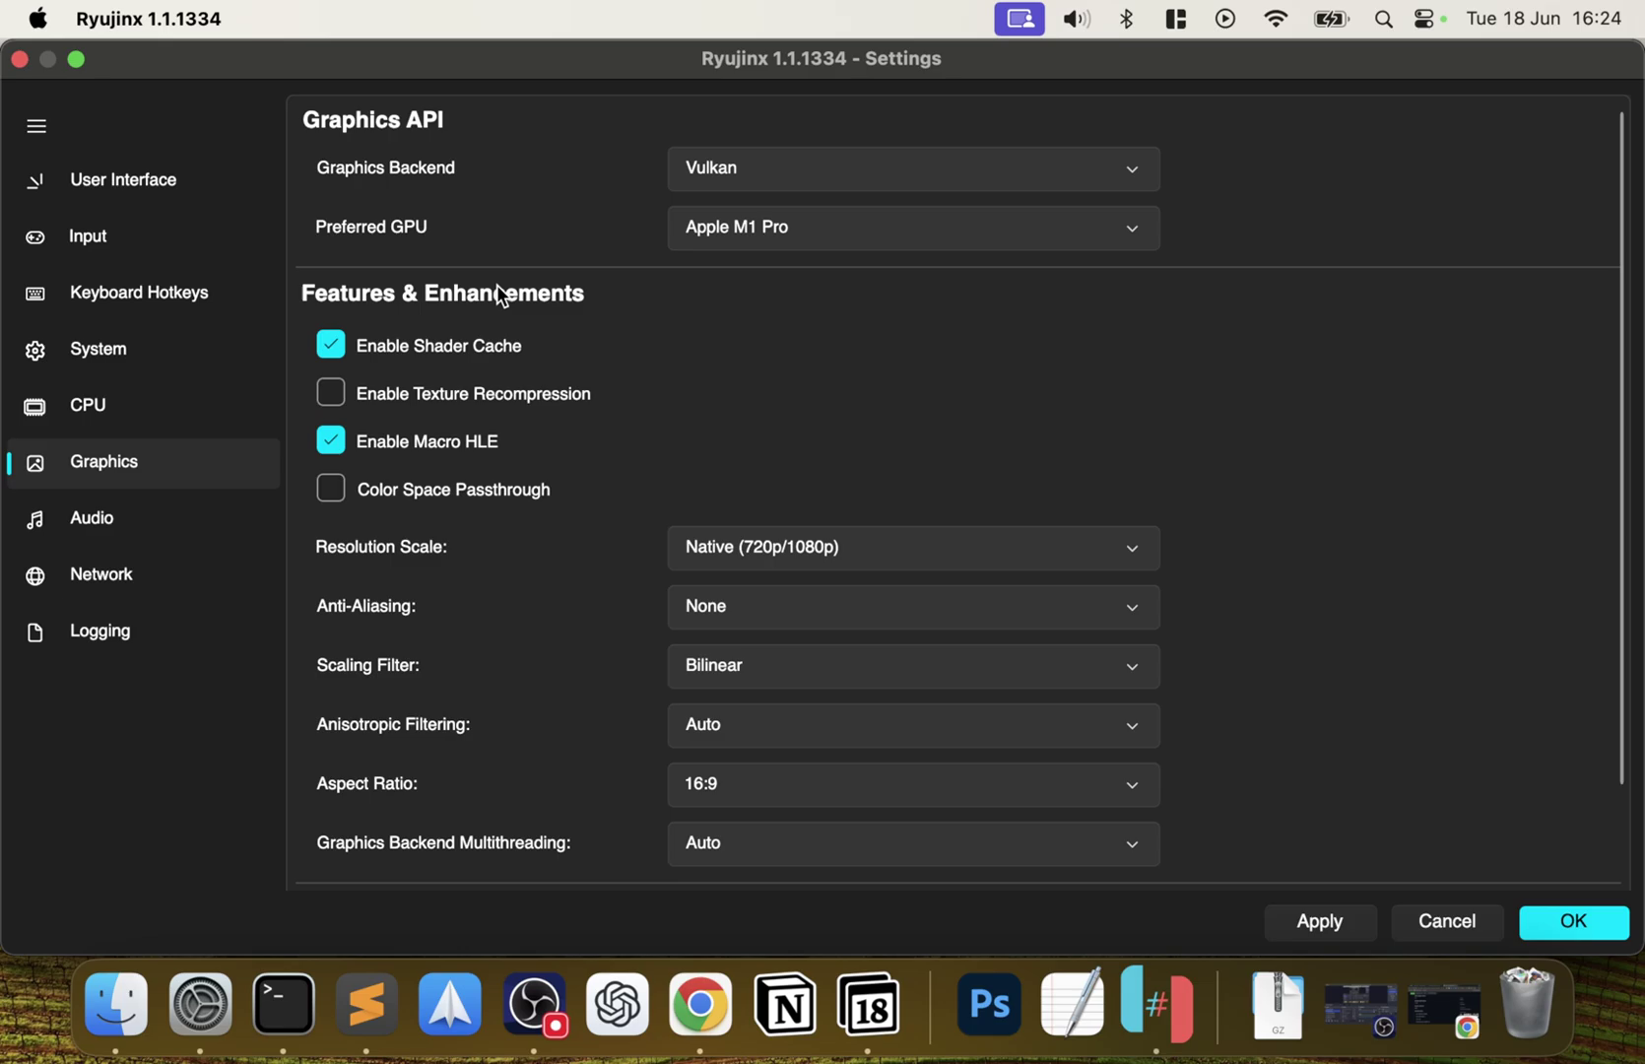
Read the shader cache description and enable texture recompression in the graphics features.
mouse_move(440, 356)
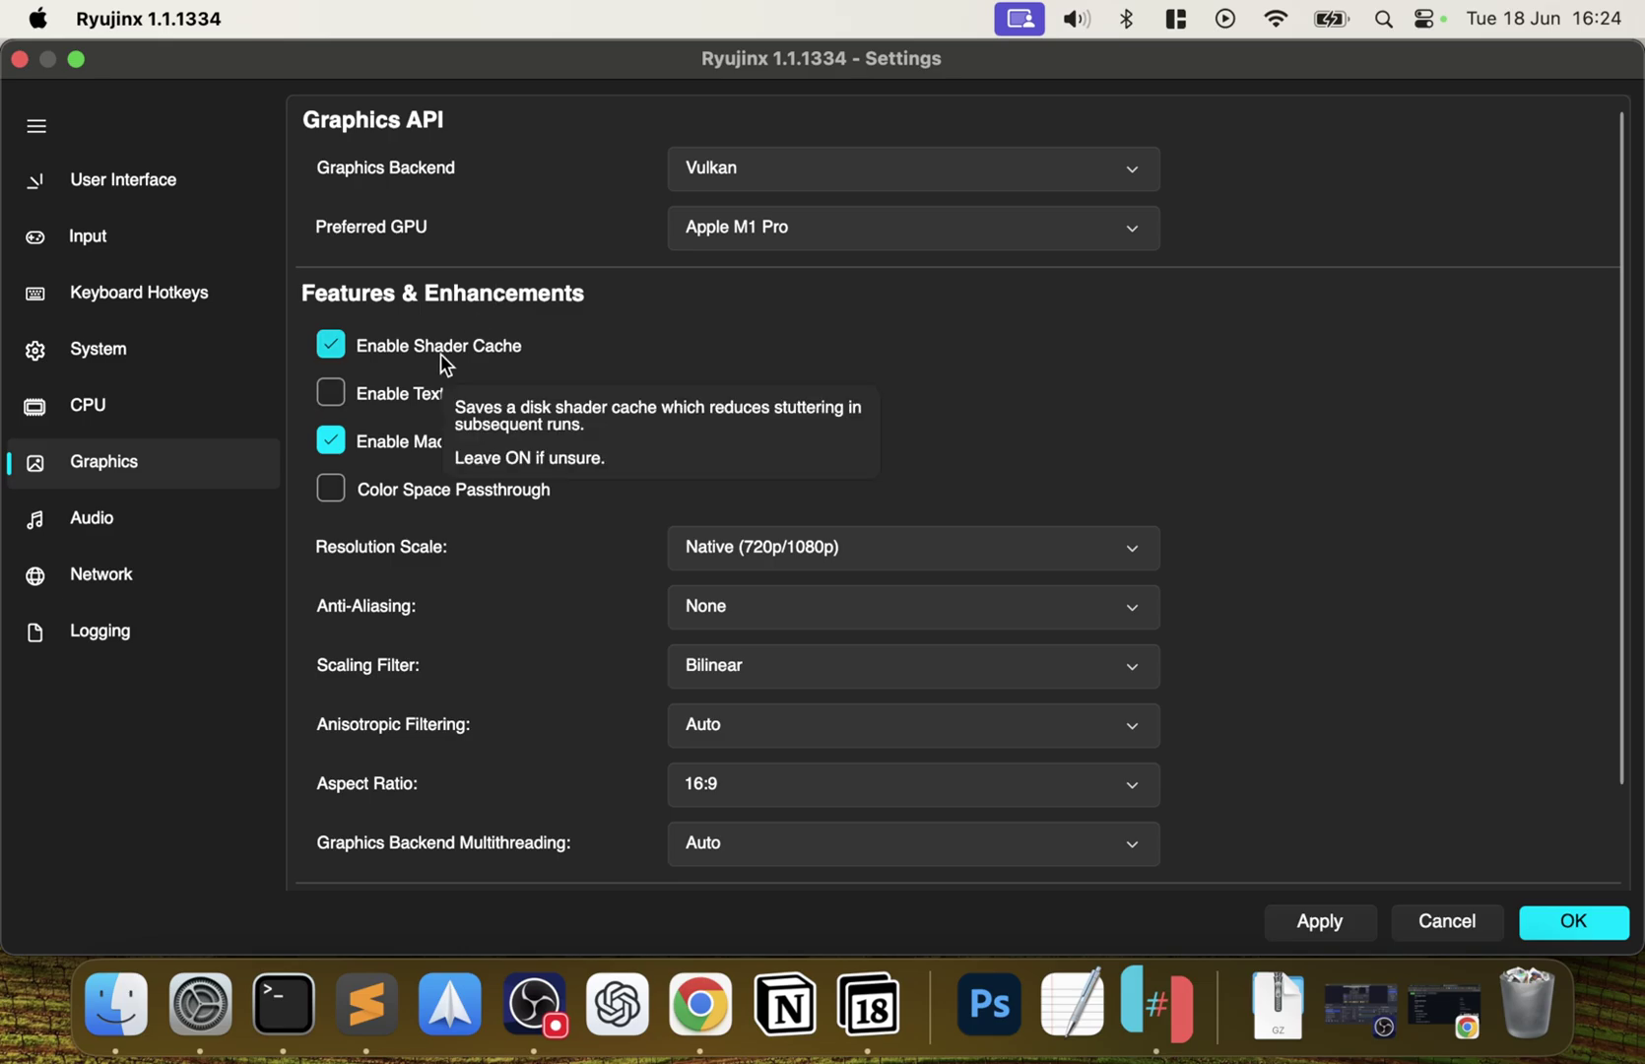
mouse_move(401, 406)
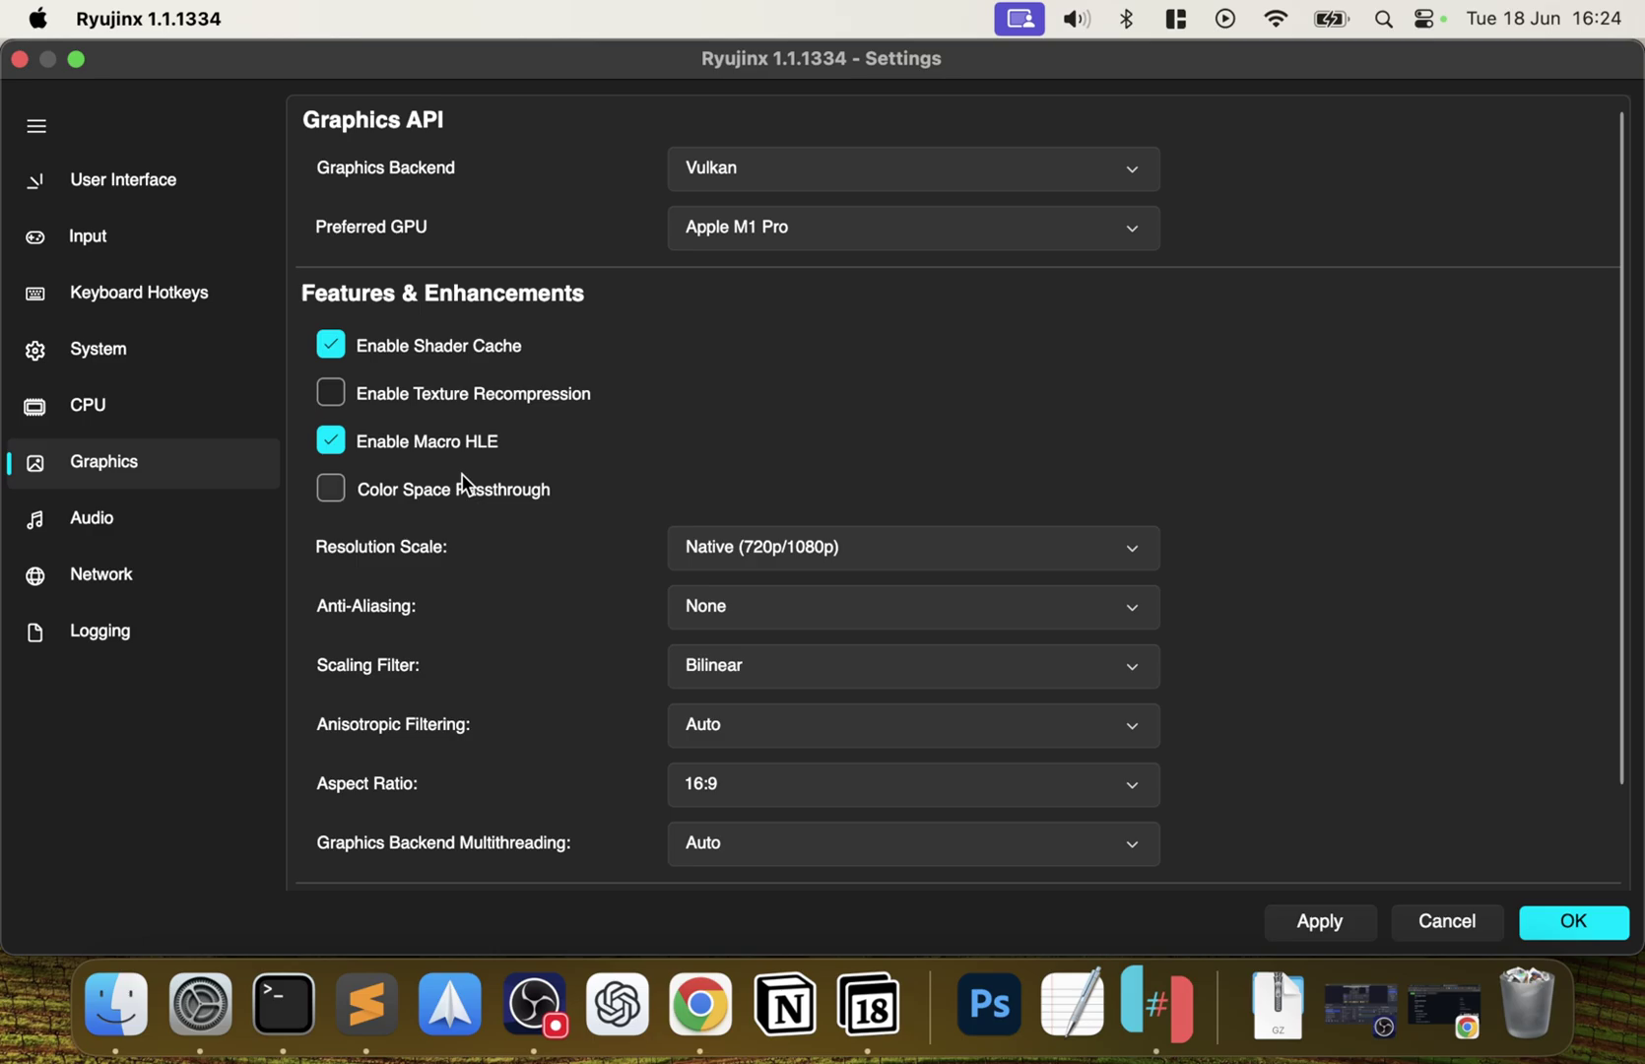
left_click(434, 406)
Look through the resolution scale and anti-aliasing options, keeping Native (720p/1080p) and None.
left_click(868, 553)
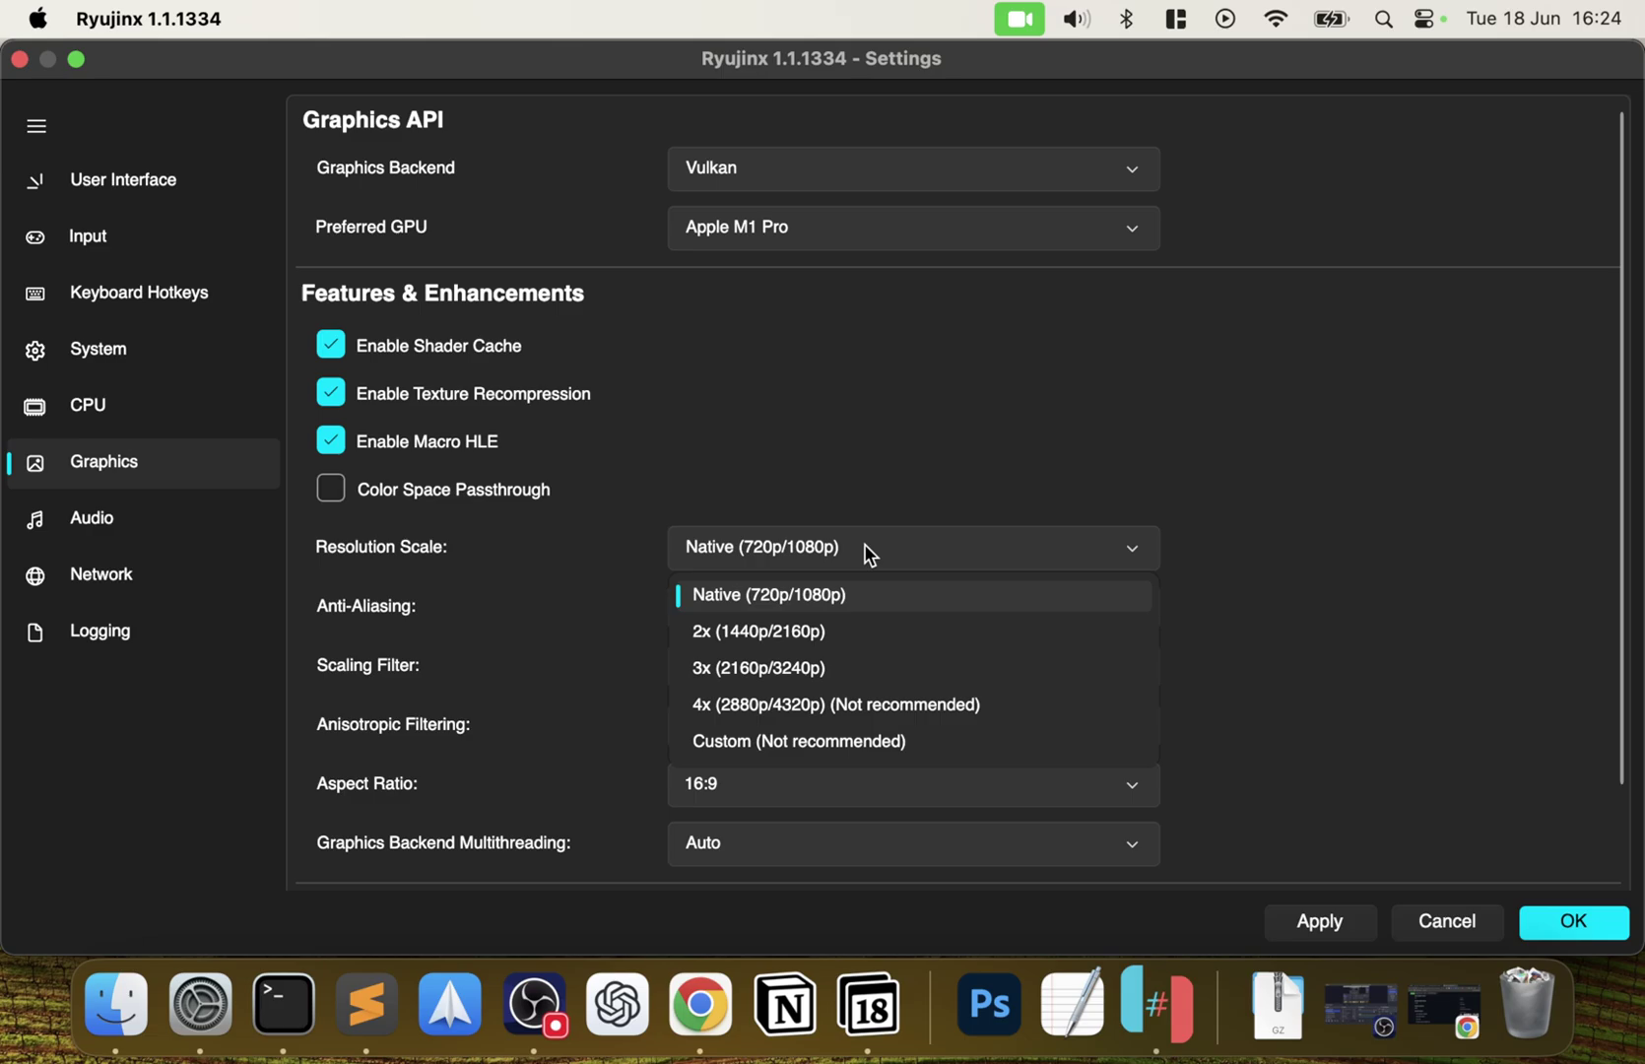
left_click(472, 552)
left_click(699, 610)
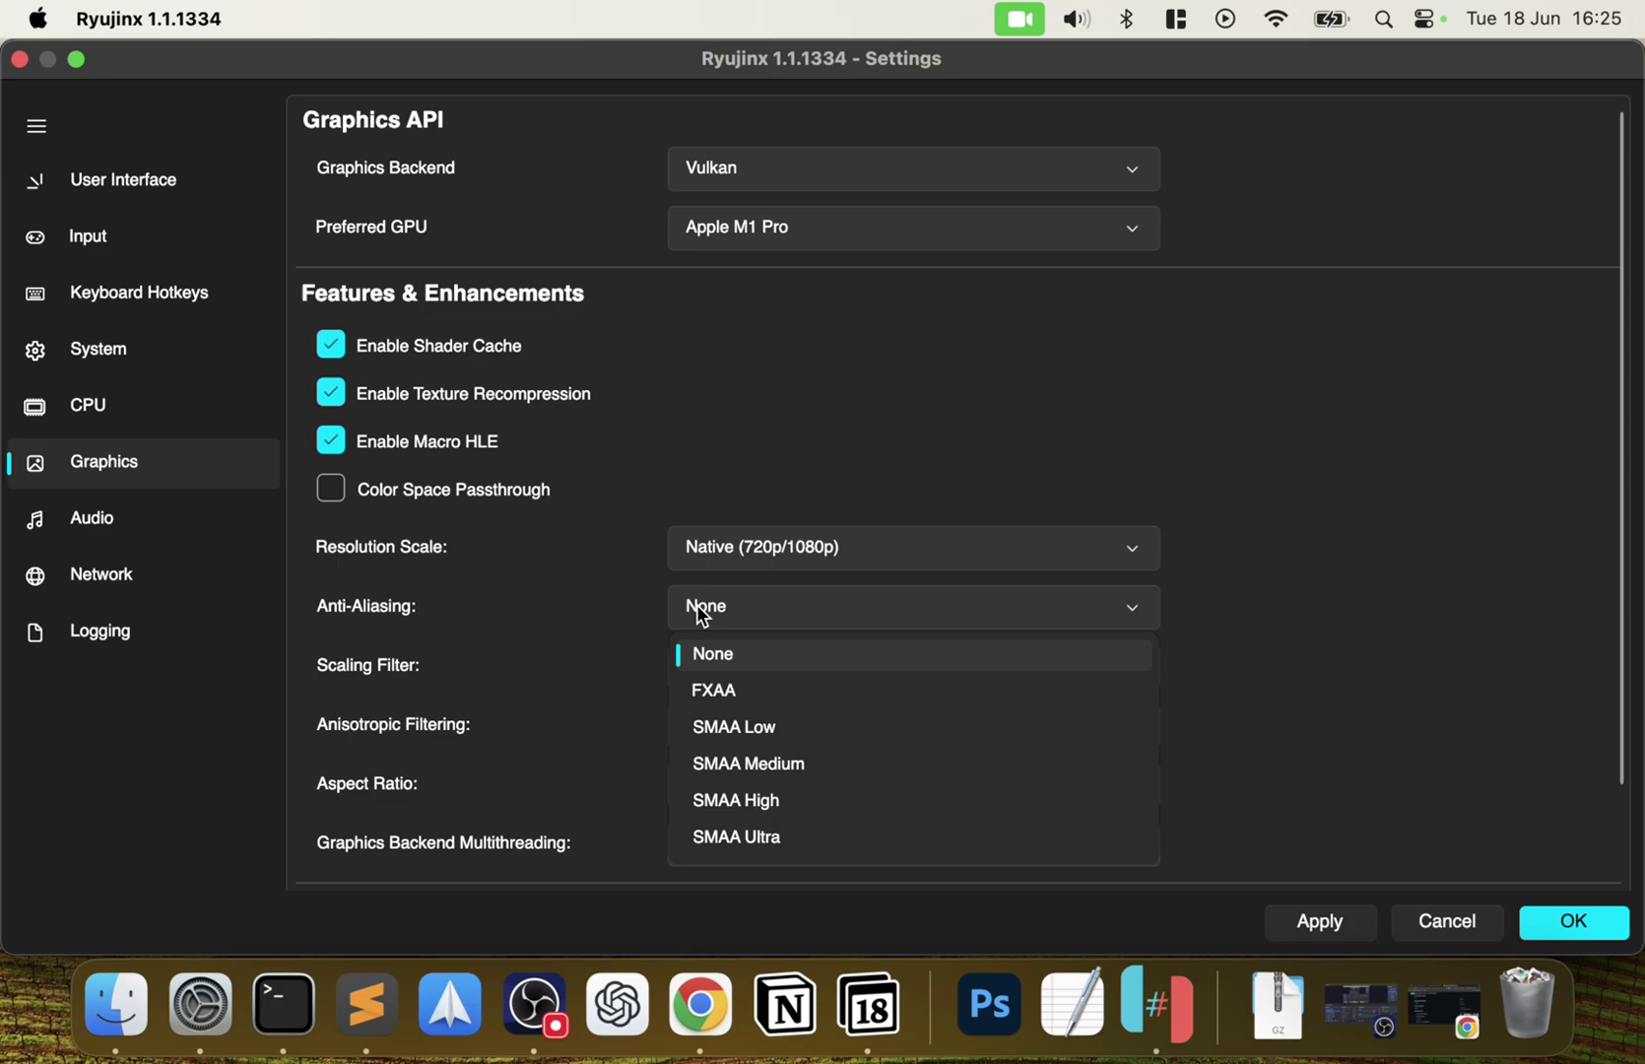
left_click(612, 635)
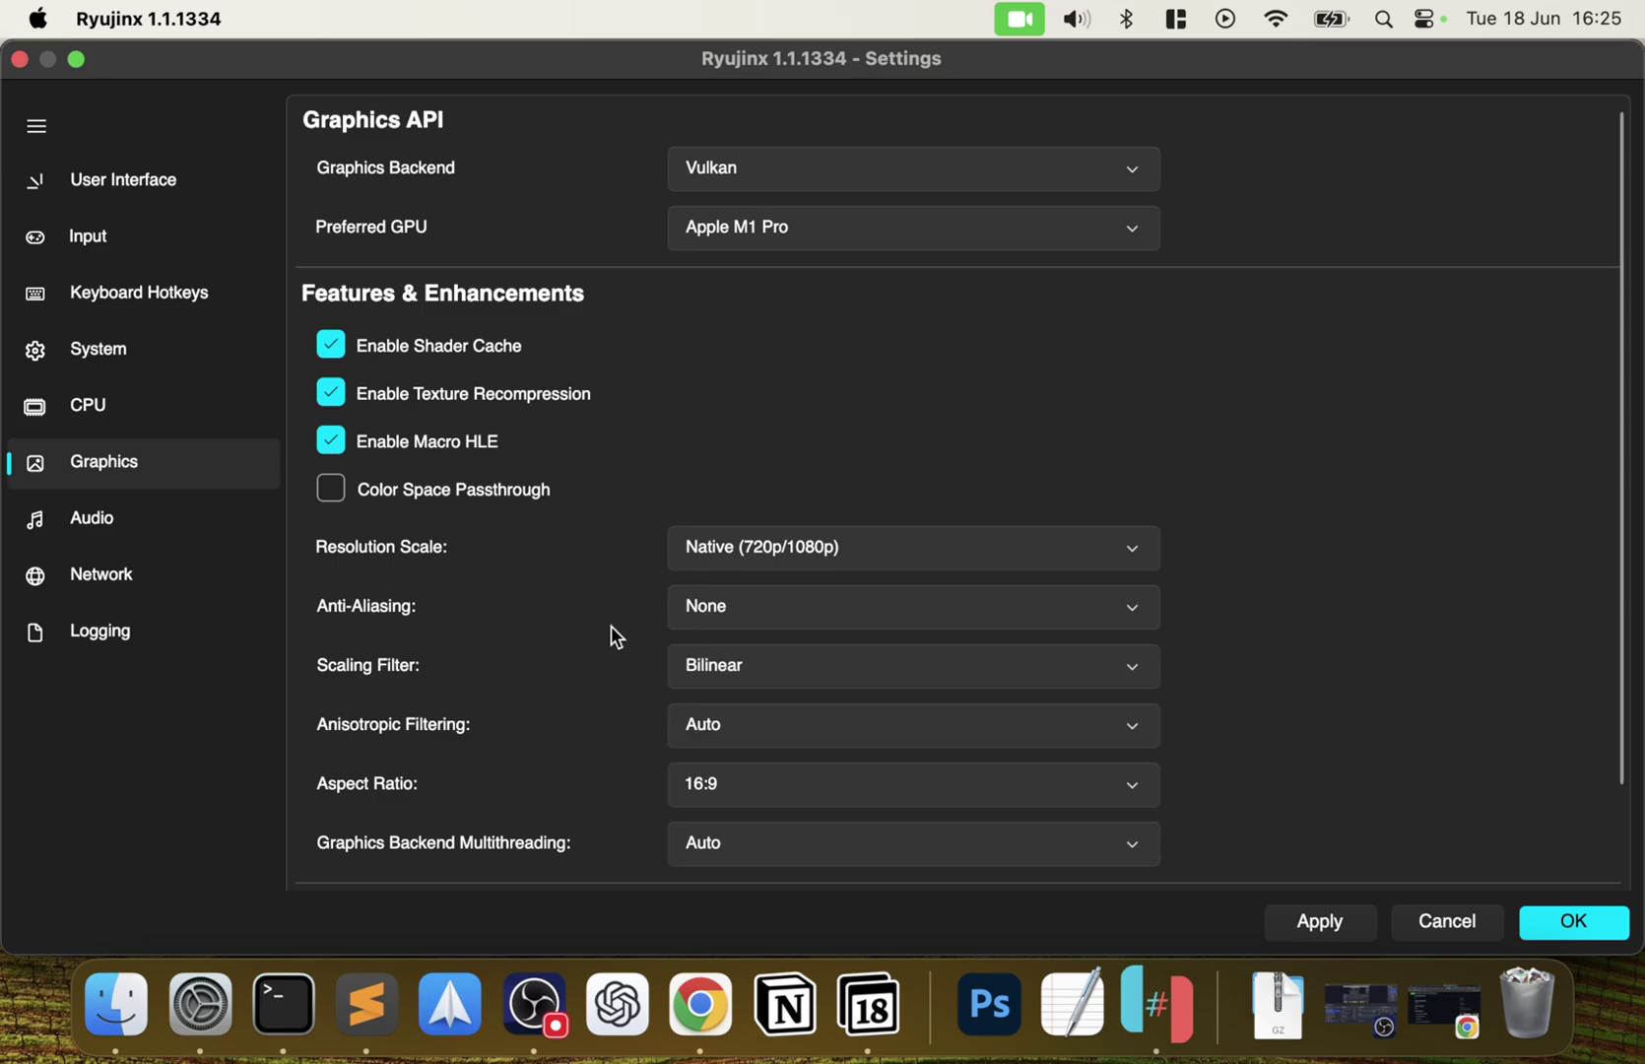
Look through the anisotropic filtering, aspect ratio and graphics backend multithreading options without changing them.
left_click(724, 727)
left_click(606, 731)
left_click(708, 733)
left_click(640, 765)
left_click(688, 782)
left_click(586, 775)
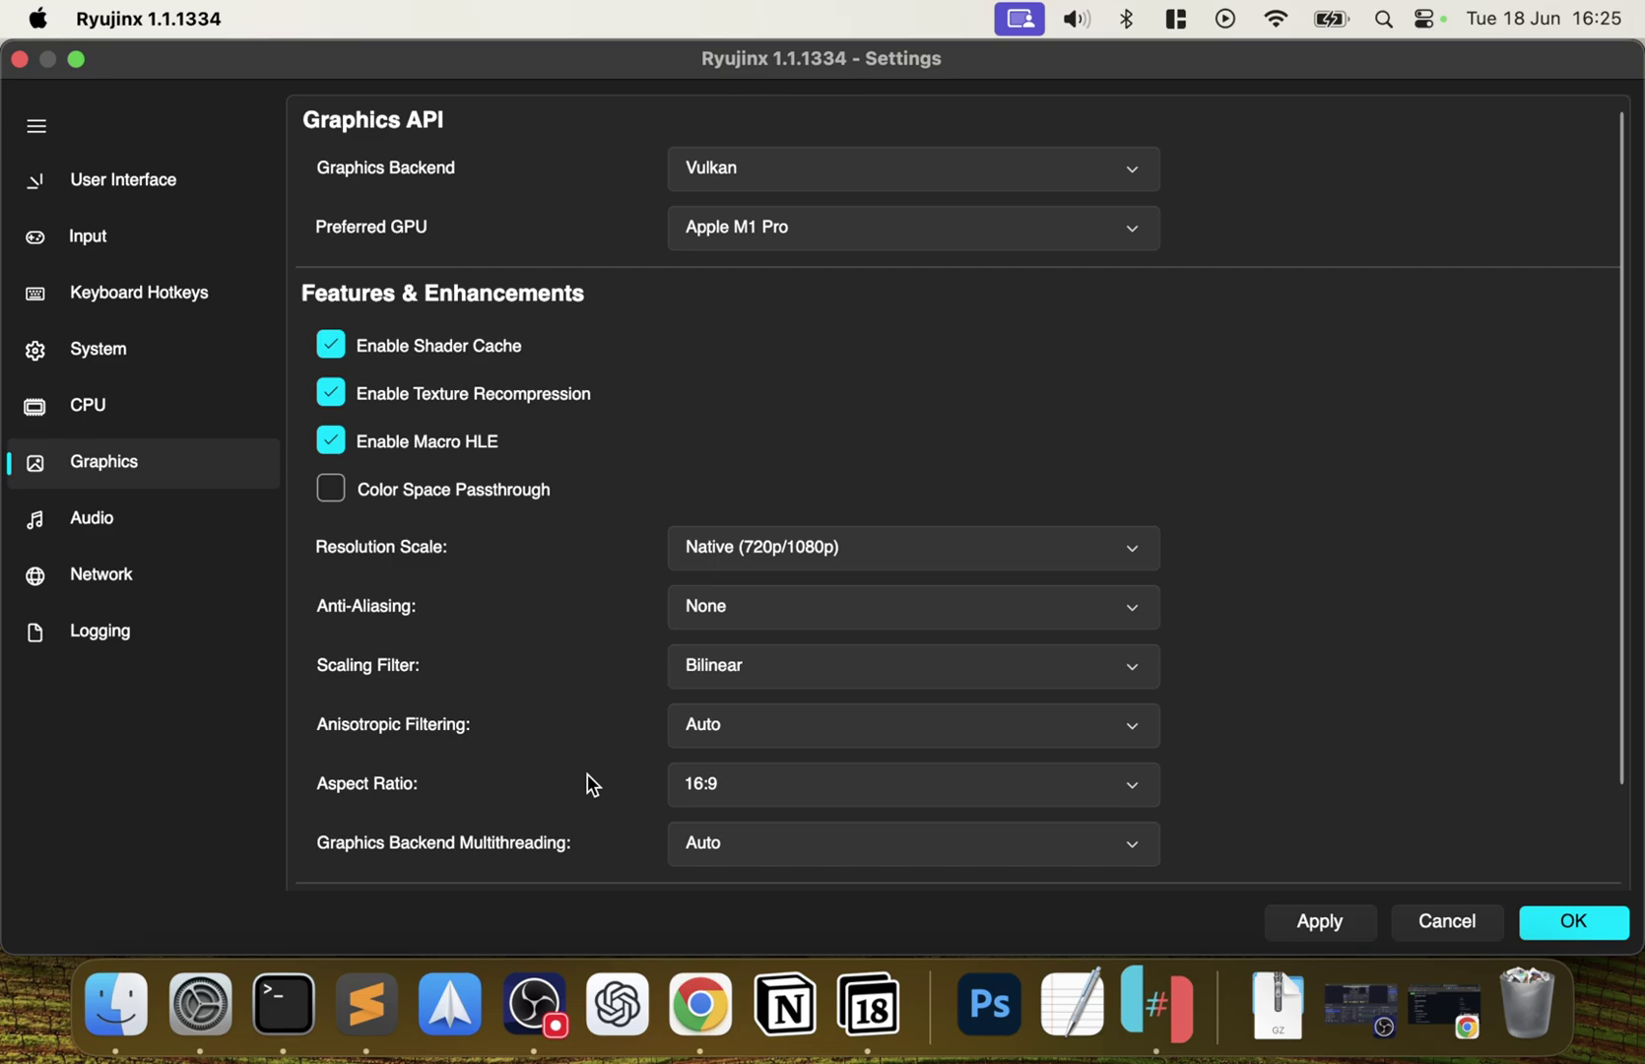
scroll(587, 774, "down", 2)
left_click(685, 807)
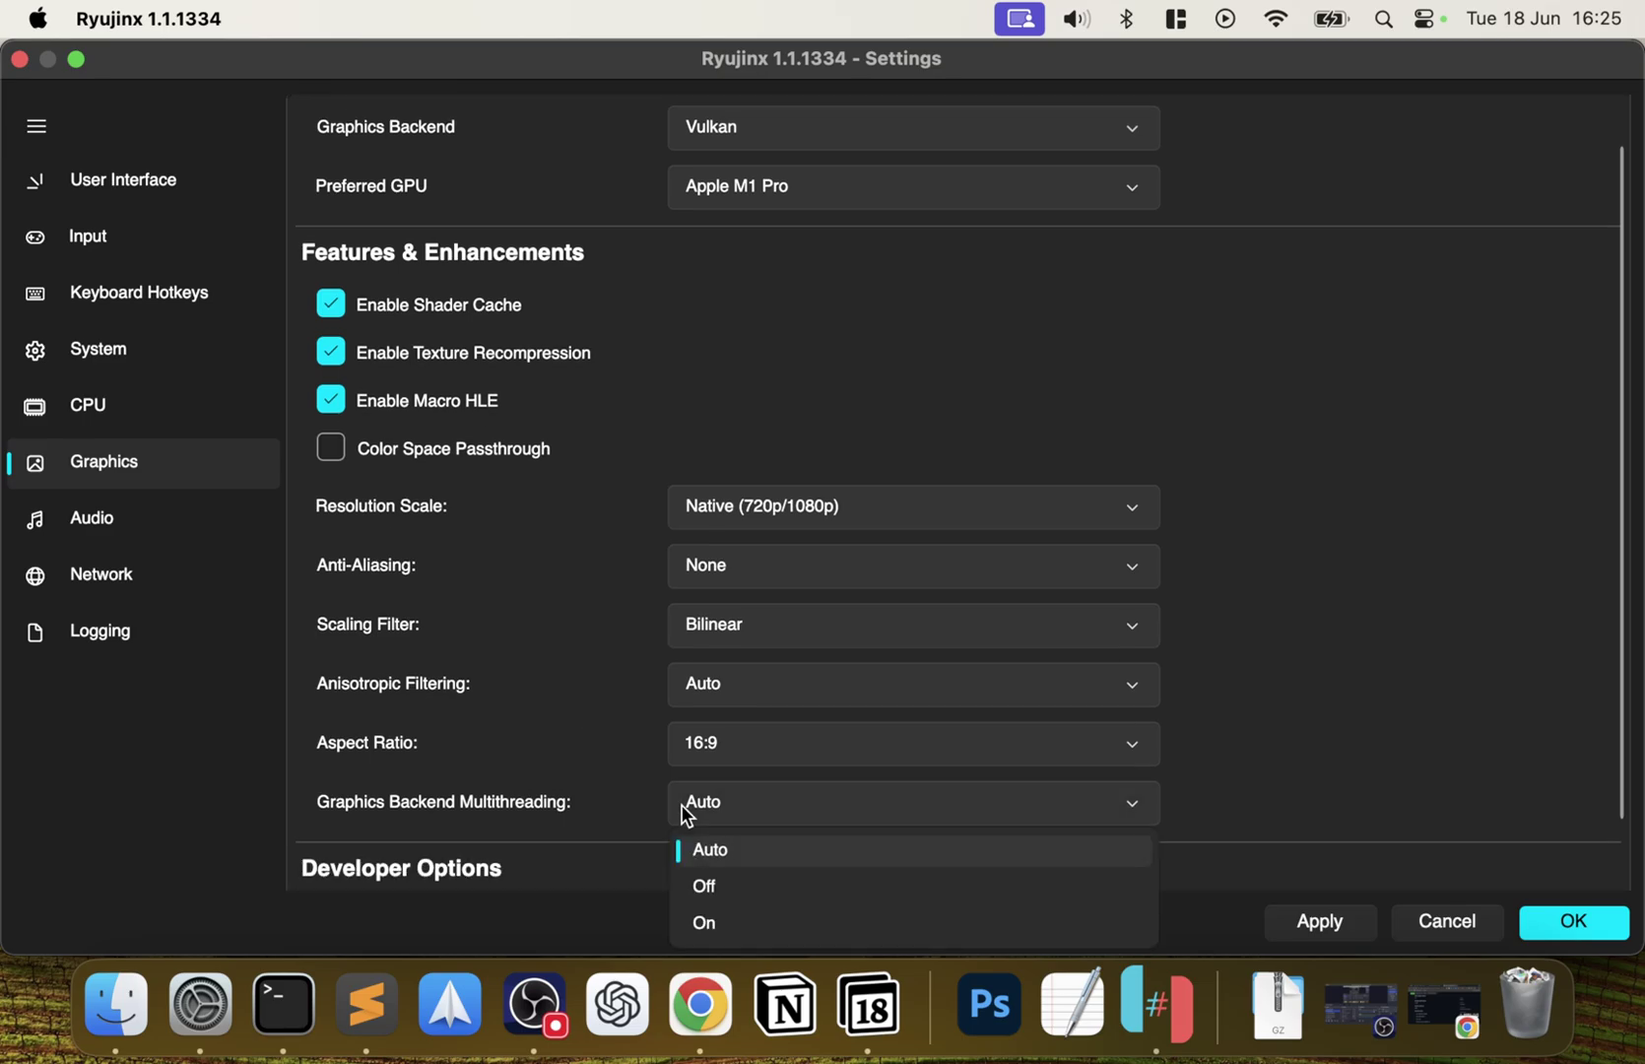
left_click(618, 796)
scroll(618, 794, "down", 2)
Look over the Audio, Network and Logging settings, then save all settings and close them.
left_click(58, 525)
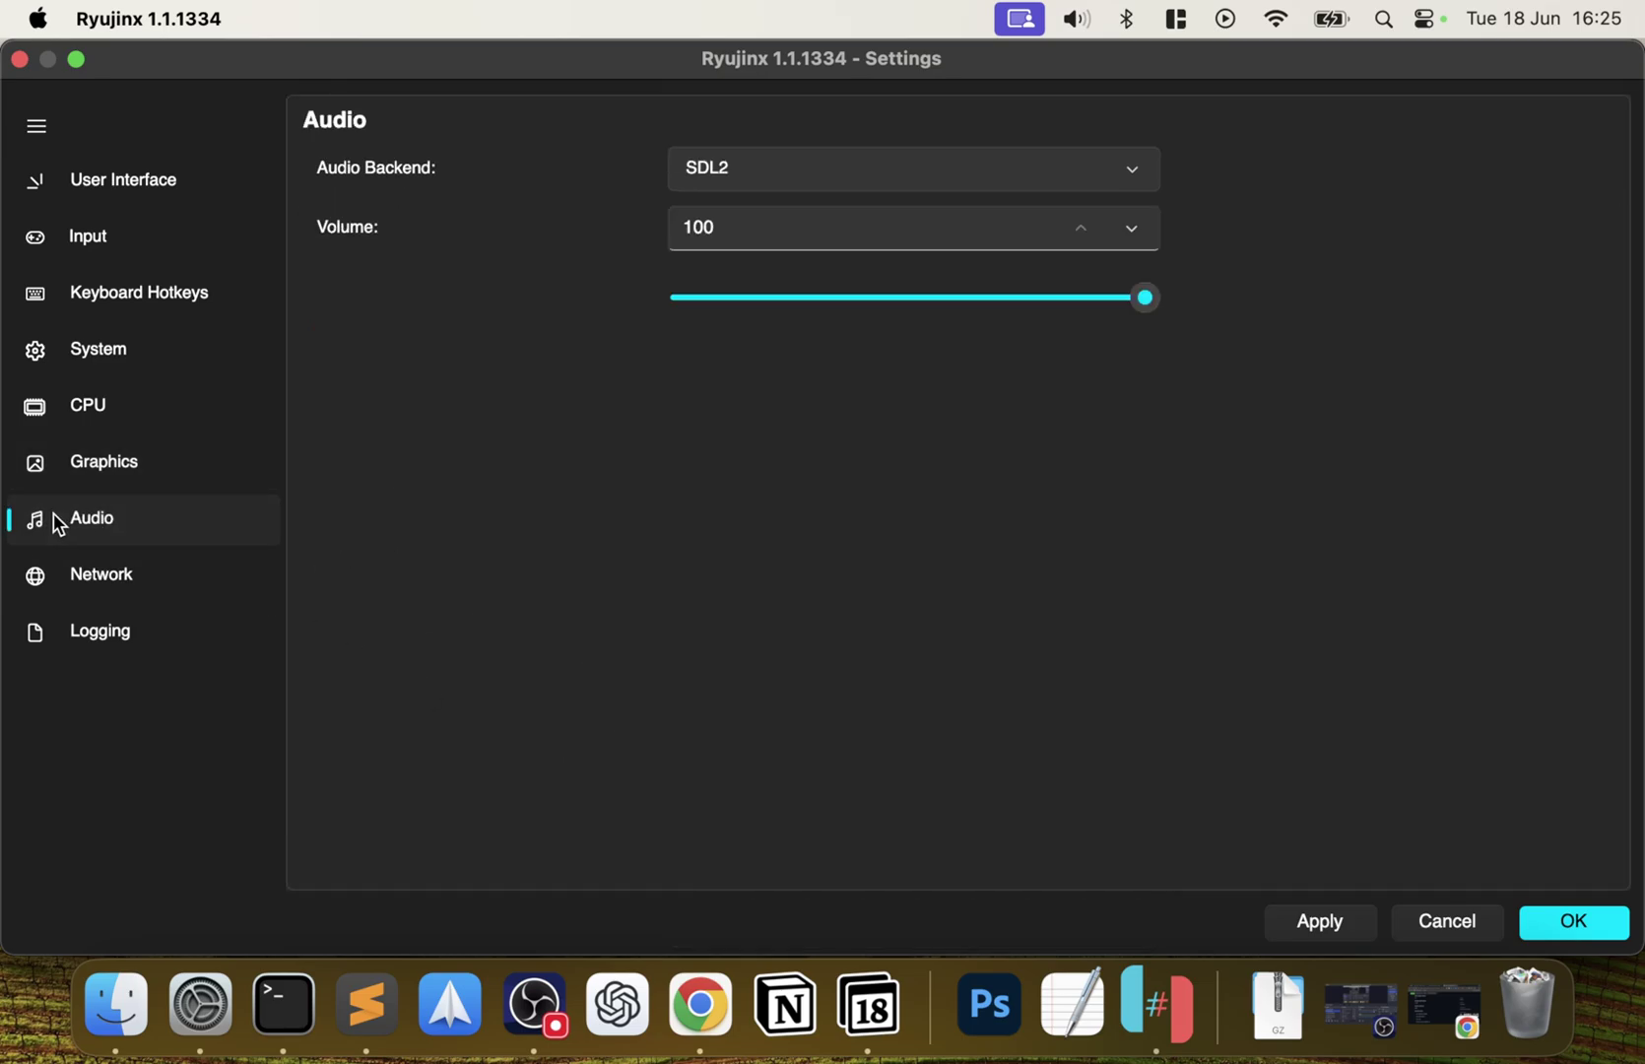
left_click(726, 165)
left_click(562, 280)
left_click(219, 584)
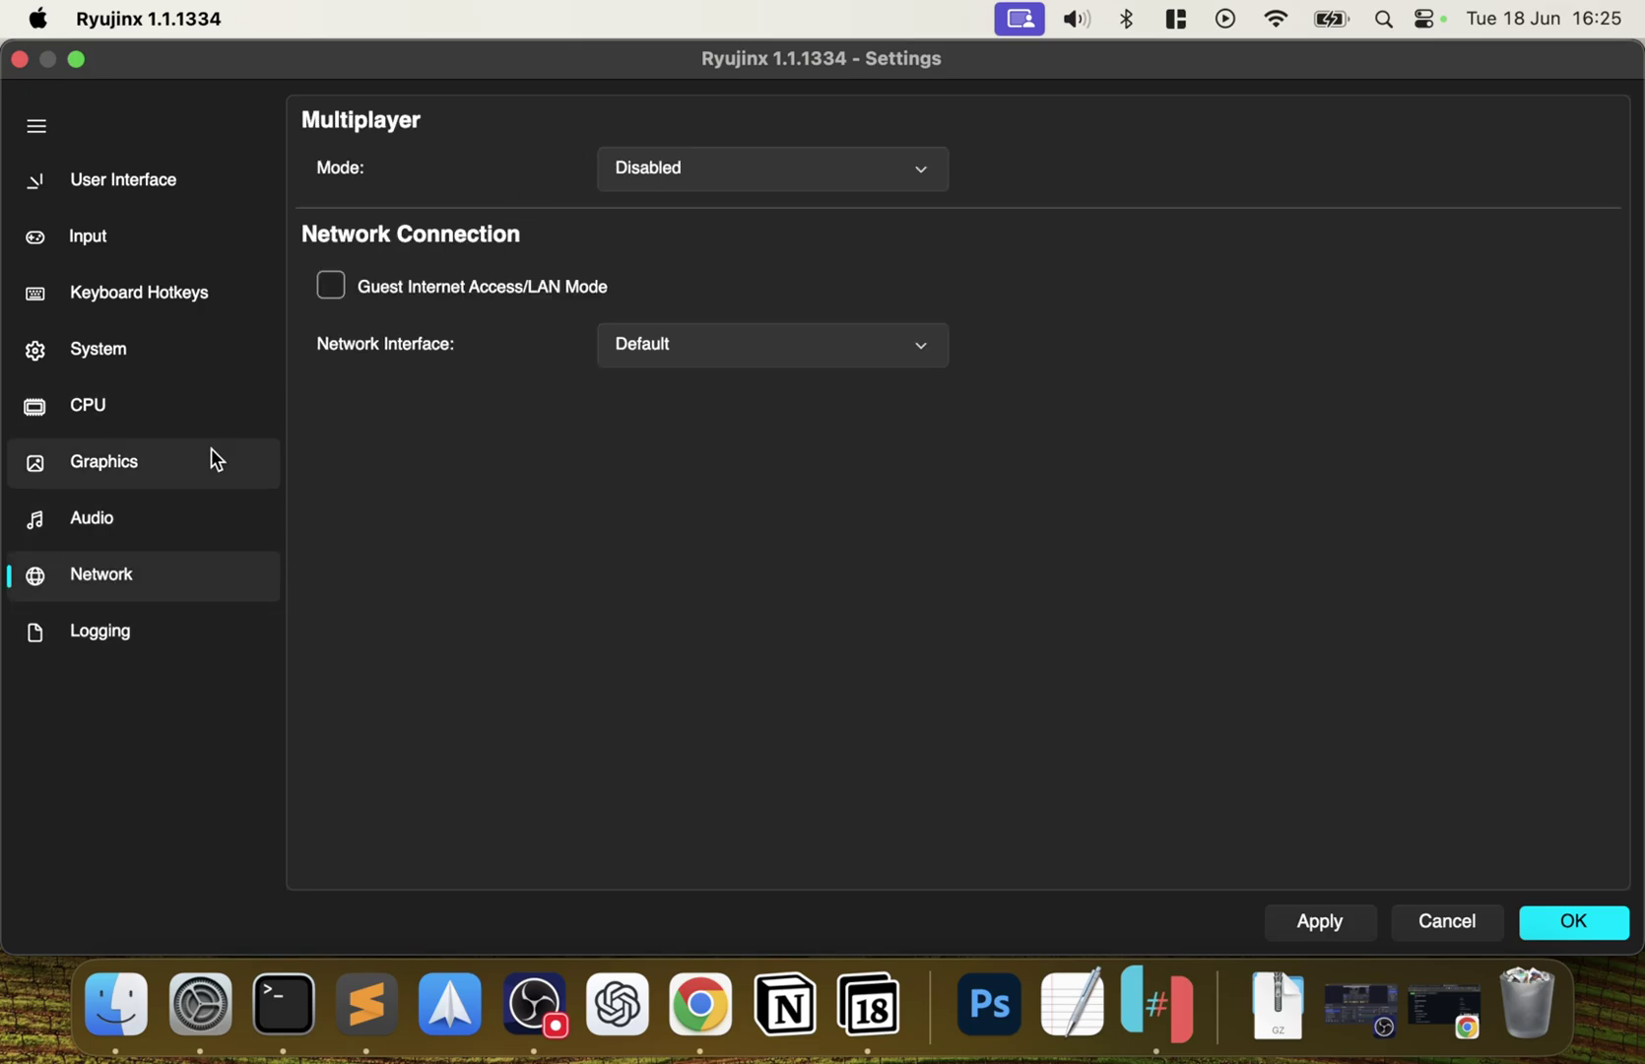
left_click(161, 623)
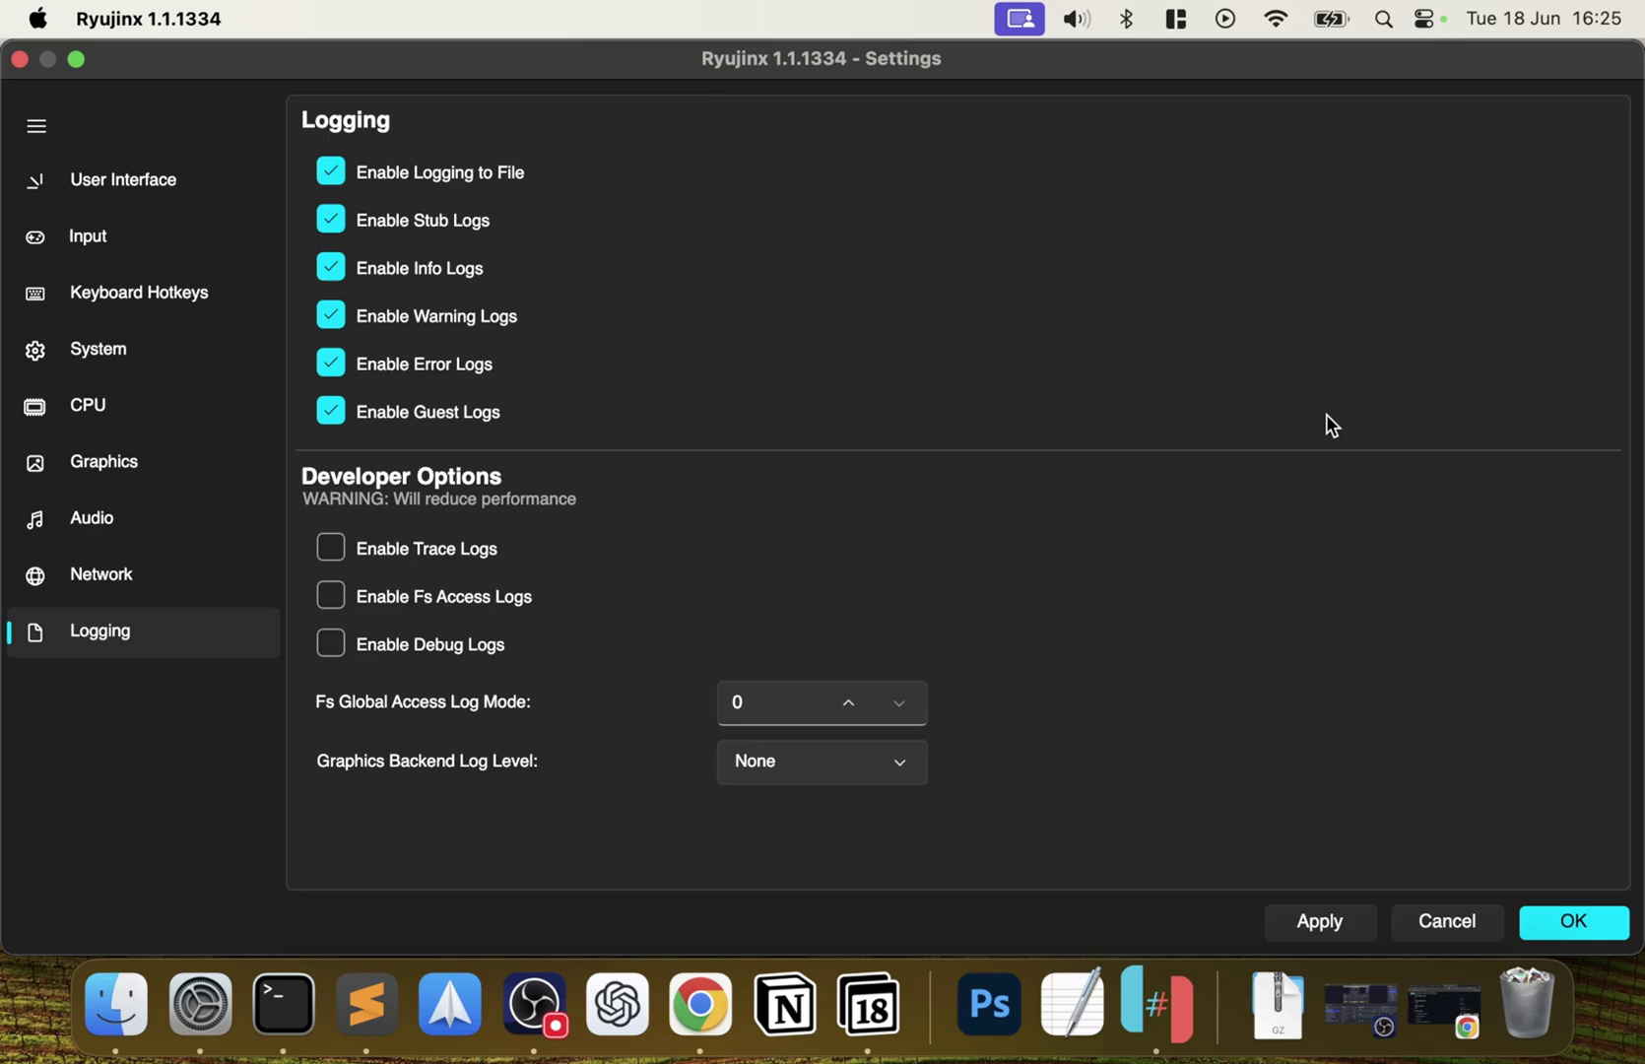
left_click(1572, 922)
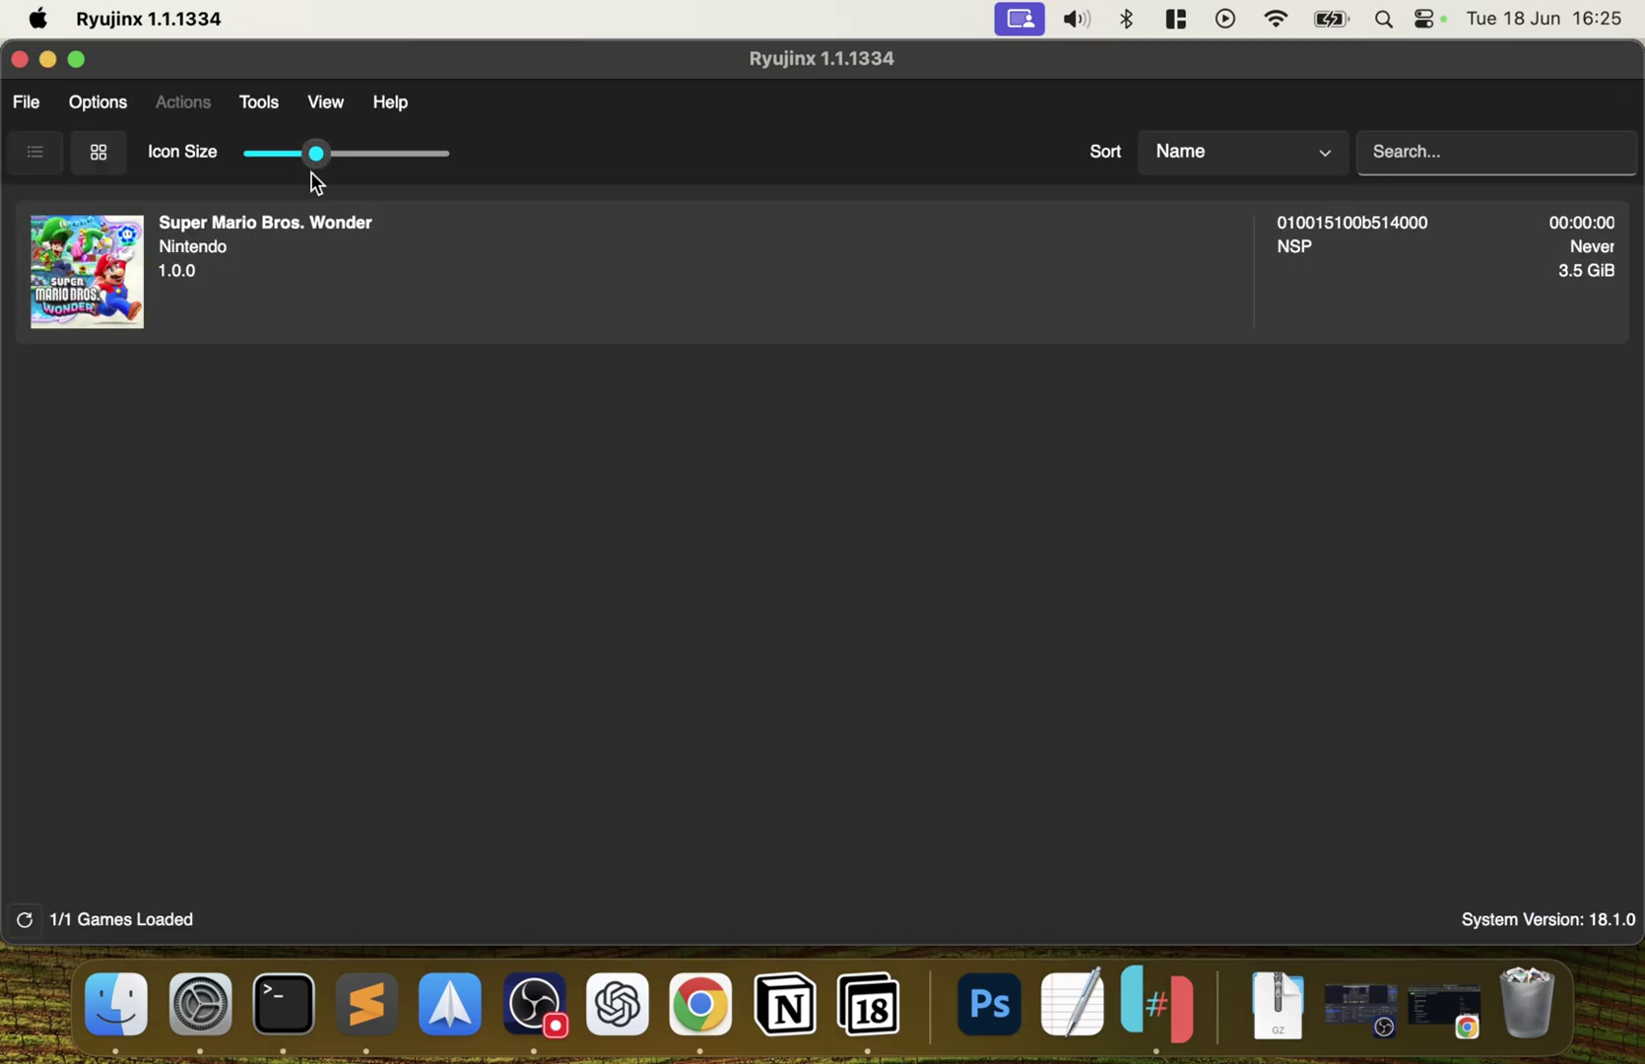
Look through the window size, file type and other general options, and view the User Profiles Manager.
left_click(304, 107)
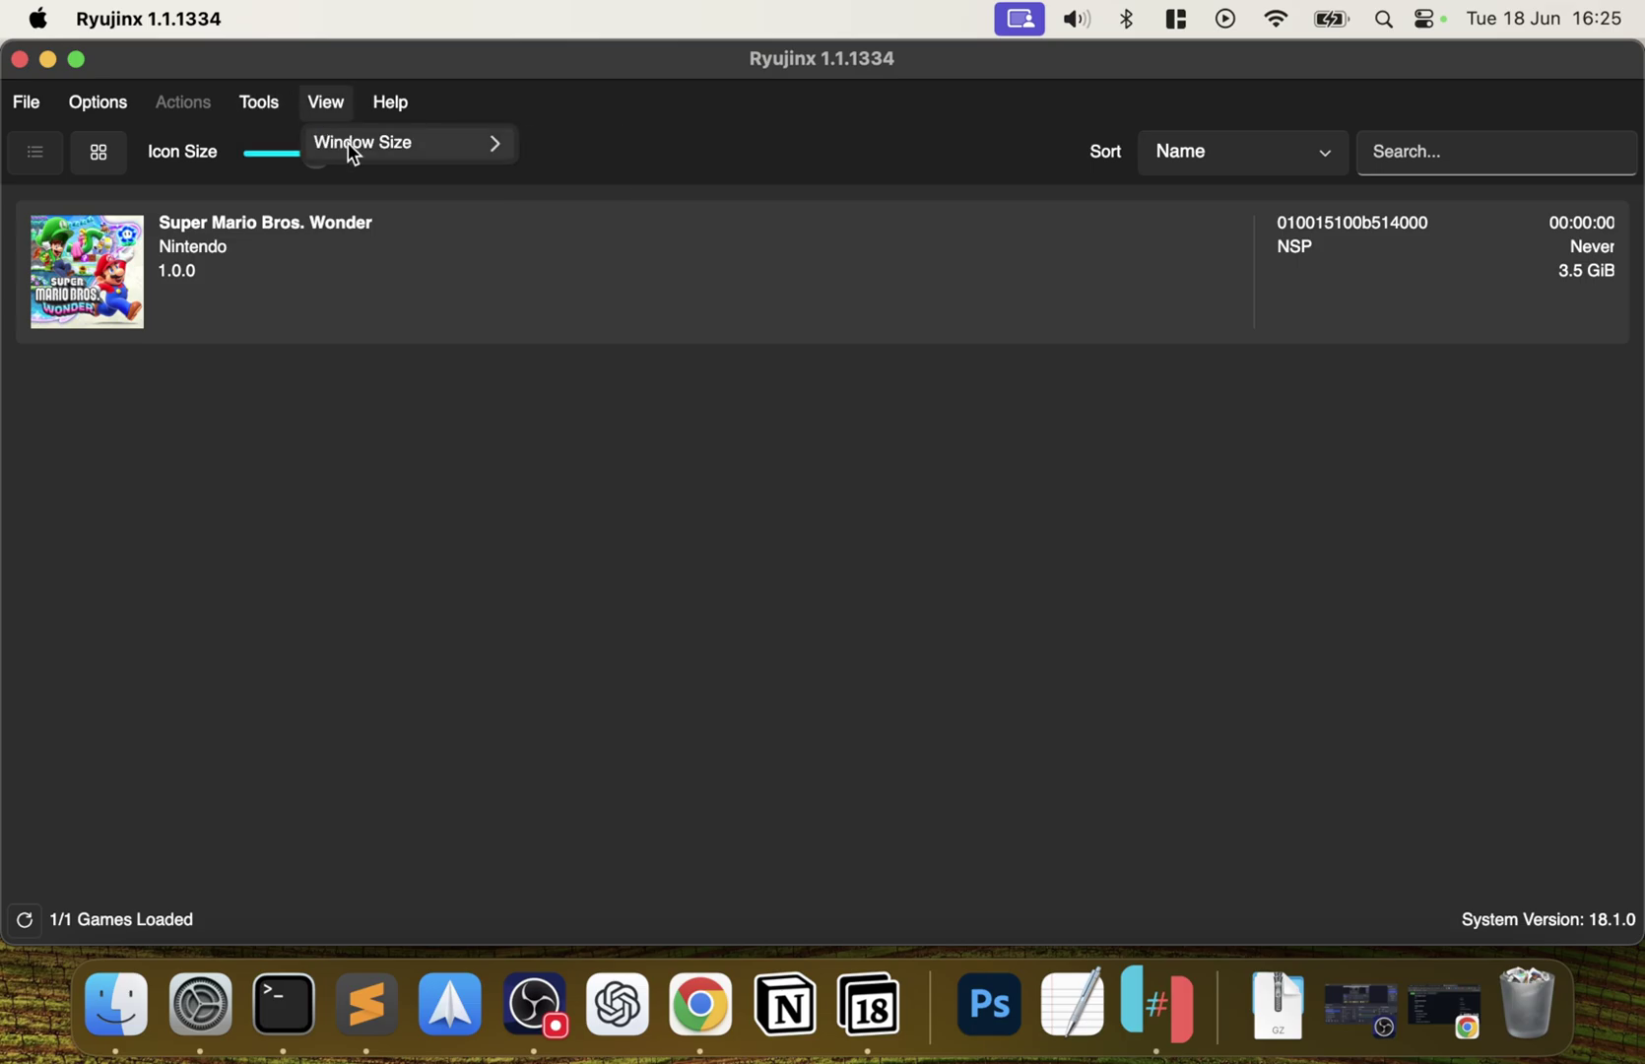
mouse_move(94, 104)
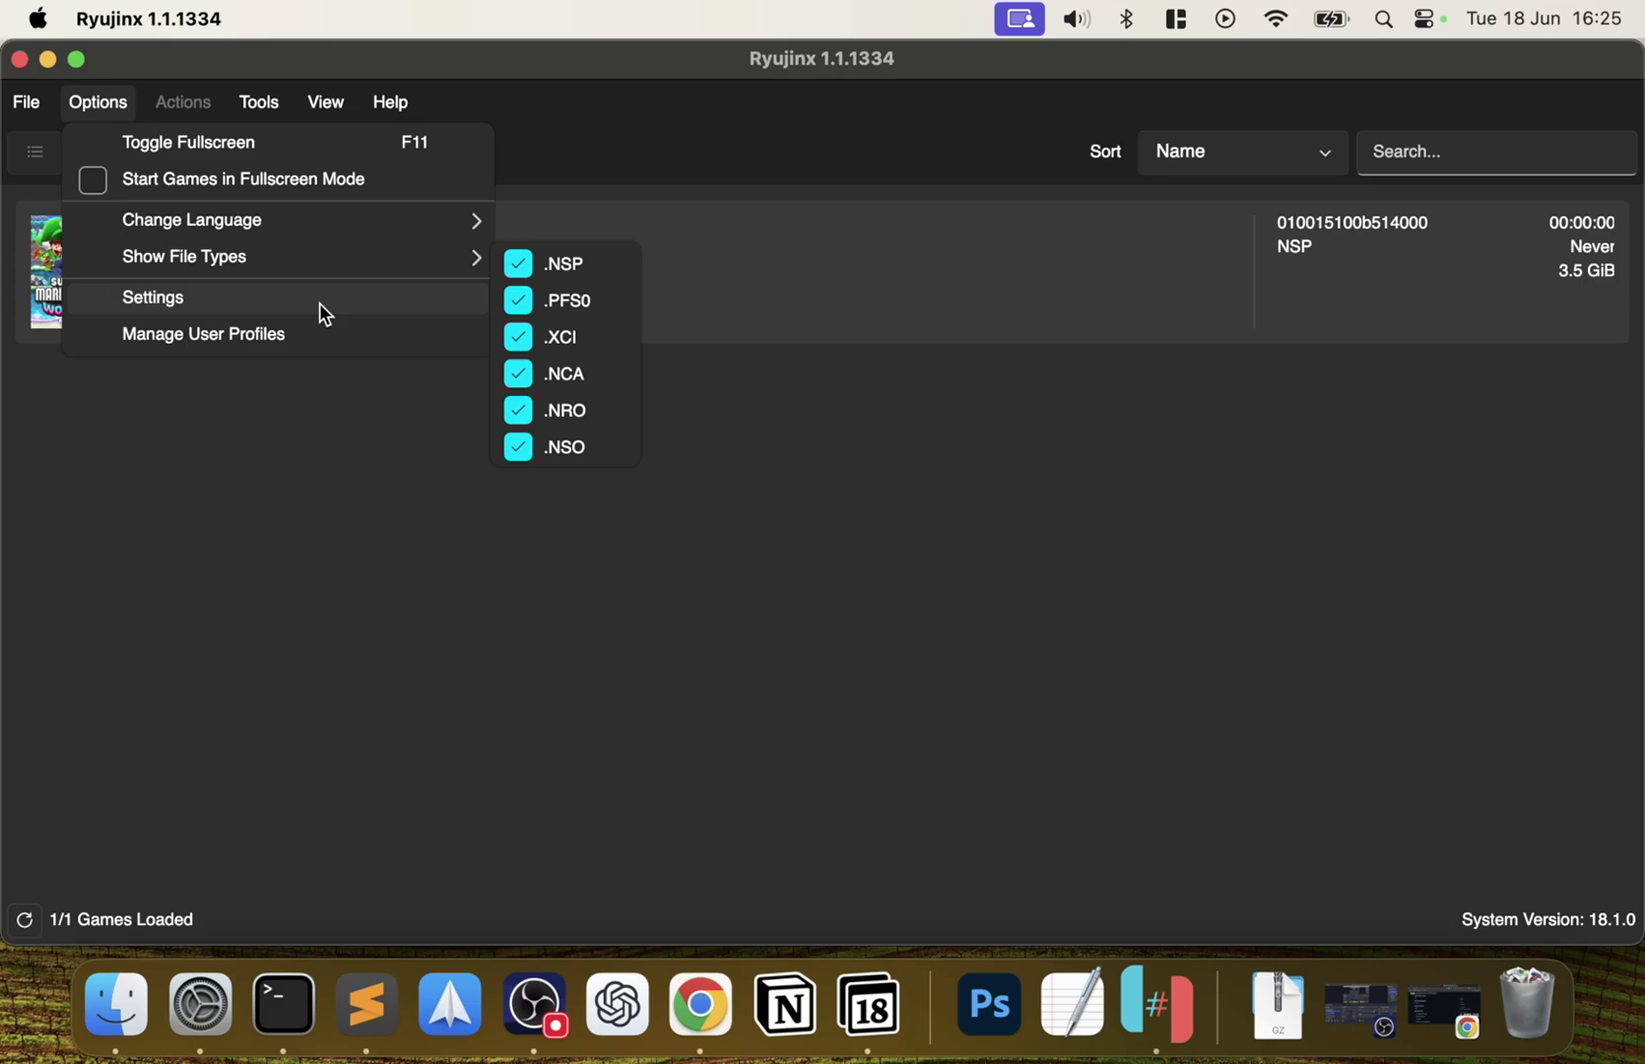
left_click(269, 335)
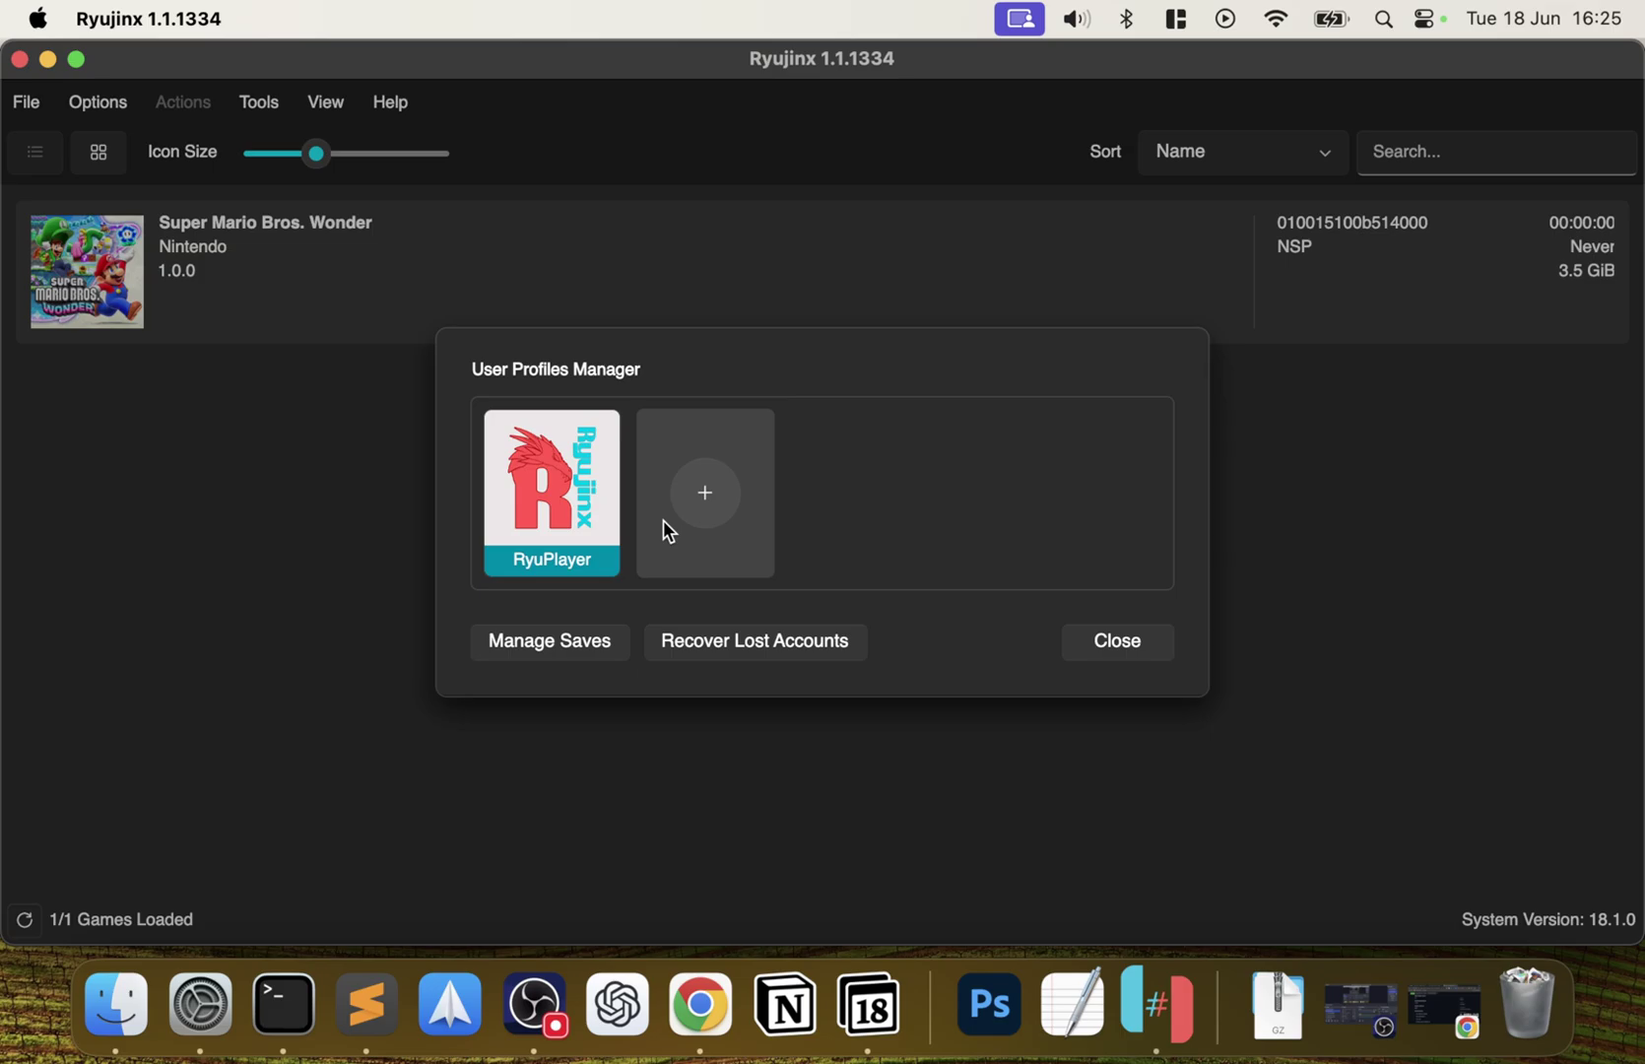
left_click(1144, 642)
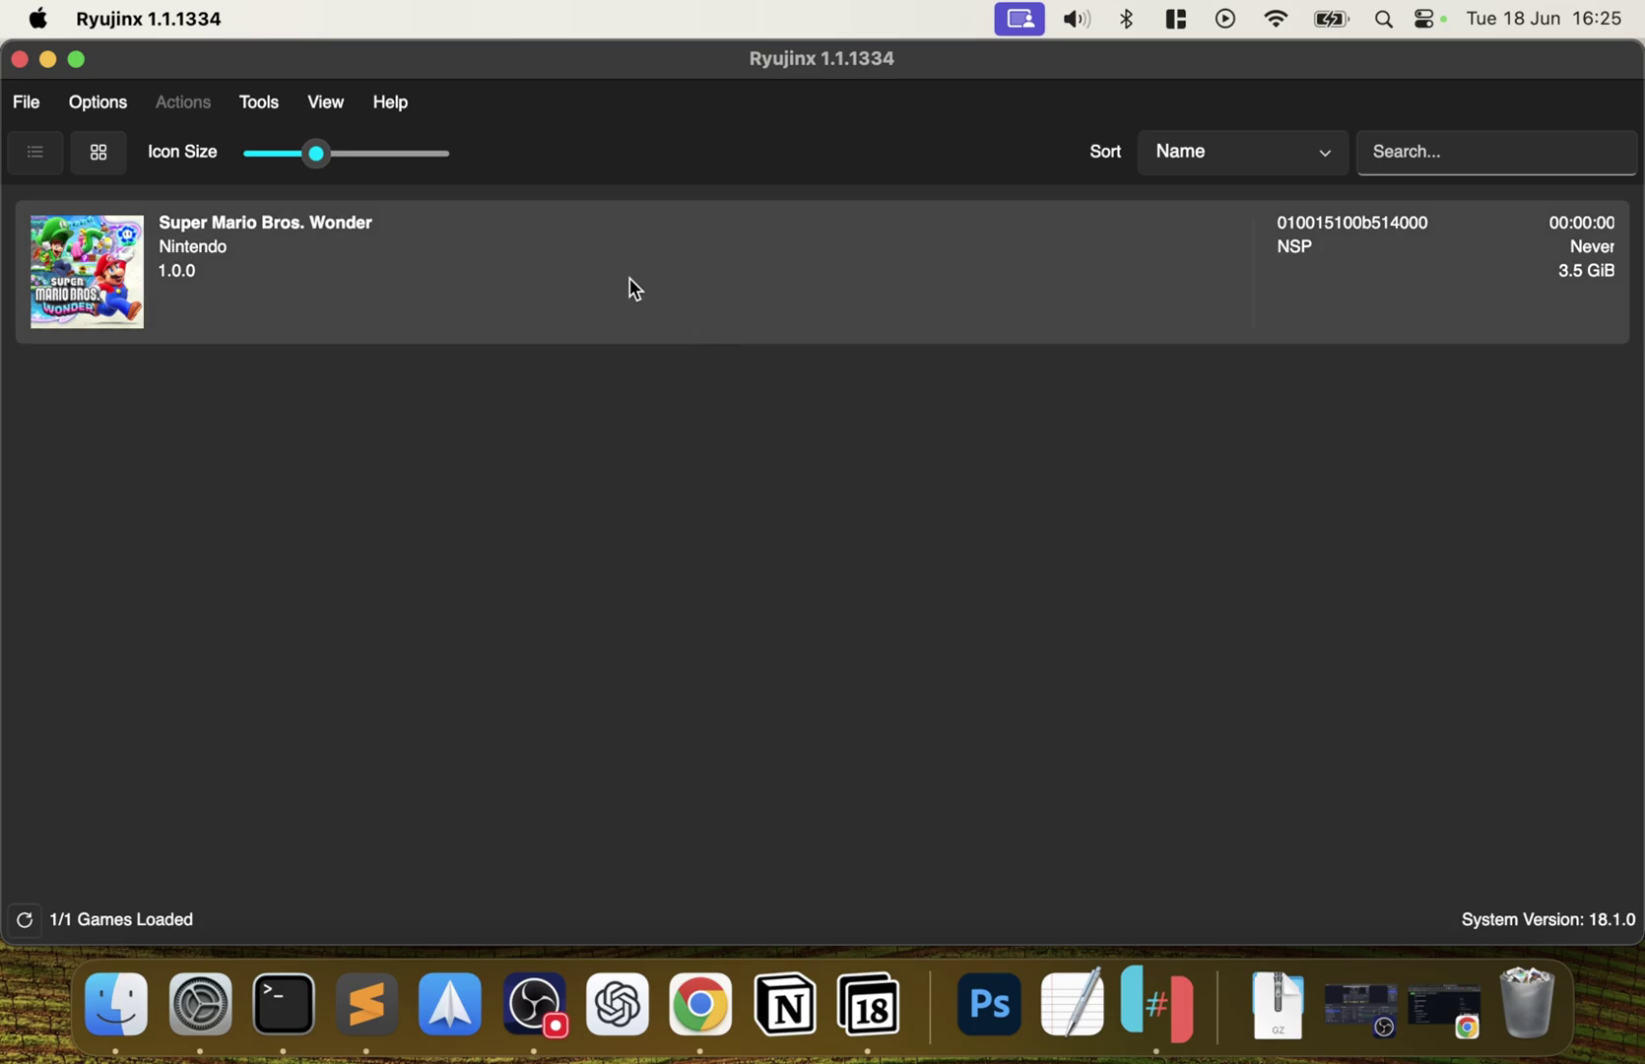
Add the update NSP file ending in [US] to Super Mario Bros. Wonder, activate Version 1.0.1, save it and launch the game.
right_click(537, 284)
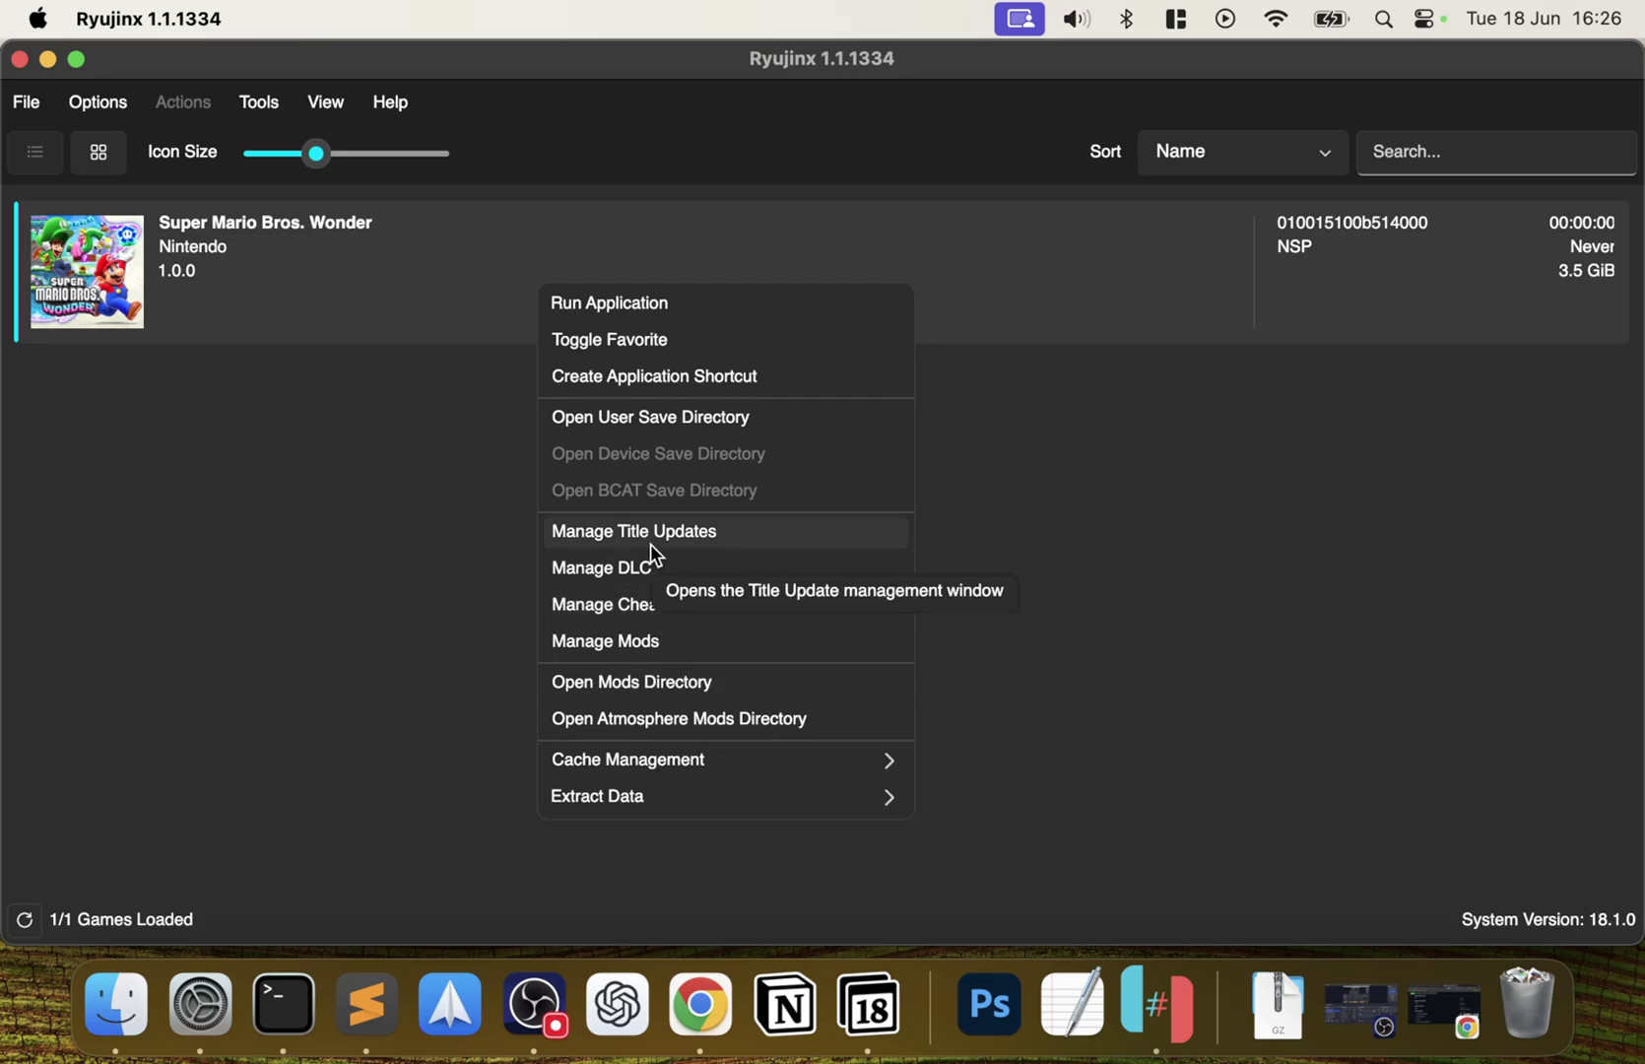
left_click(651, 549)
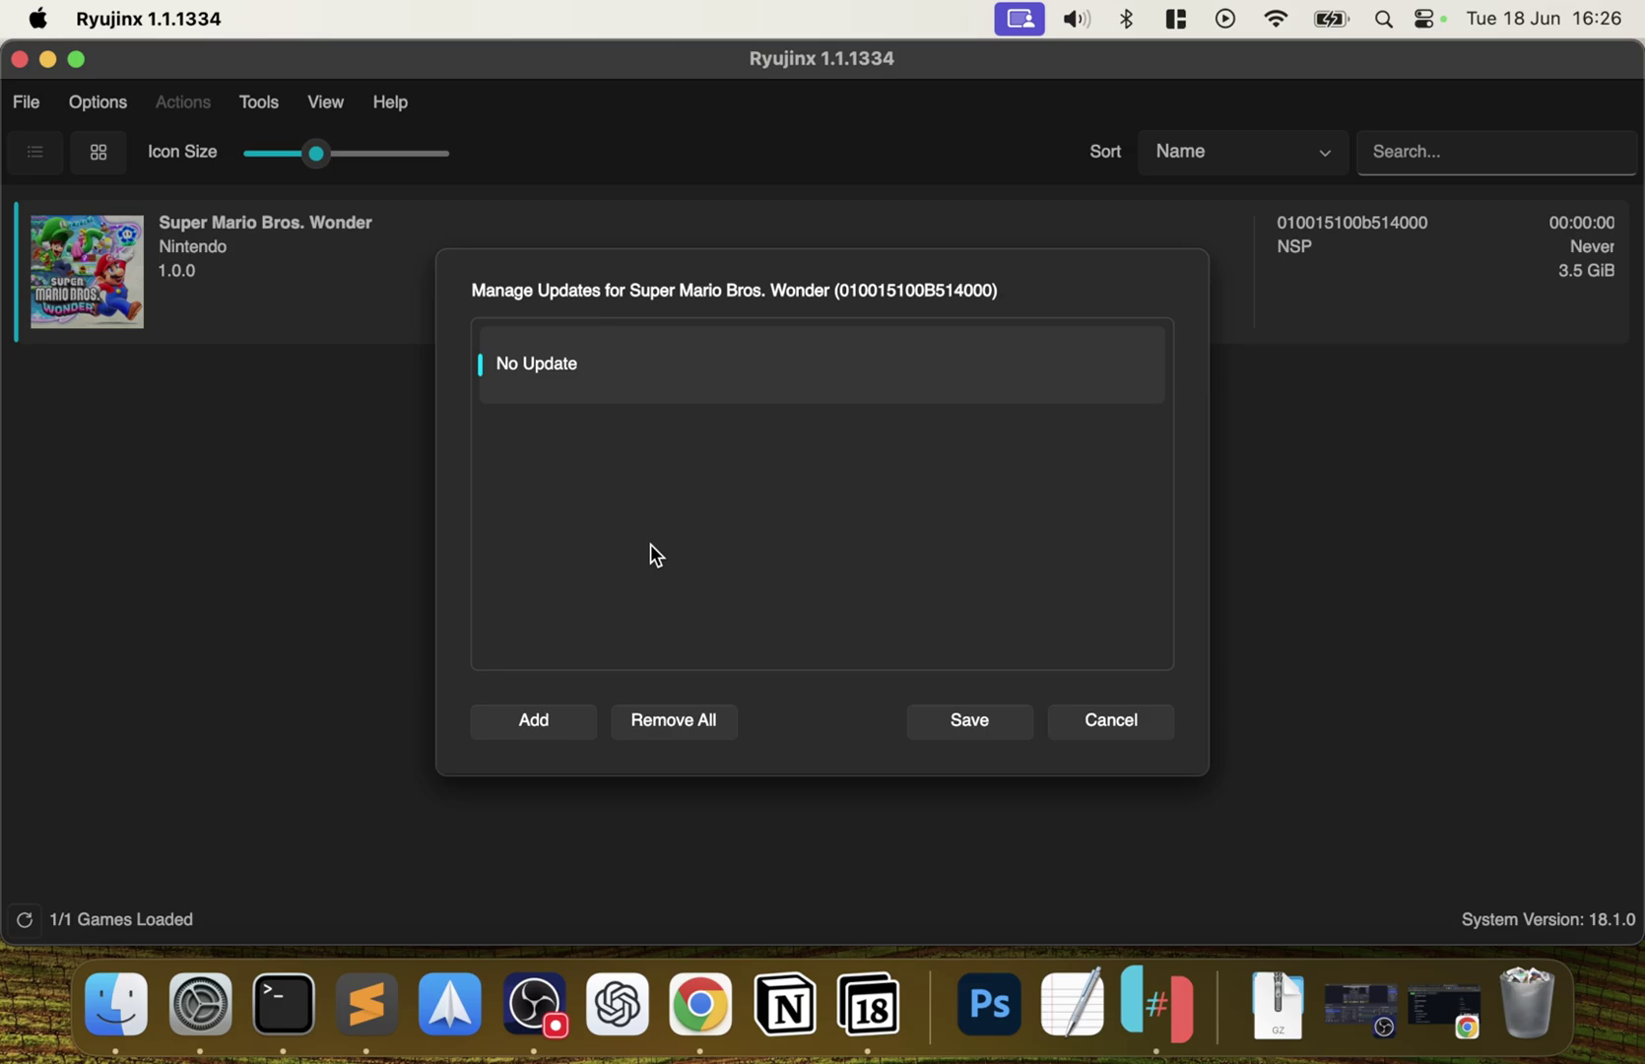
left_click(535, 721)
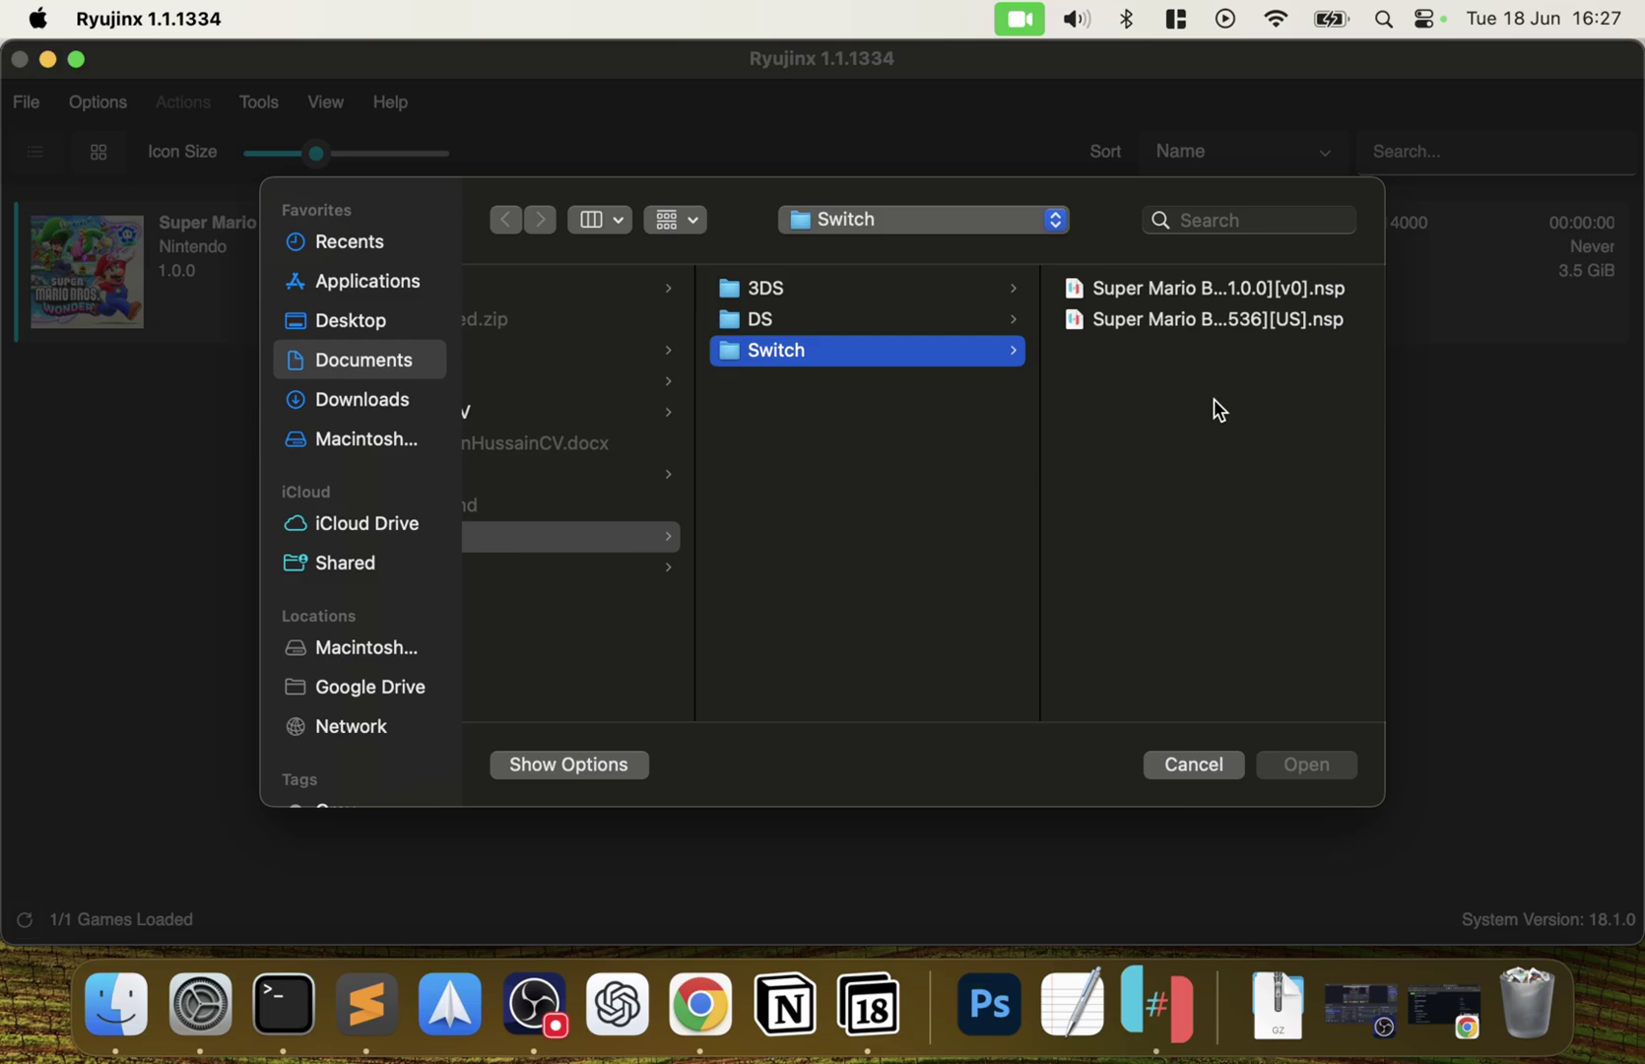
left_click(1151, 321)
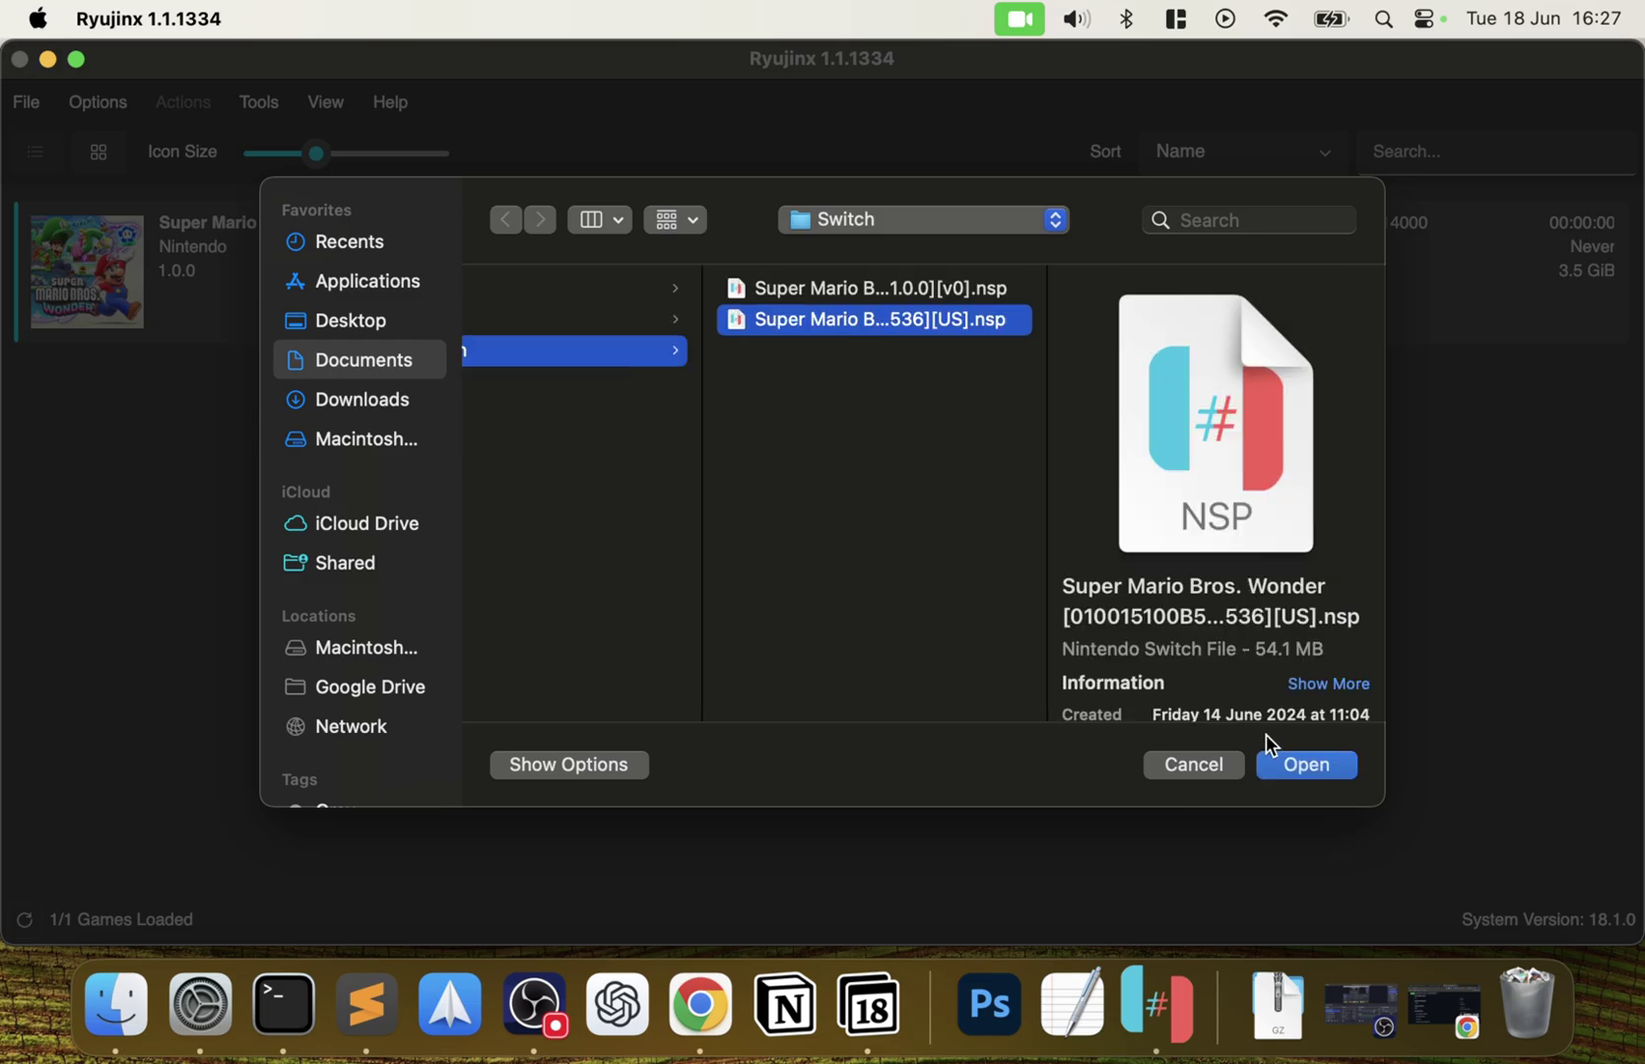
left_click(1292, 763)
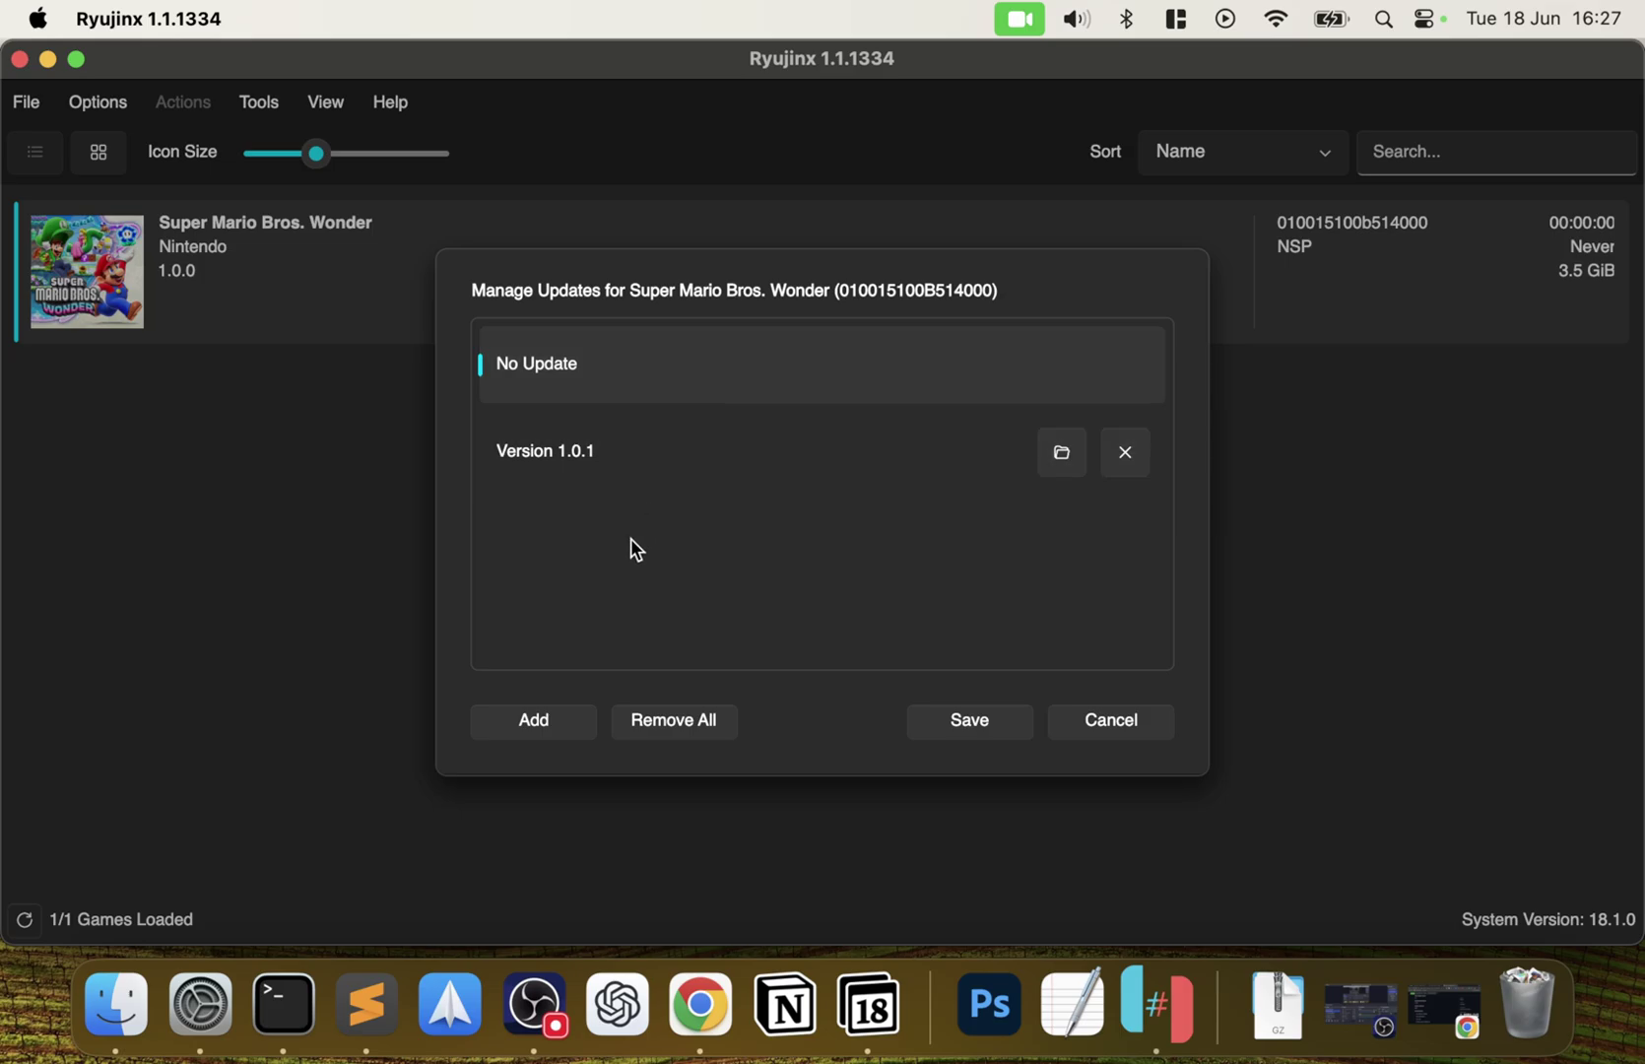
left_click(675, 455)
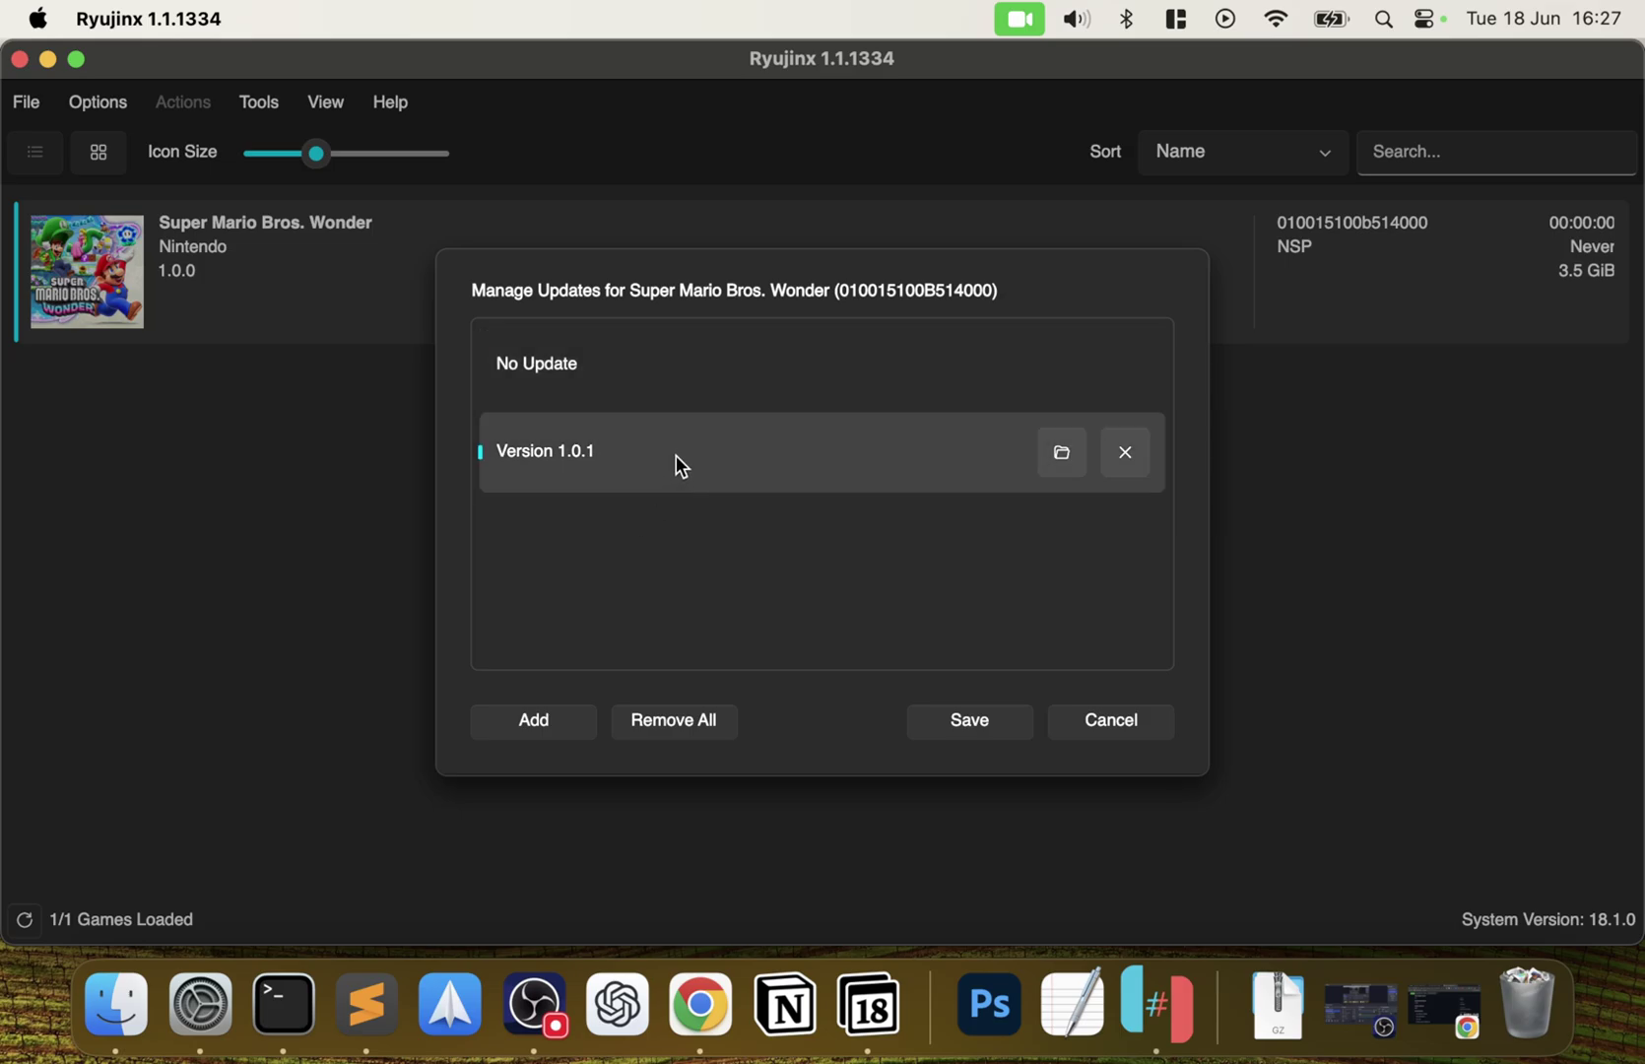
left_click(934, 732)
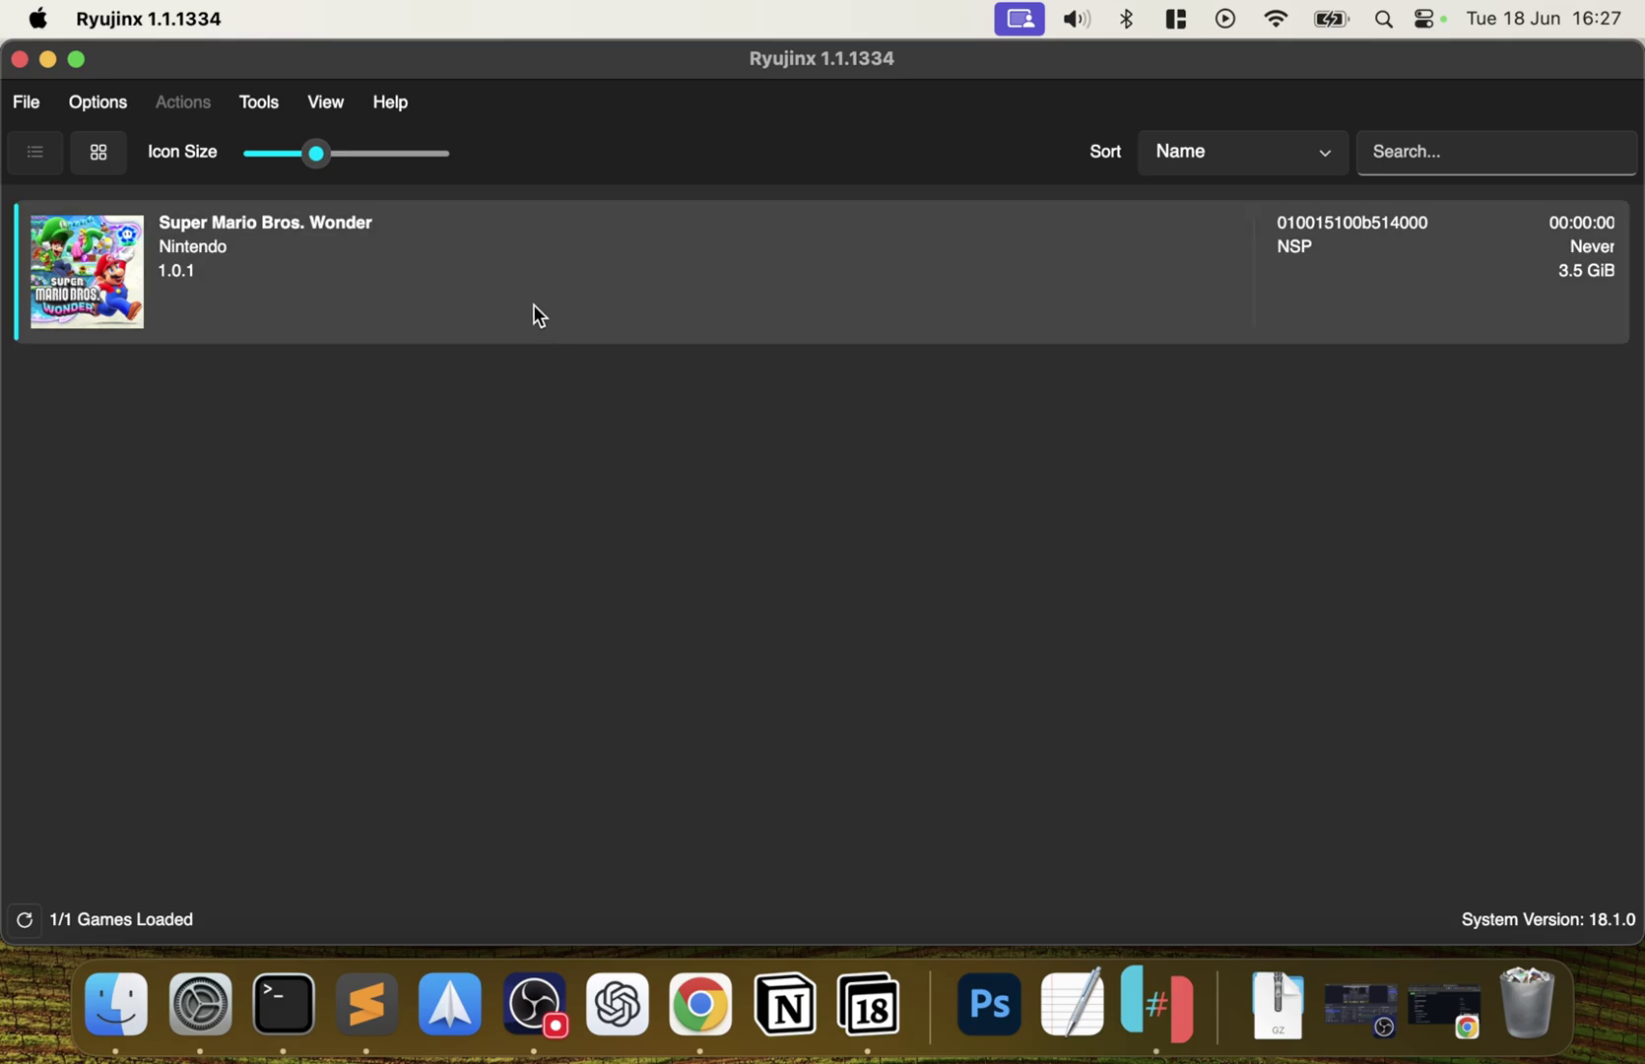
double_click(533, 305)
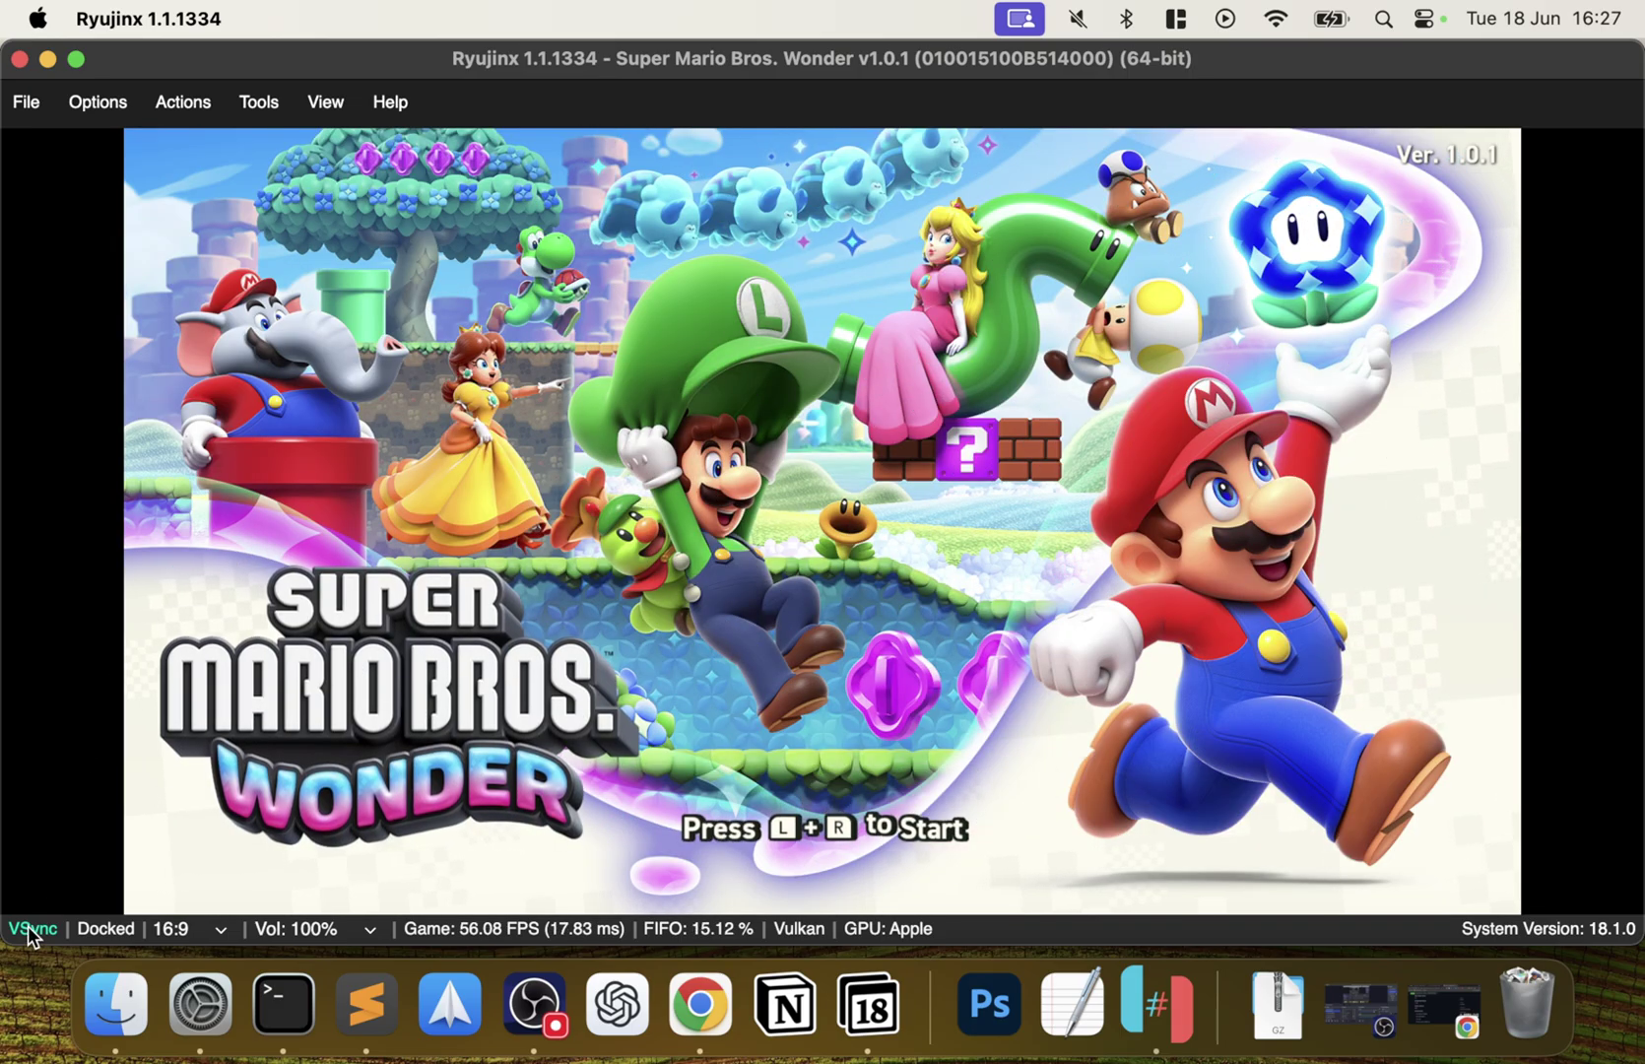
Toggle VSync off and on, switch to Handheld and back to Docked, and view the aspect ratio options.
left_click(30, 927)
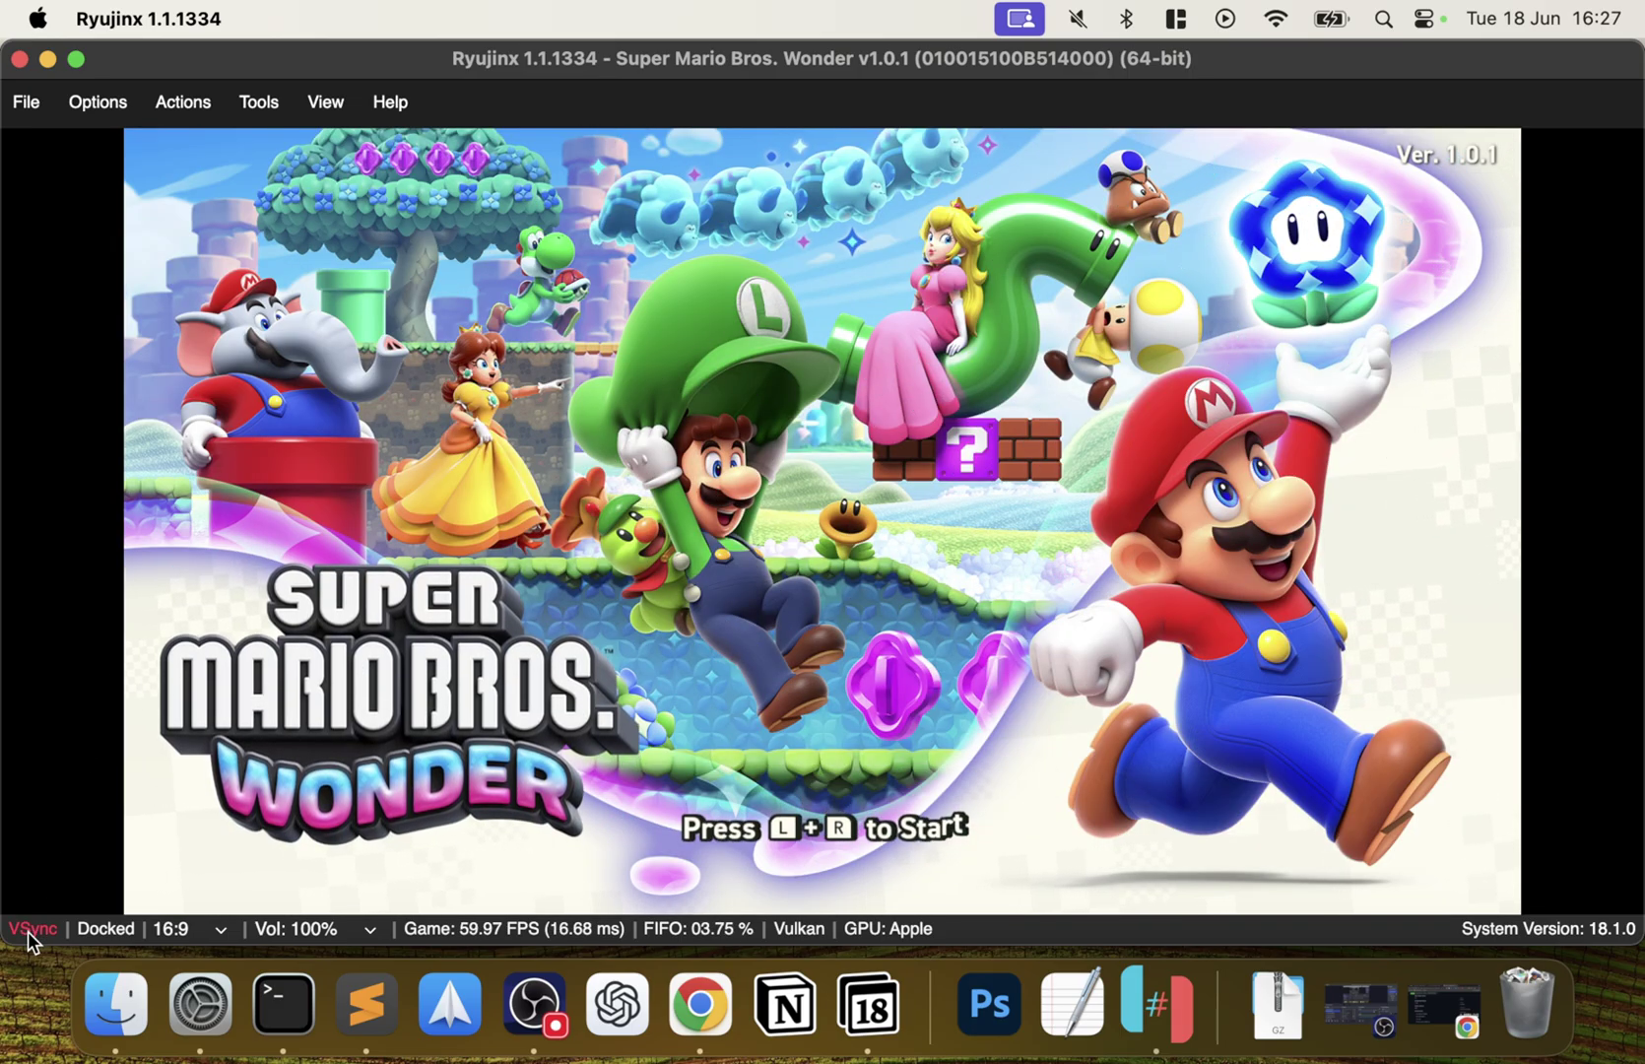
left_click(29, 928)
left_click(105, 927)
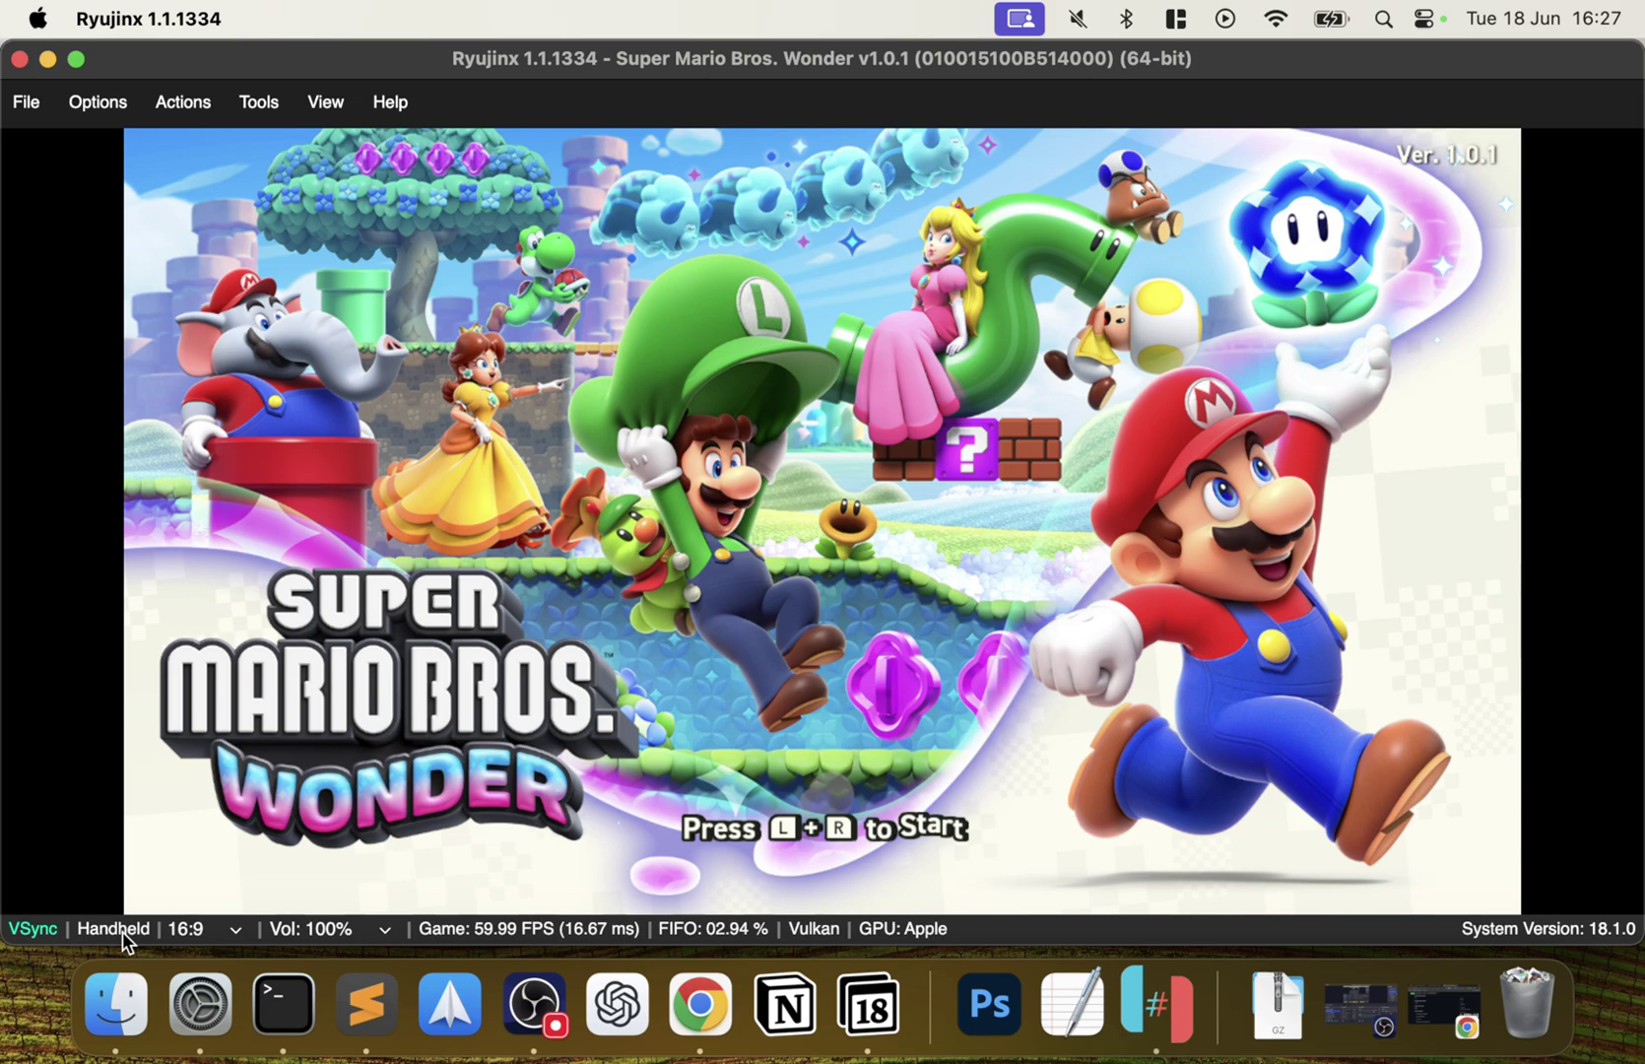
left_click(122, 931)
left_click(218, 929)
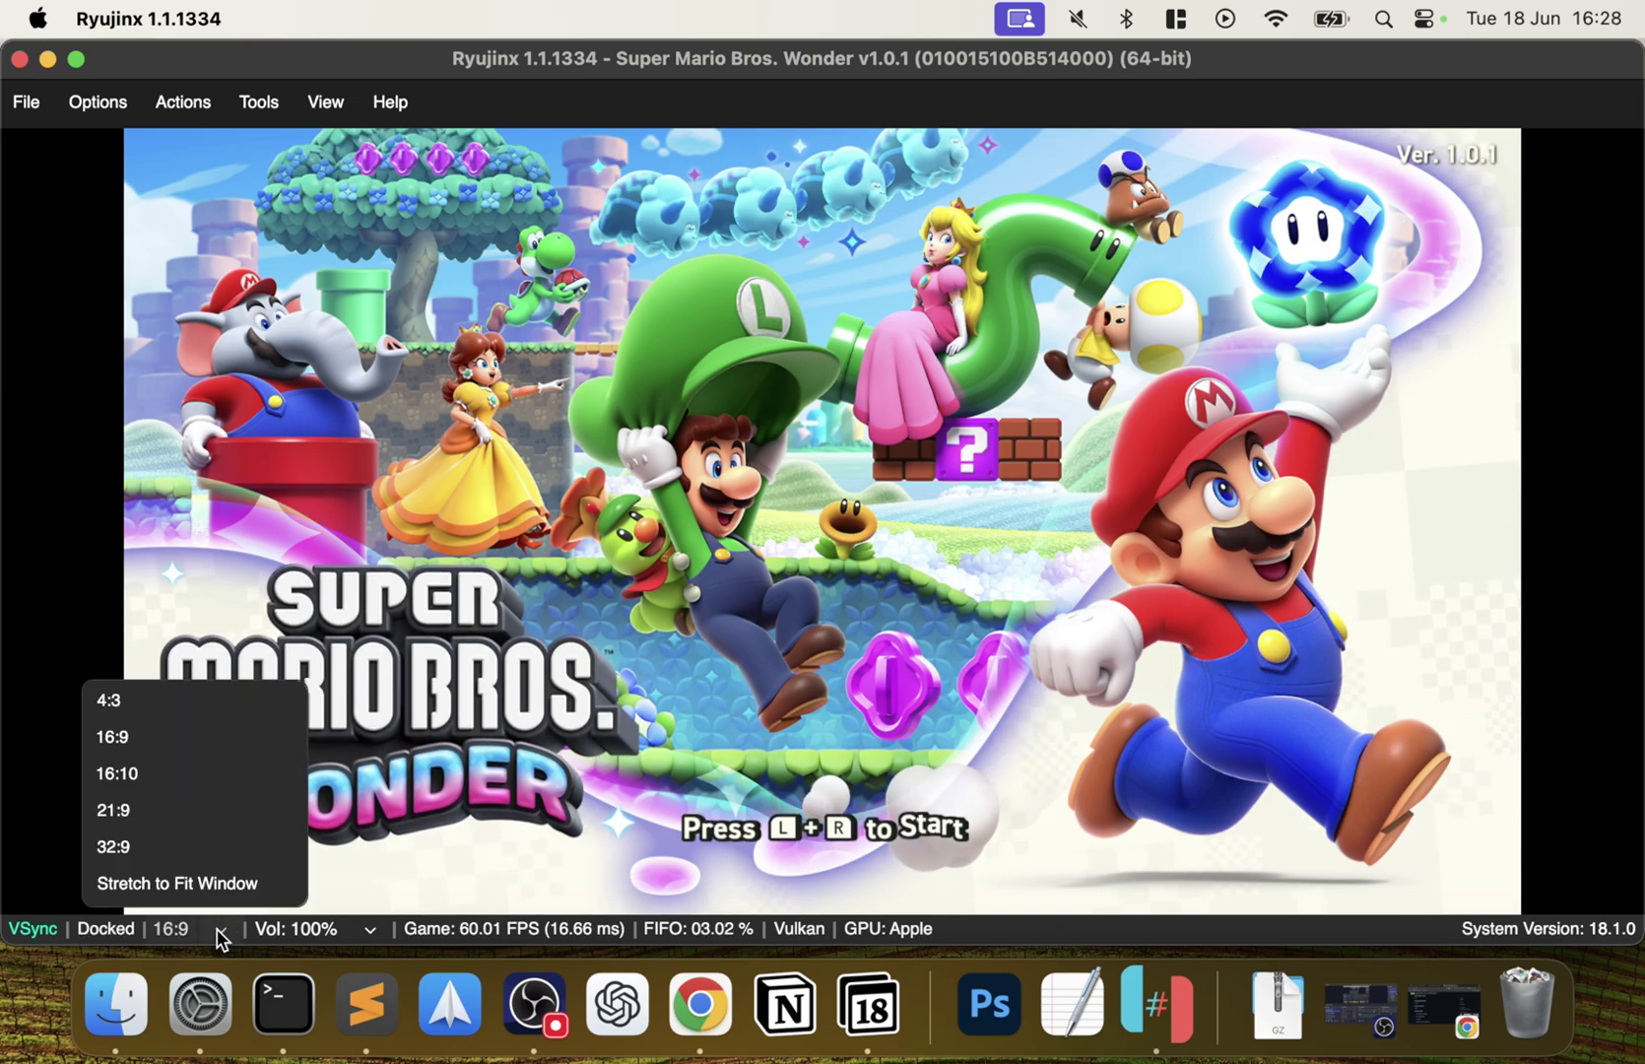
left_click(217, 929)
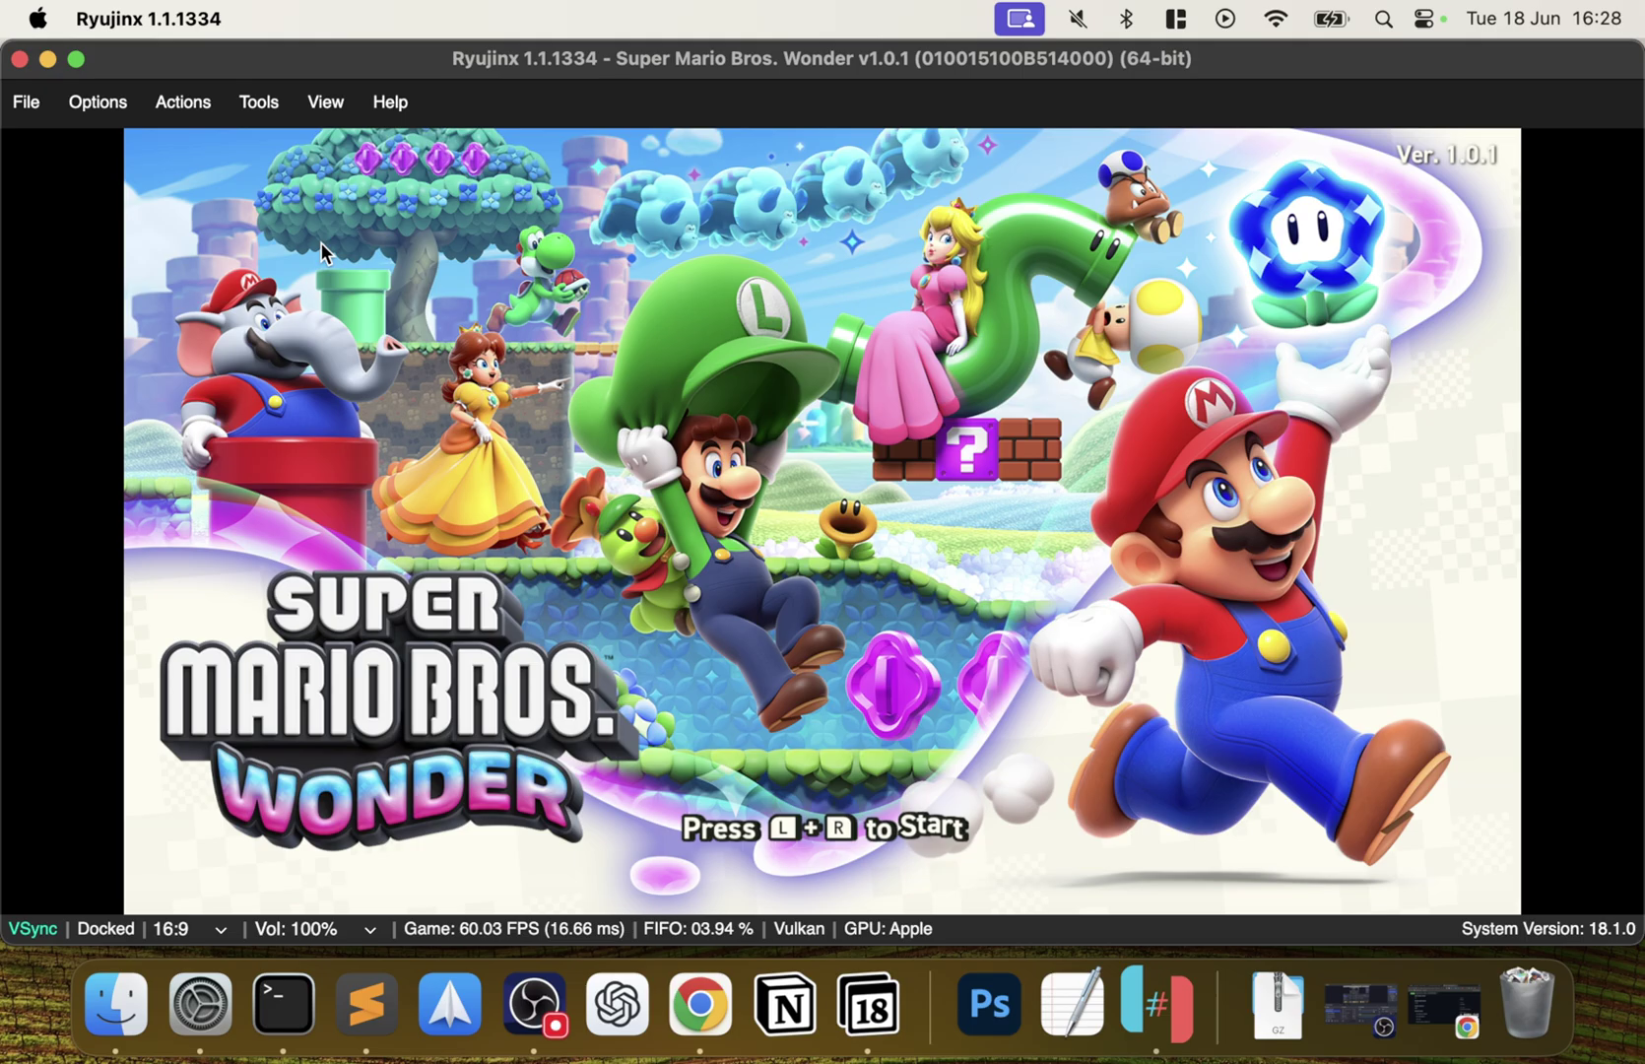
Review Player 1's keyboard mappings in the Input settings, and close the settings without saving.
left_click(103, 103)
left_click(207, 299)
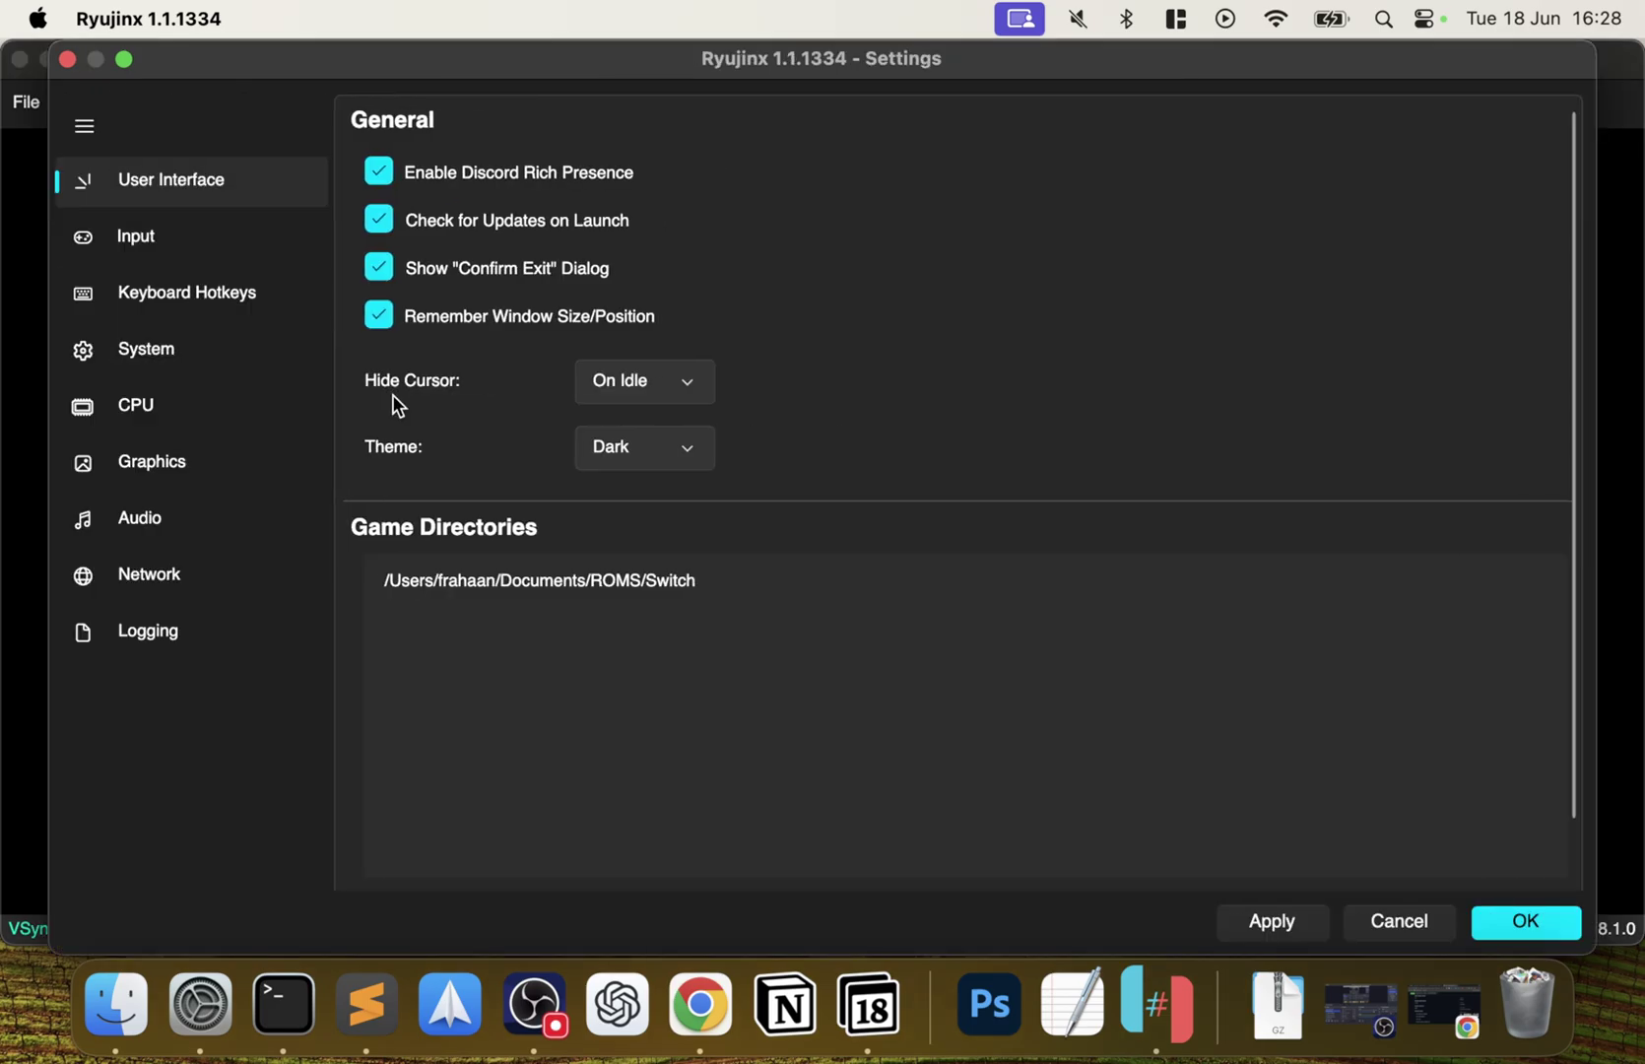
left_click(148, 229)
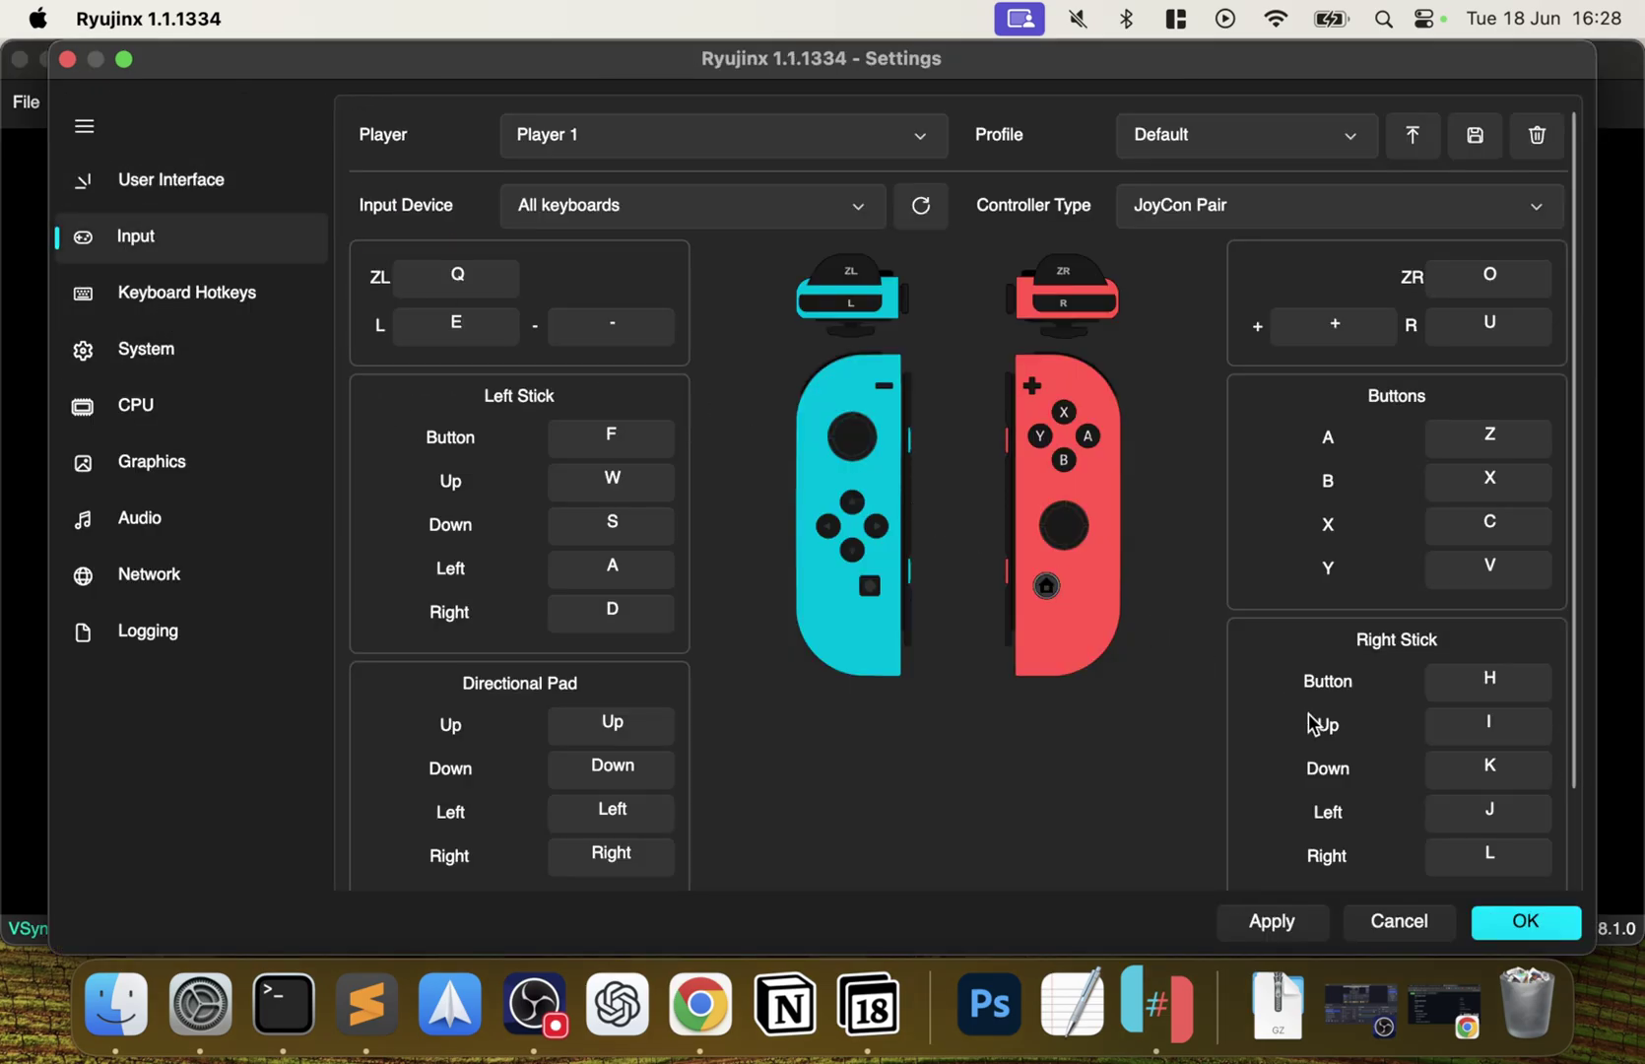
left_click(1379, 931)
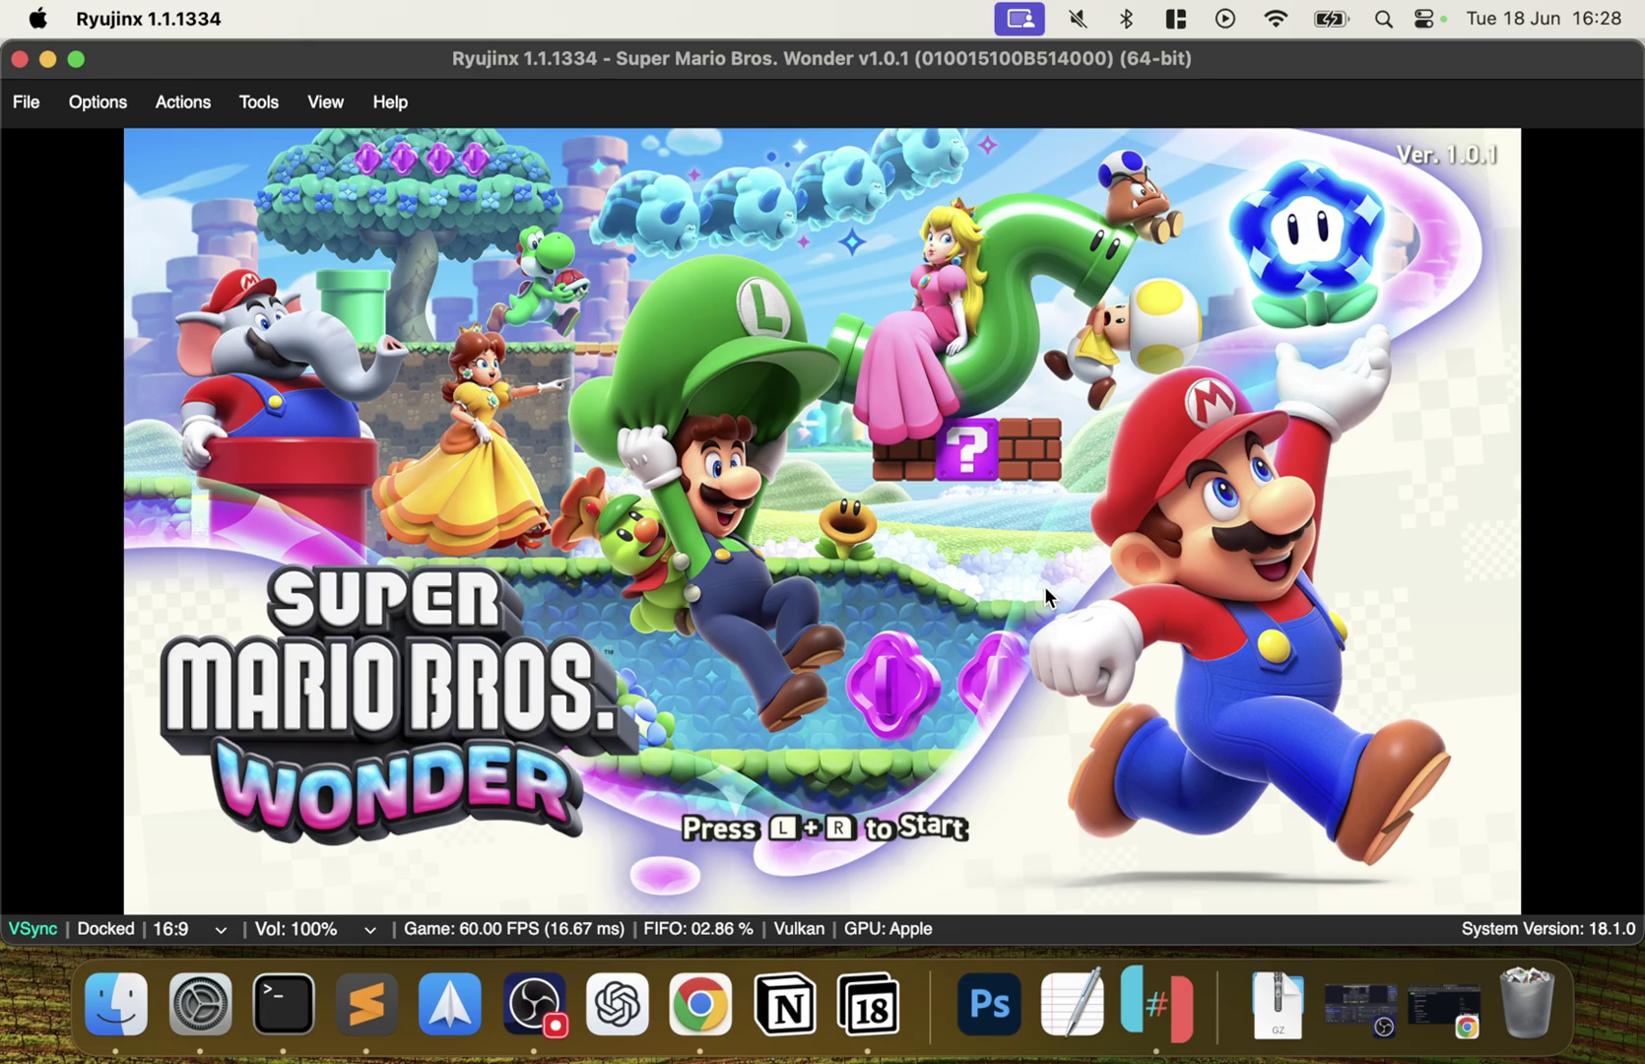
Start from the title screen and begin a new game for RyuPlayer with one player.
key("z")
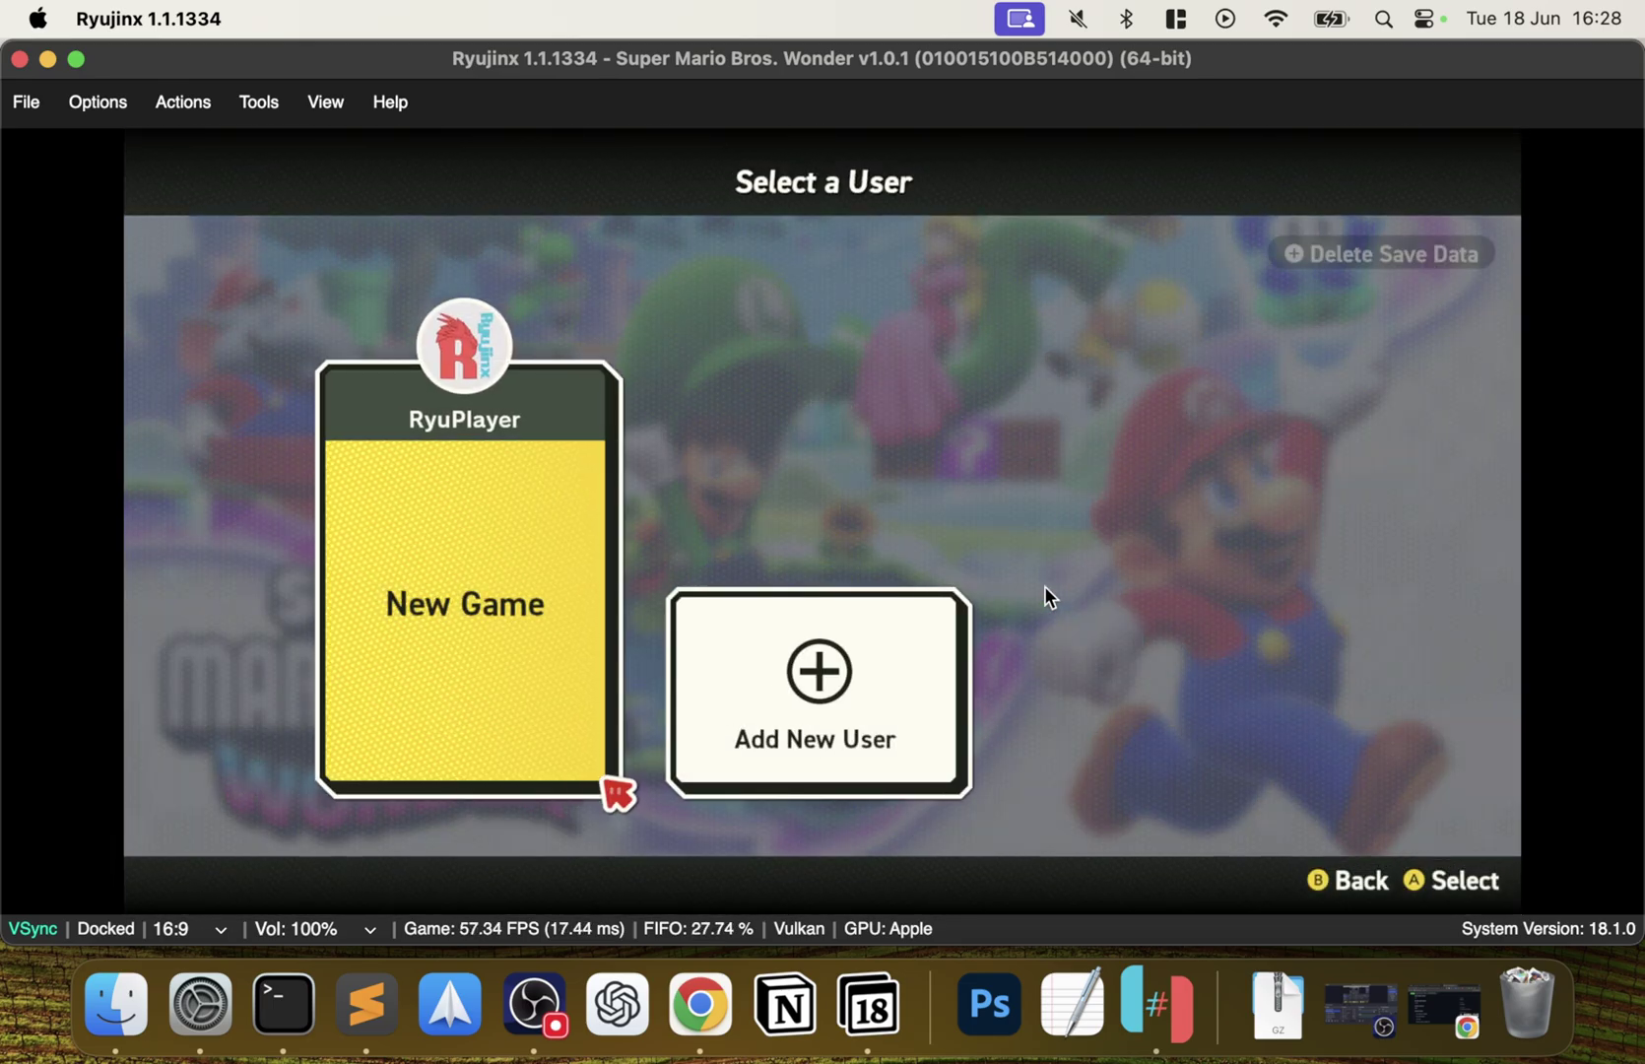
key("z")
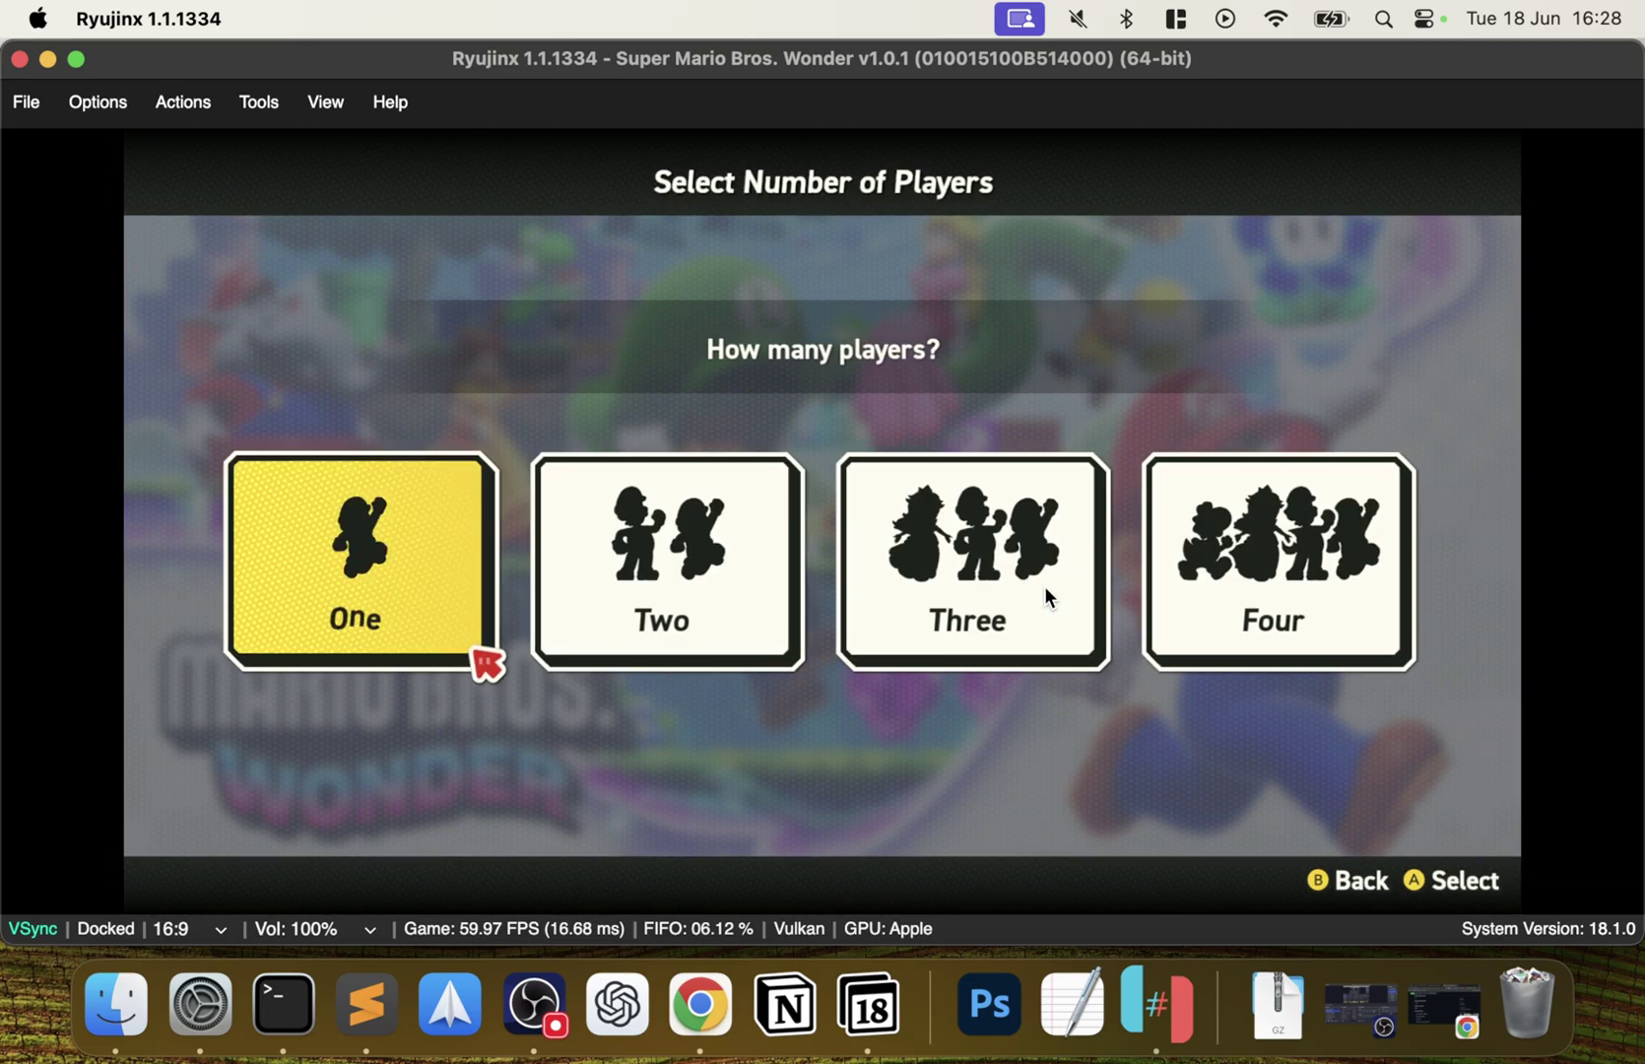
key("z")
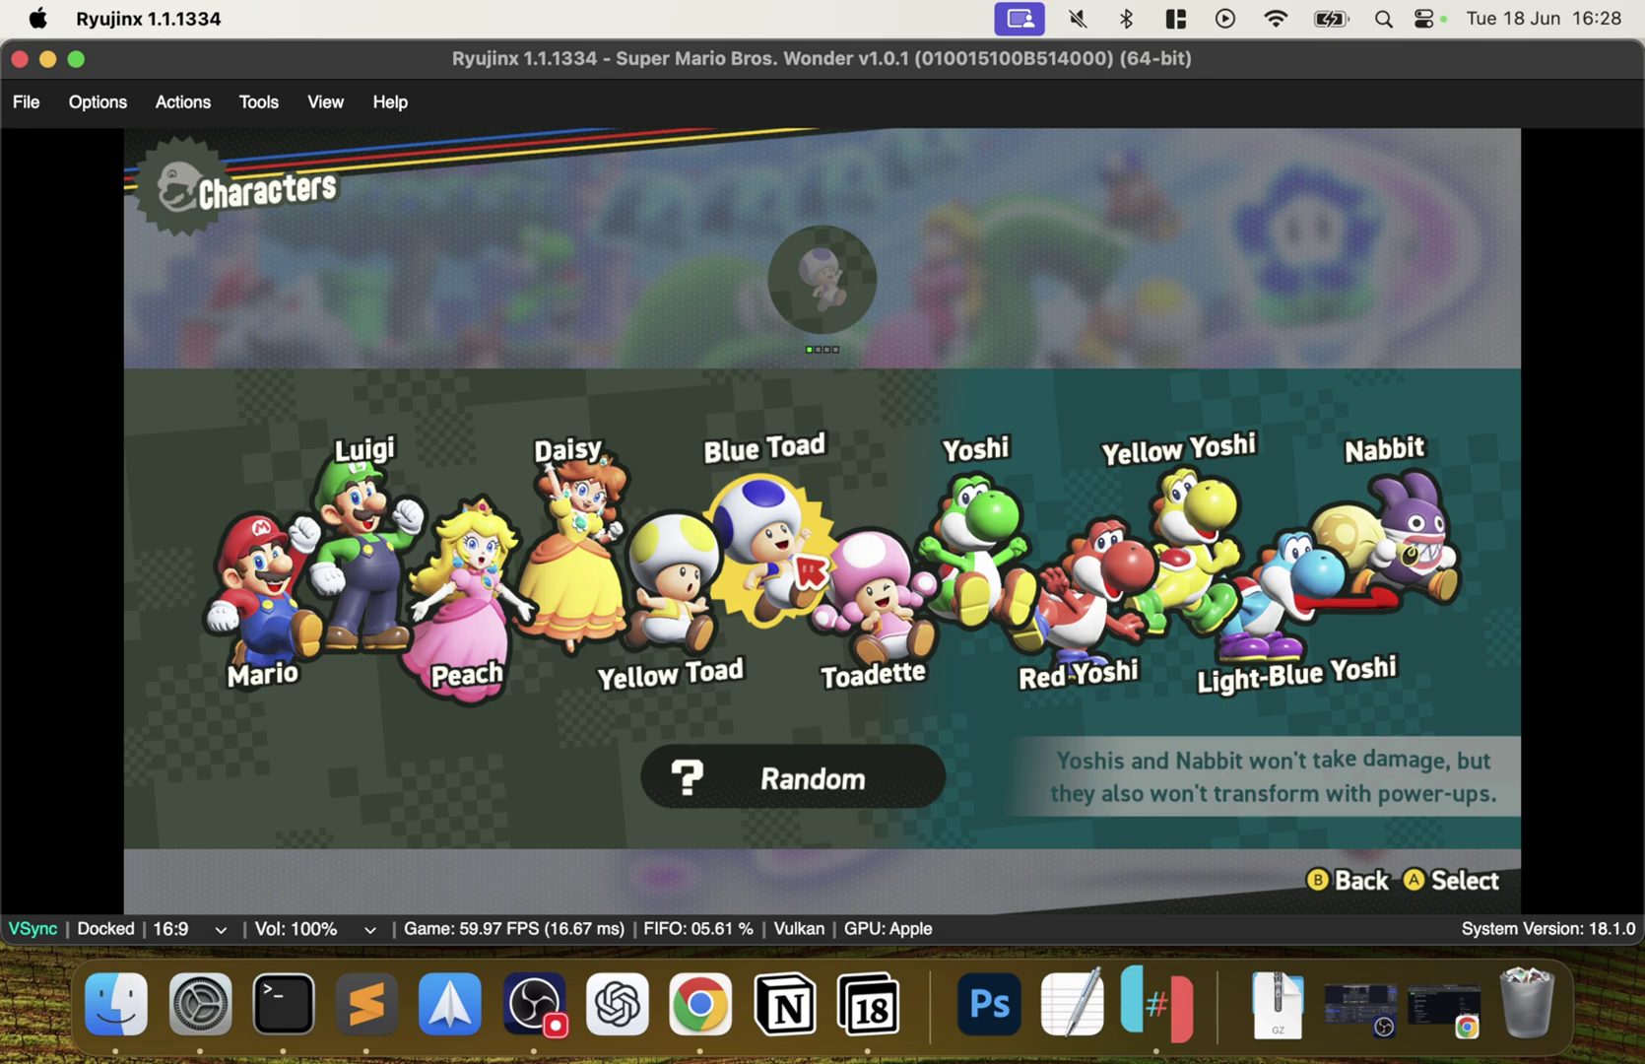
Choose Mario as the playable character and confirm the choice to enter the first level.
key("Left")
key("Left")
key("Left")
key("Left")
key("Left")
key("z")
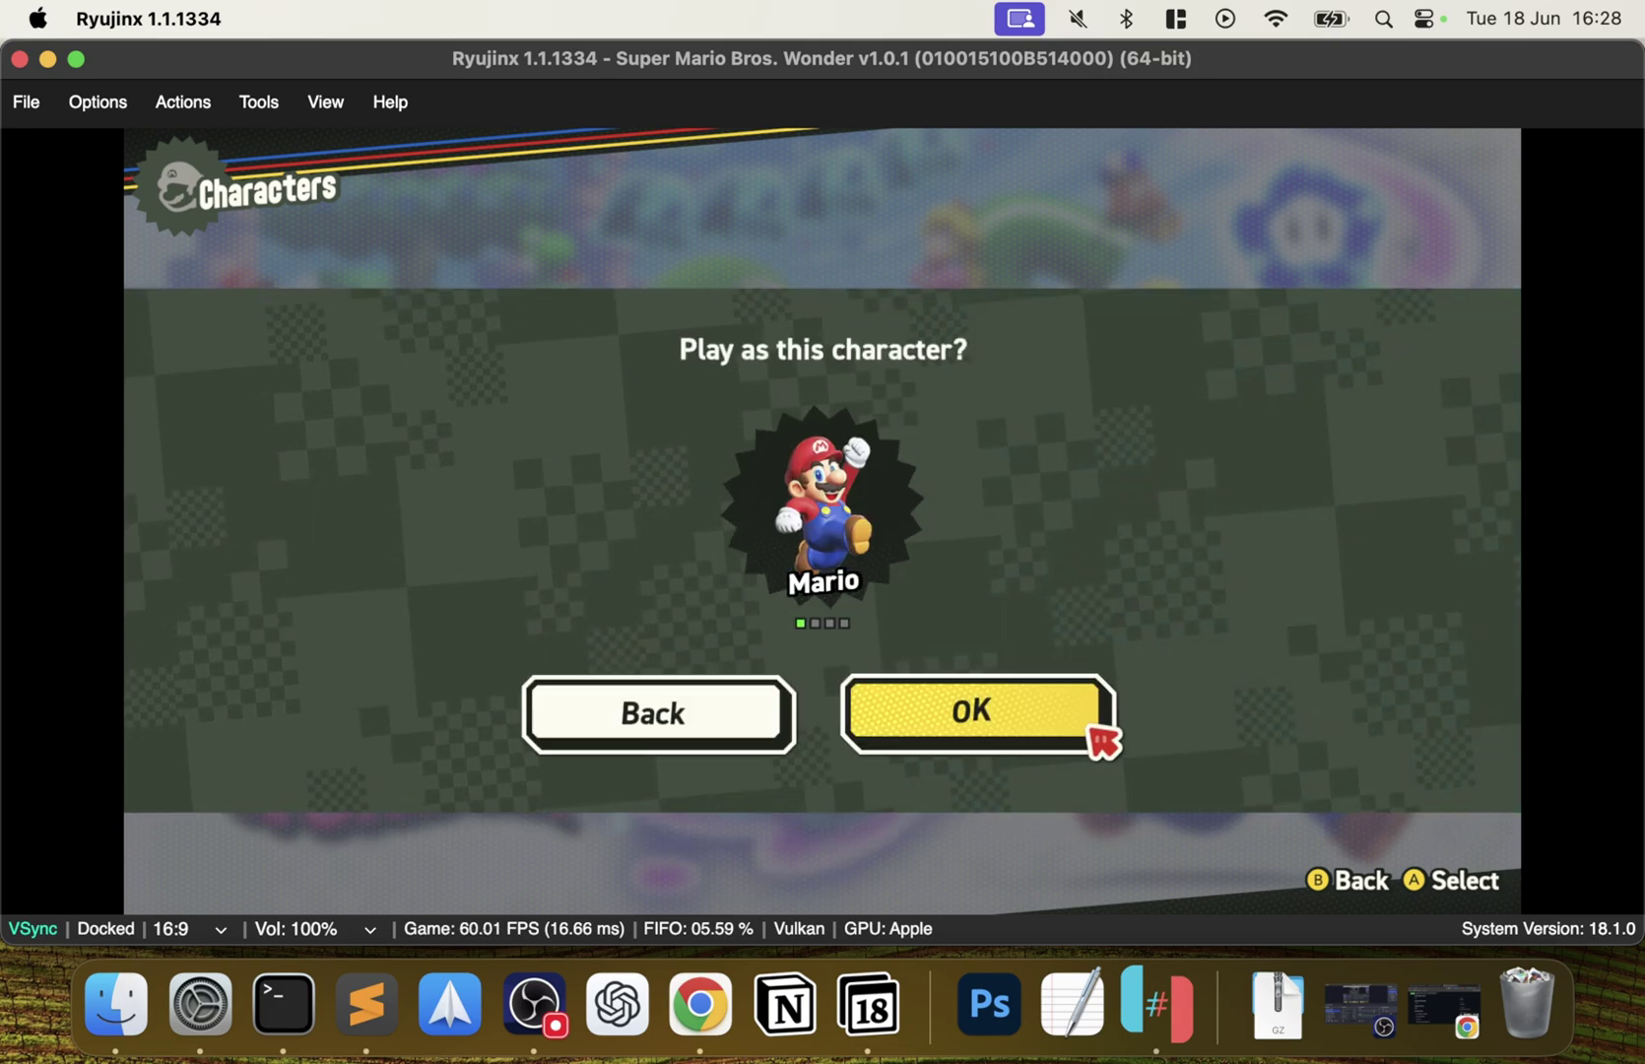
key("z")
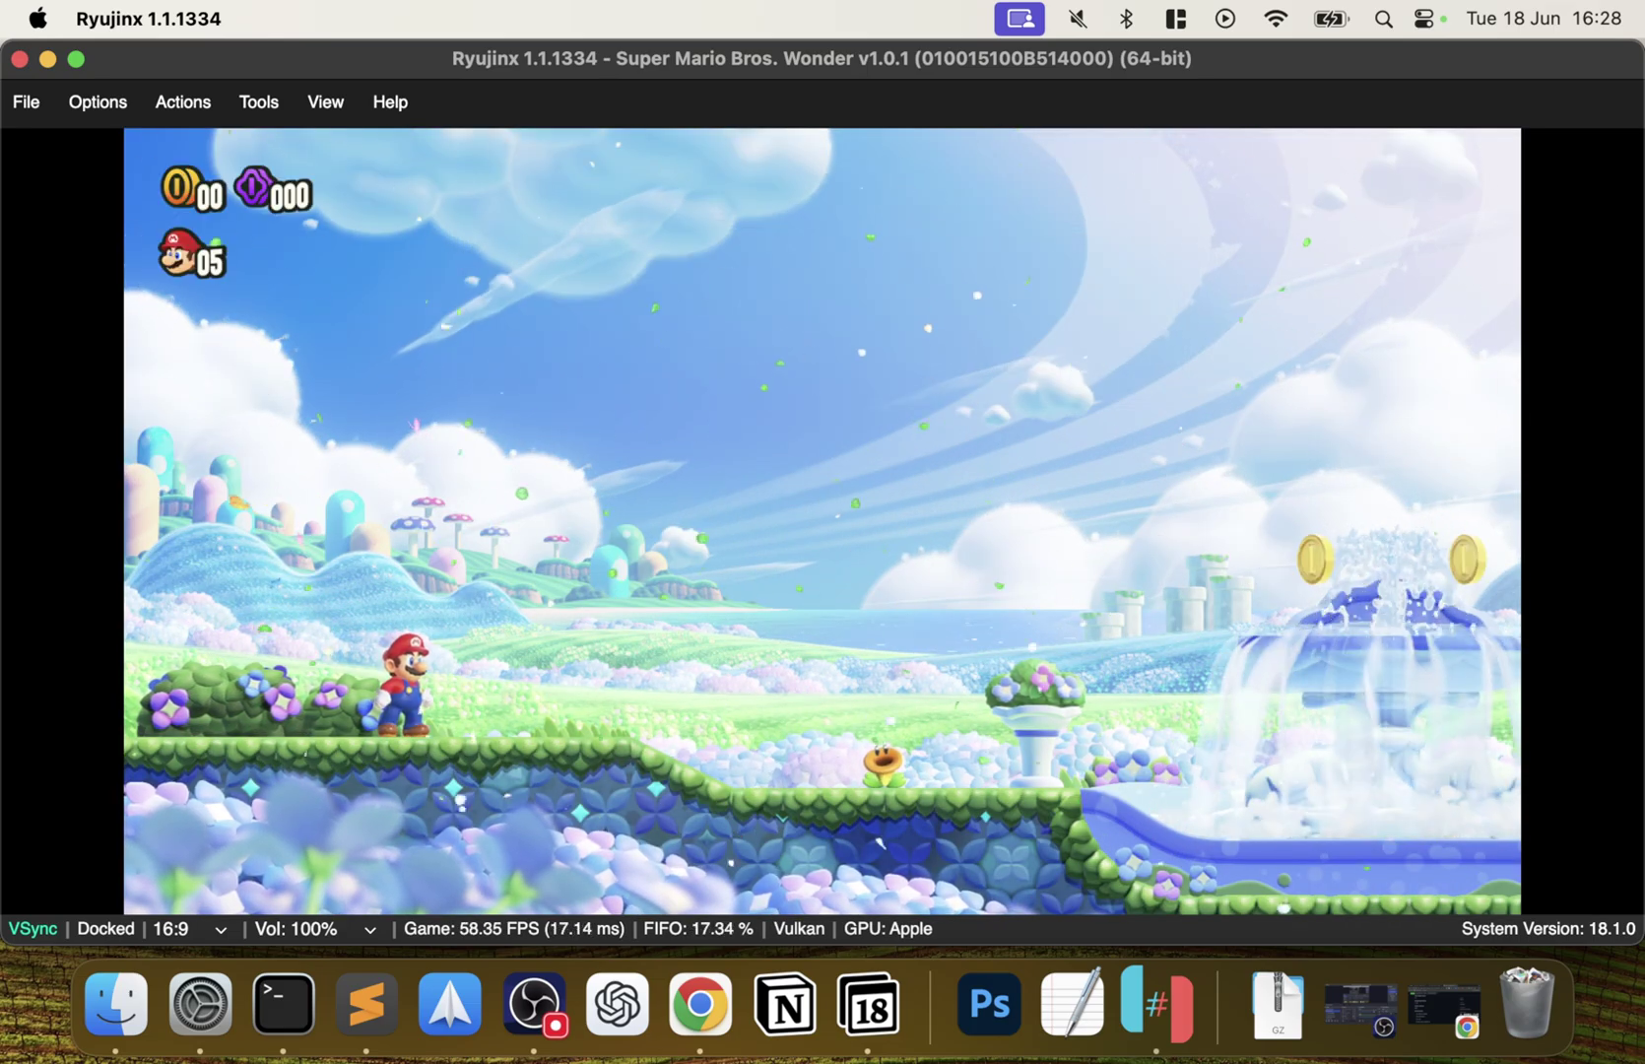
Run Mario forward past the talking flower and through the fountain, collecting coins along the way towards Luigi.
key("d")
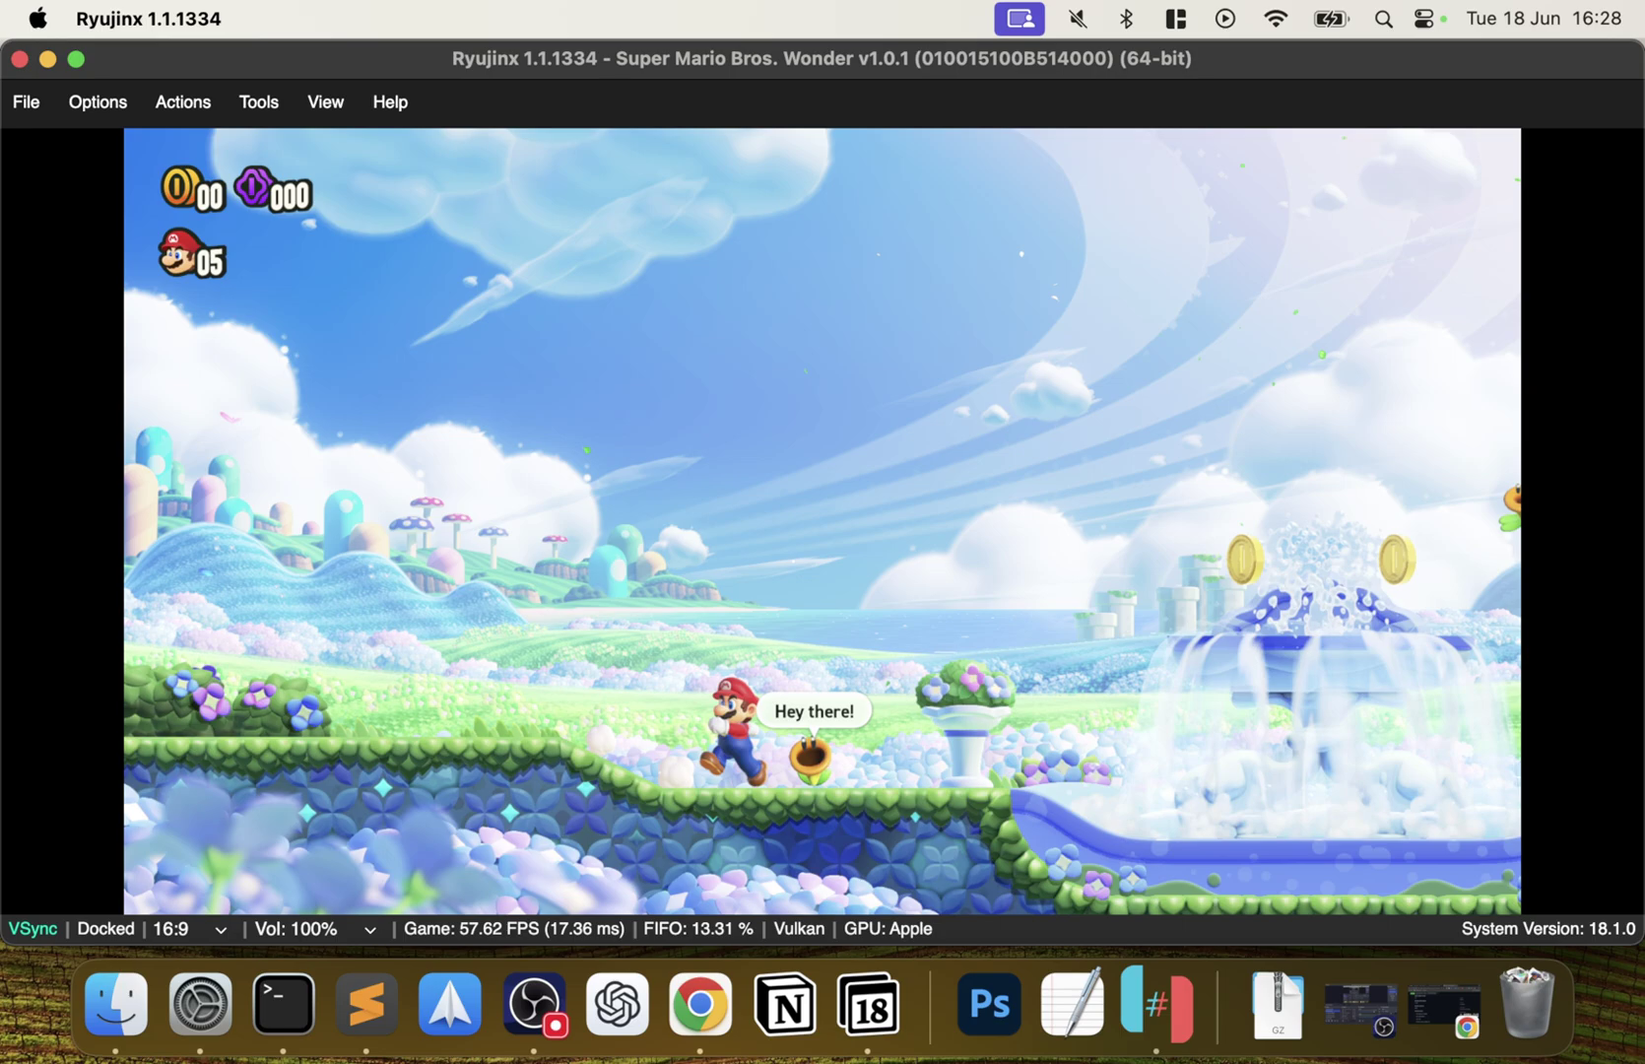
key("d")
key("z")
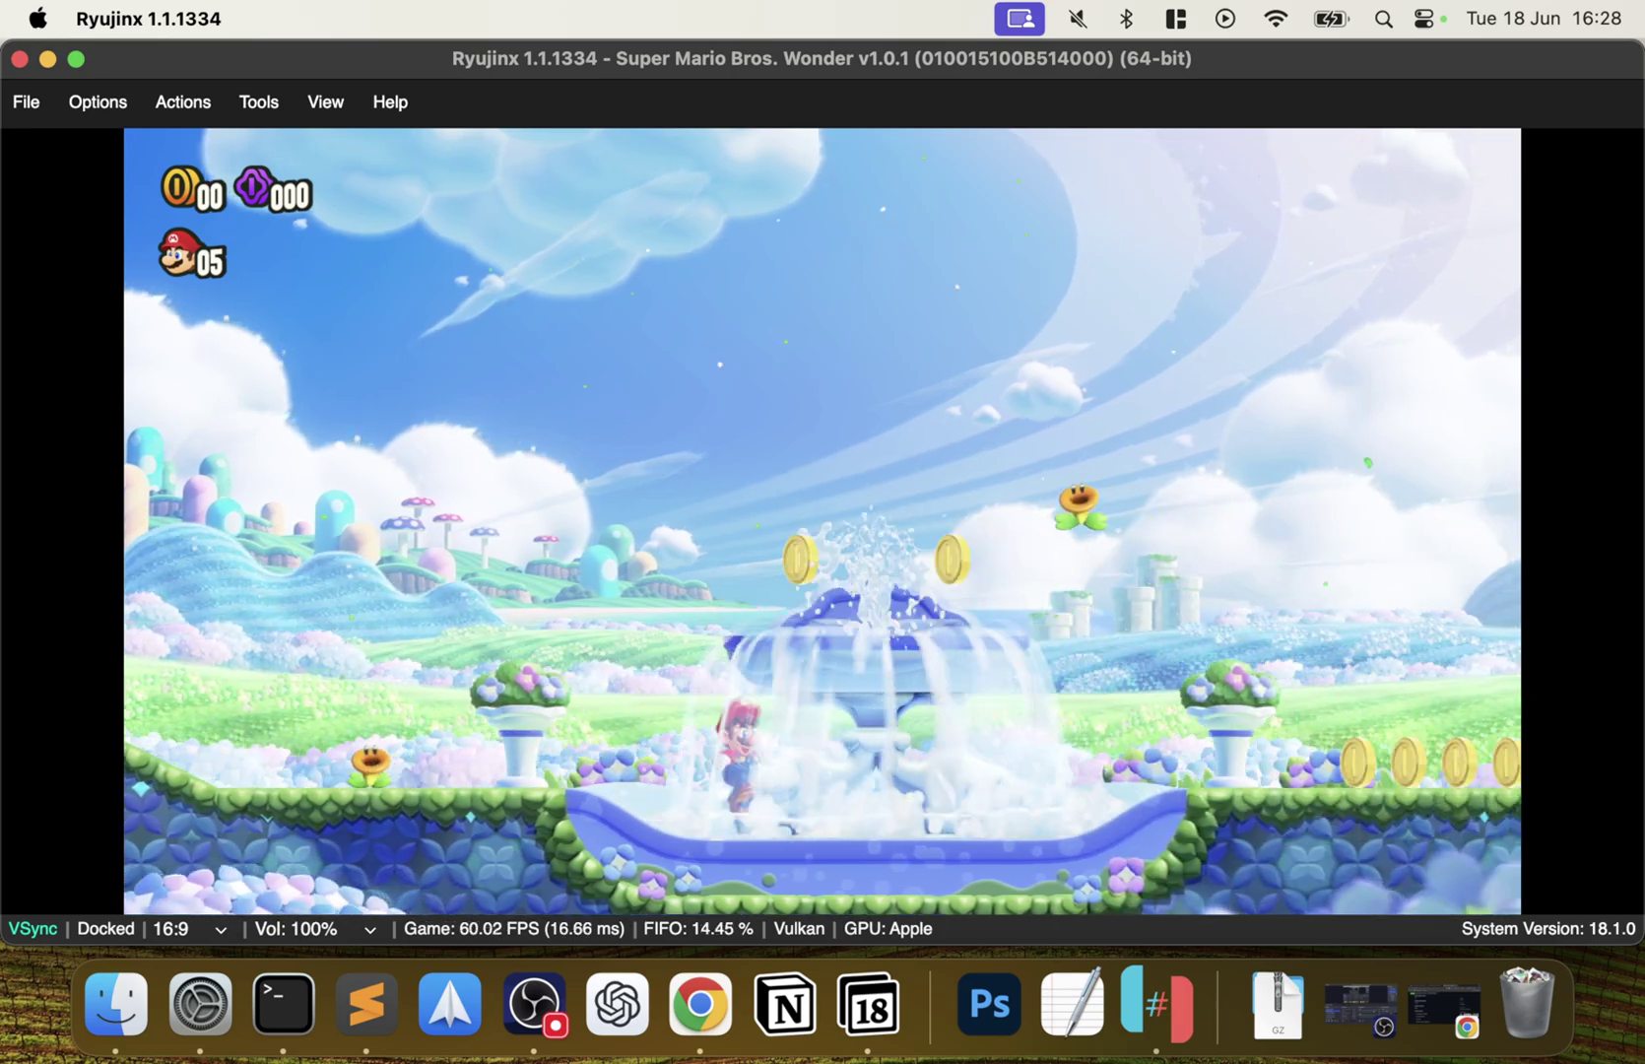
key("d")
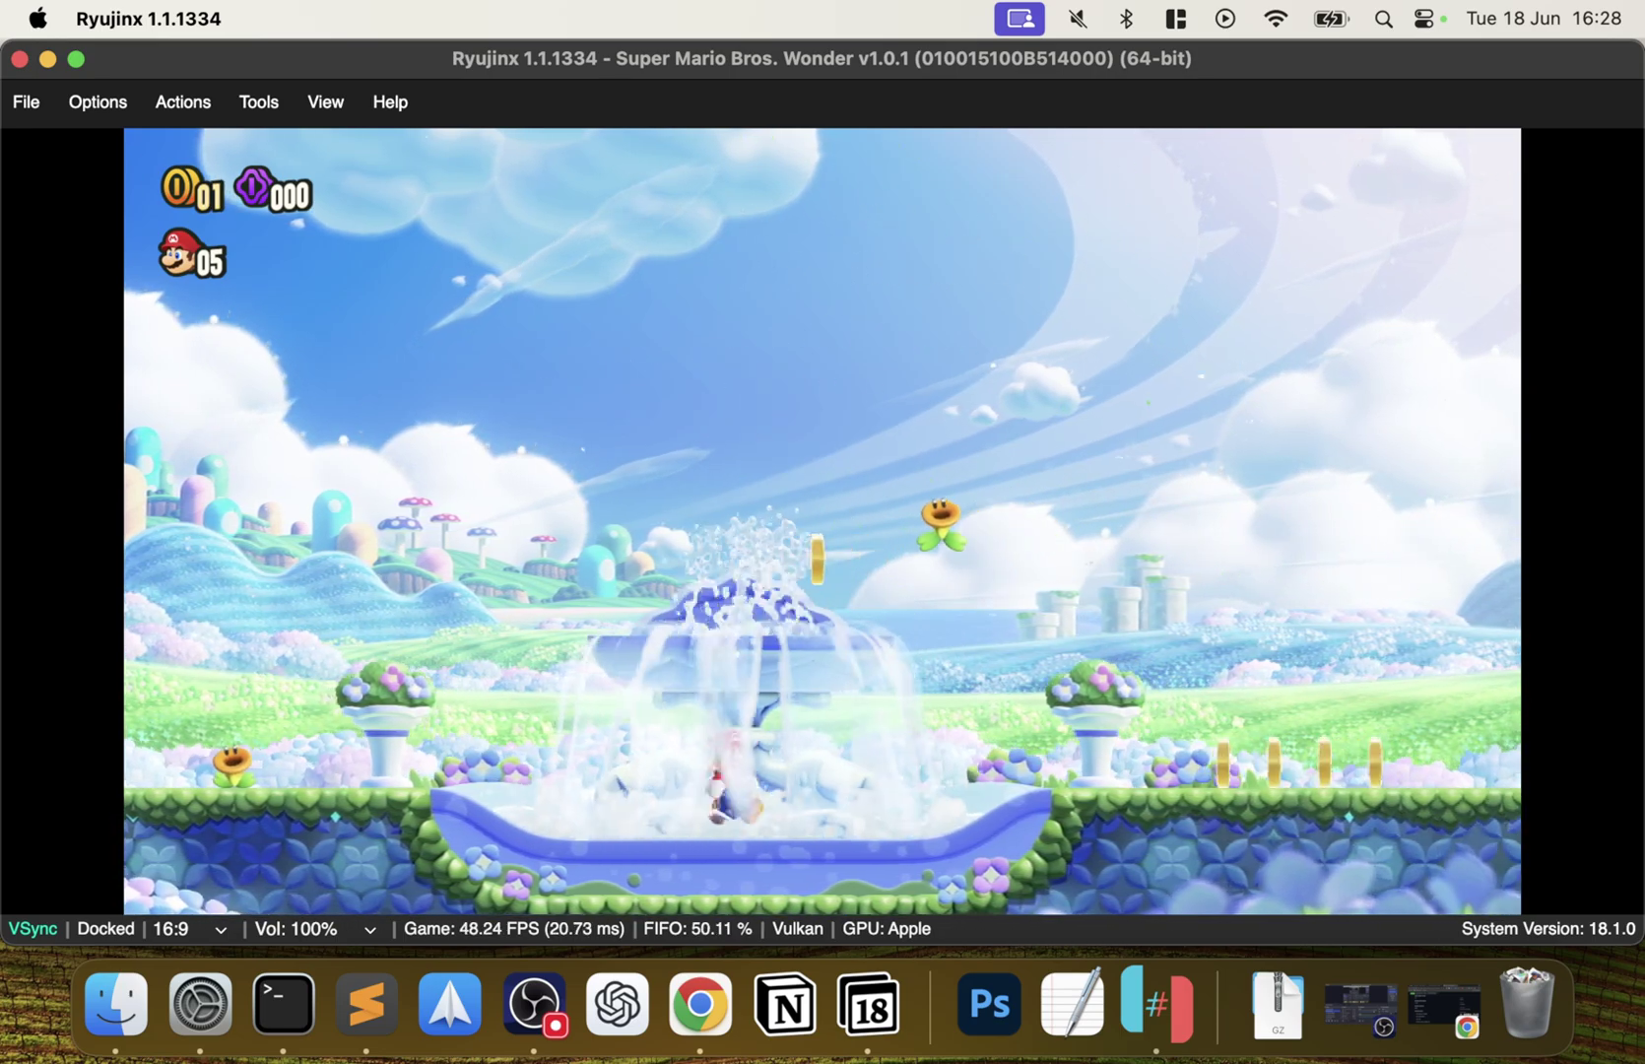
key("d")
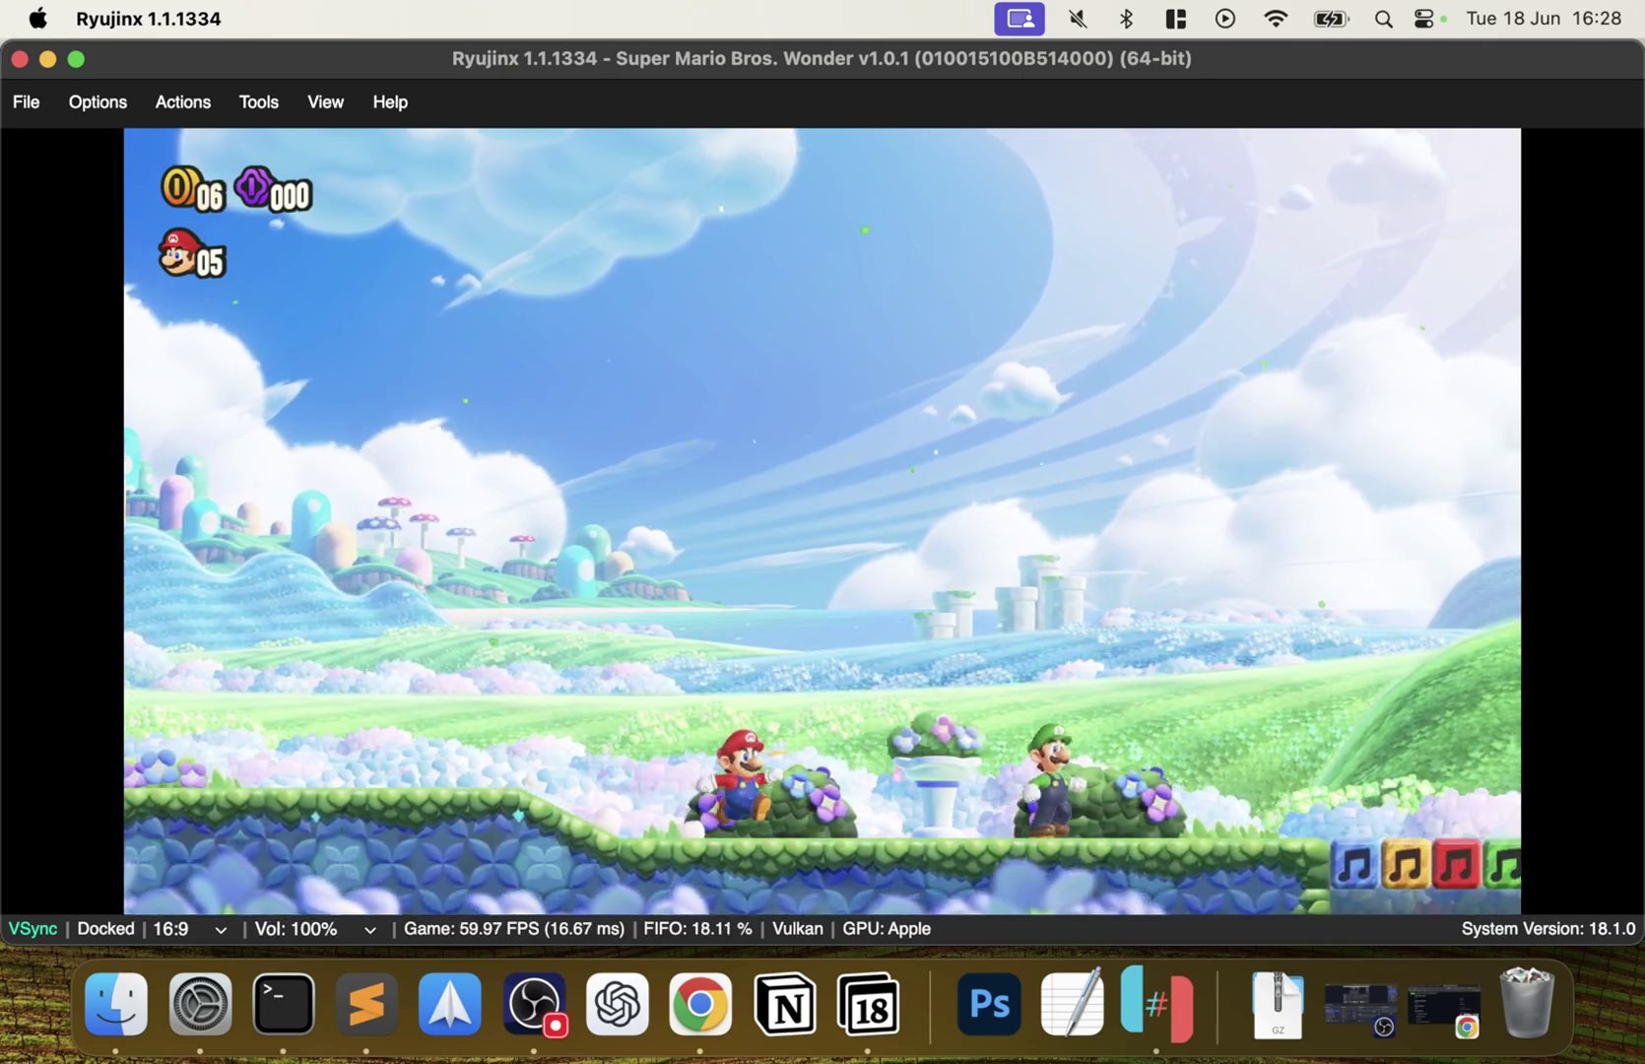
Jump Mario past Luigi, cross the first music blocks and collect the three coins before the second set of blocks.
key("d")
key("z")
key("z")
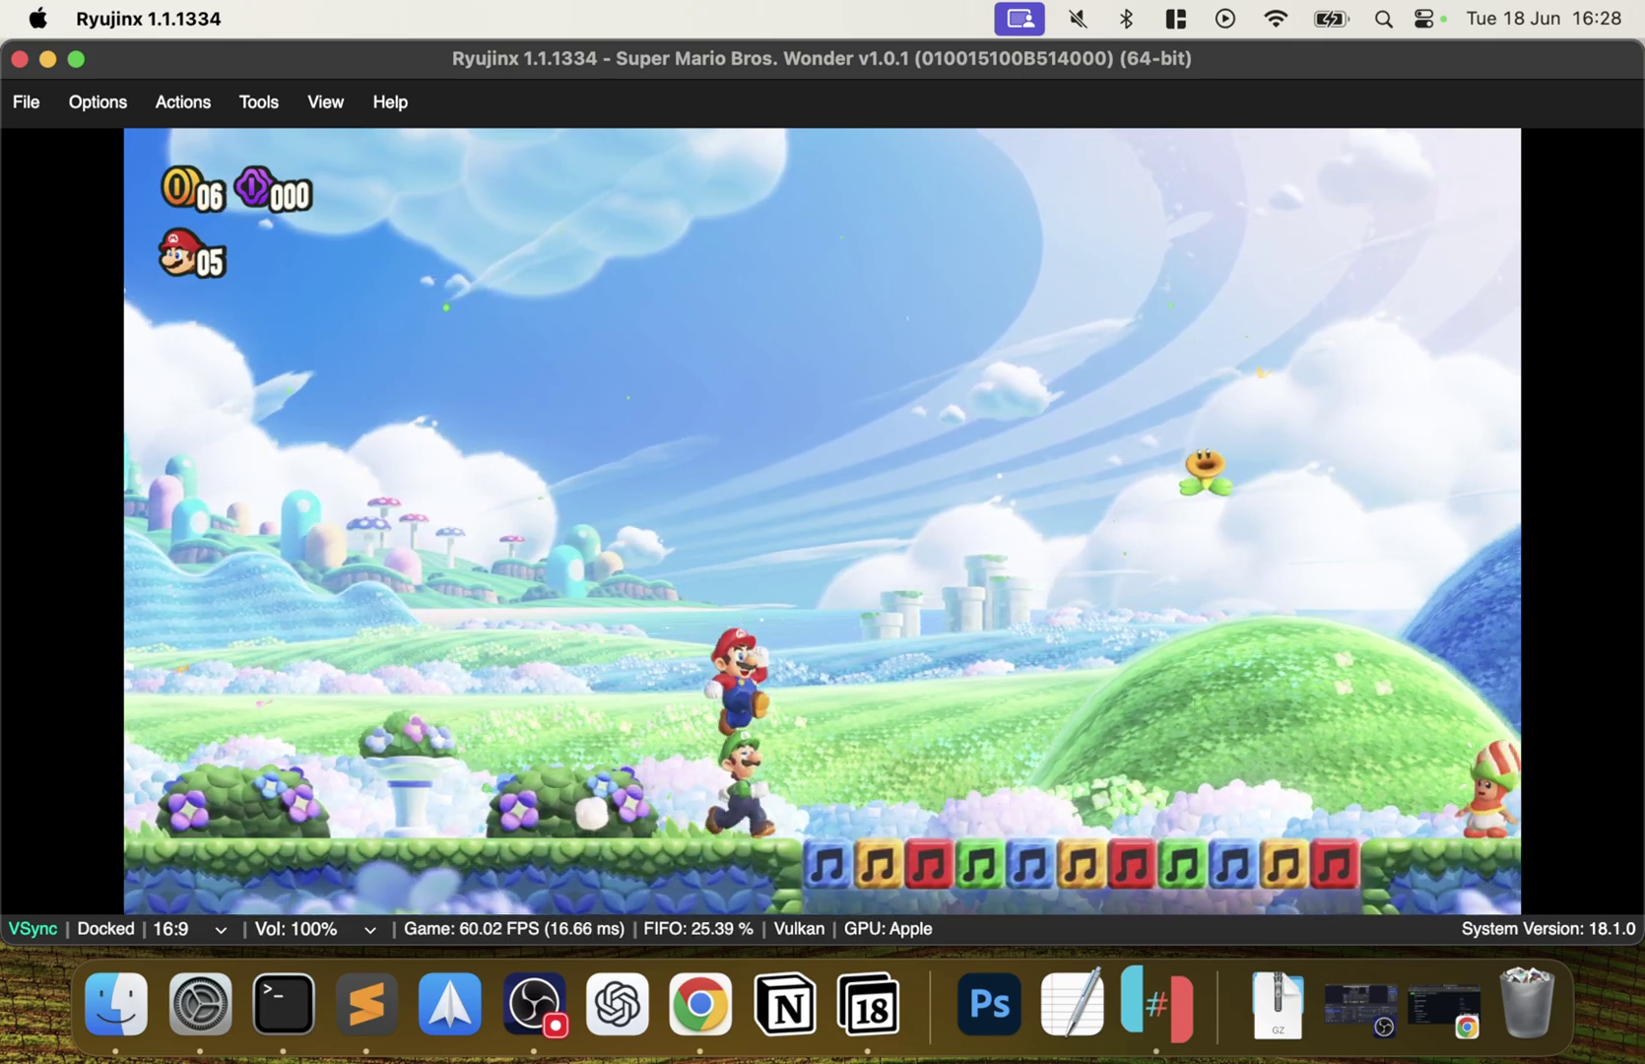
key("d")
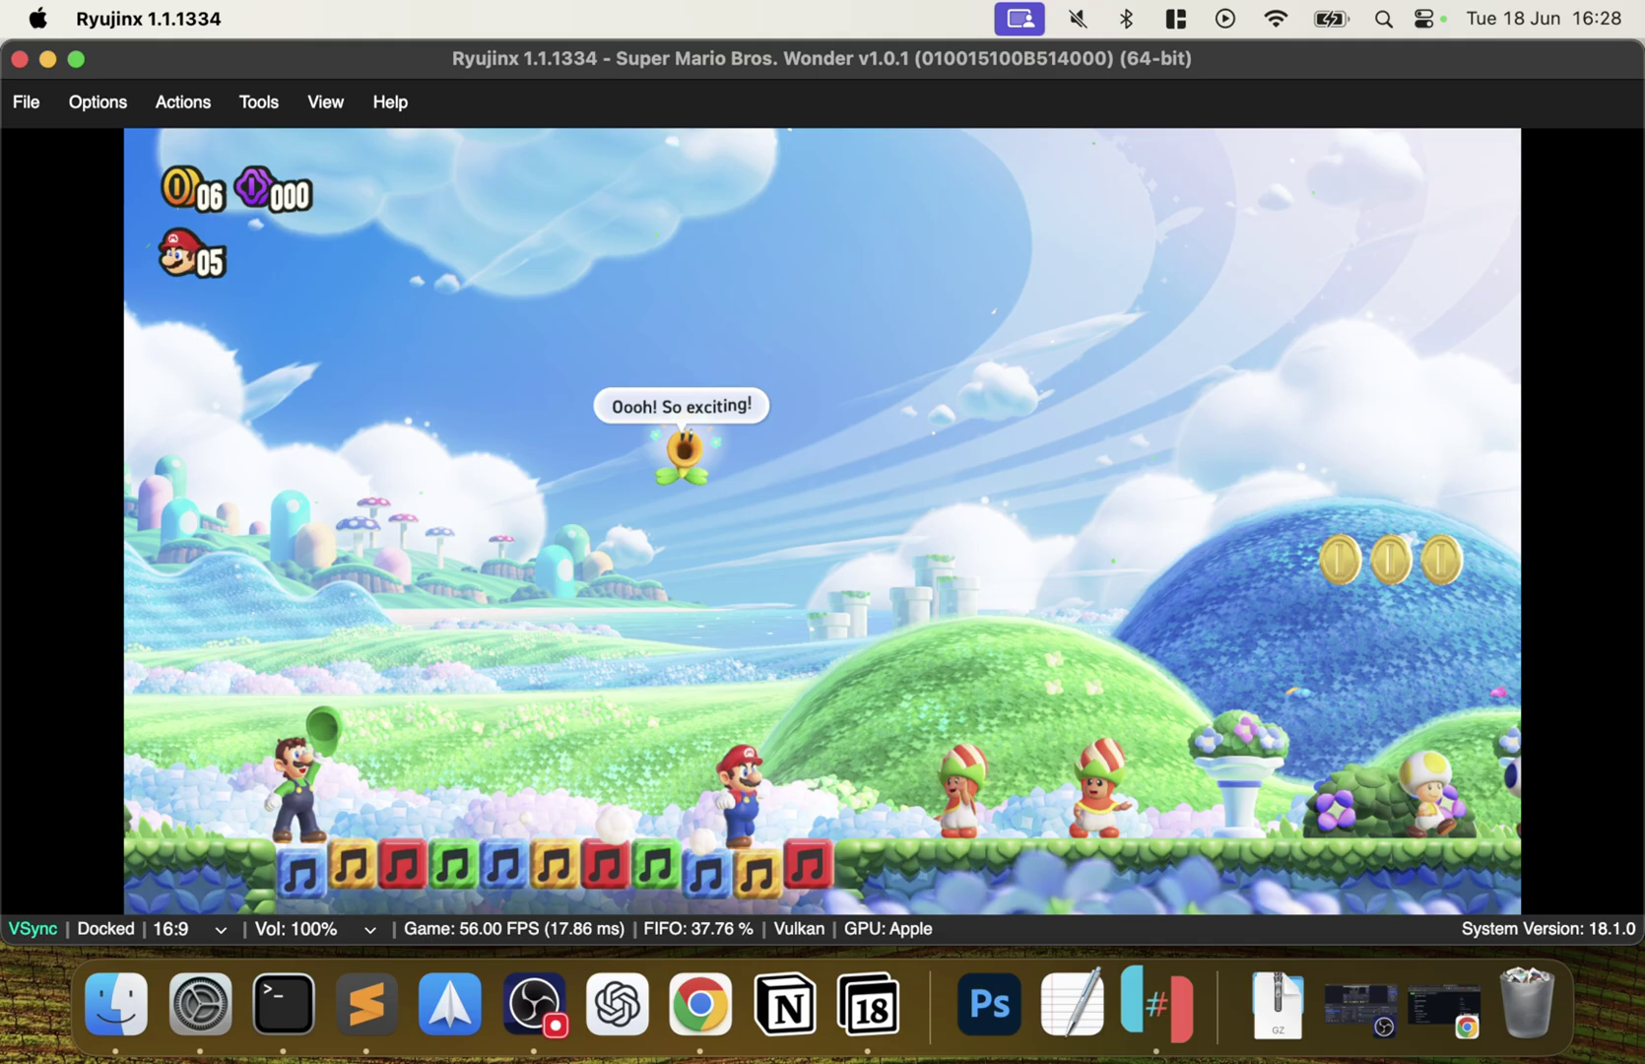
key("z")
key("d")
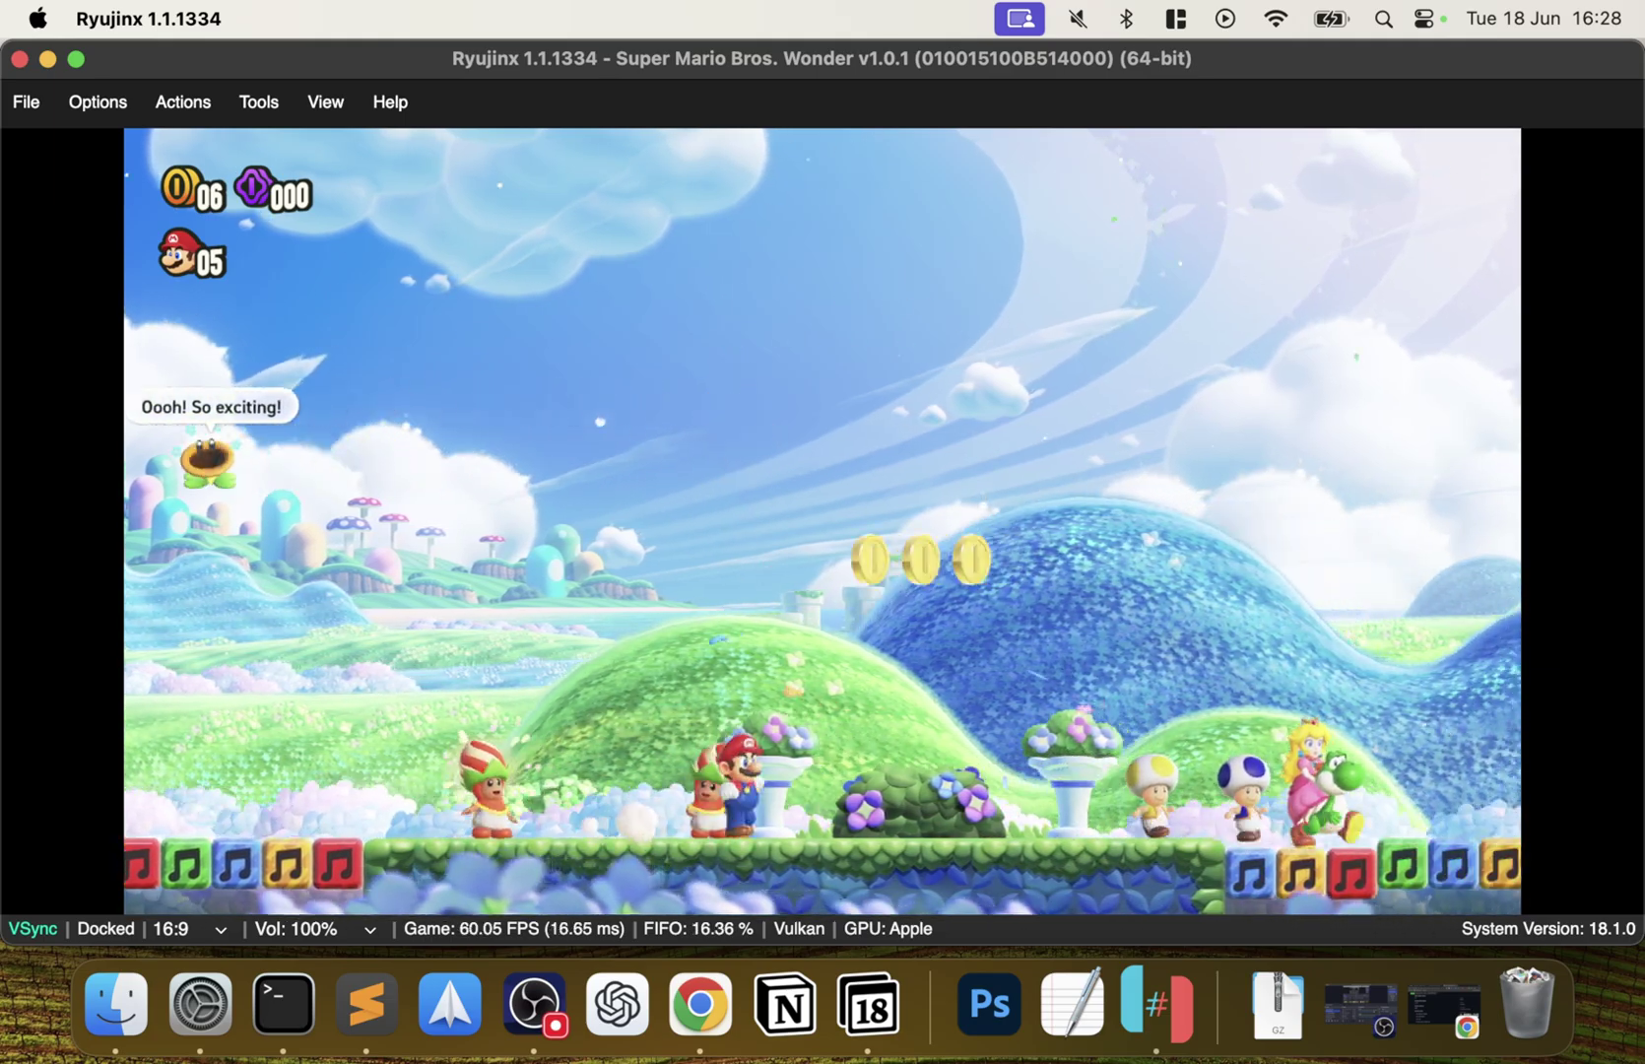
key("z")
key("d")
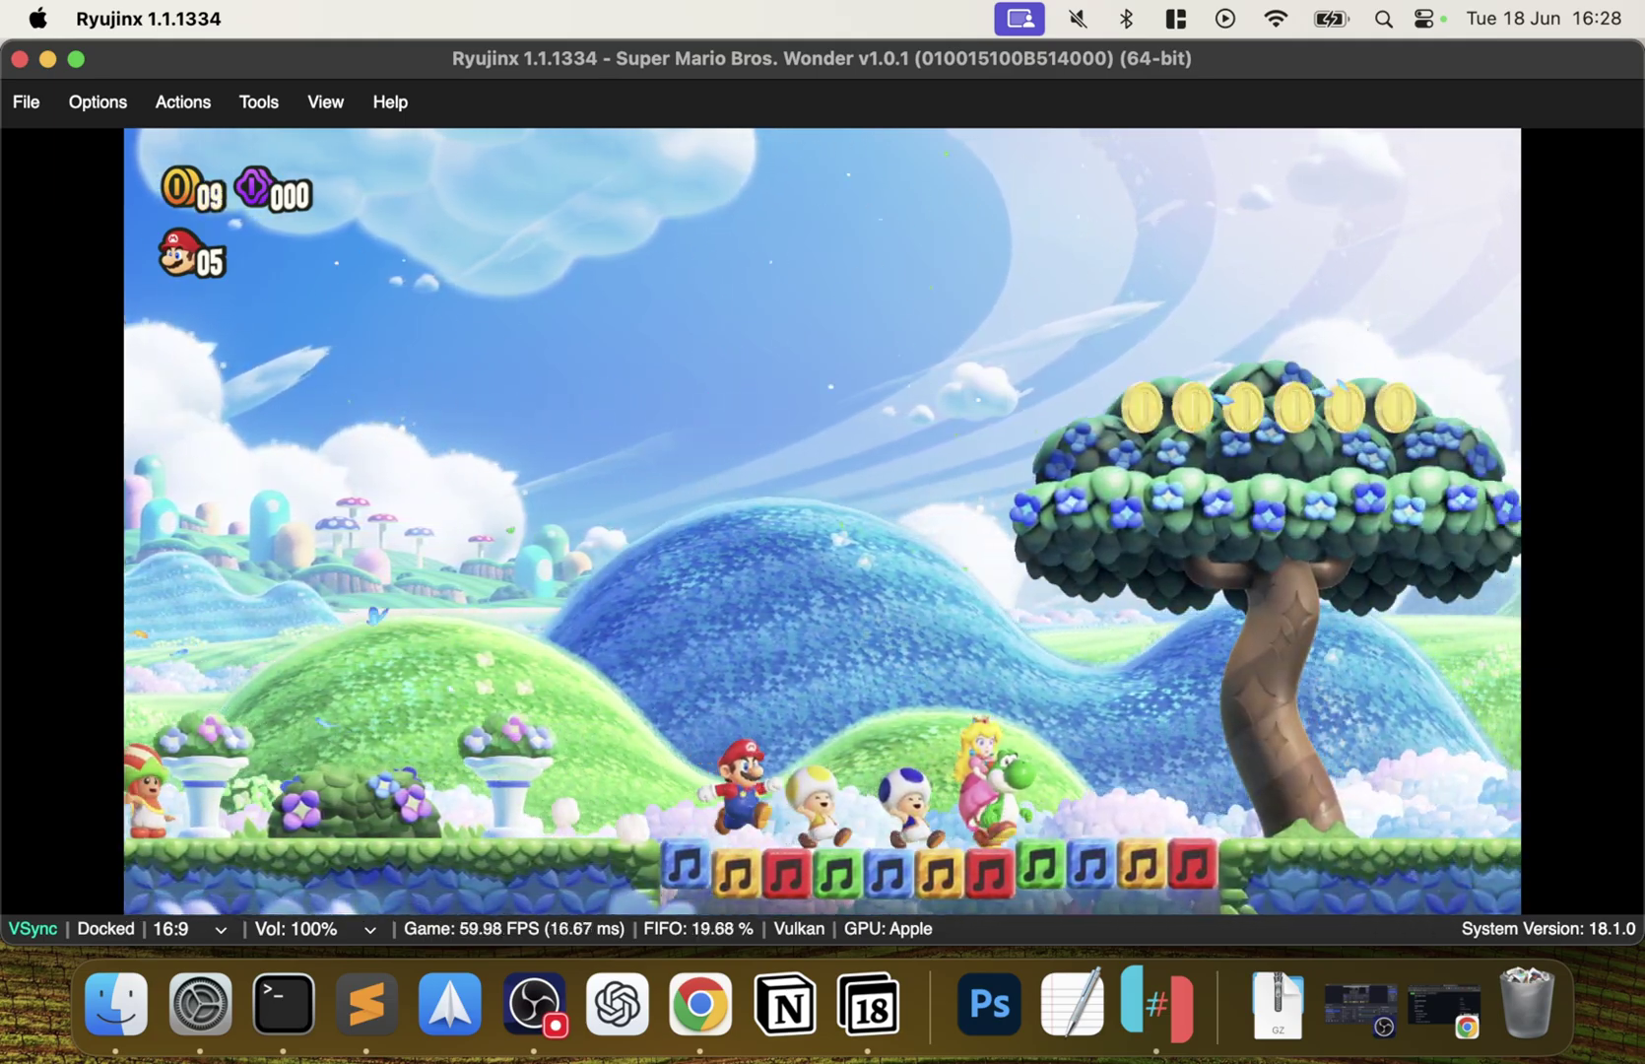
Bounce Mario onto the large tree to collect its coins, and jump for the three coins beyond it.
key("d")
key("z")
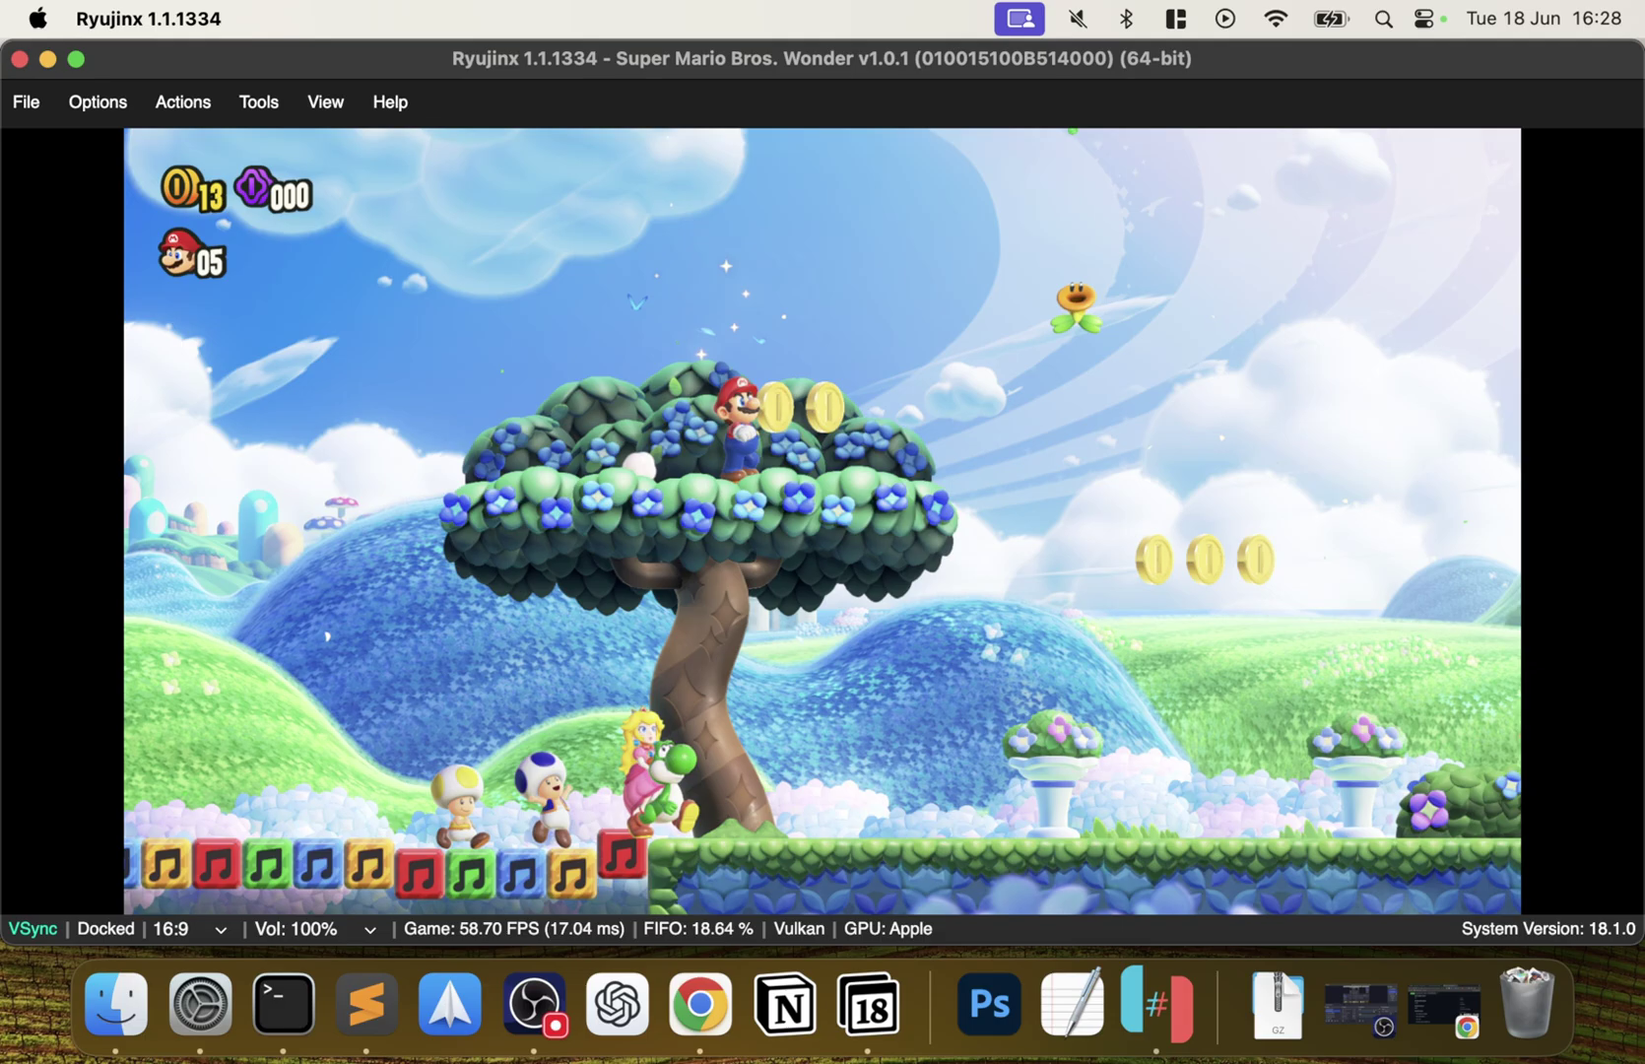
key("z")
key("d")
key("z")
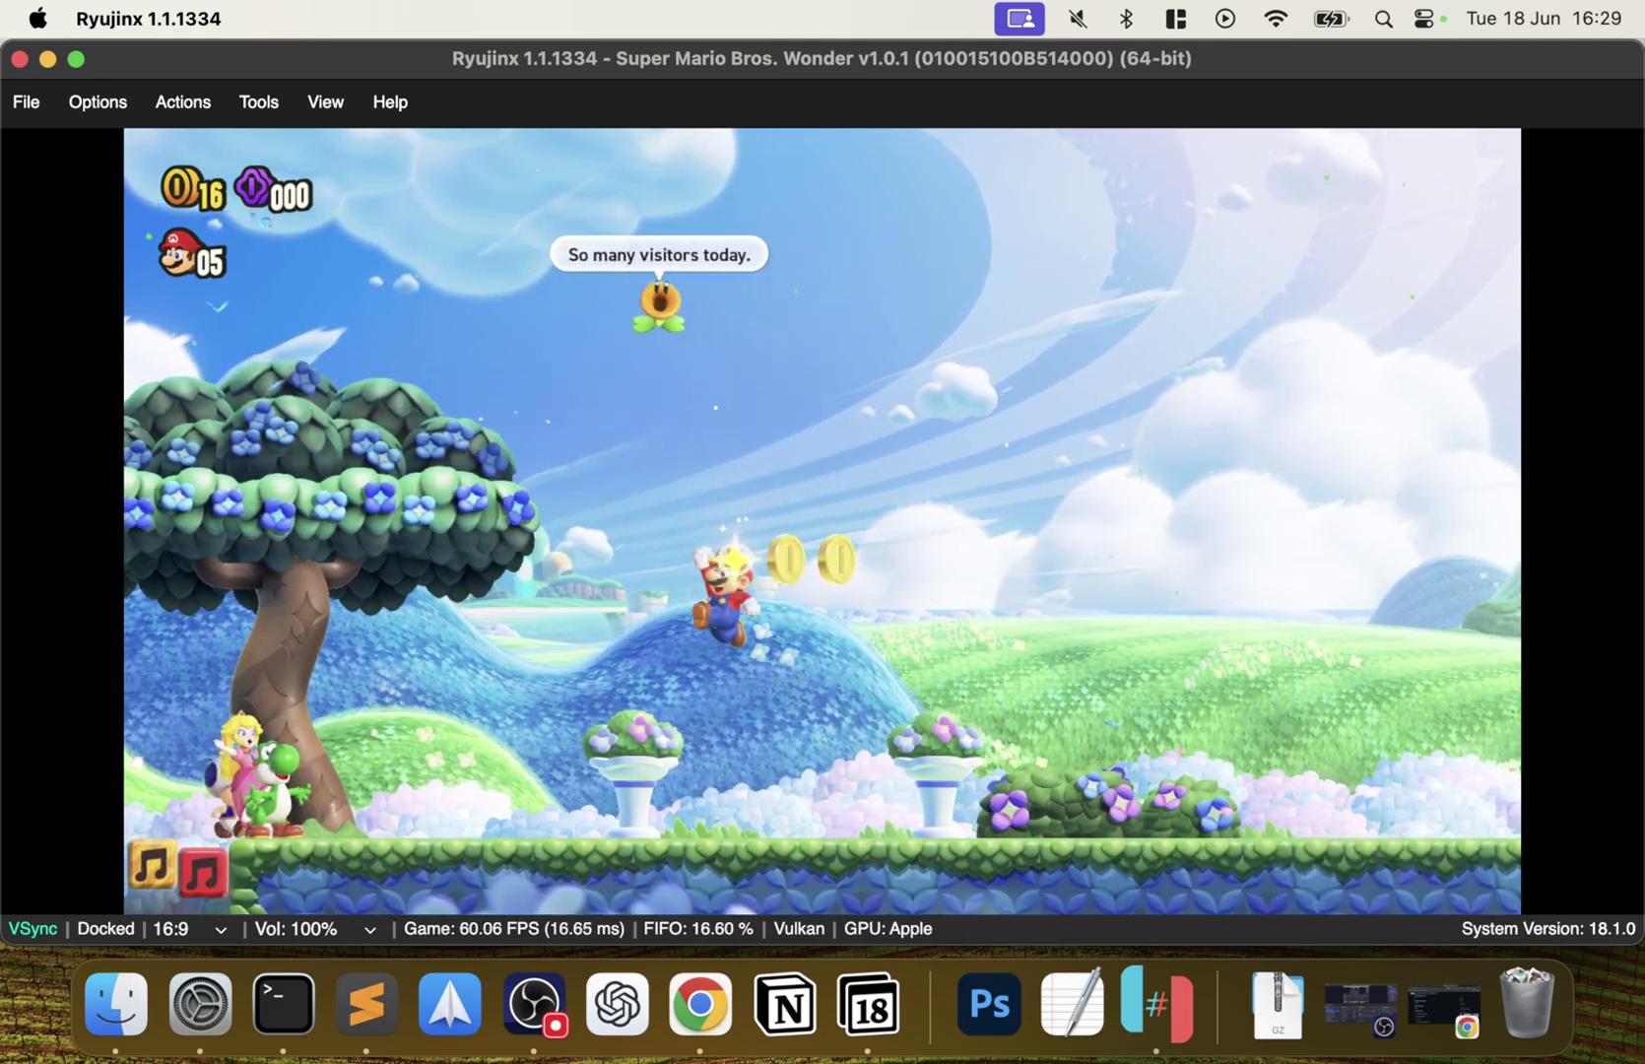
key("d")
key("z")
key("z")
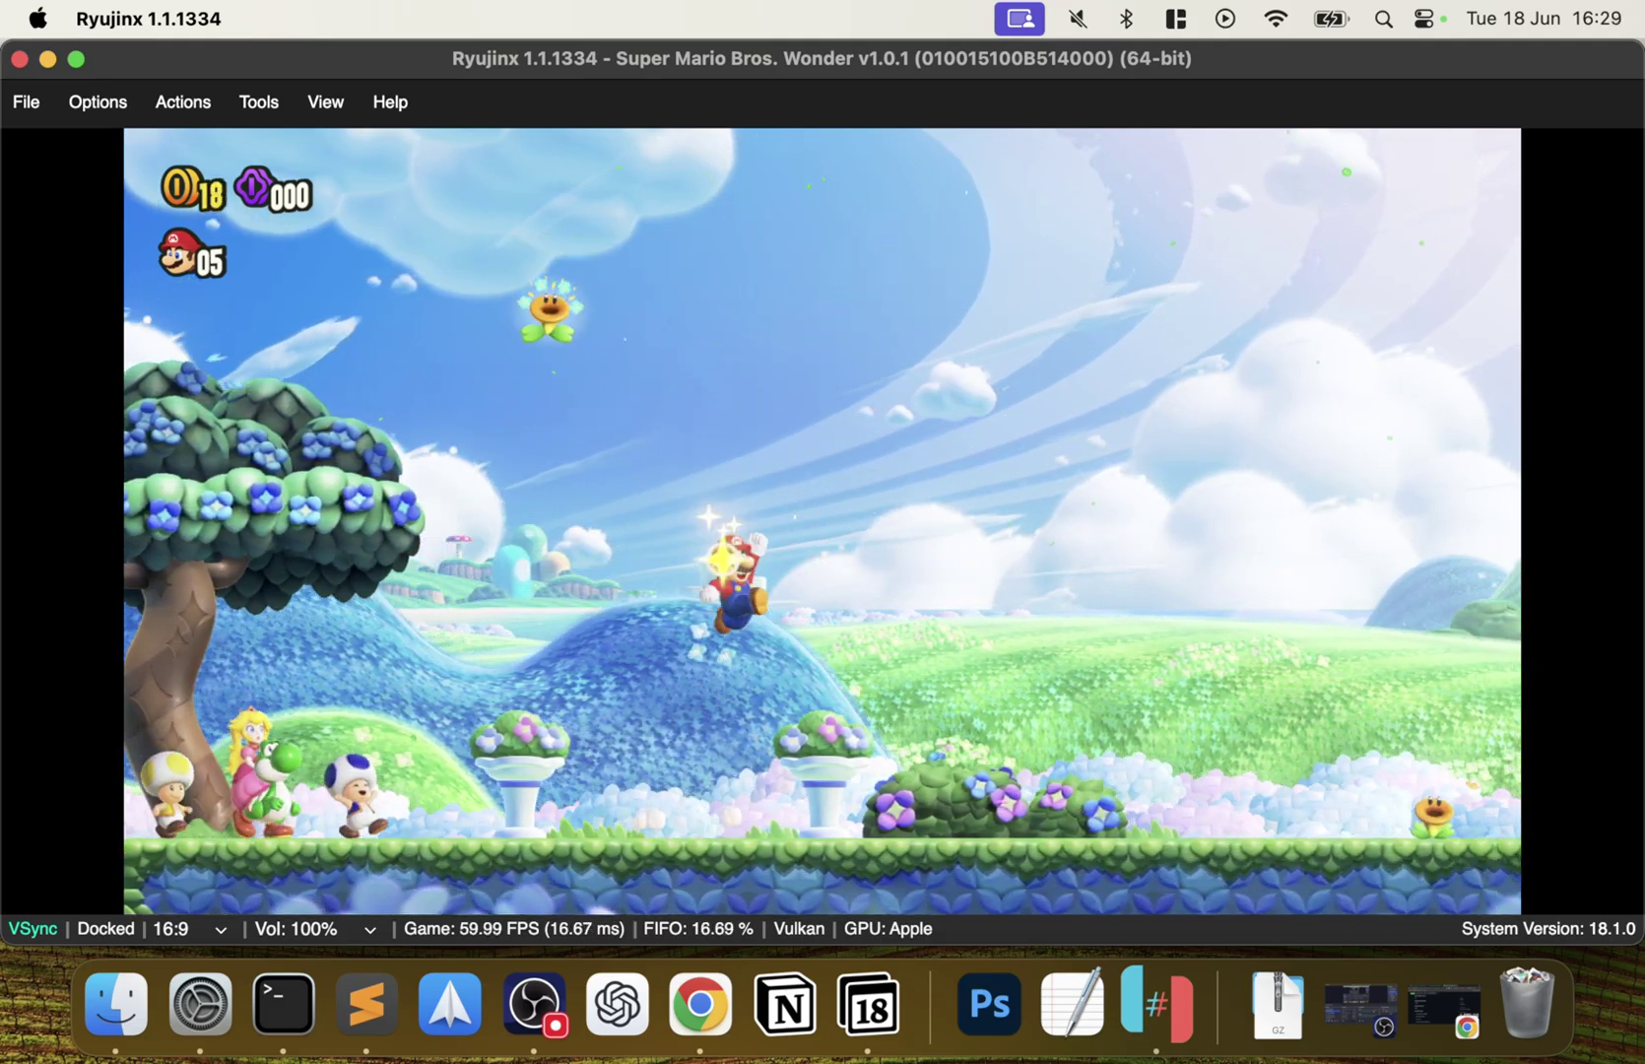
key("a")
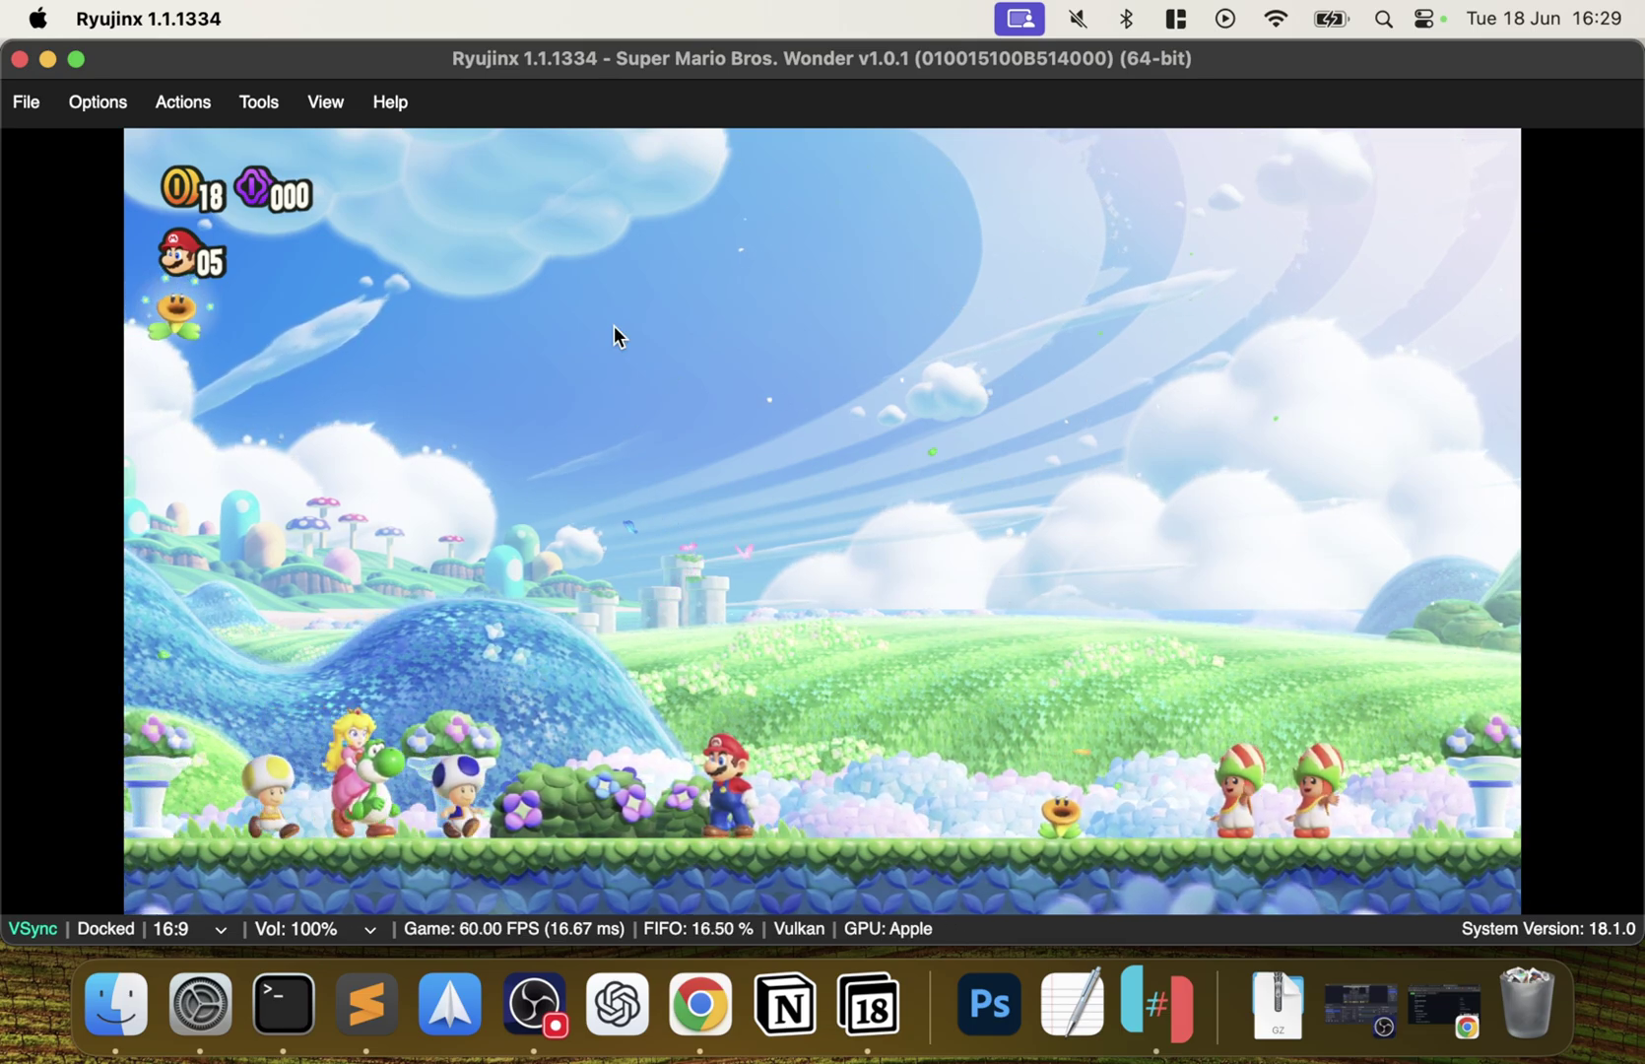
Pause the running game, and stop its emulation to return to the game list.
left_click(97, 101)
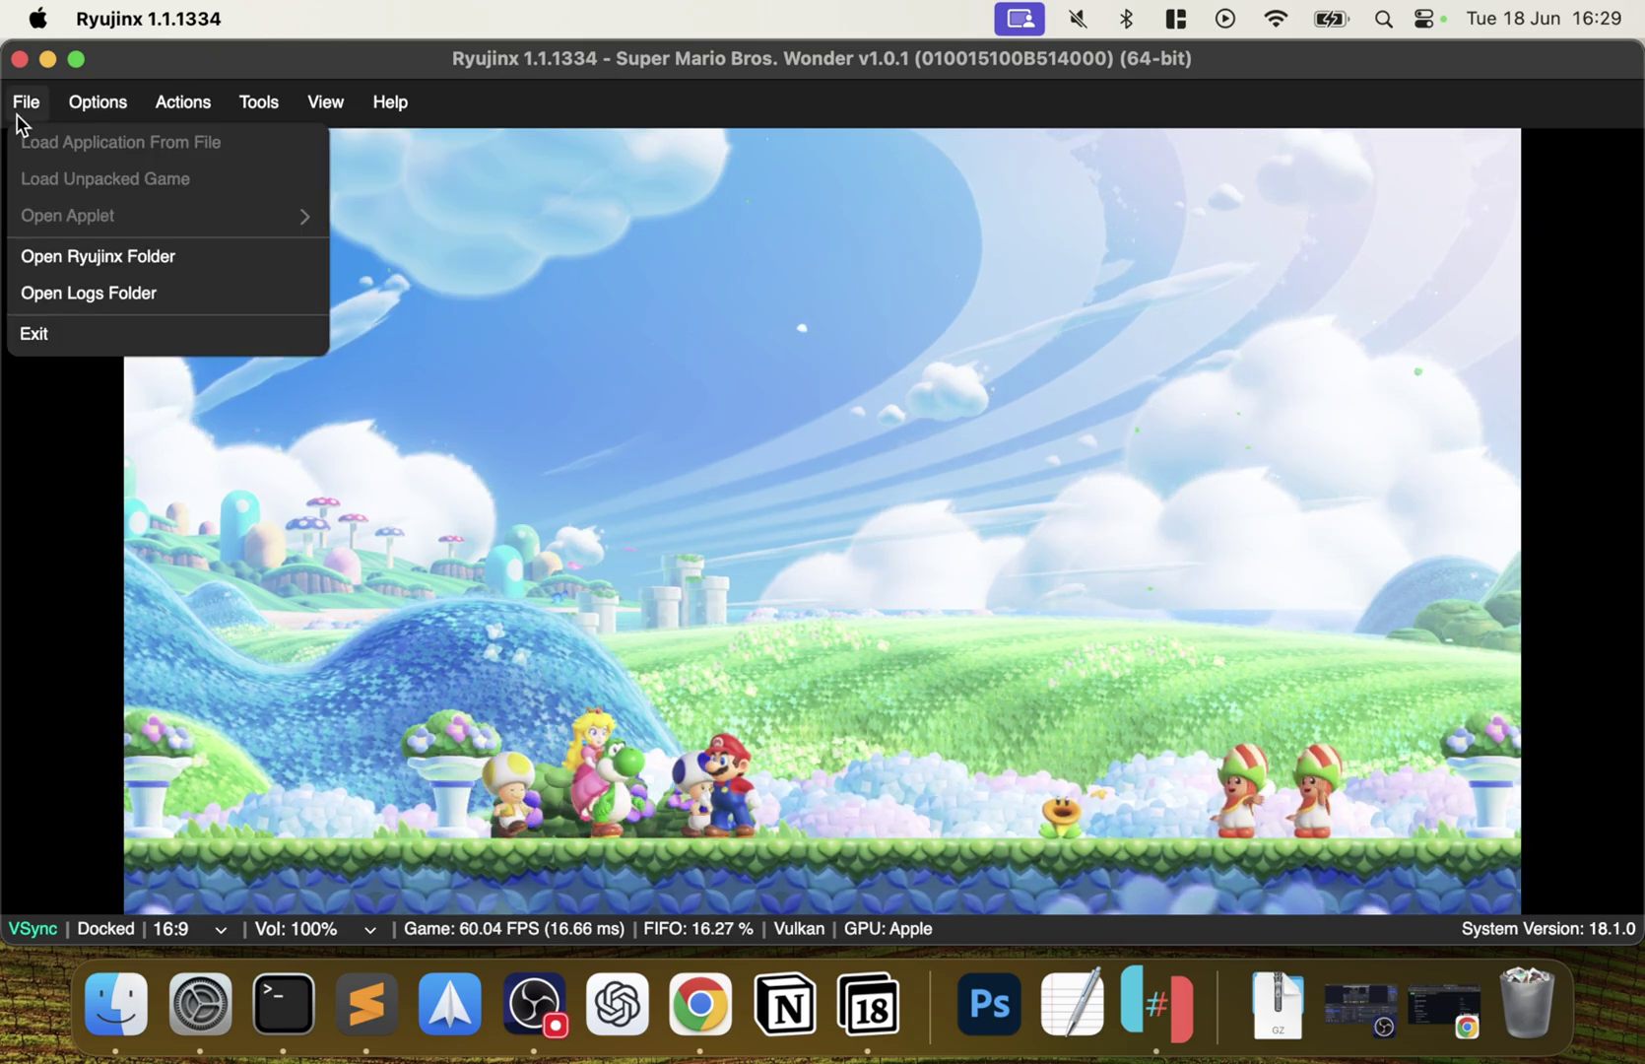
mouse_move(187, 81)
left_click(181, 148)
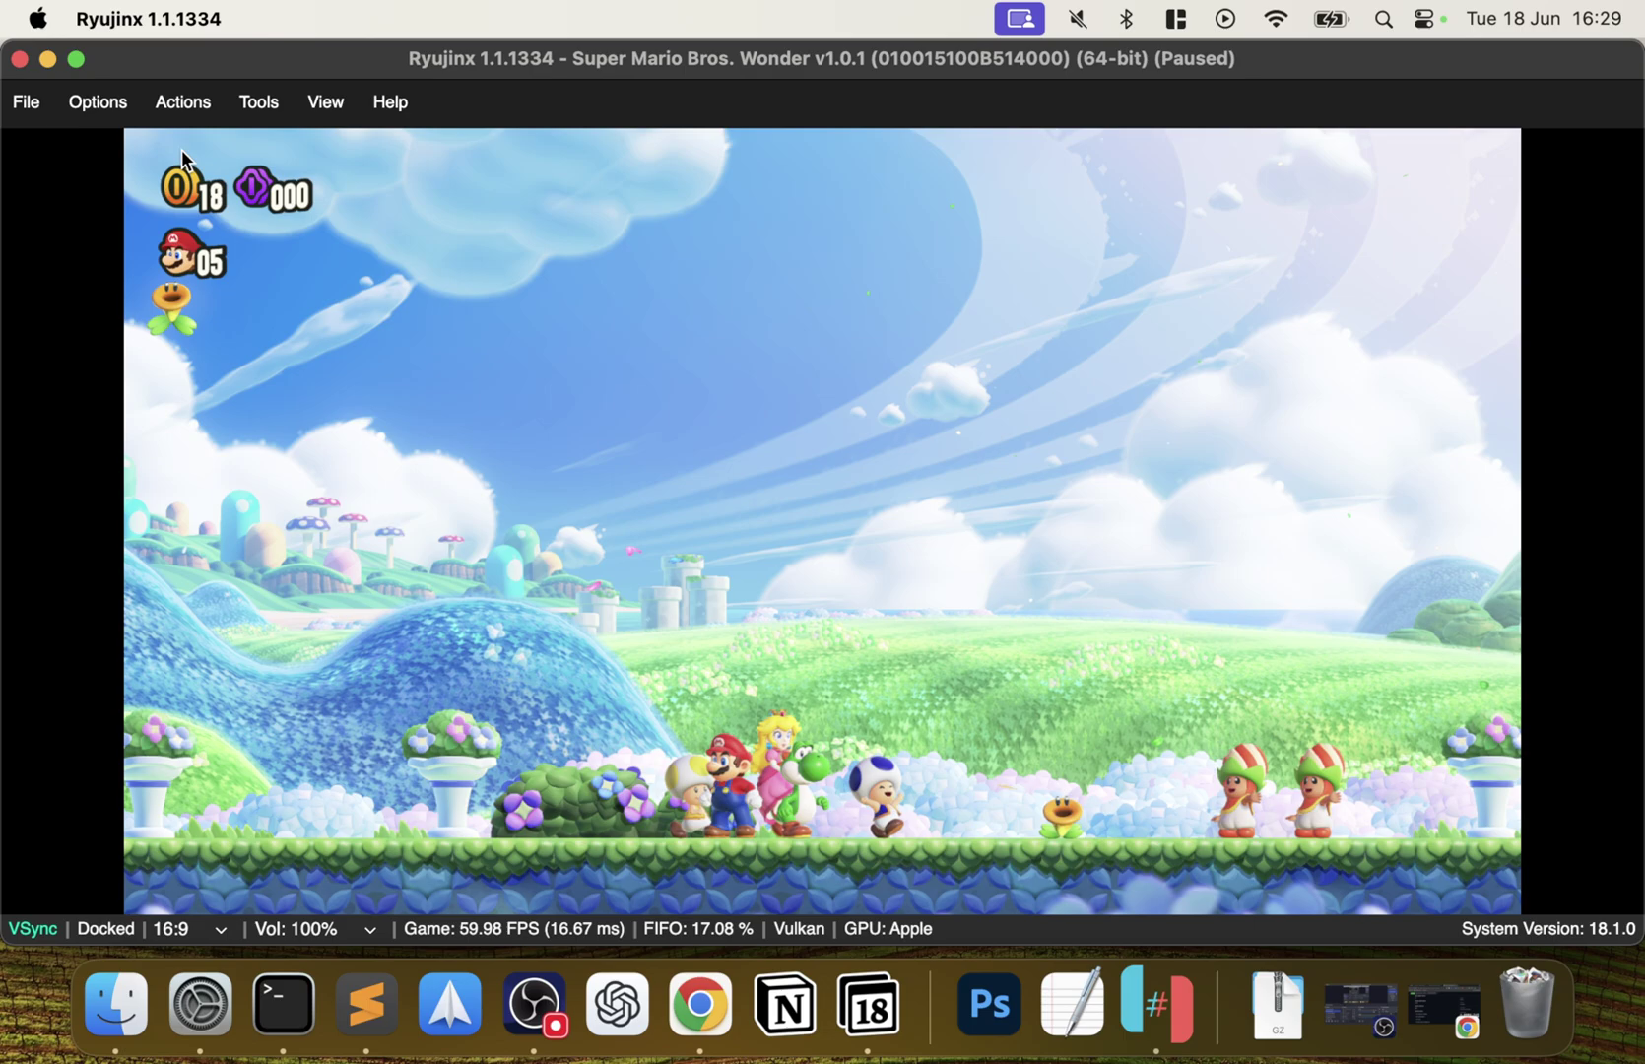
left_click(169, 101)
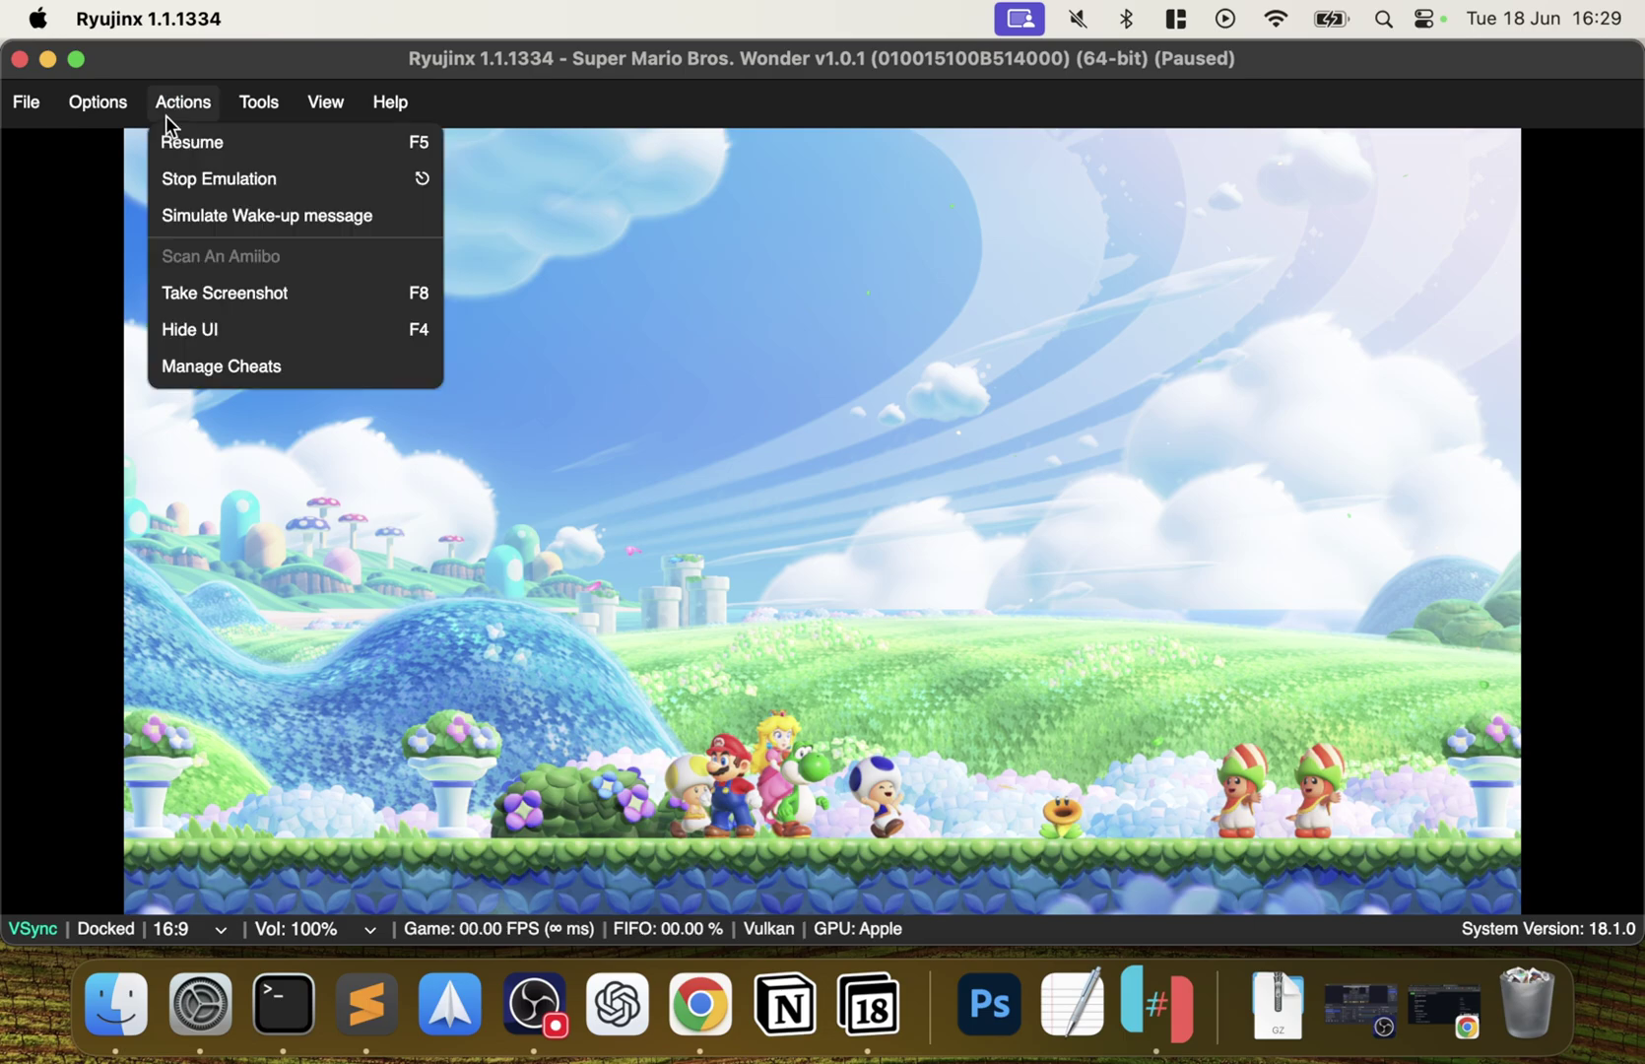
left_click(199, 180)
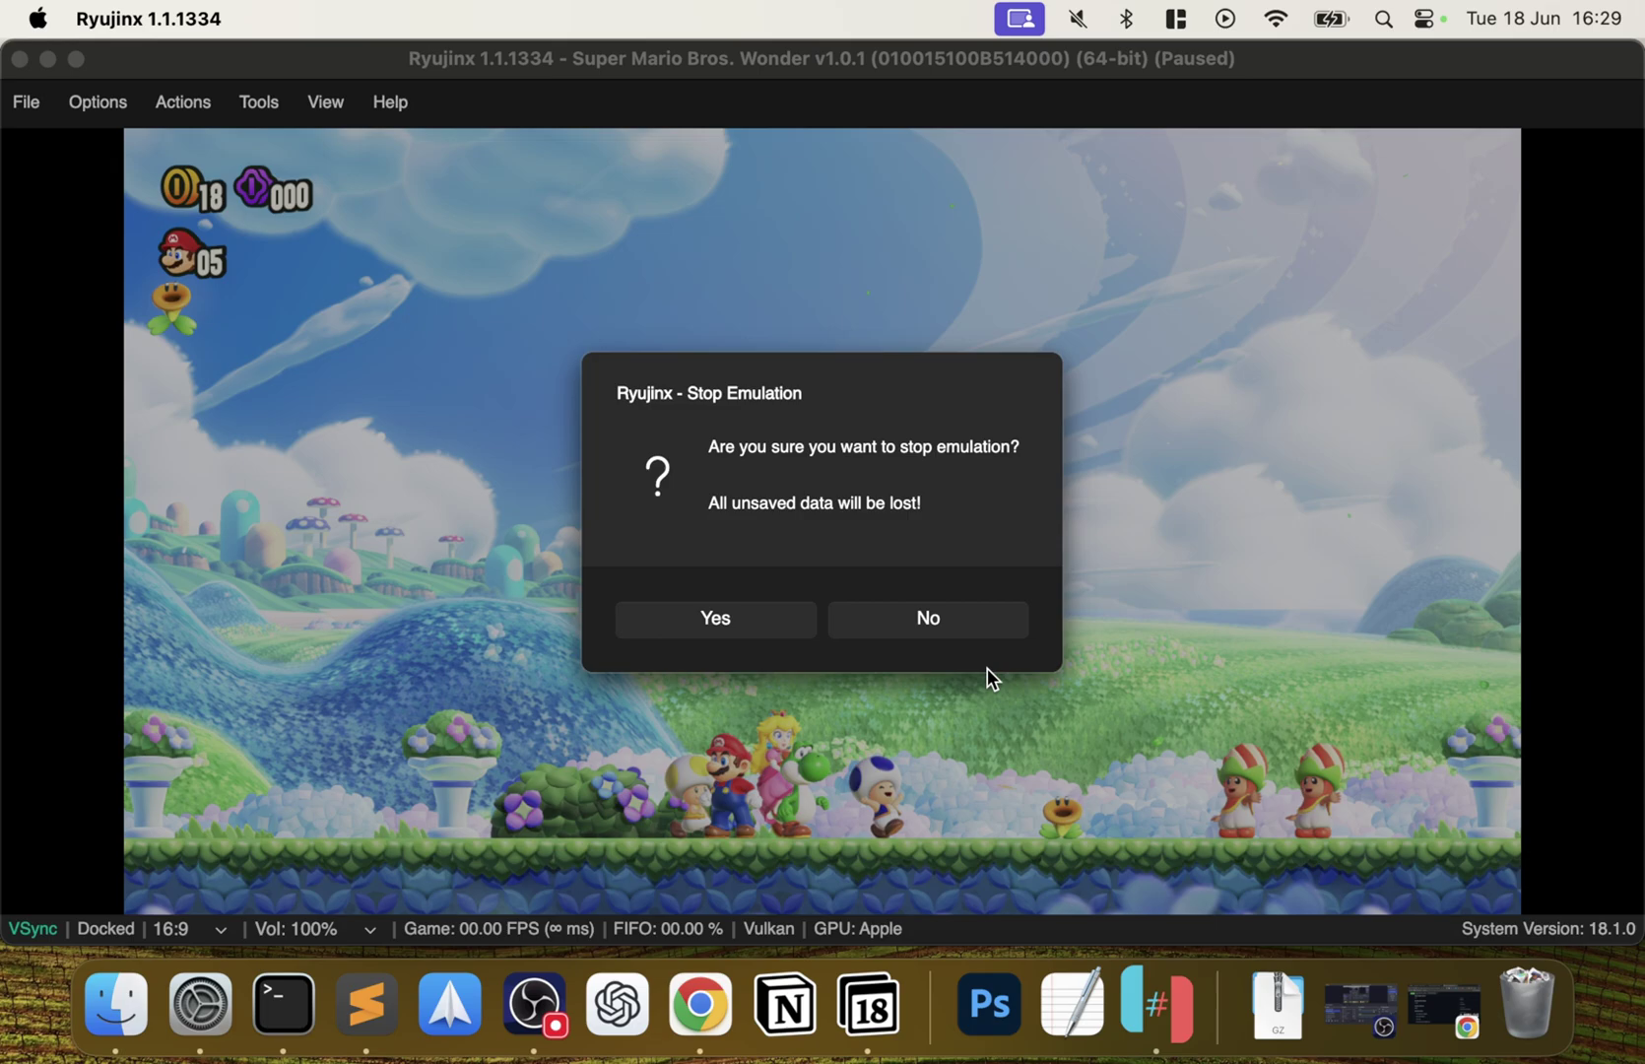
left_click(766, 606)
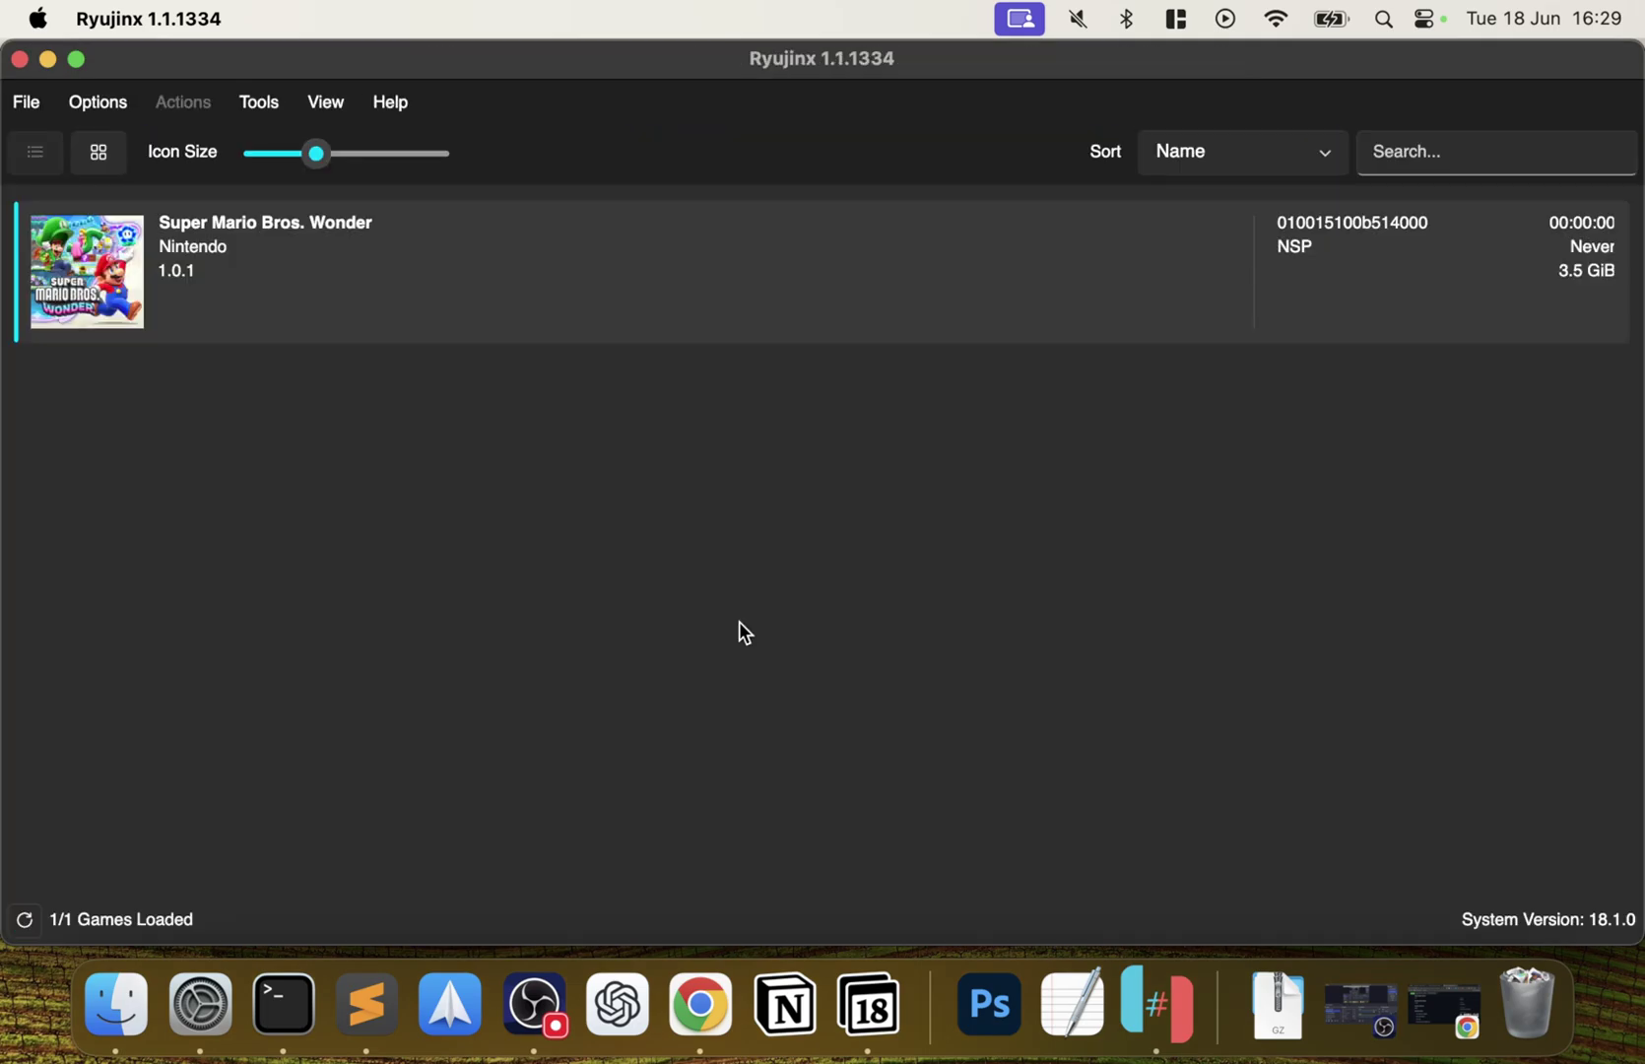